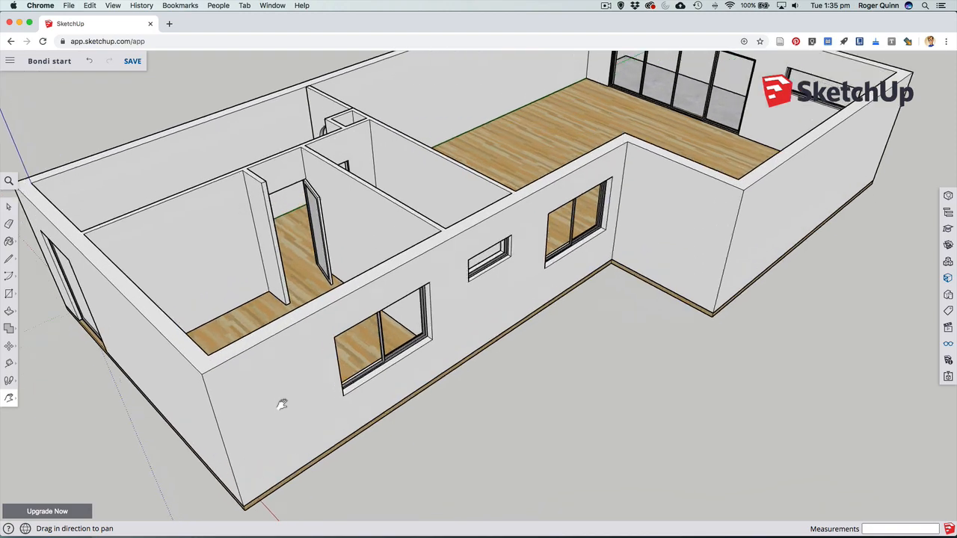
Step: Hide the house walls group so only the floor, window and door frames and other separate objects show
middle_click_drag(306, 395, 371, 334)
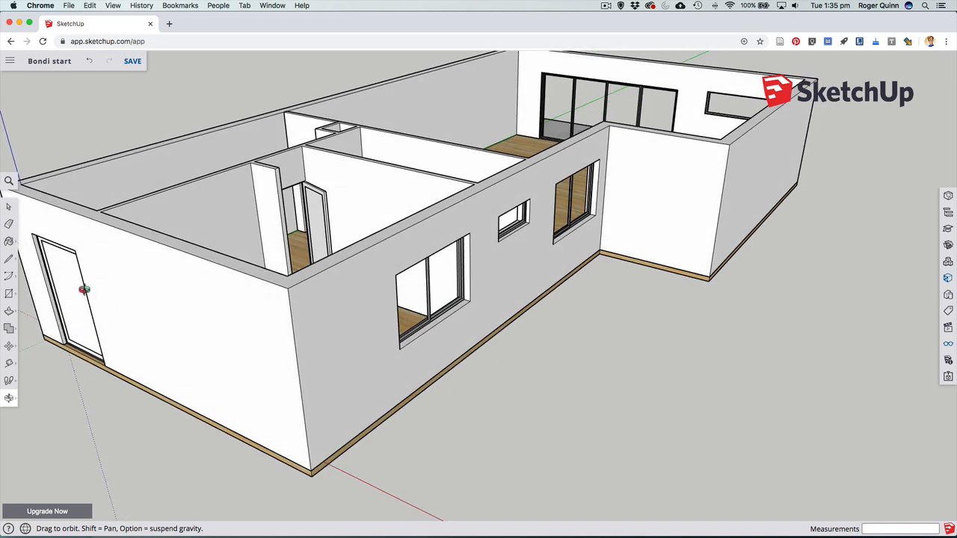
middle_click_drag(313, 278, 301, 352)
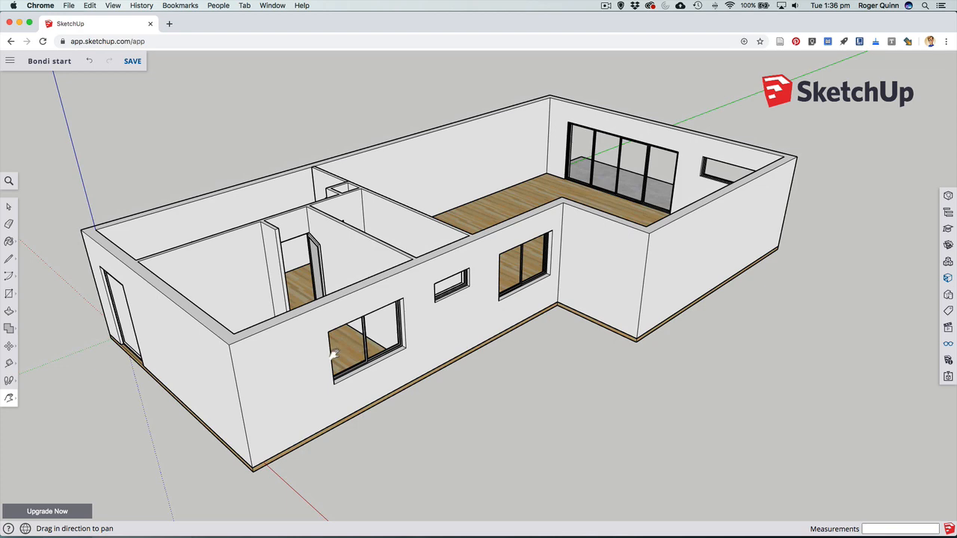
scroll(355, 375, "up", 10)
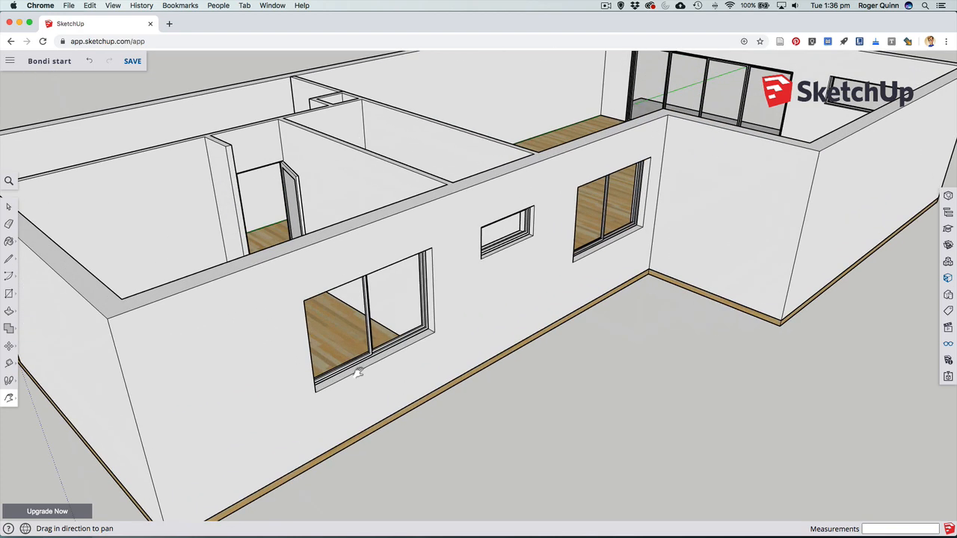
scroll(366, 367, "up", 3)
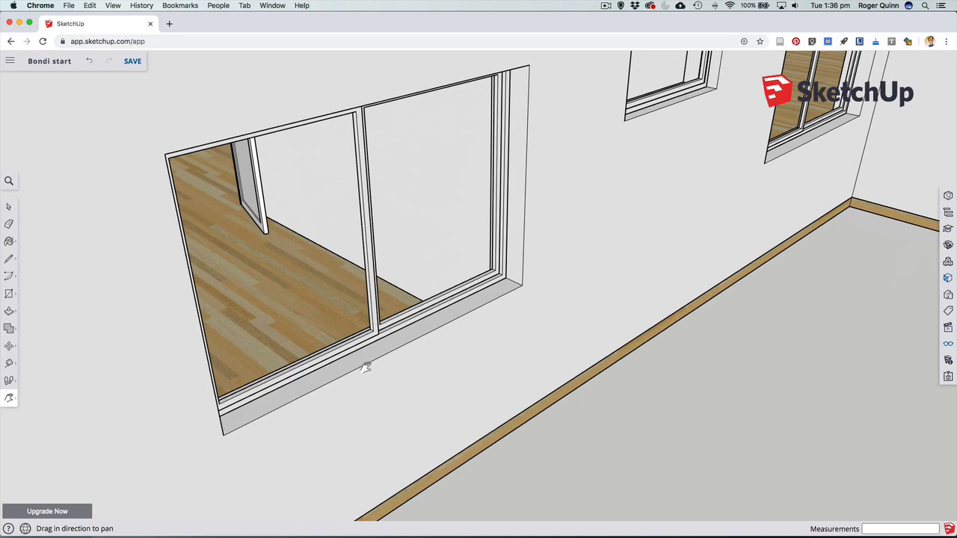
mouse_move(370, 370)
middle_mouse_down()
mouse_move(453, 366)
mouse_move(453, 341)
mouse_move(409, 349)
mouse_move(378, 393)
mouse_move(421, 391)
mouse_move(356, 378)
middle_mouse_up()
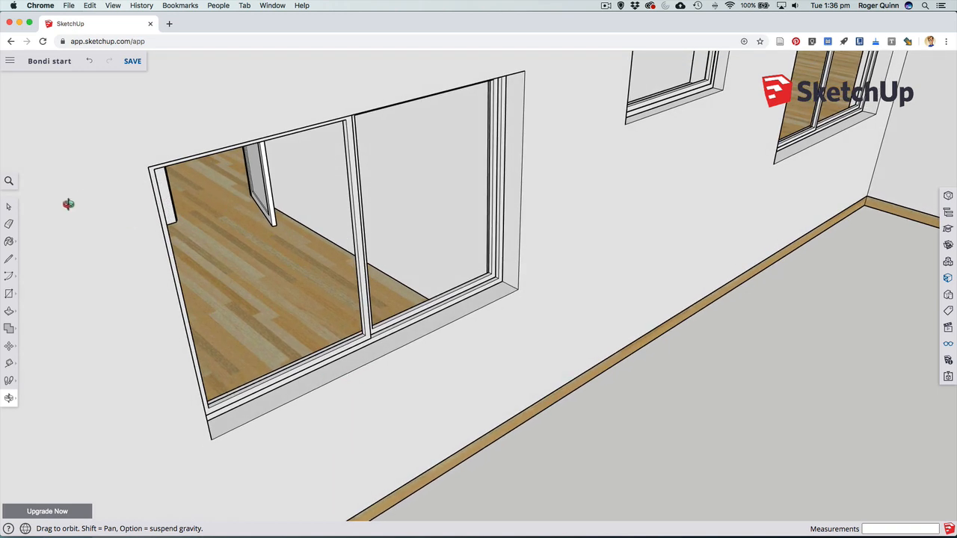
left_click(8, 207)
right_click(102, 180)
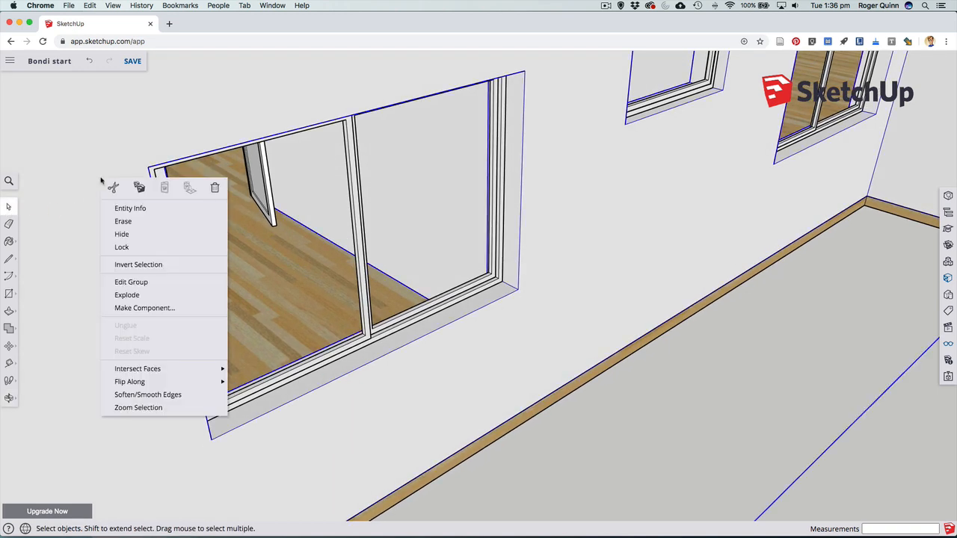
left_click(132, 235)
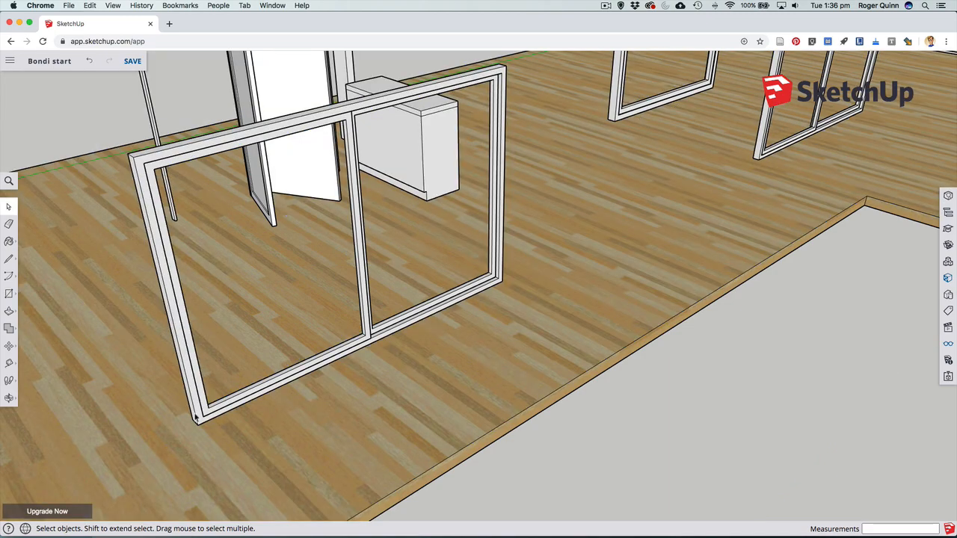
Step: Examine the frames and sliding panels of the two-panel window and the small window beside it up close
middle_click_drag(200, 416, 311, 411)
scroll(288, 469, "up", 5)
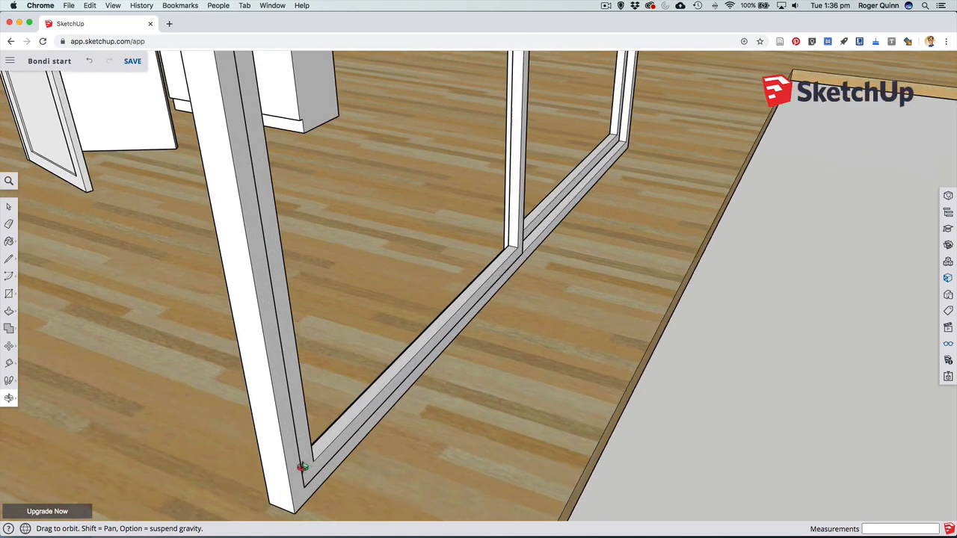
mouse_move(304, 468)
middle_mouse_down()
mouse_move(461, 318)
mouse_move(473, 290)
mouse_move(408, 314)
mouse_move(378, 338)
middle_mouse_up()
scroll(347, 349, "up", 5)
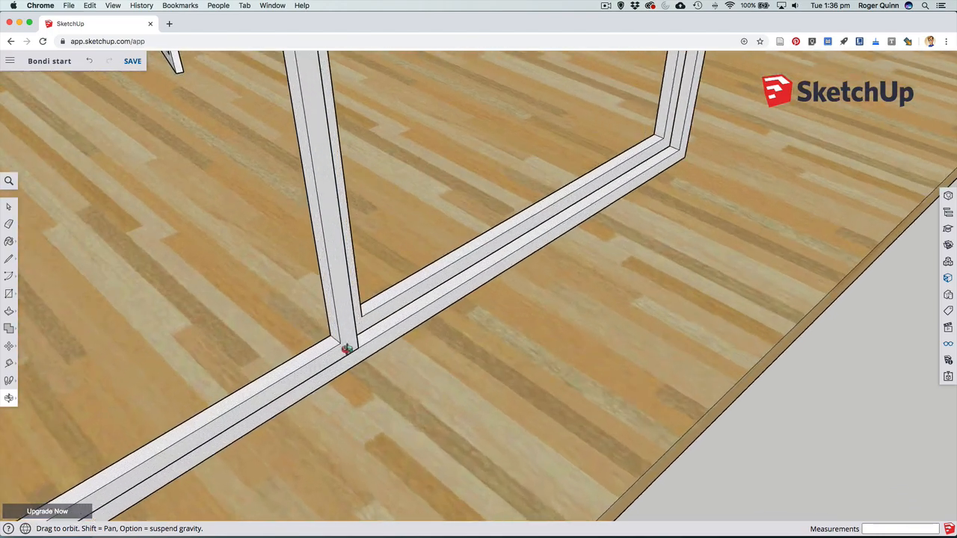
scroll(350, 350, "down", 4)
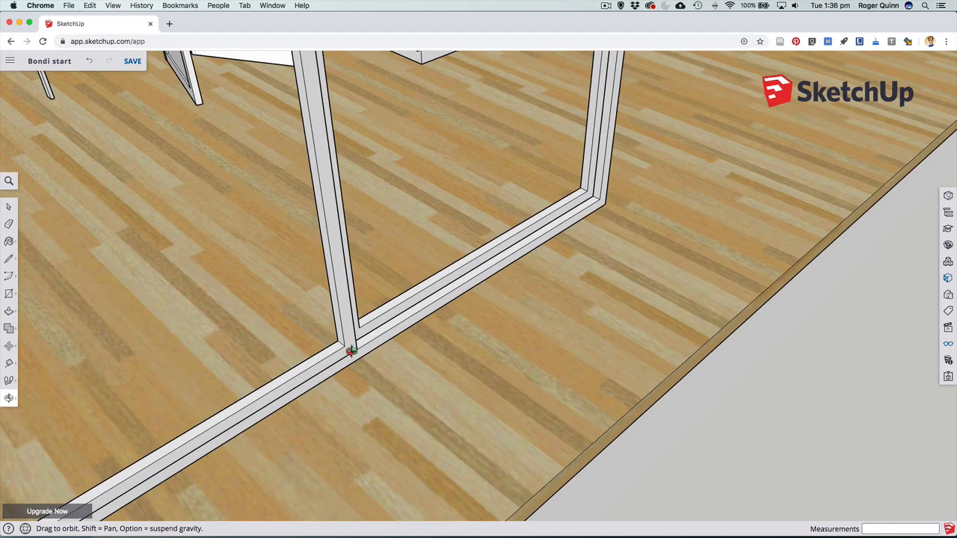
middle_click_drag(348, 356, 342, 330)
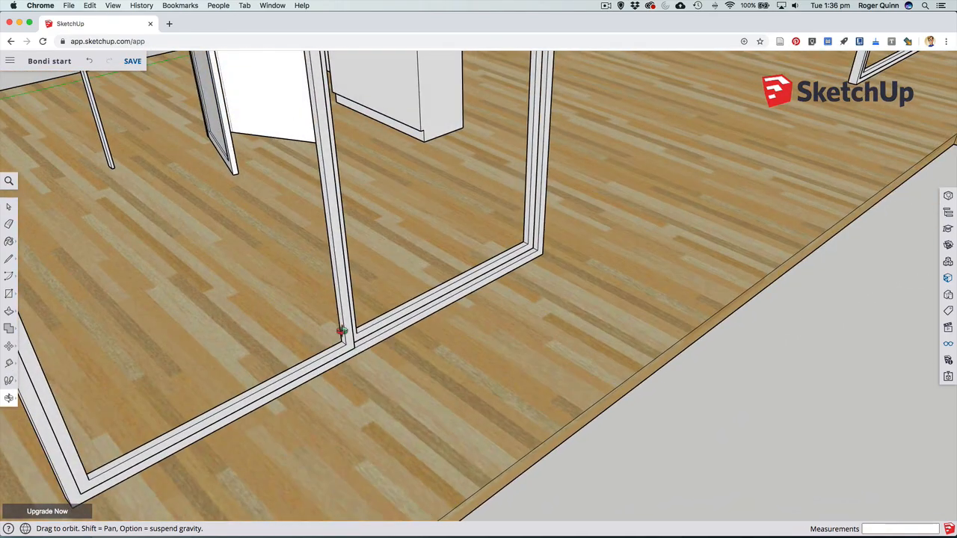
scroll(350, 341, "down", 4)
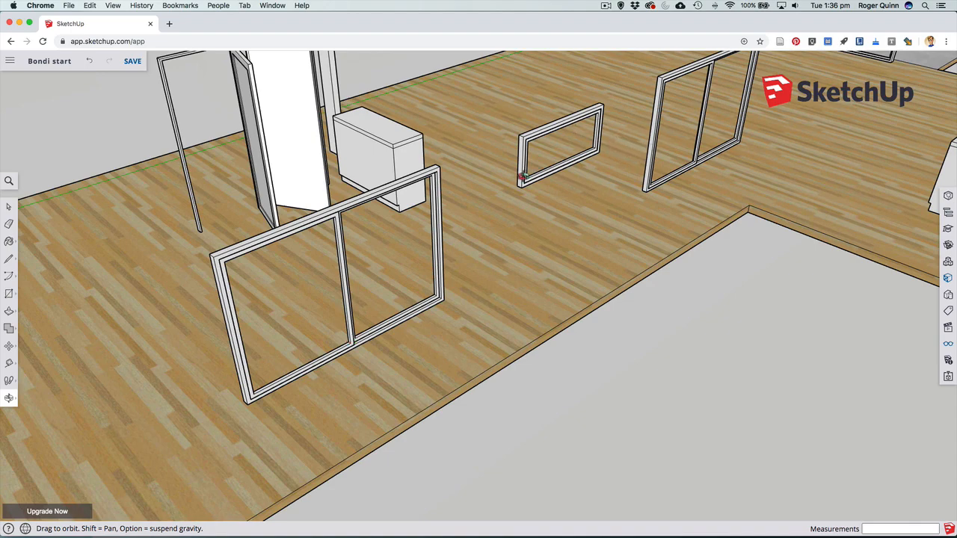
scroll(523, 177, "up", 8)
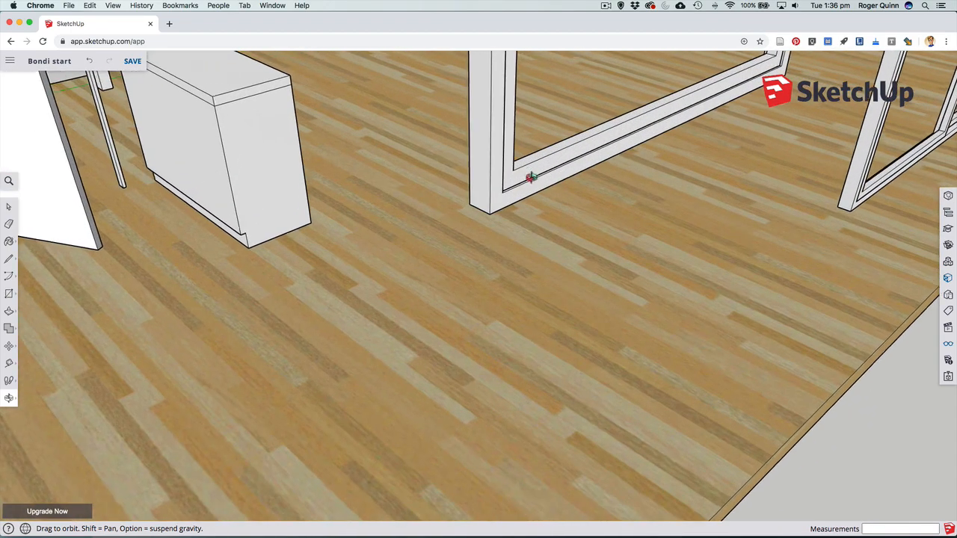
scroll(553, 187, "down", 3)
scroll(543, 194, "up", 4)
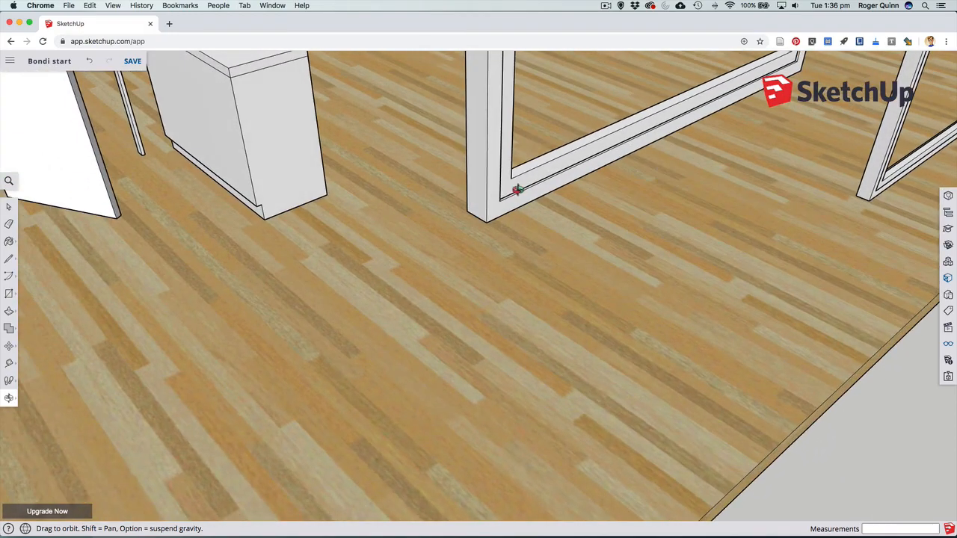
scroll(528, 177, "down", 8)
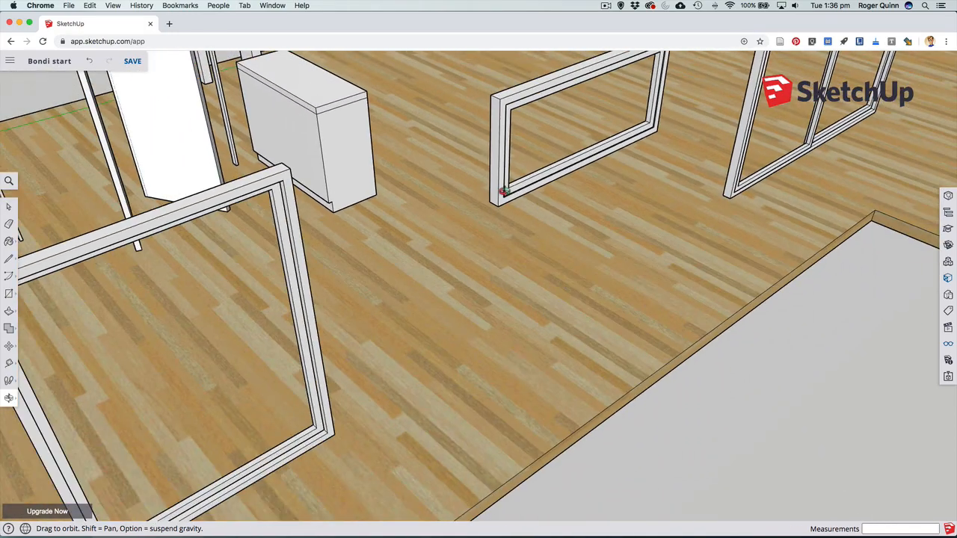
scroll(503, 191, "down", 3)
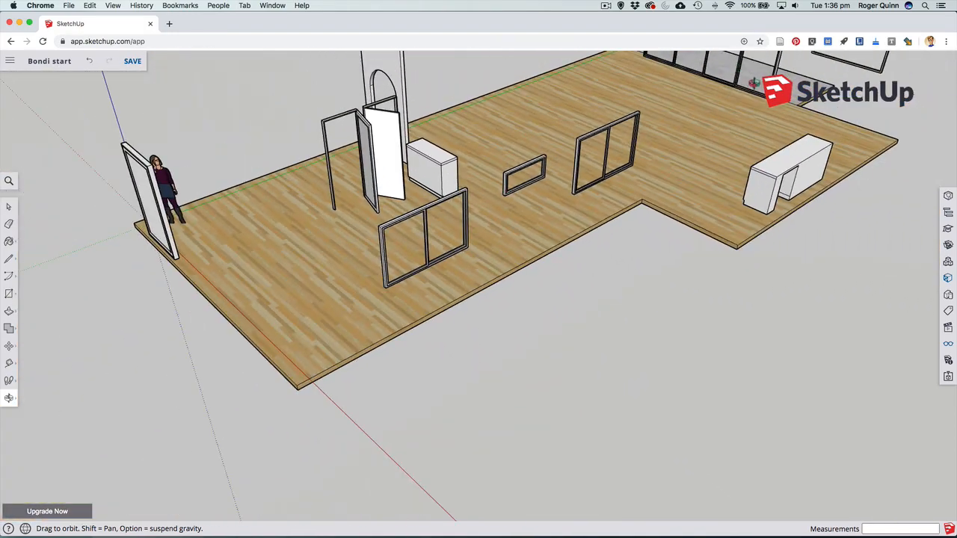
Step: Examine the four-panel sliding door frame at the concrete patio from inside and outside
scroll(753, 84, "up", 10)
key("h")
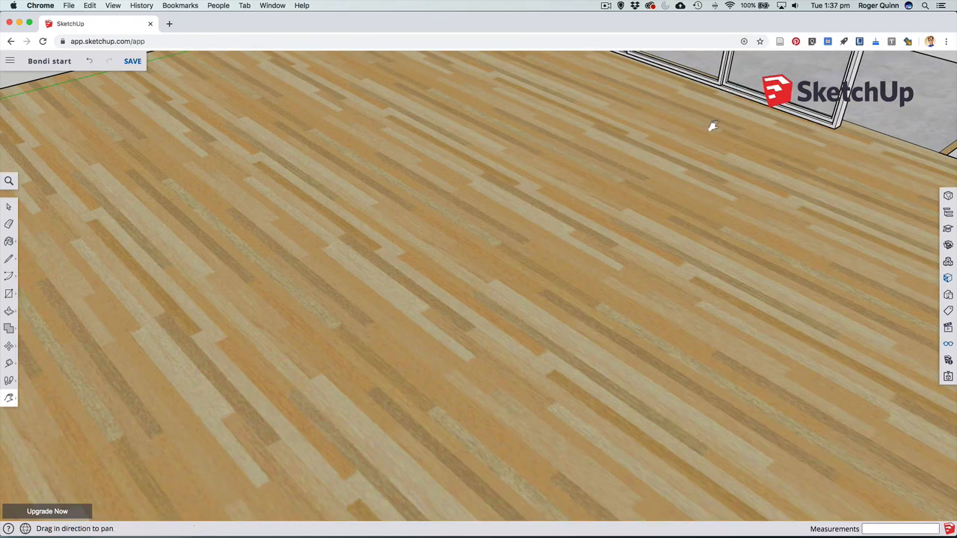
scroll(665, 234, "down", 10)
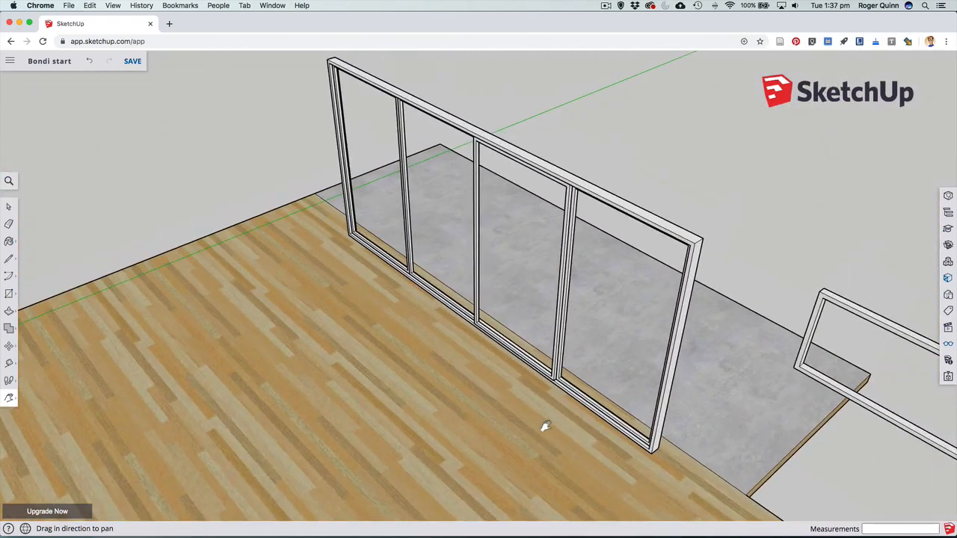
scroll(551, 391, "up", 2)
key("o")
left_click_drag(589, 350, 449, 344)
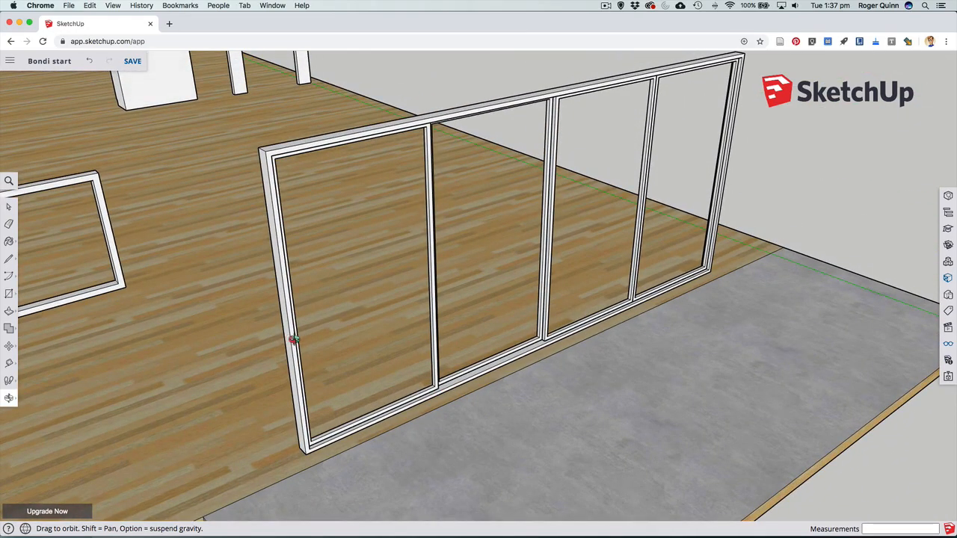
scroll(436, 389, "up", 5)
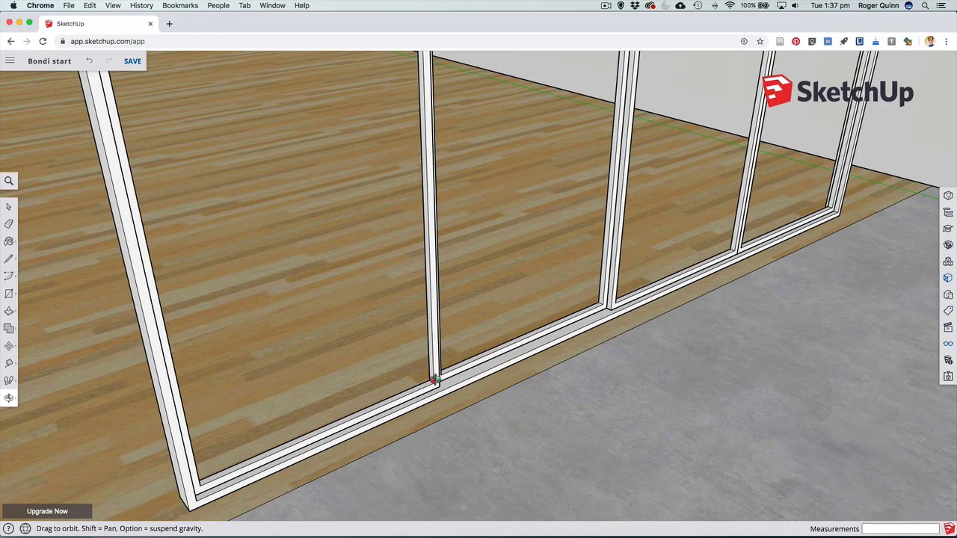
scroll(439, 379, "down", 10)
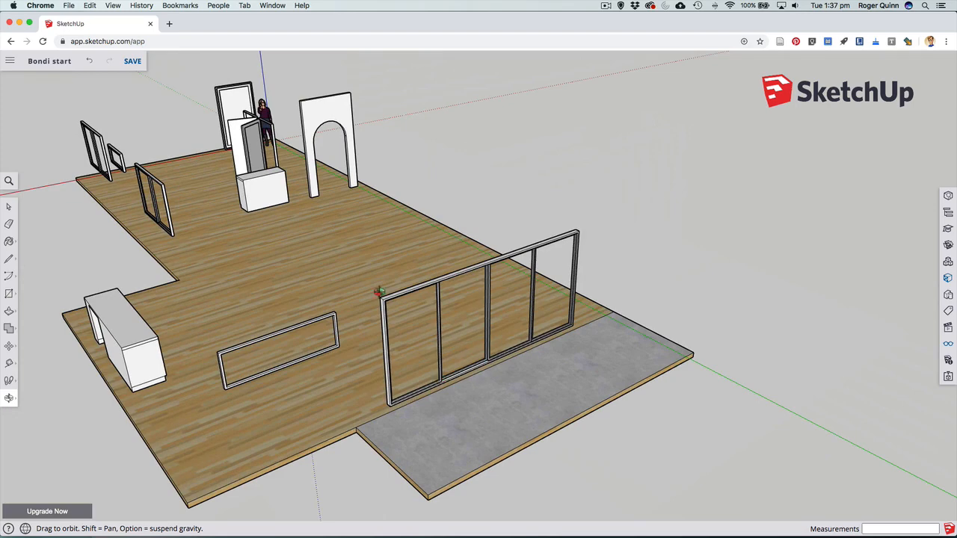
Step: Unhide all hidden objects to bring back the house walls
left_click(9, 206)
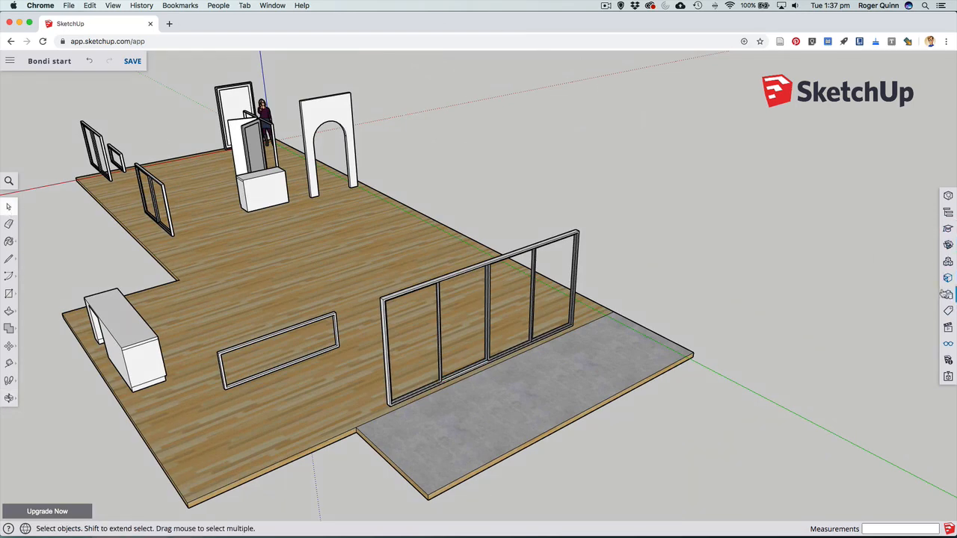
left_click(948, 345)
left_click(825, 114)
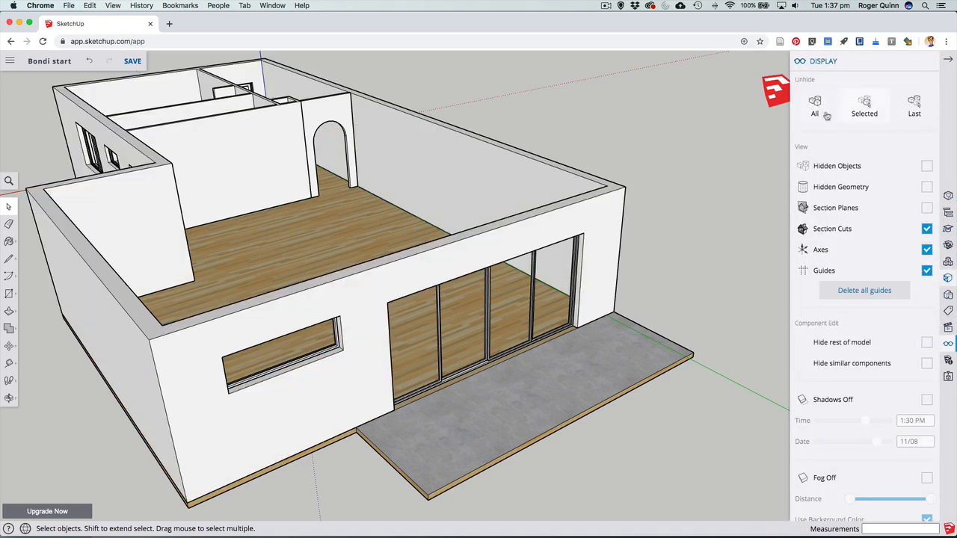
Step: Examine the end wall with the entrance door and the room layout behind it
key("o")
left_click_drag(161, 259, 357, 295)
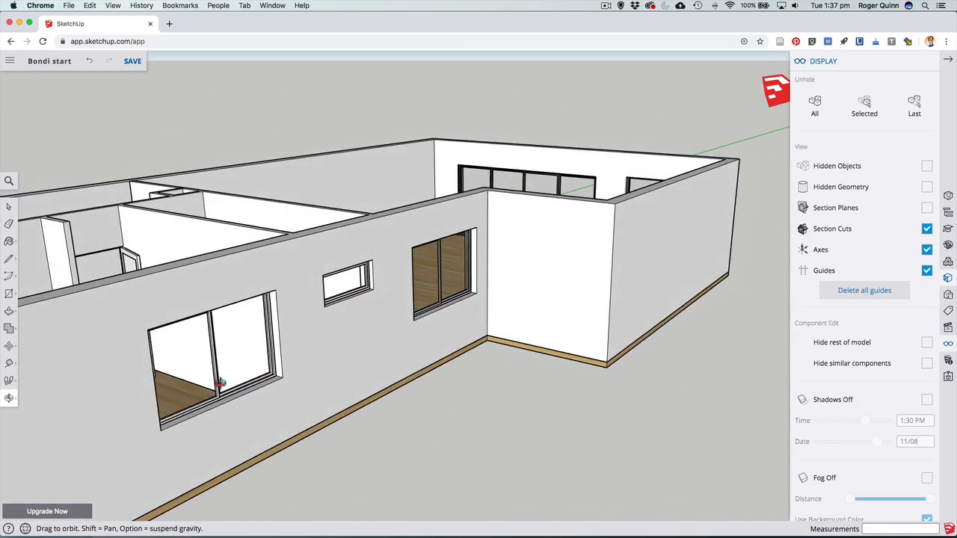
key("h")
left_click_drag(220, 383, 592, 278)
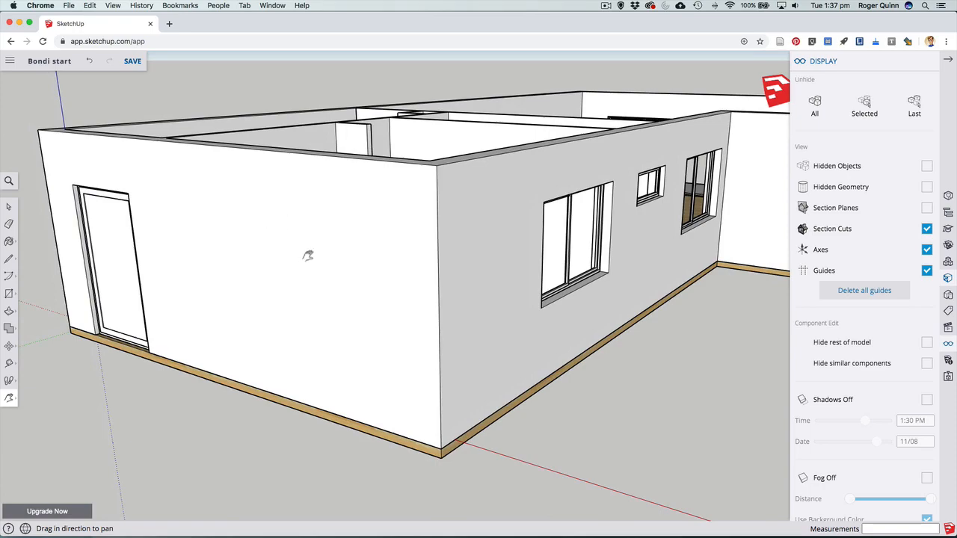
key("o")
mouse_move(299, 284)
left_mouse_down()
mouse_move(309, 342)
mouse_move(336, 347)
mouse_move(309, 282)
left_mouse_up()
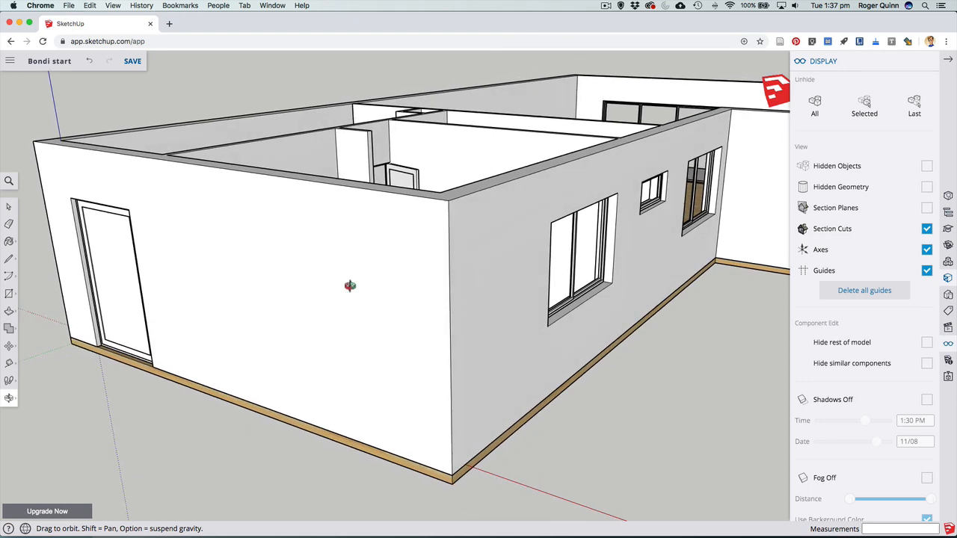
left_click(9, 206)
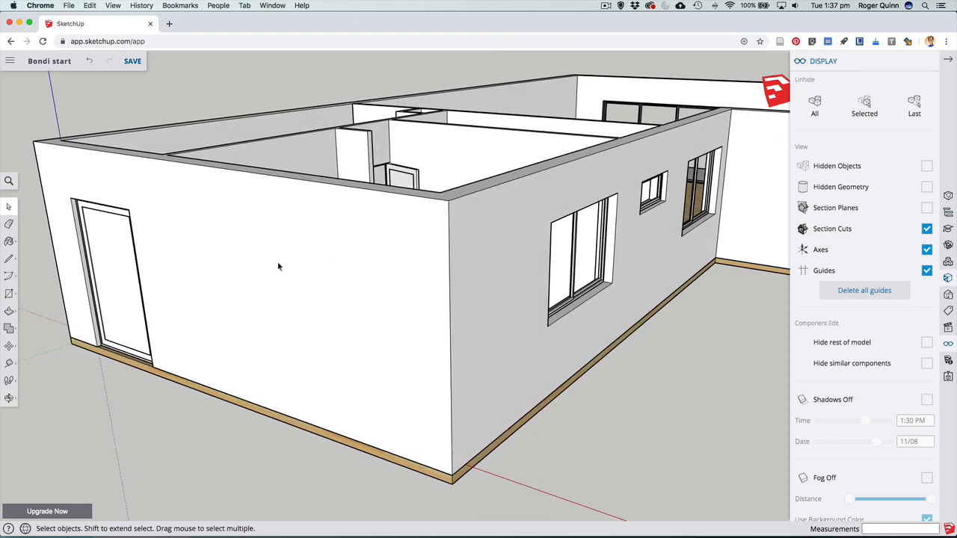
key("o")
left_click_drag(321, 257, 269, 270)
key("h")
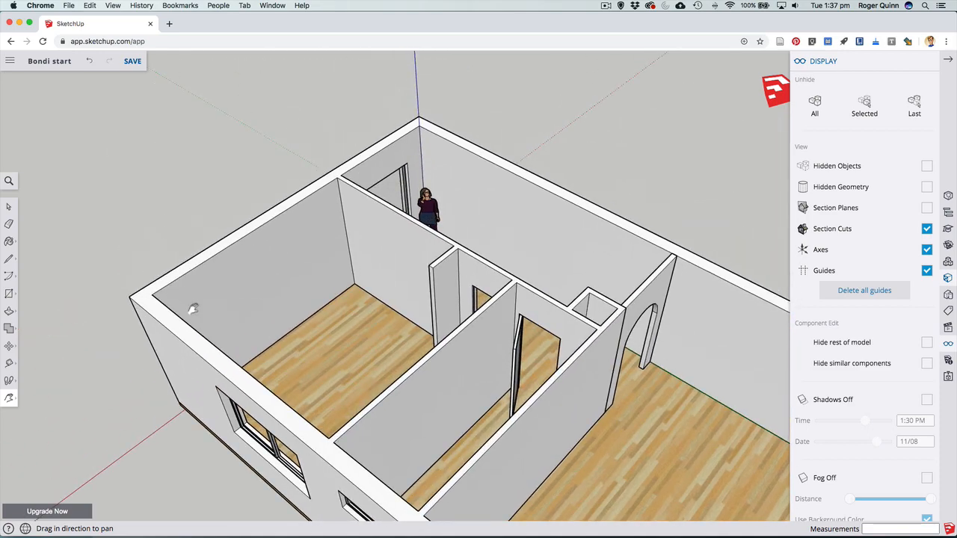
Step: Place a tape measure guide parallel to the inner floor edge of the window wall, along the top of the corner room's partition wall
key("o")
left_click_drag(188, 304, 355, 346)
key("h")
key("o")
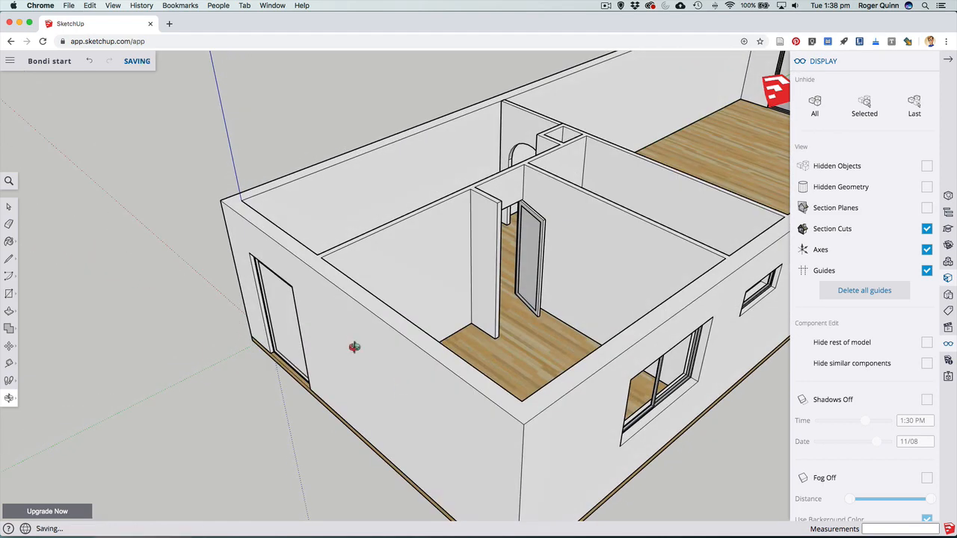
left_click(9, 363)
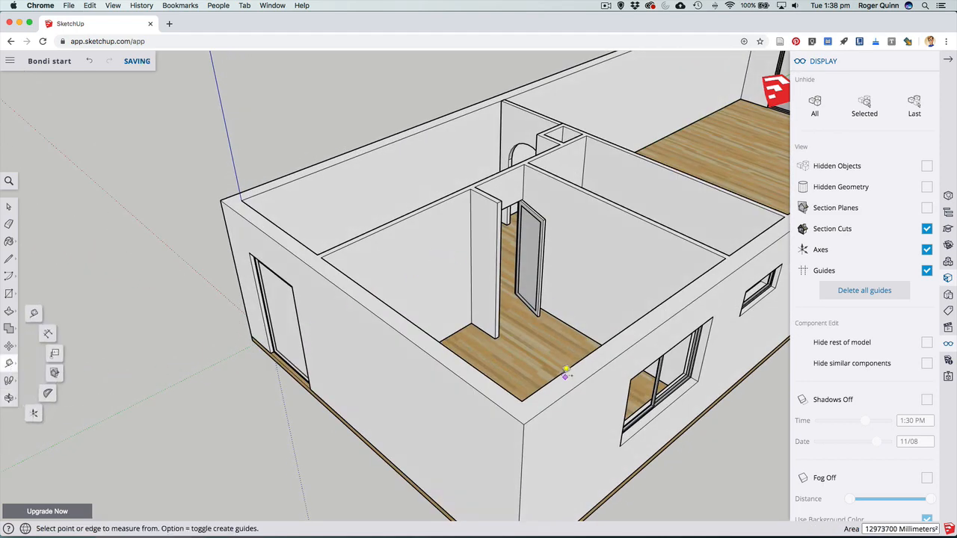
left_click(564, 374)
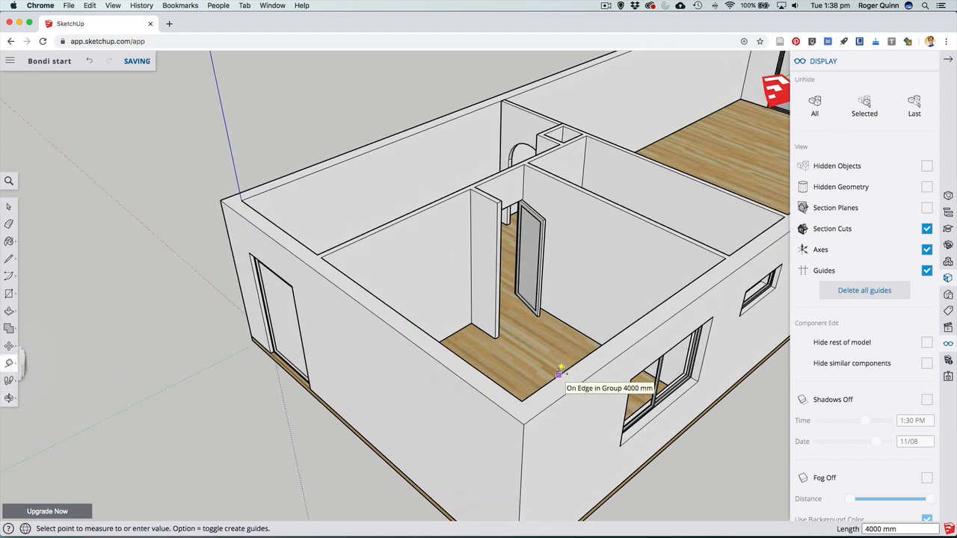
left_click(354, 239)
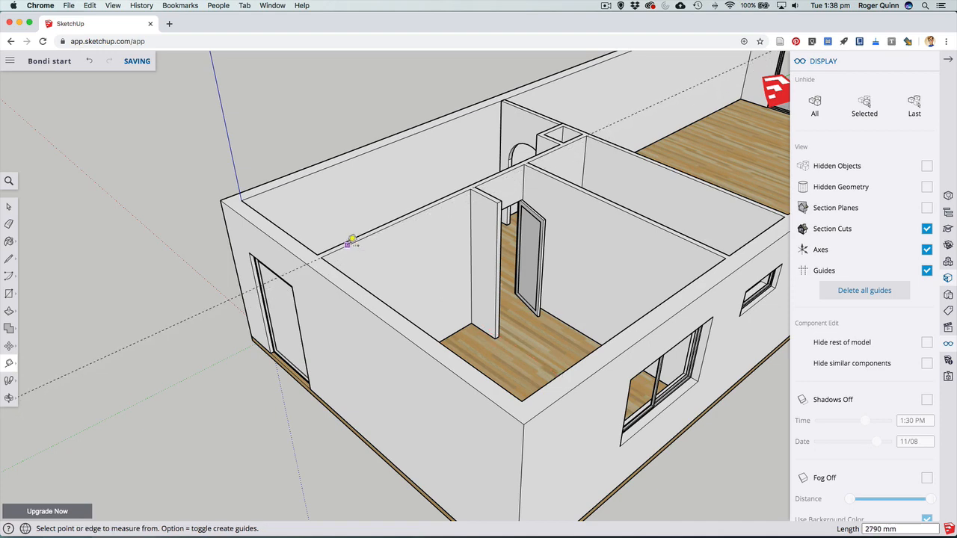
Step: Place a vertical guide on the entrance-door wall, parallel to its outer corner edge, where the partition guide crosses the wall
scroll(317, 265, "up", 3)
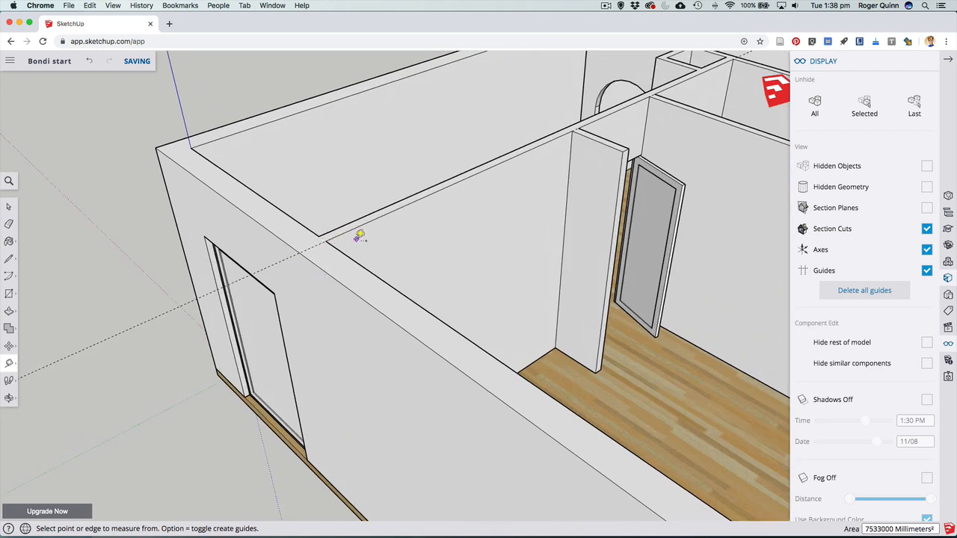
scroll(319, 313, "down", 3)
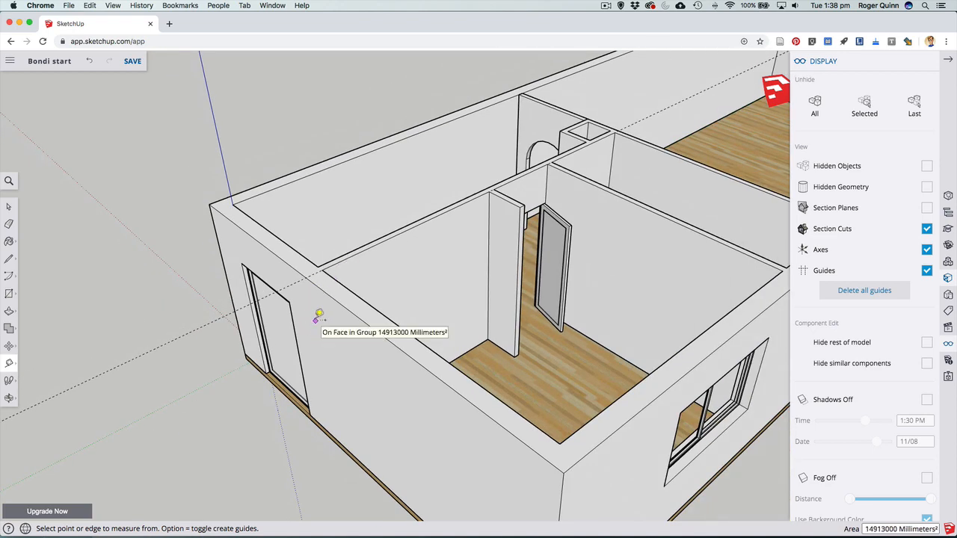
left_click(561, 491)
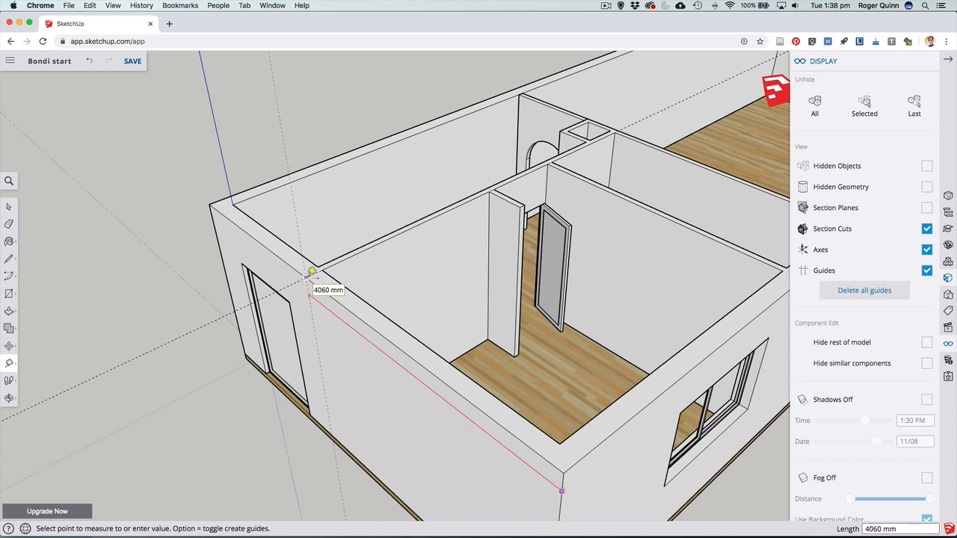
left_click(310, 272)
Step: Place a second vertical guide between the first one and the outer corner, and a horizontal guide above the wall's base edge near door-head height
key("o")
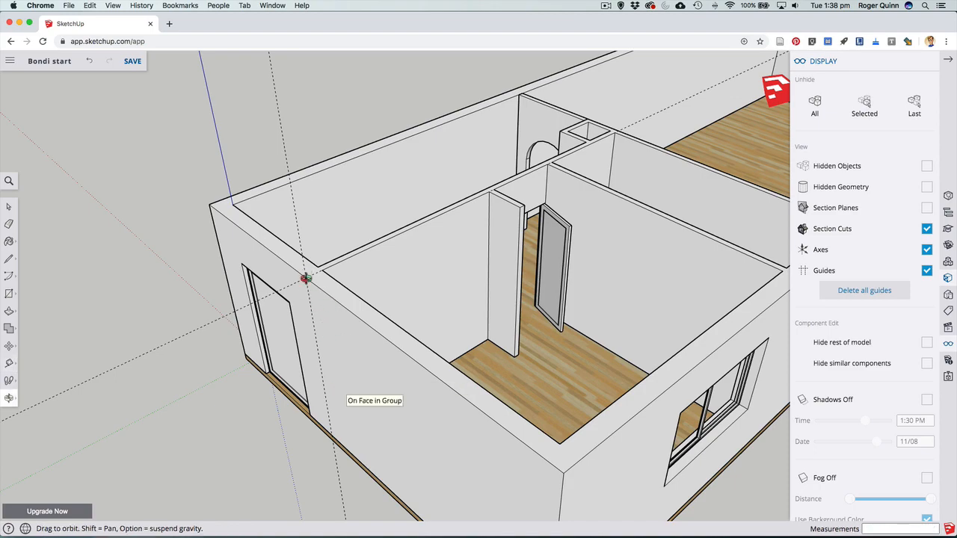
left_click_drag(326, 331, 357, 216)
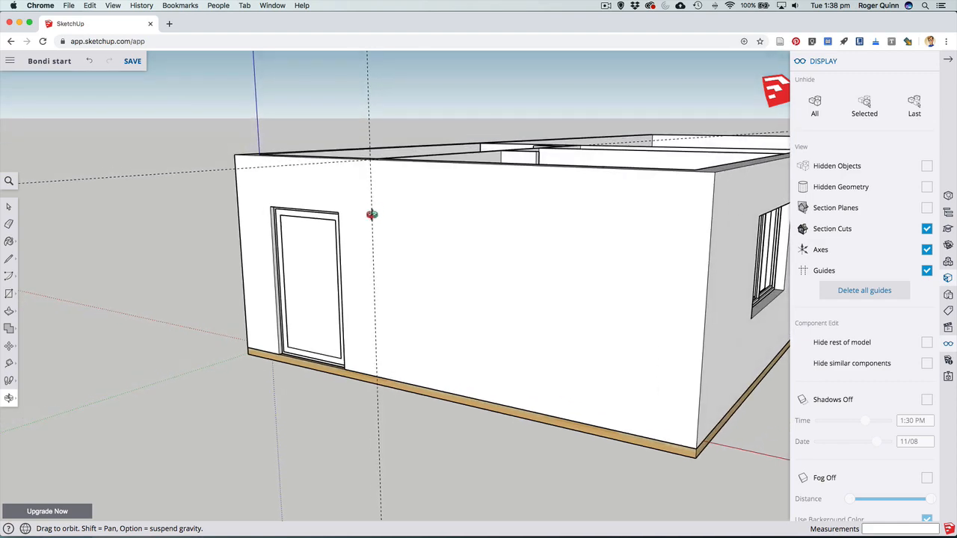
left_click_drag(481, 230, 471, 255)
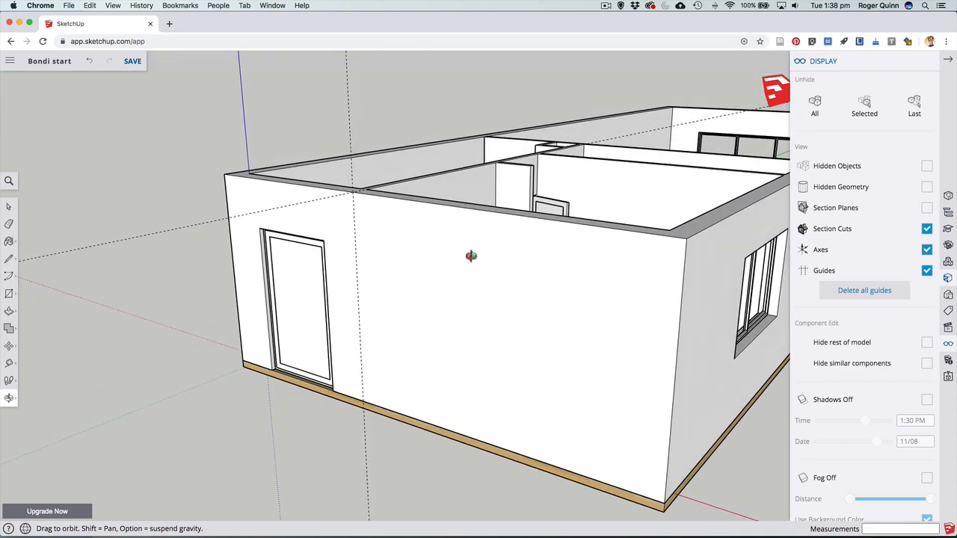
left_click(9, 363)
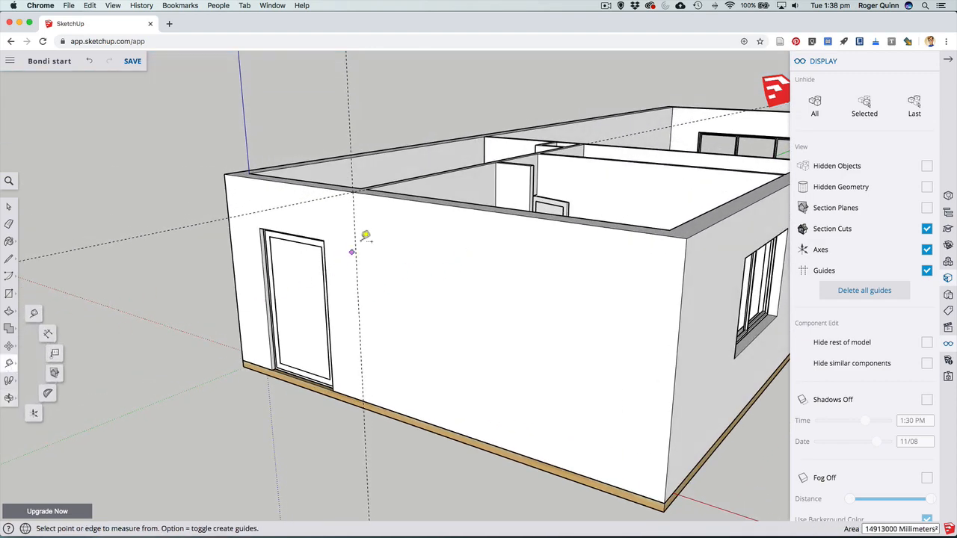
left_click(355, 234)
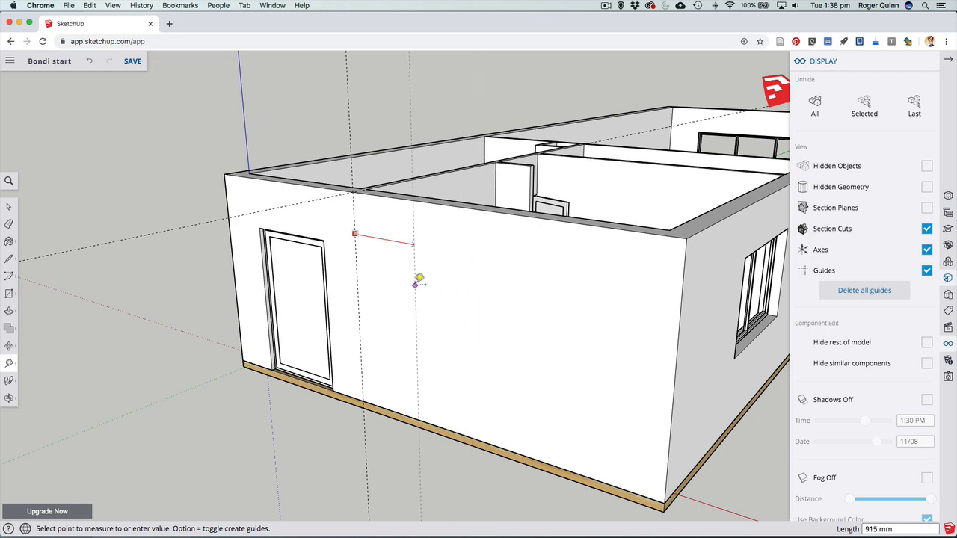
left_click(520, 292)
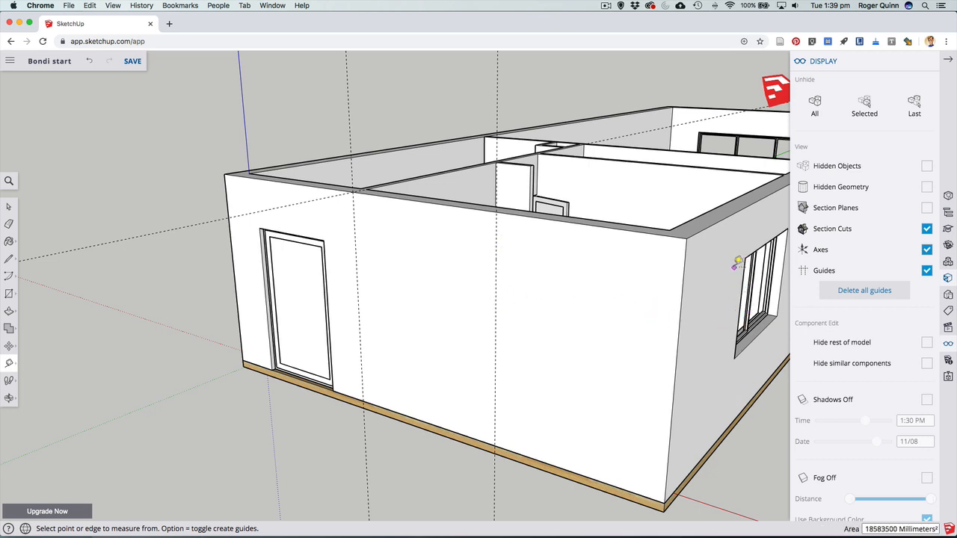
left_click(444, 427)
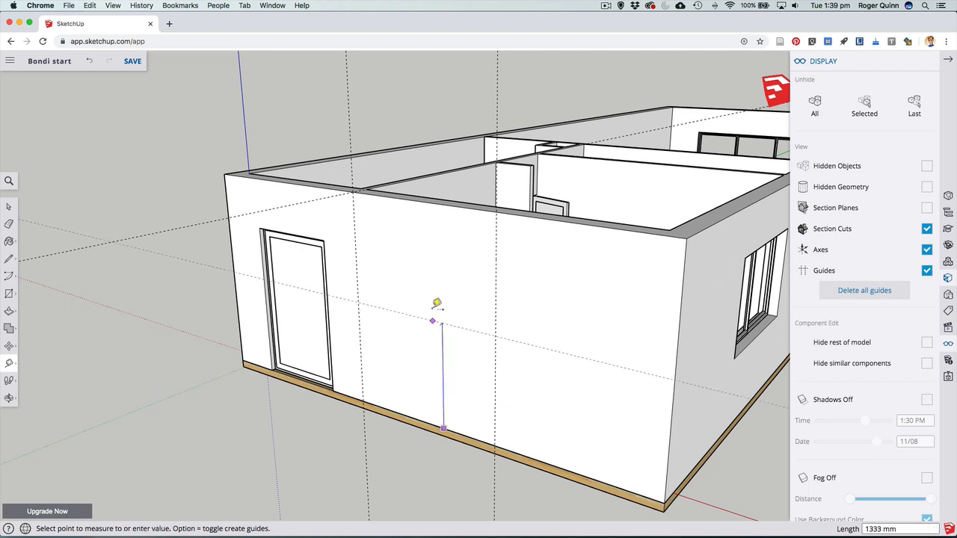
left_click(442, 239)
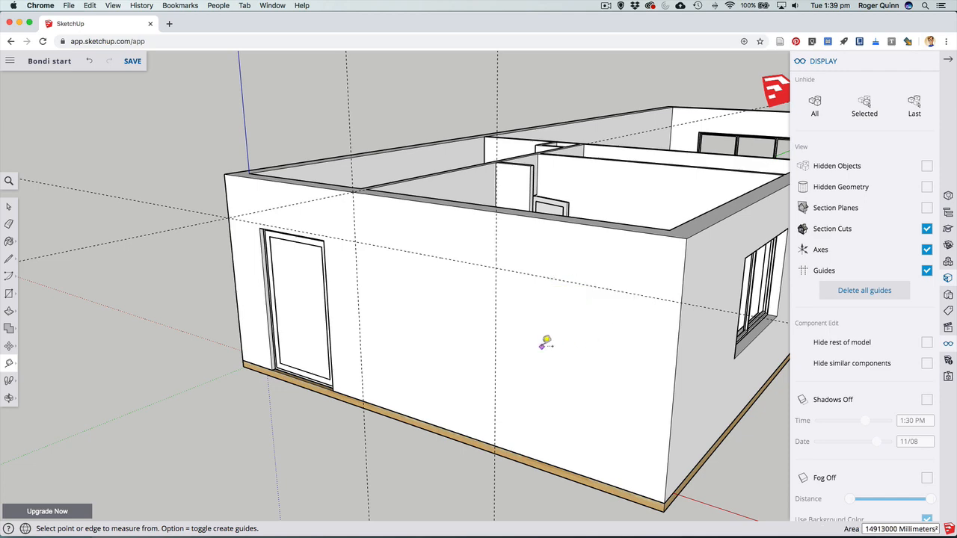
Step: Place two more vertical guides on the entrance-door wall, 900 mm to either side of the second vertical guide
key("h")
left_click_drag(645, 367, 443, 340)
key("o")
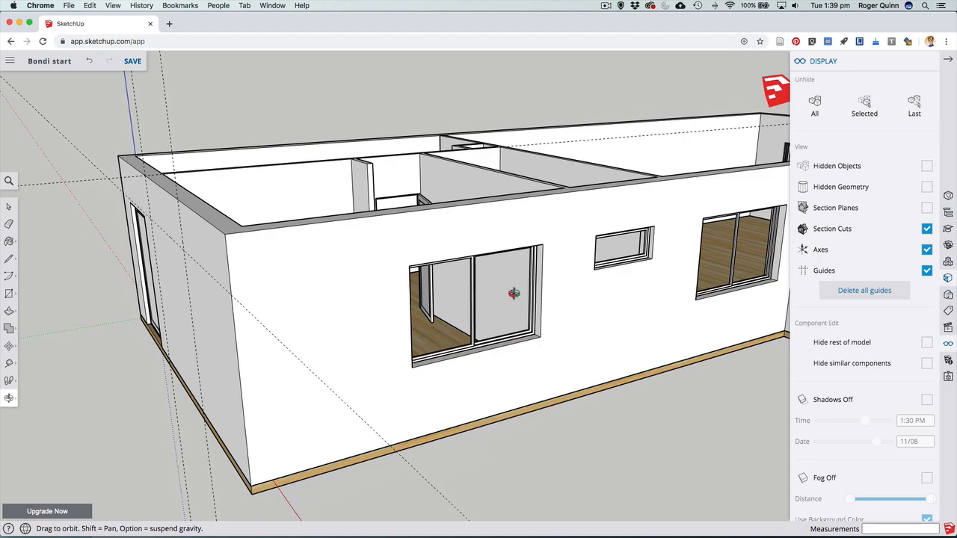
left_click_drag(238, 377, 353, 346)
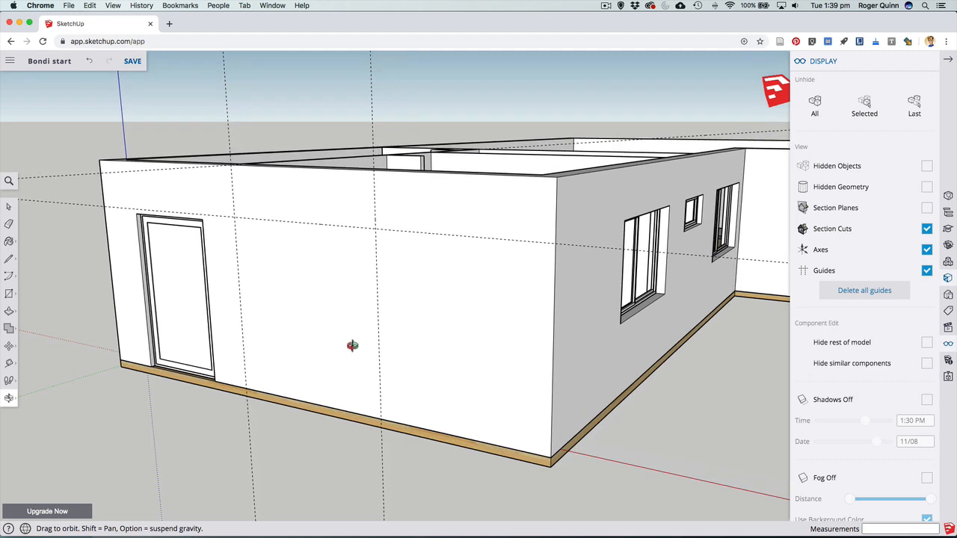
left_click(9, 364)
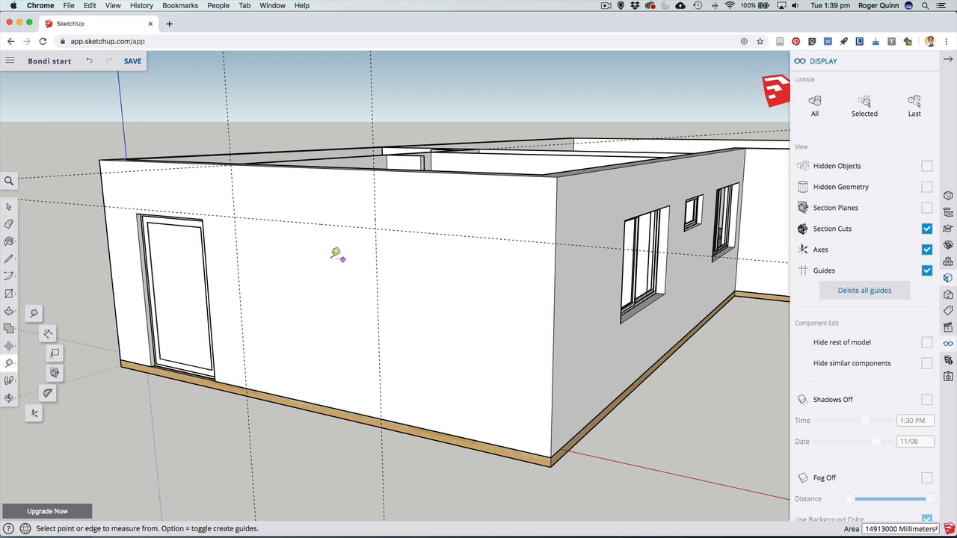
left_click(376, 264)
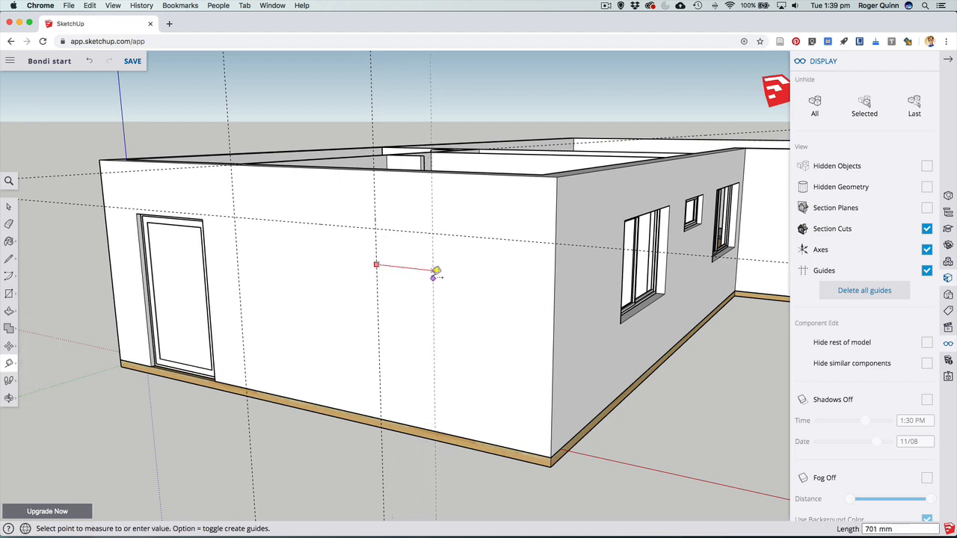
left_click(438, 269)
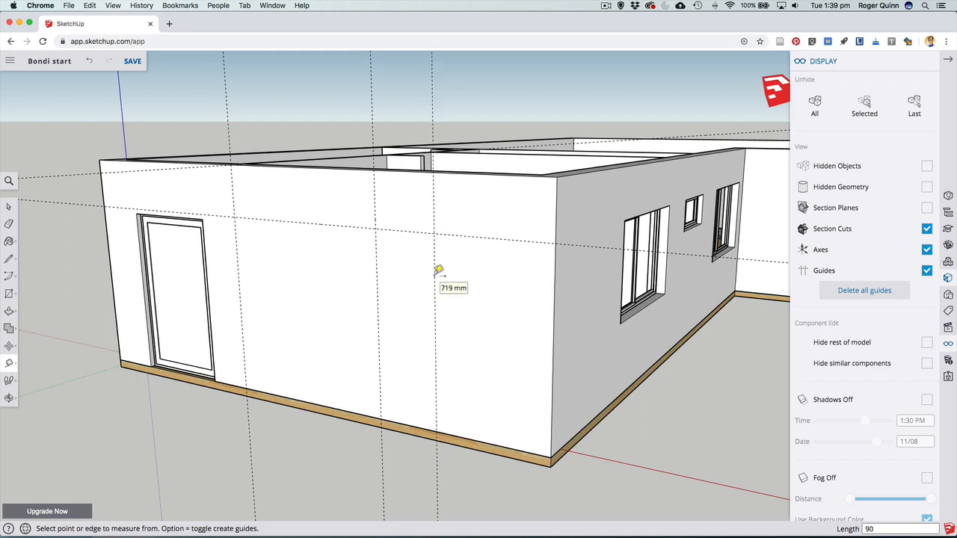
left_click(375, 252)
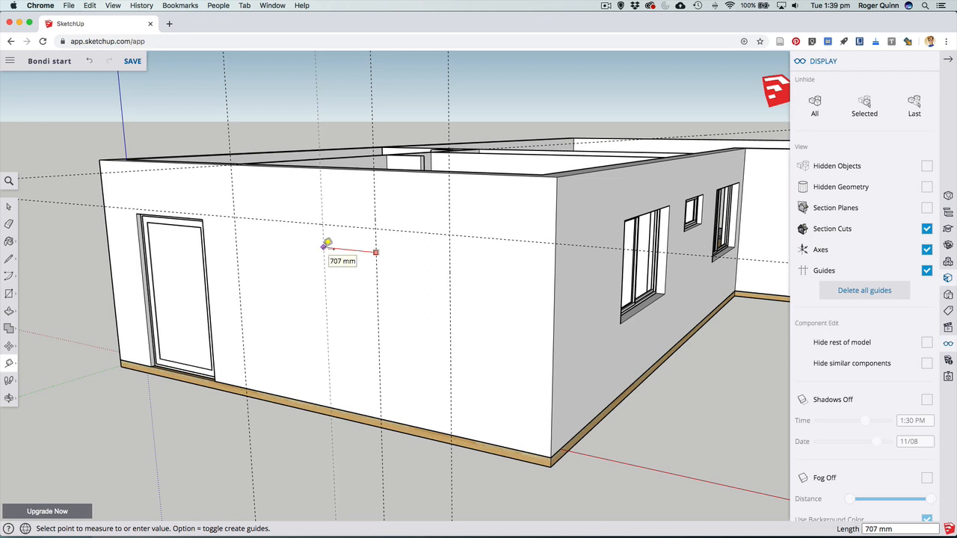
left_click(327, 244)
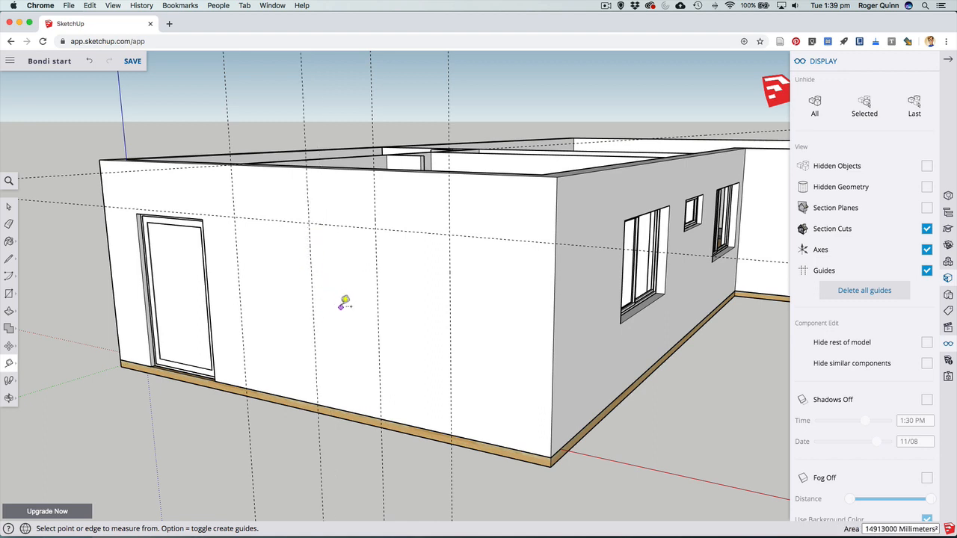
Step: Place a horizontal guide 1200 mm below the upper horizontal guide on the entrance-door wall
key("o")
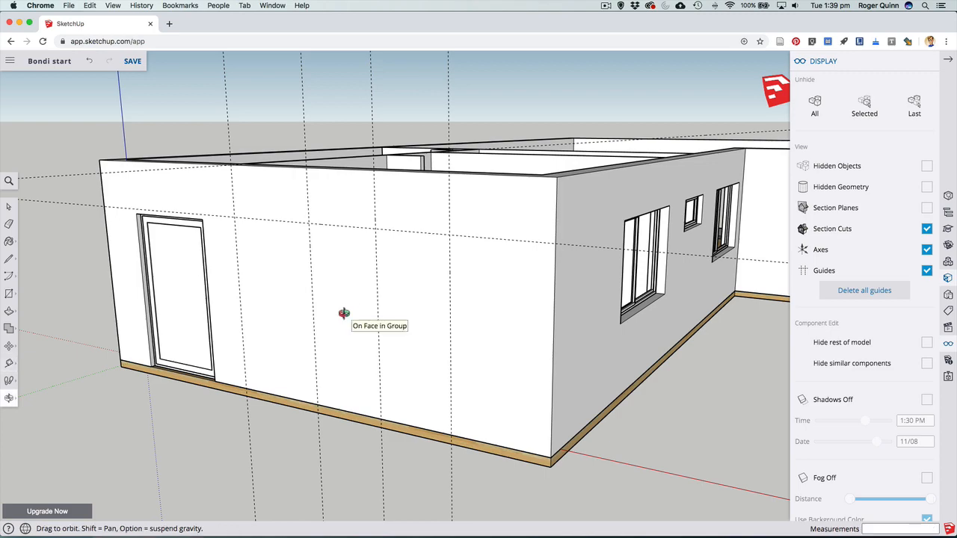
mouse_move(337, 314)
left_mouse_down()
mouse_move(463, 319)
mouse_move(367, 316)
mouse_move(340, 325)
left_mouse_up()
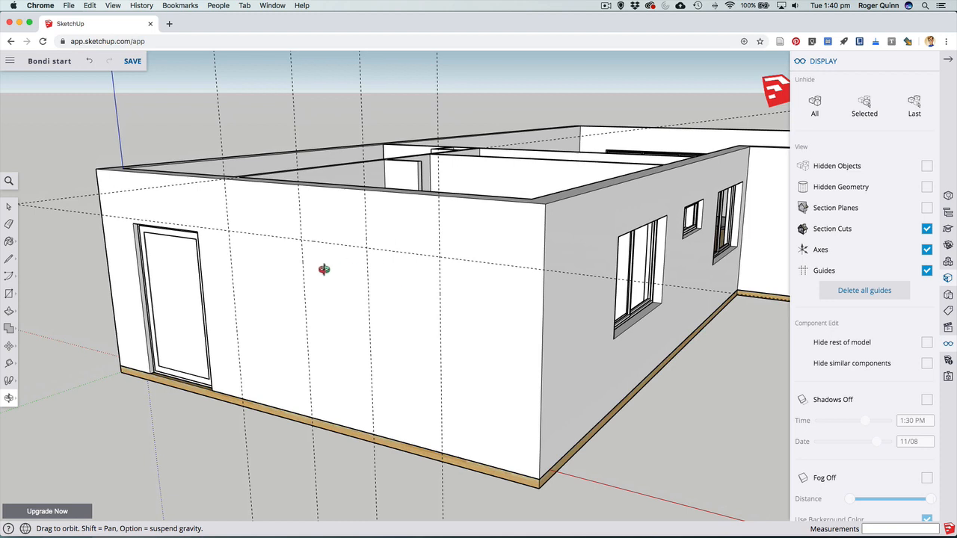
left_click(9, 362)
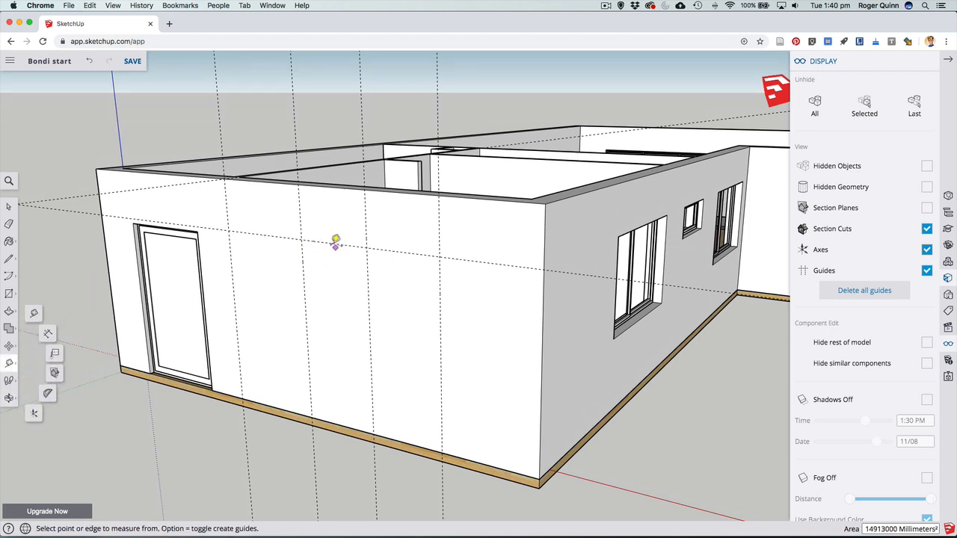
left_click(331, 245)
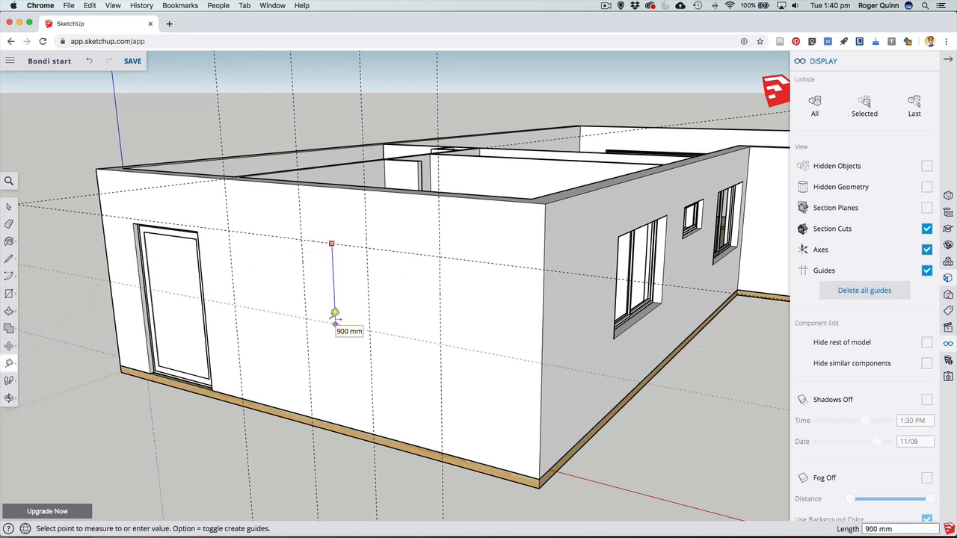
left_click(333, 332)
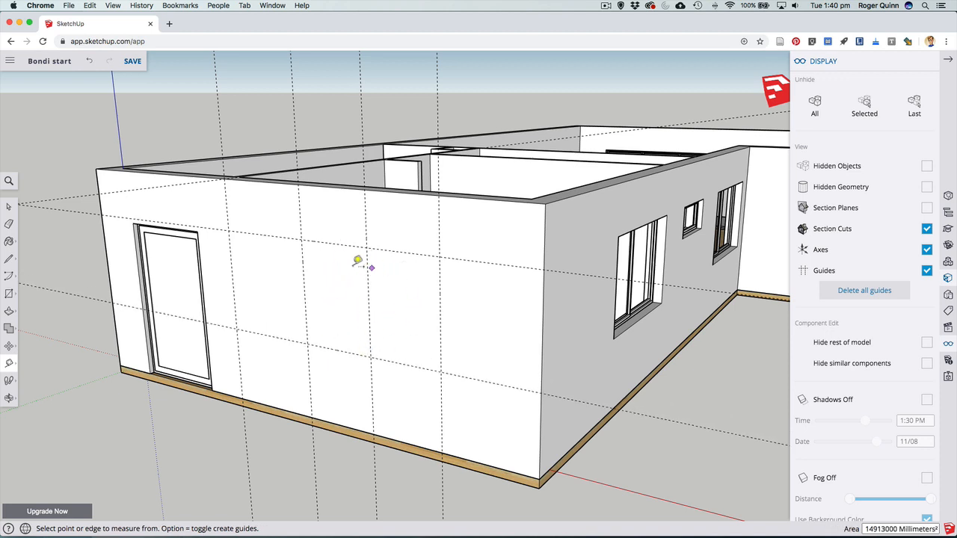
Step: Select the house walls to examine how far their group extends, and clear the selection
left_click(9, 207)
left_click(254, 215)
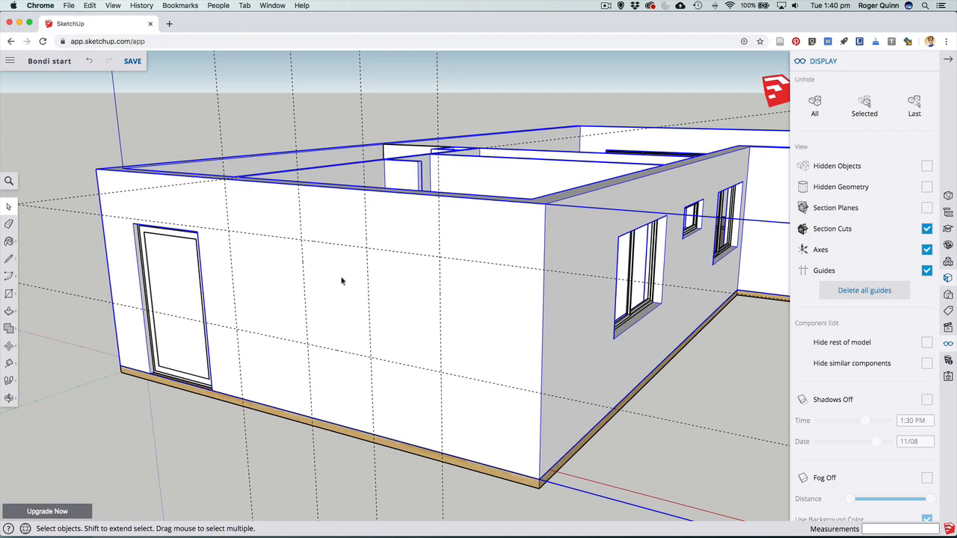
scroll(340, 293, "down", 2)
scroll(340, 292, "up", 1)
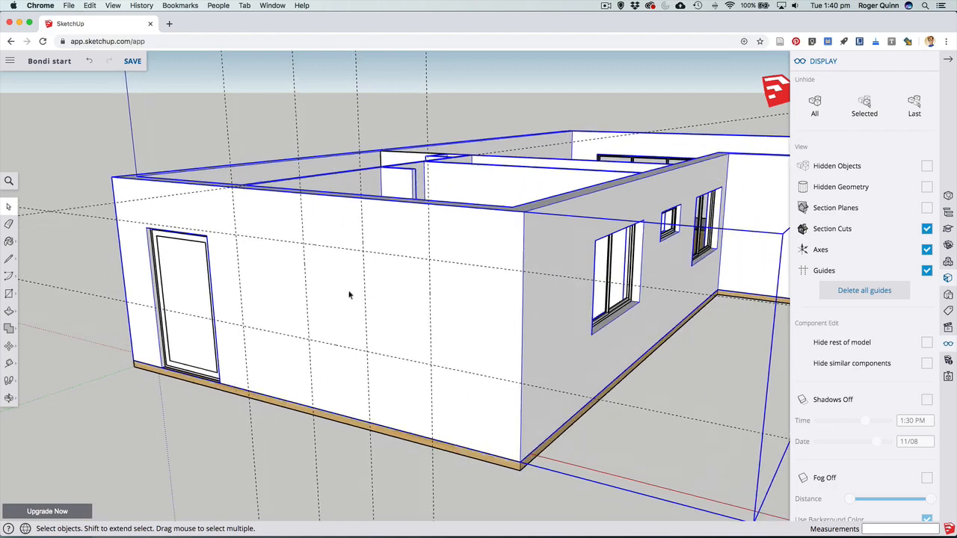
middle_click_drag(360, 286, 394, 263)
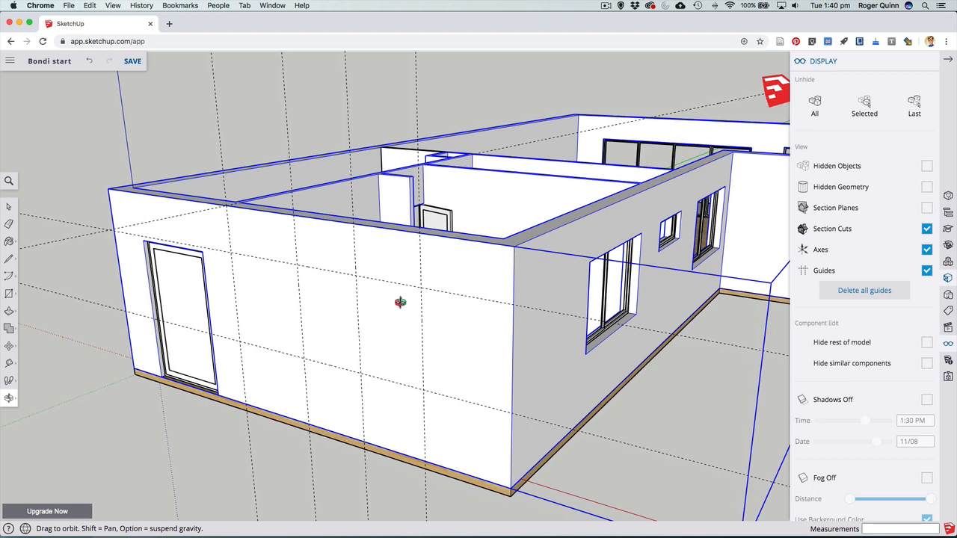
left_click(9, 206)
left_click(181, 142)
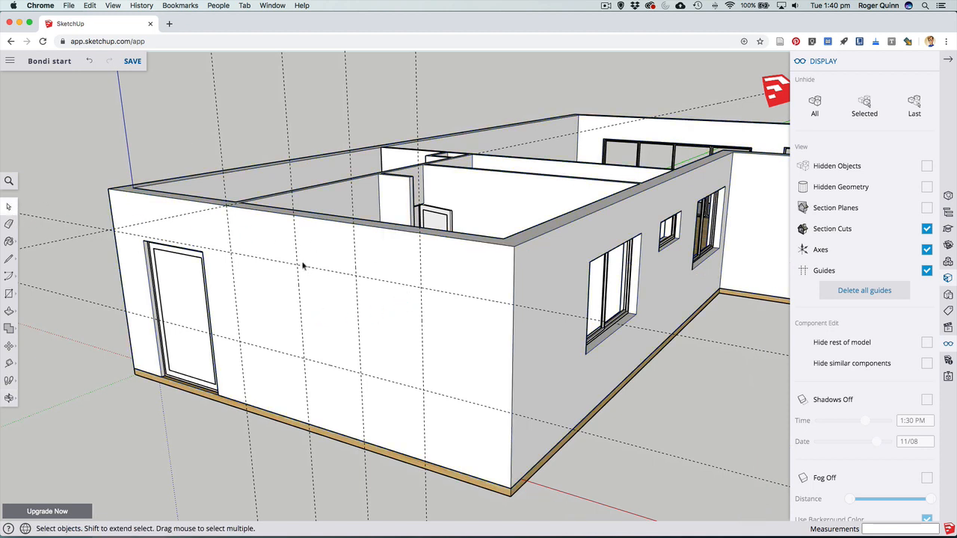
left_click(267, 237)
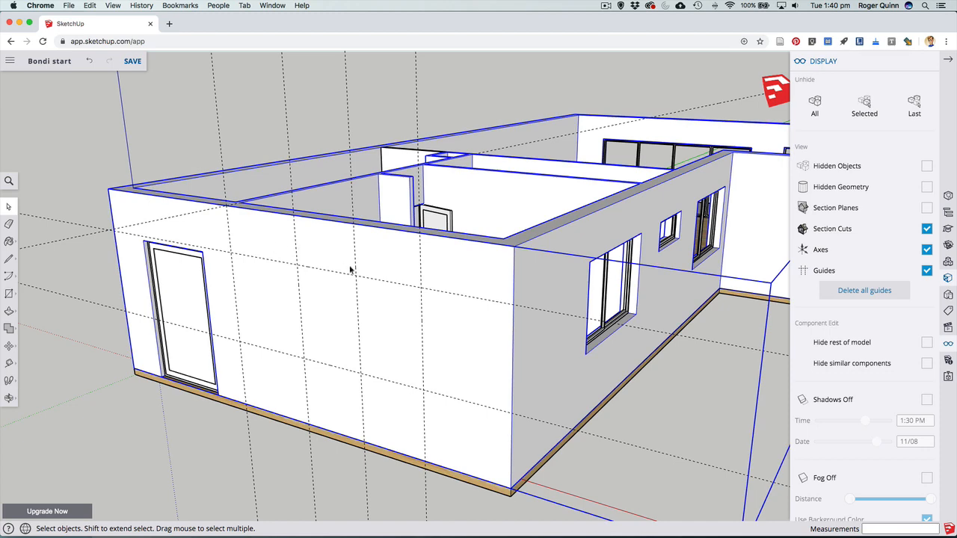
scroll(428, 266, "down", 5)
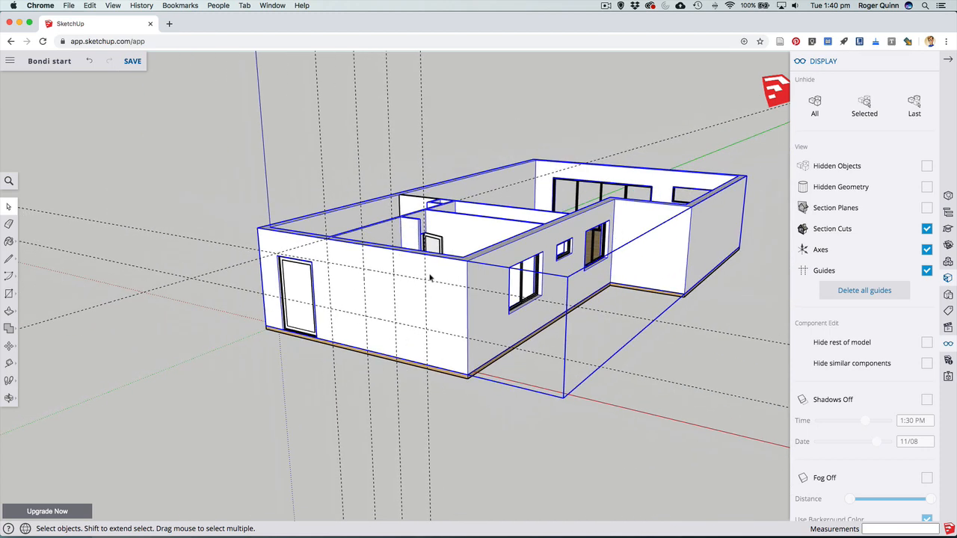
scroll(419, 276, "up", 10)
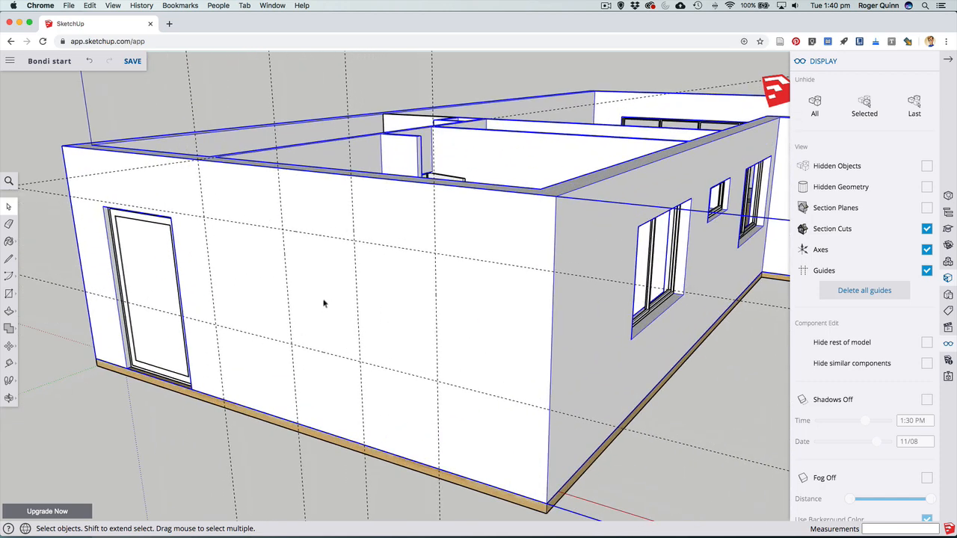
left_click(165, 113)
Step: Try drawing an 1800 × 1200 mm rectangle between the guides and pulling it about 209 mm out of the ungrouped face, and undo both
left_click(9, 295)
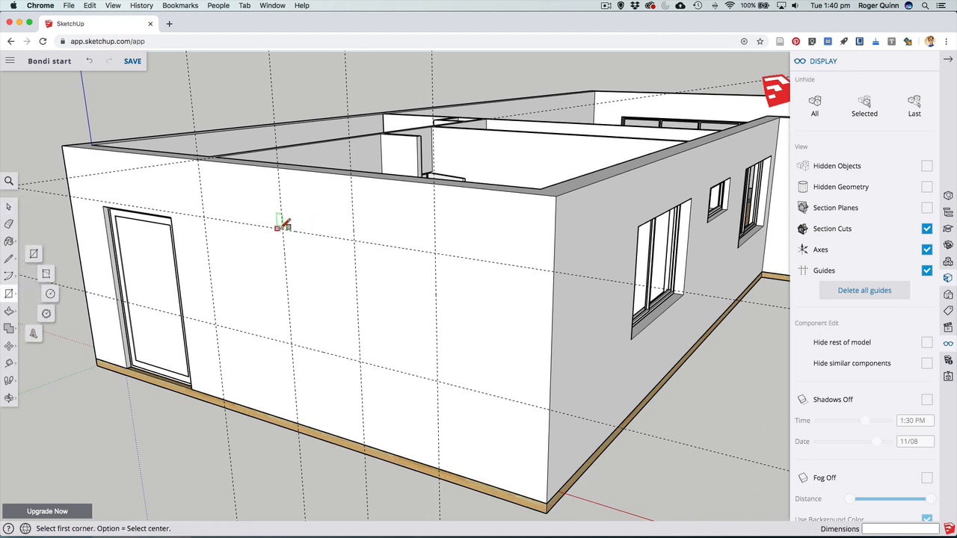
left_click(283, 227)
left_click(437, 380)
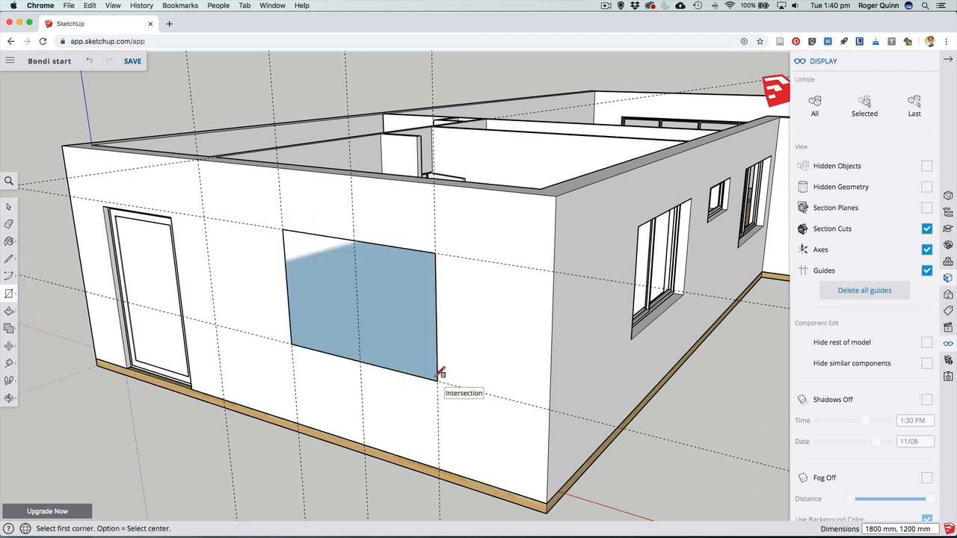
key("p")
left_click(400, 337)
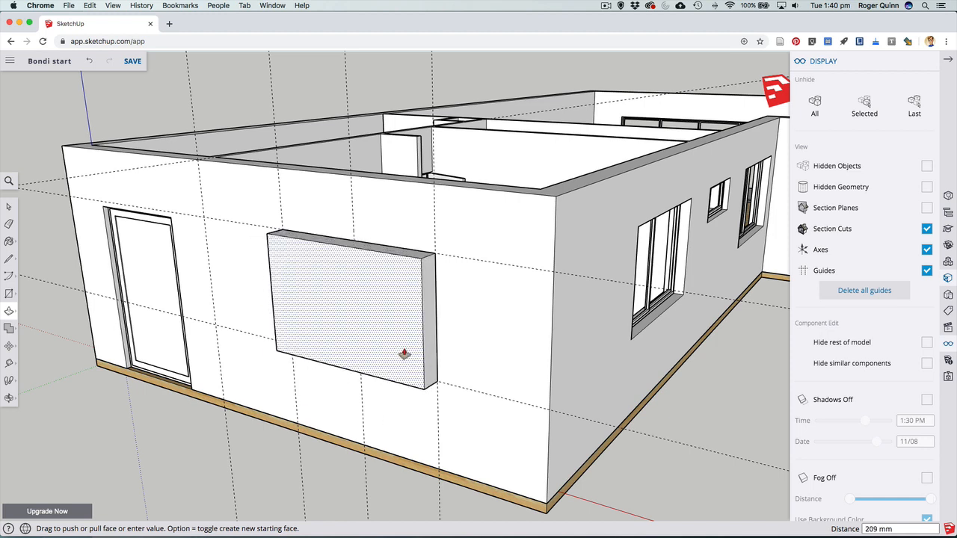
left_click(405, 348)
key("super+z")
key("super+z")
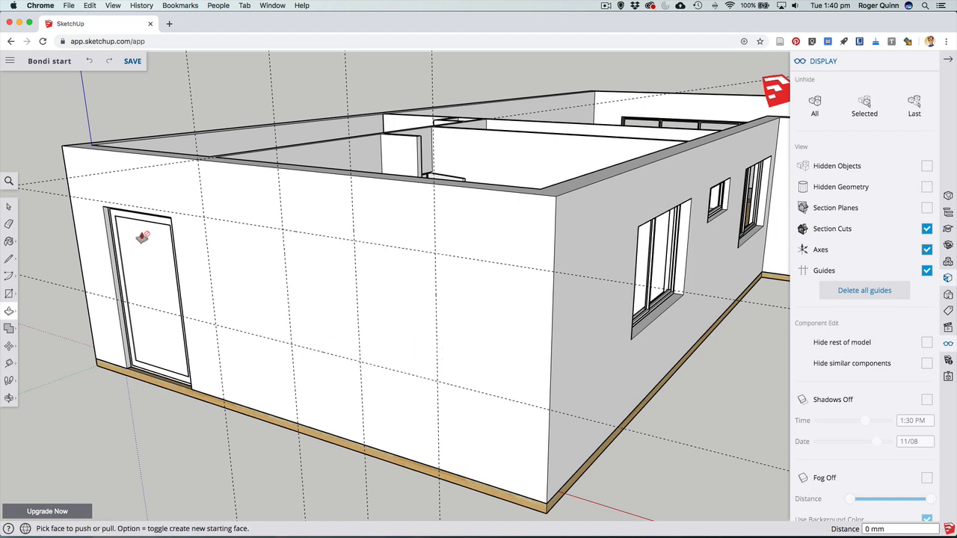
Step: Open the house walls group for editing and select all of its connected geometry
left_click(9, 208)
triple_click(321, 220)
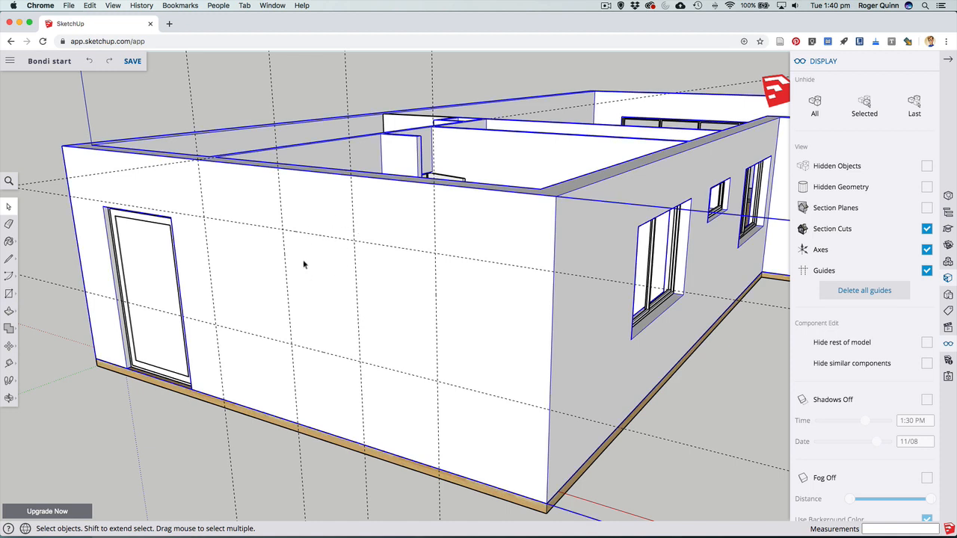
double_click(304, 209)
triple_click(304, 210)
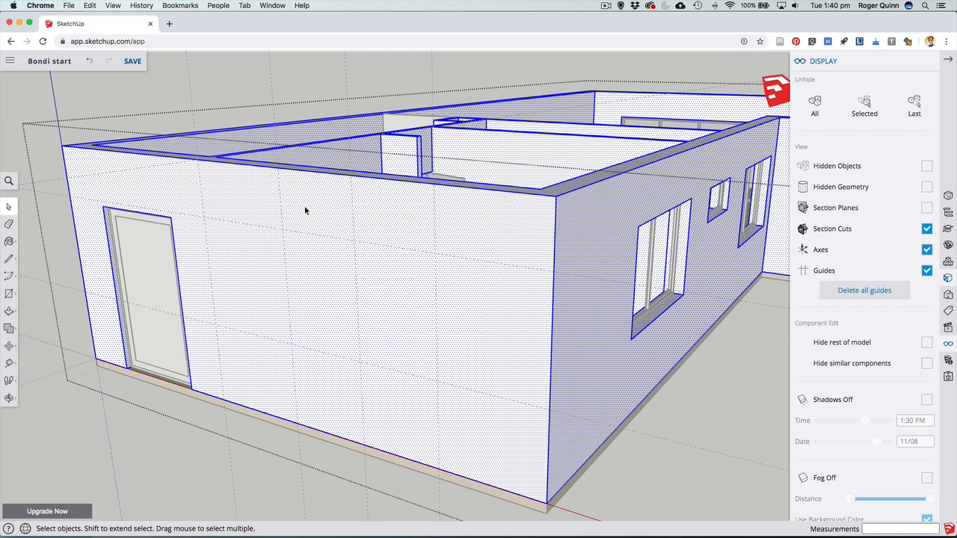
Step: Select the entrance-door wall, side wall and top faces individually to examine the separate surfaces inside the walls group
left_click(315, 217)
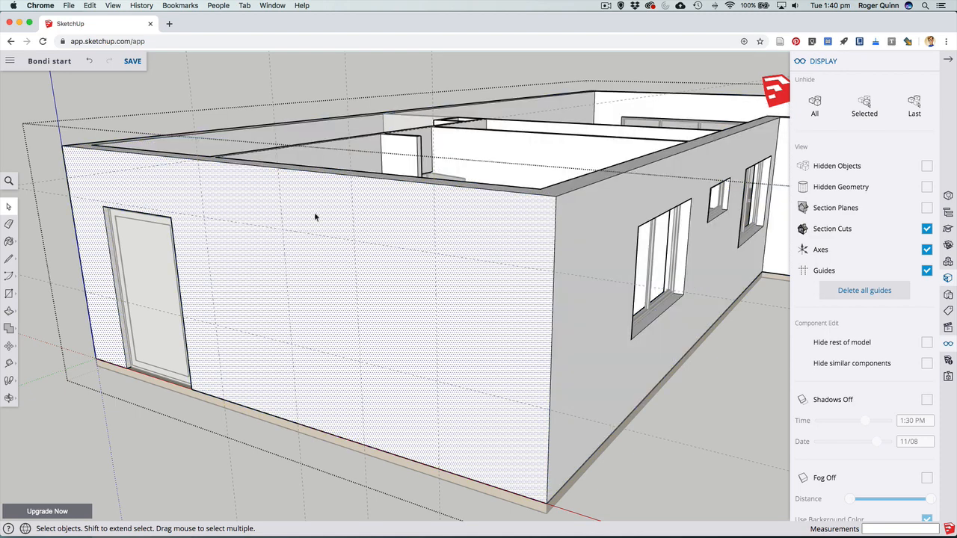
left_click(573, 258)
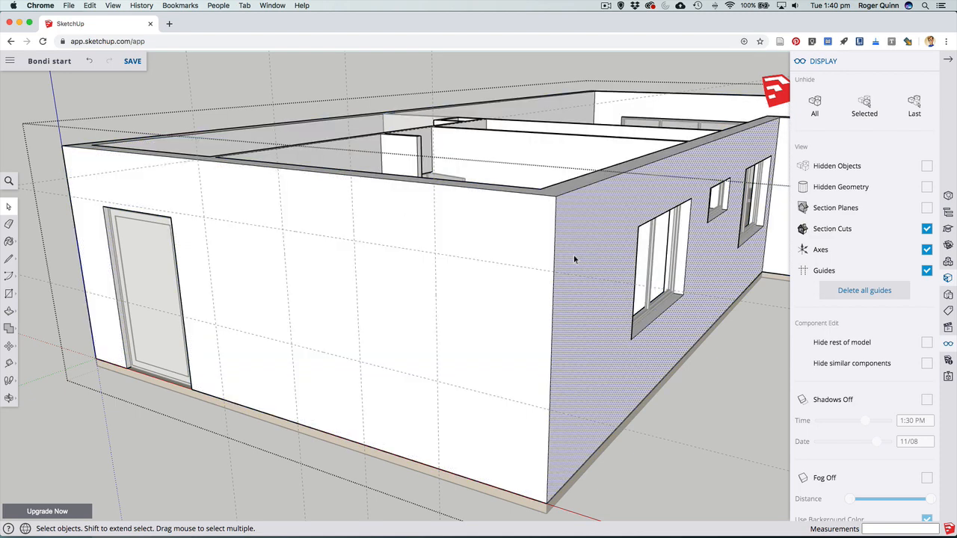
left_click(404, 284)
scroll(408, 259, "down", 3)
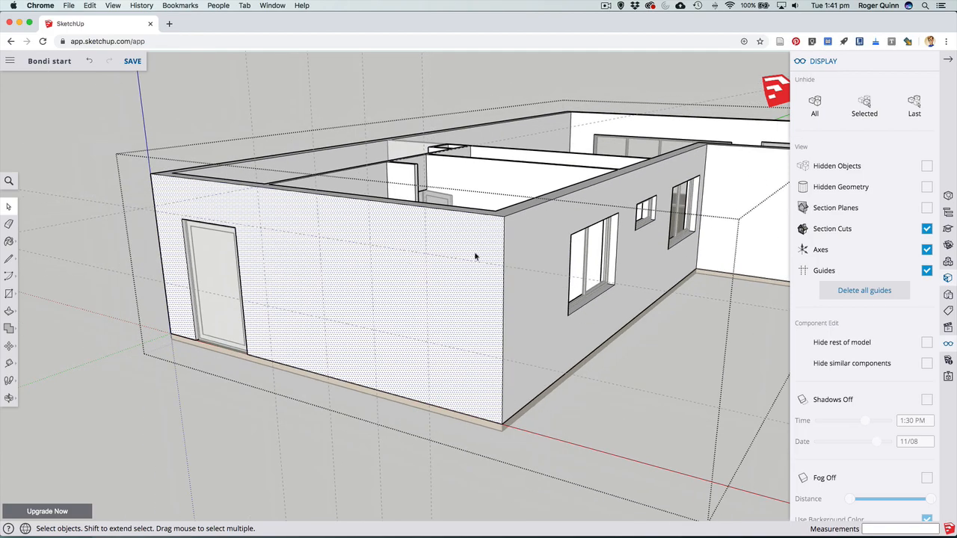
middle_click_drag(493, 253, 524, 286)
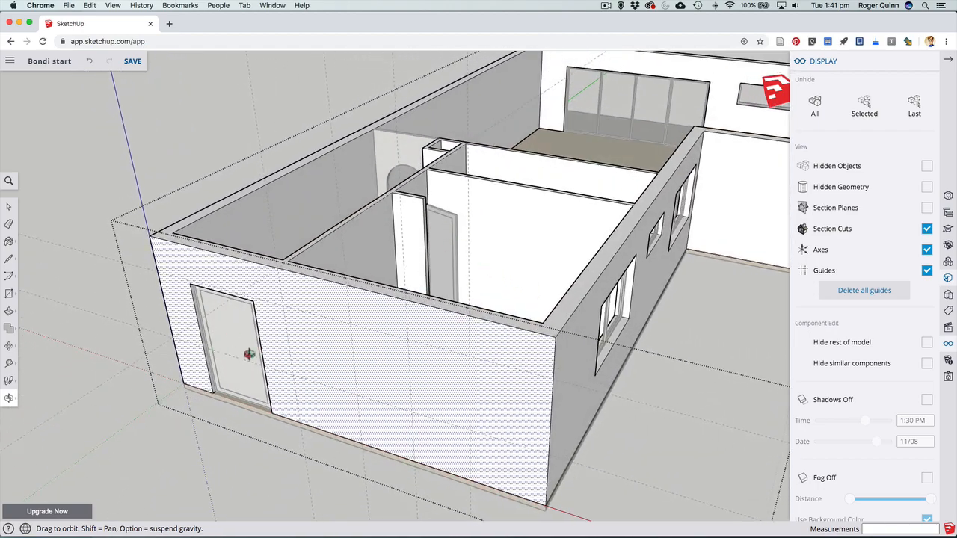
scroll(390, 401, "up", 3)
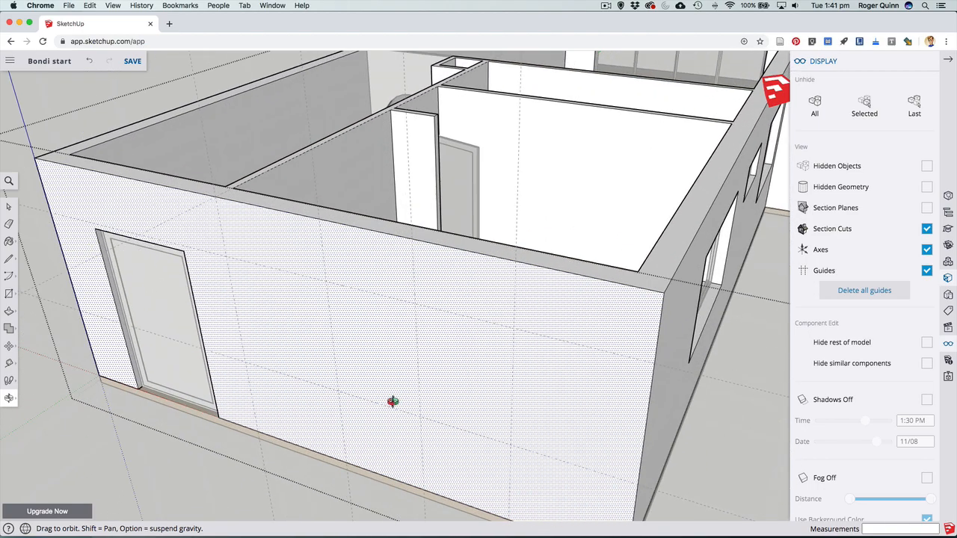
middle_click_drag(408, 394, 374, 311)
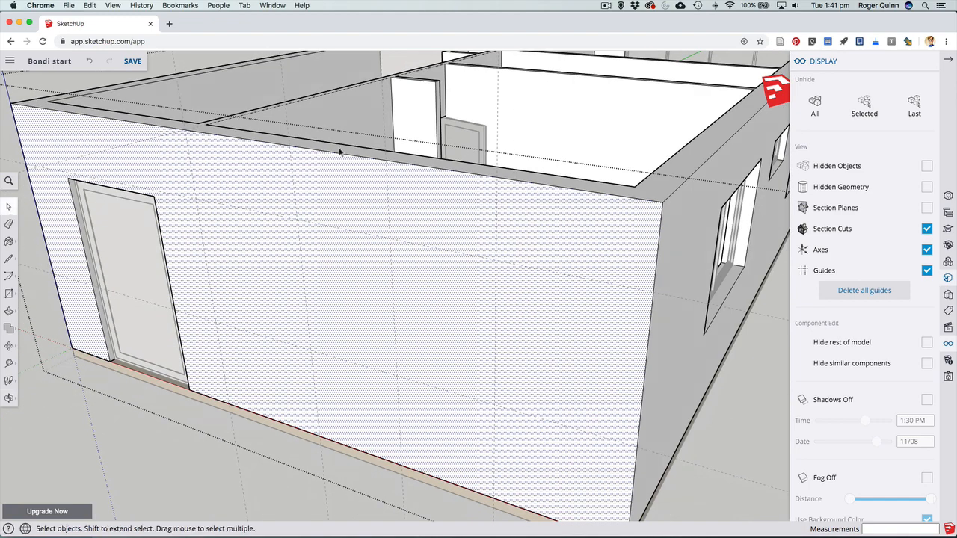
left_click(340, 151)
left_click(413, 204)
left_click(676, 213)
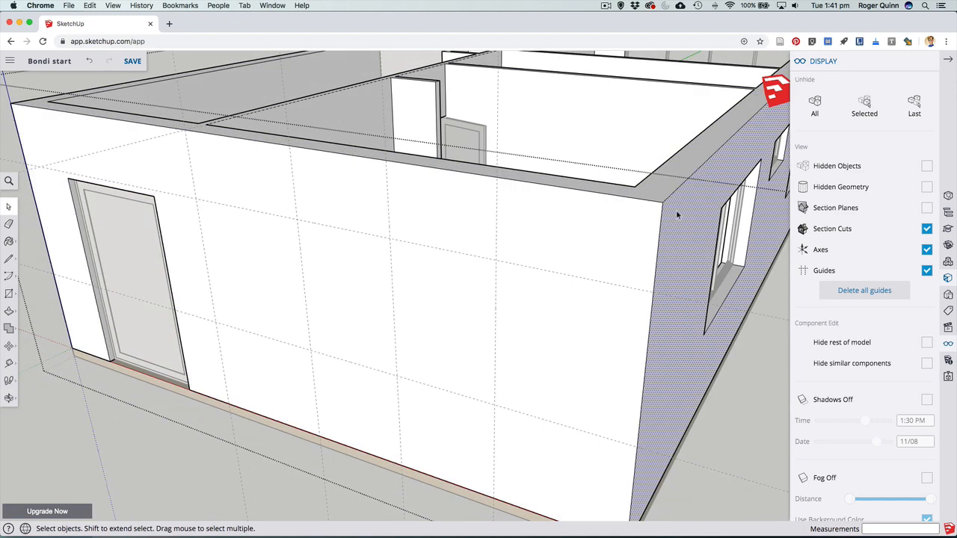
left_click(662, 194)
left_click(580, 238)
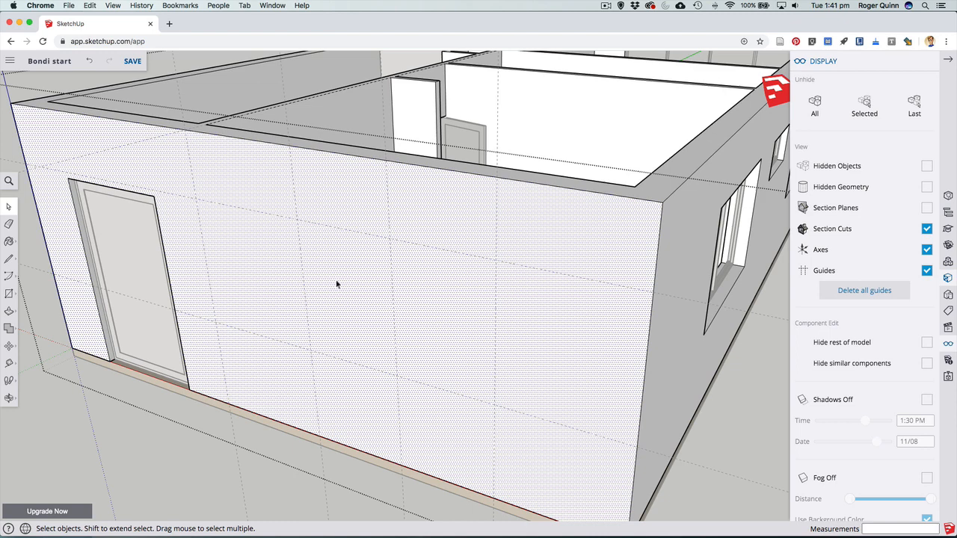
Step: Draw an 1800 × 1200 mm rectangle between the guides on the entrance-door wall, inside the walls group
left_click(9, 293)
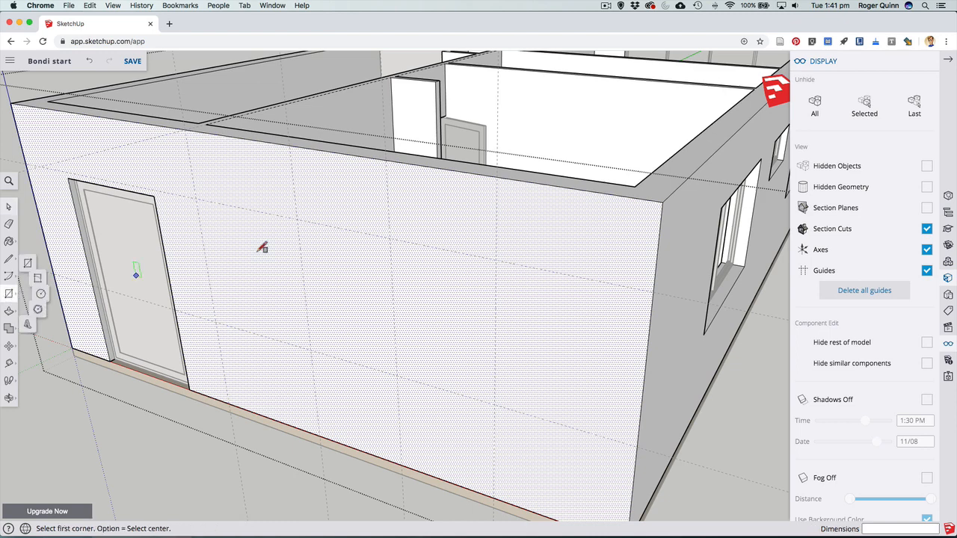
left_click(298, 218)
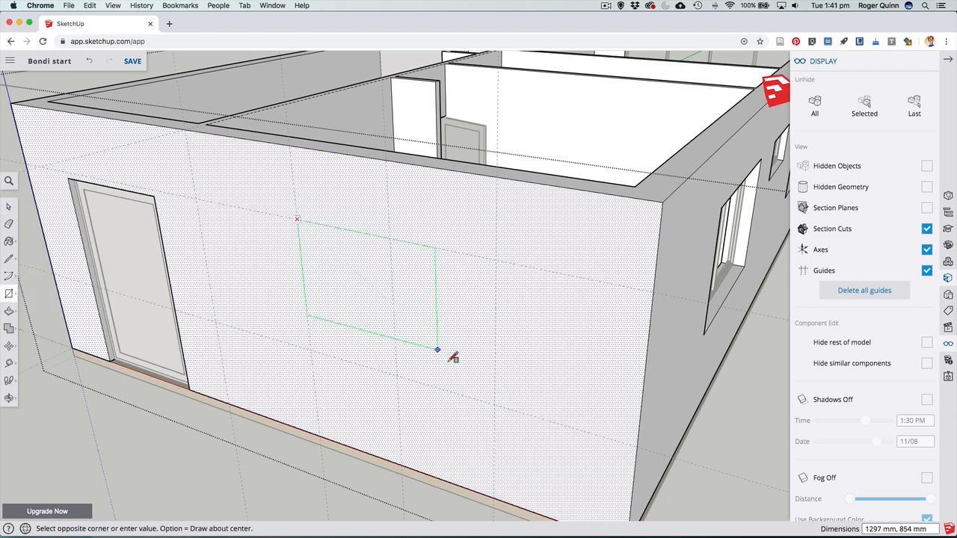
left_click(496, 402)
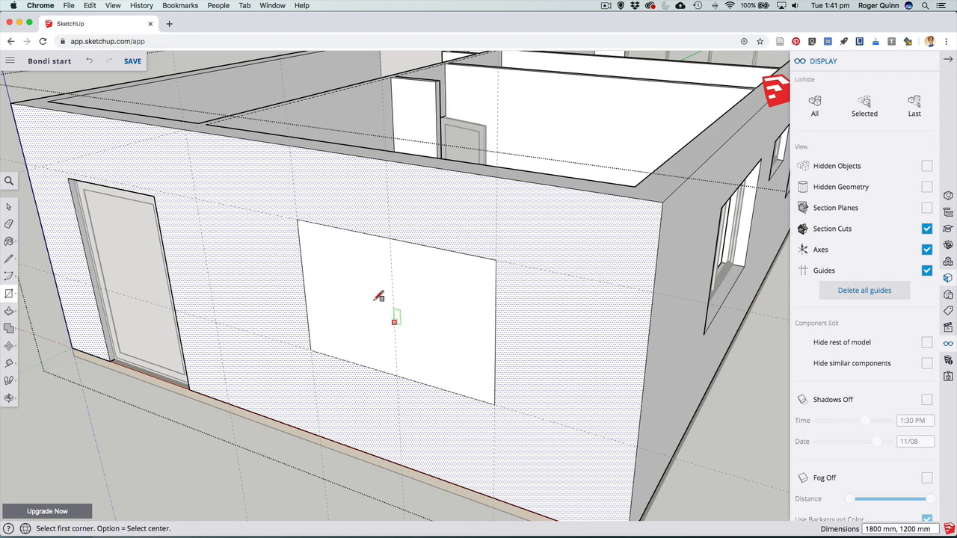
Step: Try pushing the window rectangle 230 mm into the entrance-door wall, and undo it
left_click(9, 206)
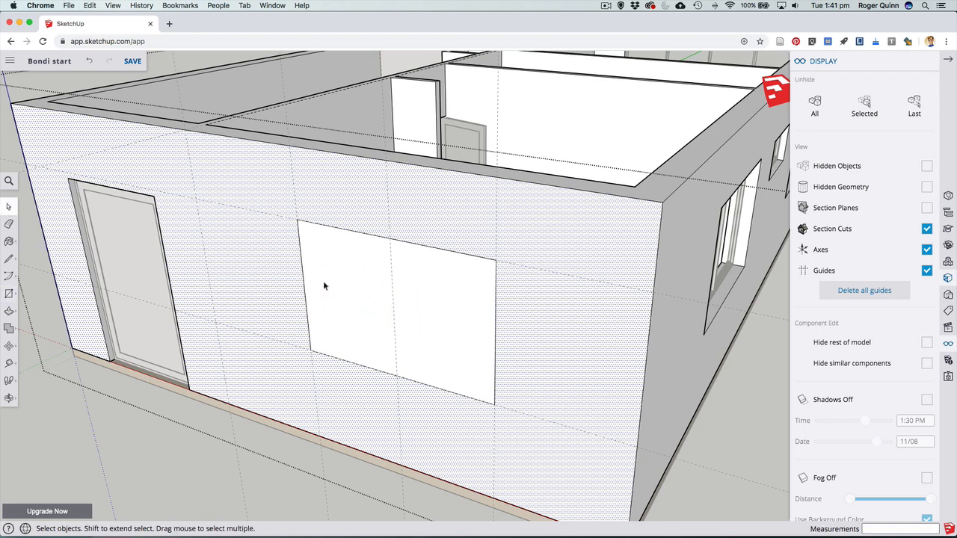
left_click(324, 285)
key("p")
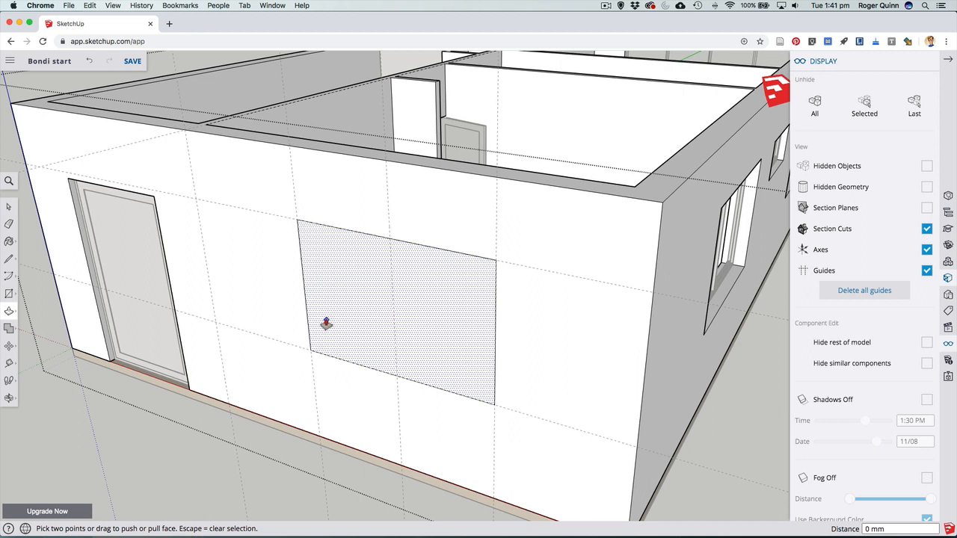
left_click(325, 323)
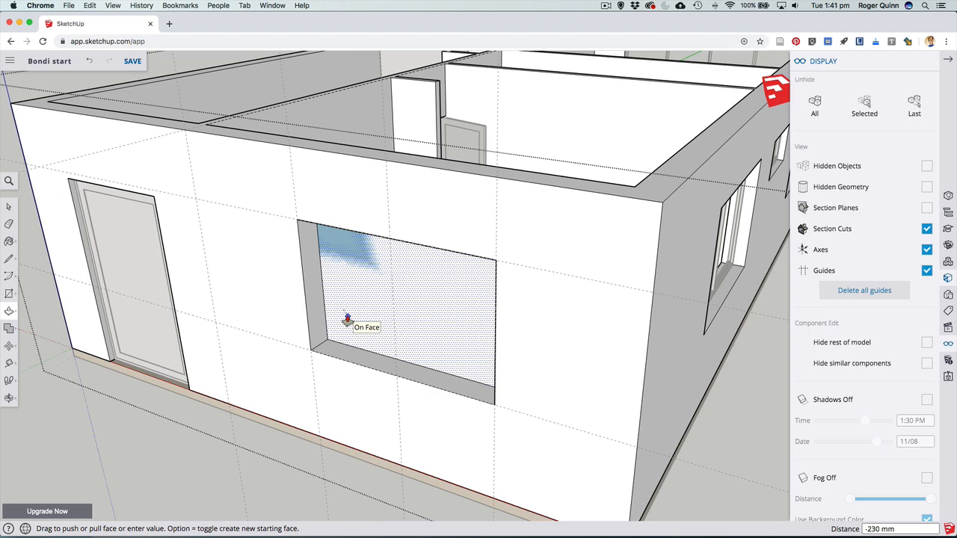
left_click(346, 320)
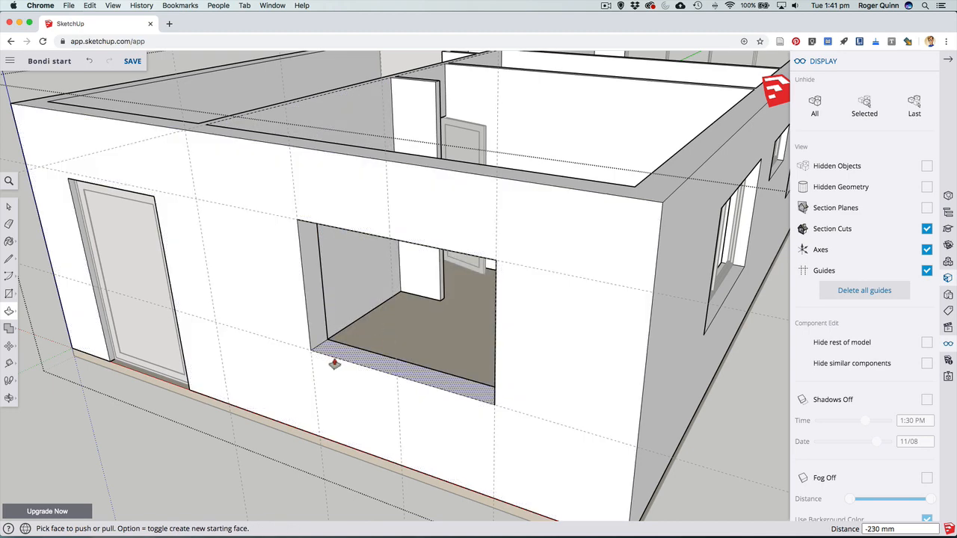
key("super+z")
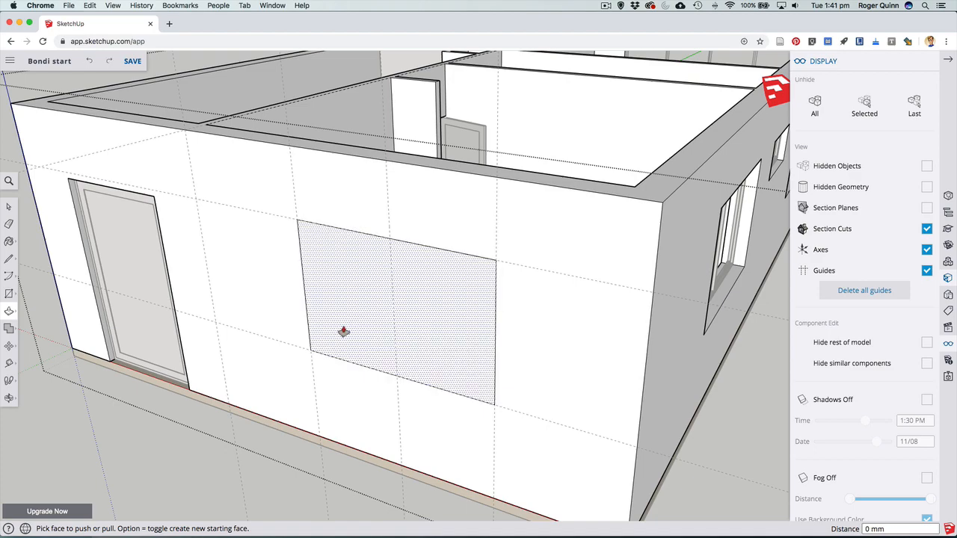
Step: Try pushing the window rectangle in by 230 mm, taking the depth from the wall's inner top edge, and undo it
middle_click_drag(361, 305, 309, 340)
left_click_drag(309, 339, 331, 320)
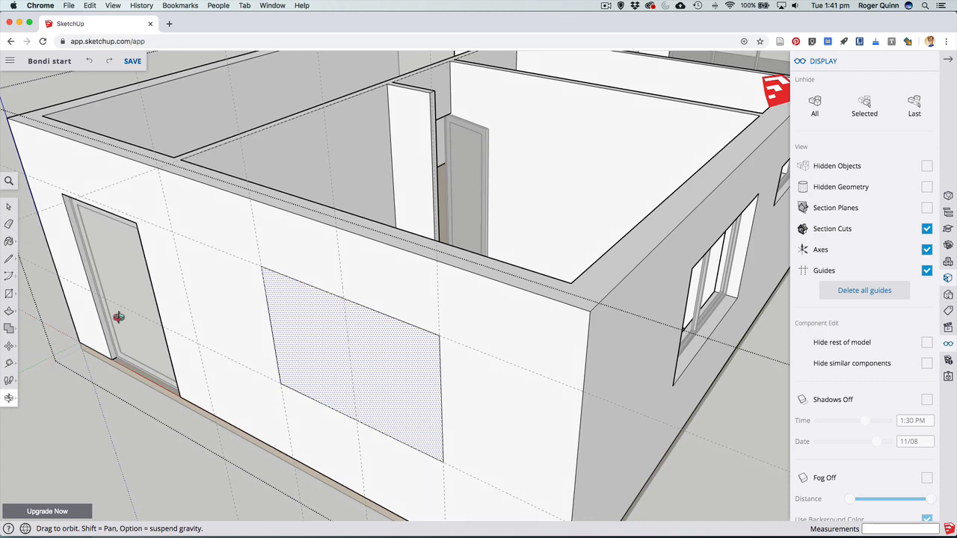
key("p")
left_click(303, 345)
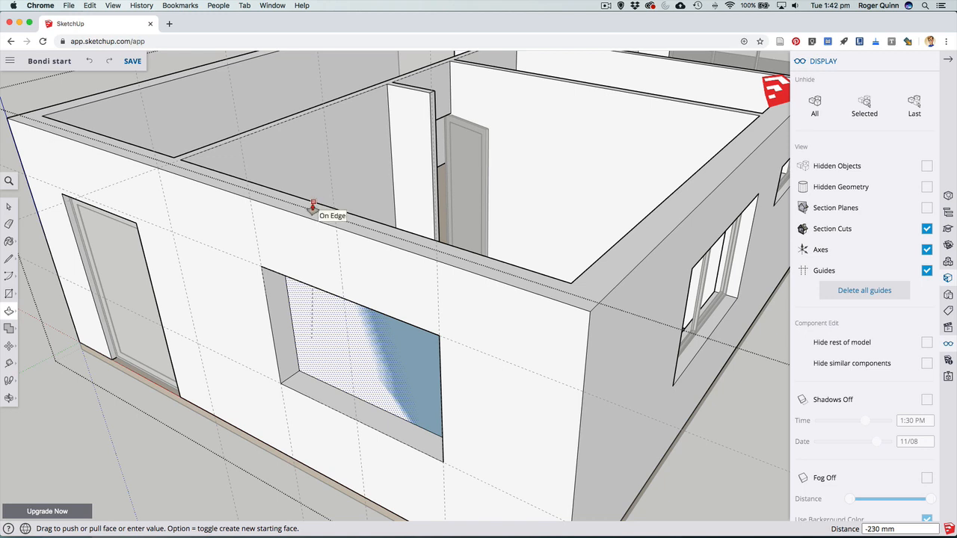
left_click(313, 209)
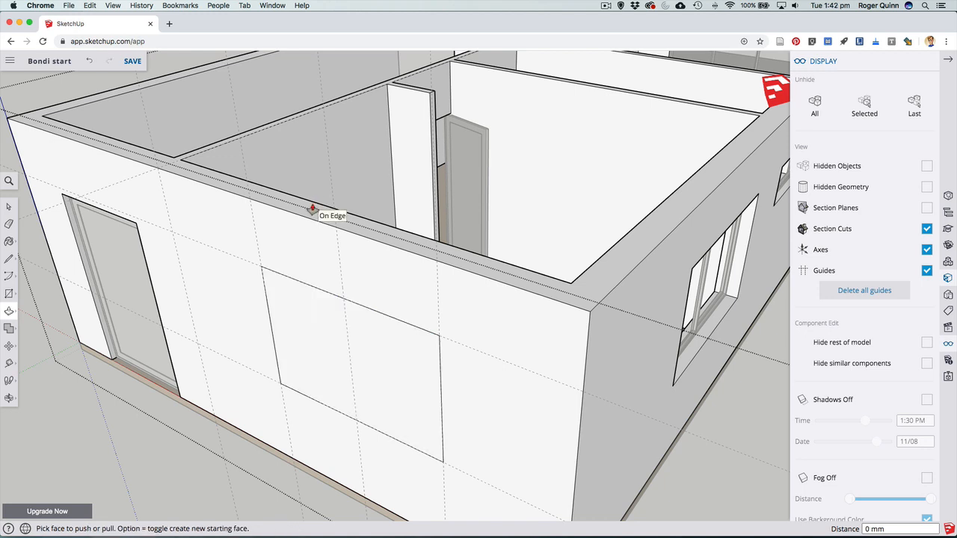
Step: Repeat the 230 mm push of the window rectangle, matching the inner top edge of the entrance-door wall, and undo it
mouse_move(387, 255)
middle_mouse_down()
mouse_move(209, 309)
mouse_move(390, 255)
middle_mouse_up()
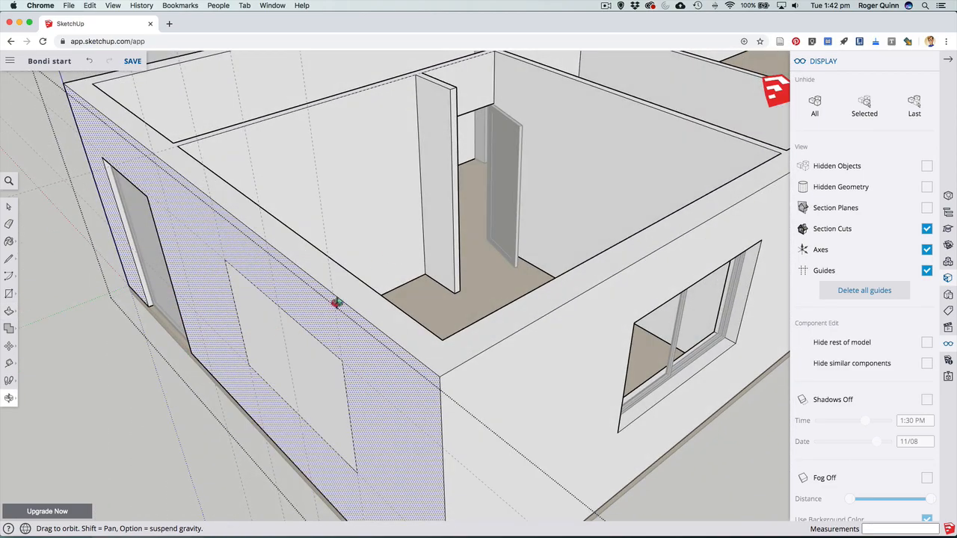
scroll(337, 303, "up", 5)
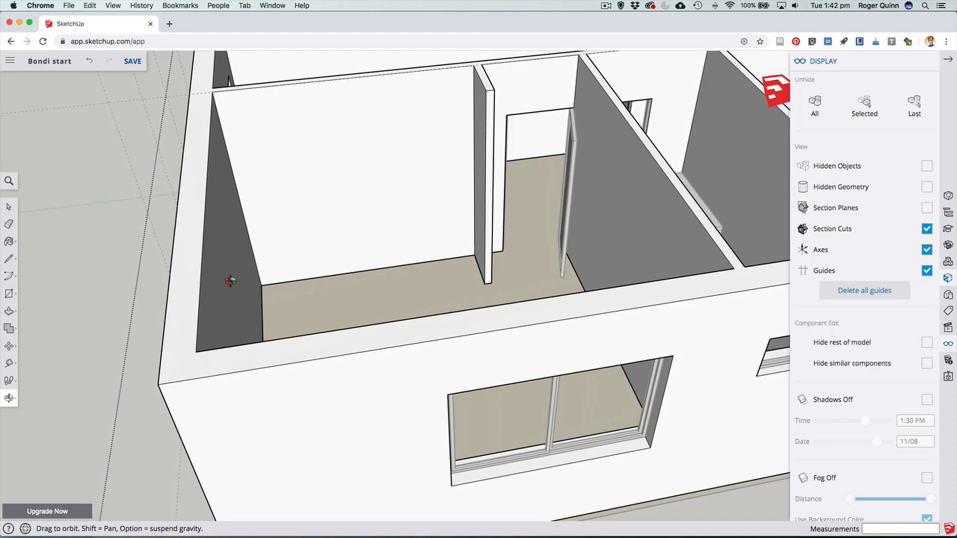
left_click_drag(235, 291, 402, 284)
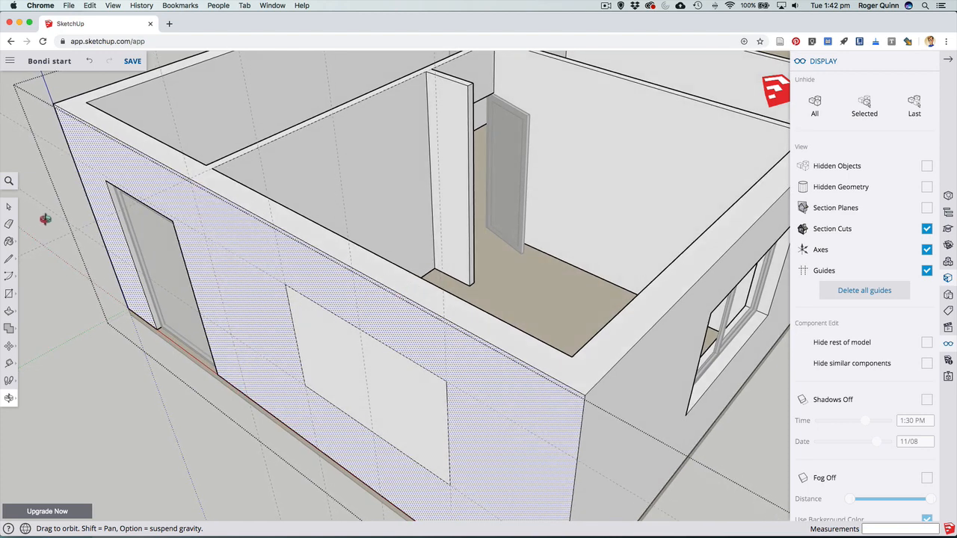
left_click(9, 207)
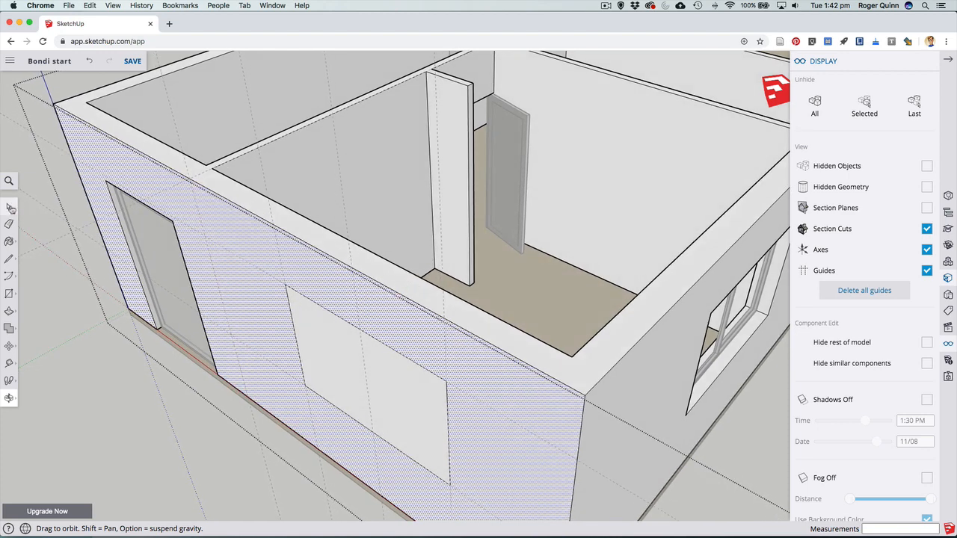
left_click(334, 346)
key("p")
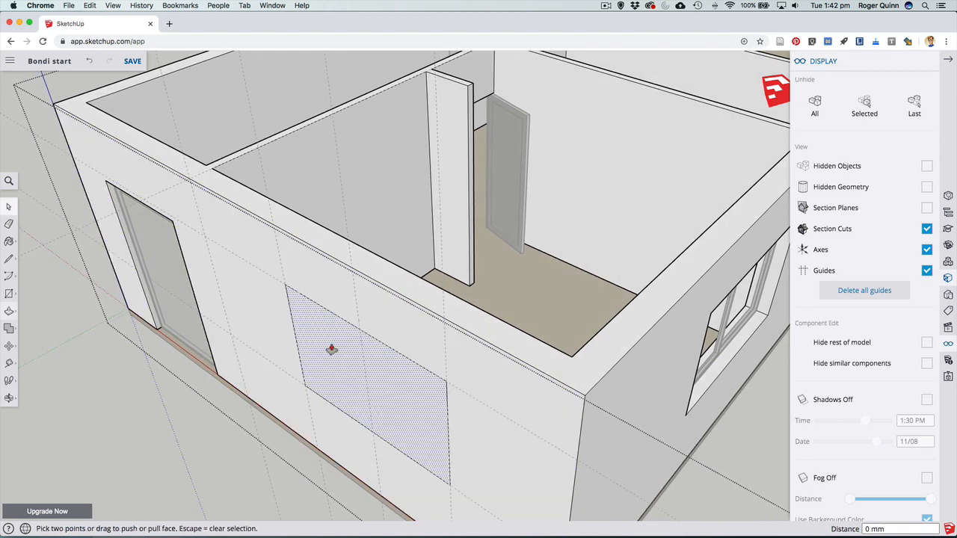
left_click(321, 373)
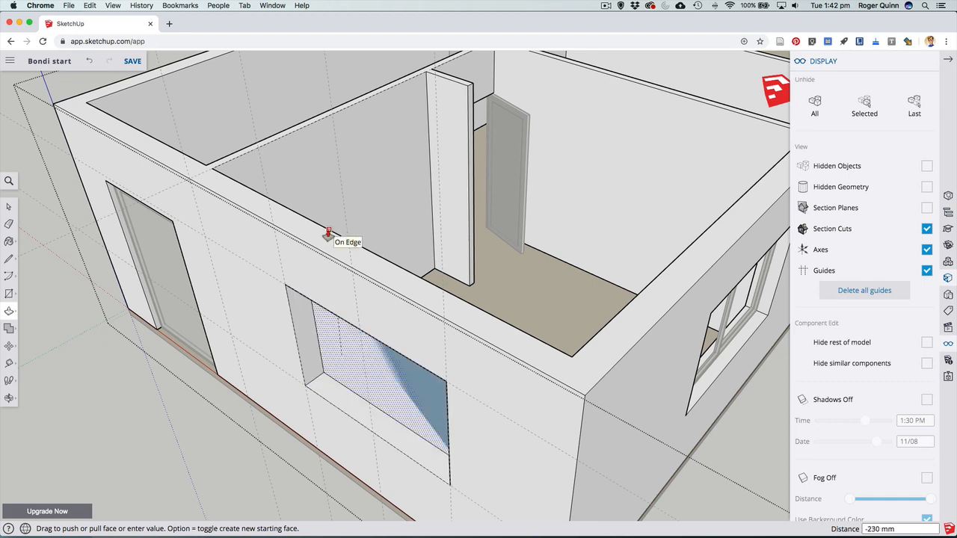
left_click(328, 236)
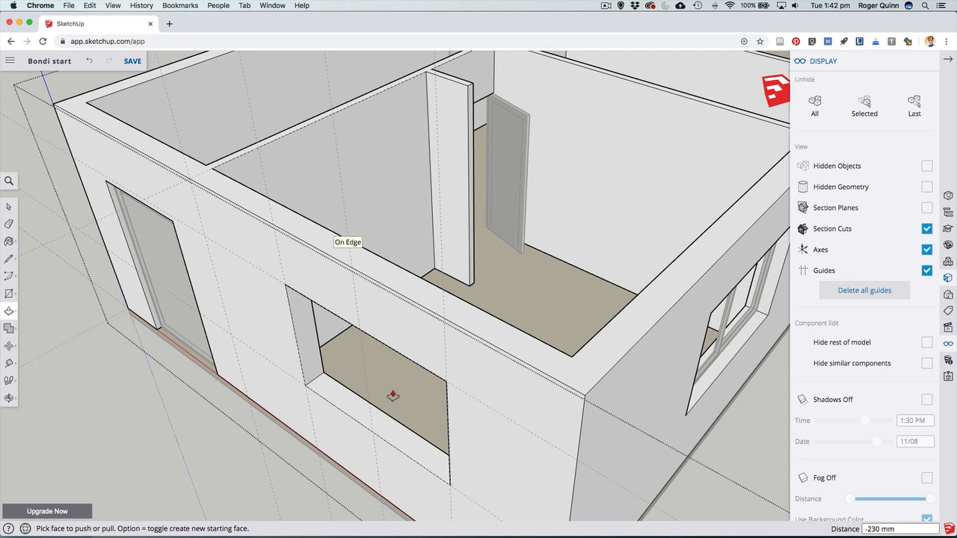
key("super+z")
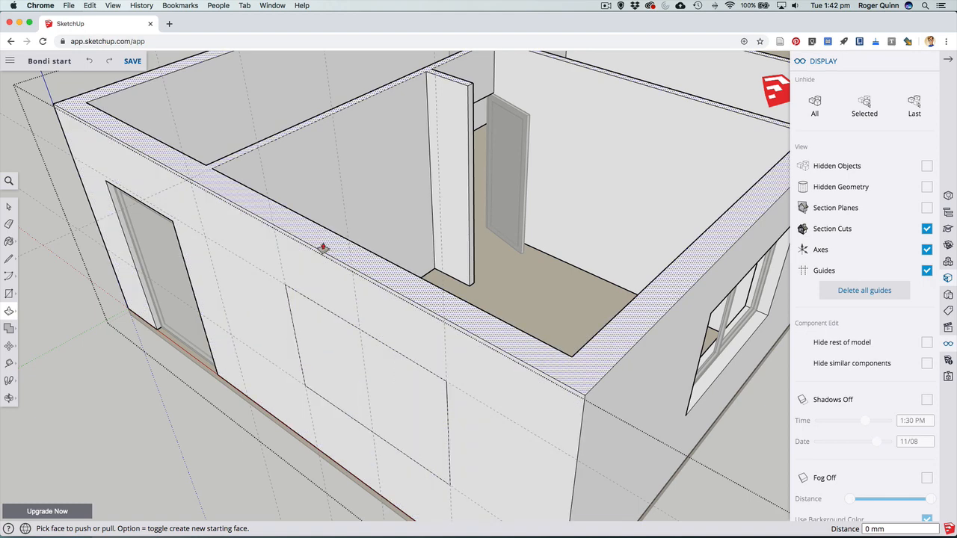
Step: Push the window rectangle exactly 230 mm through the entrance-door wall to cut the opening
left_click_drag(316, 367, 330, 367)
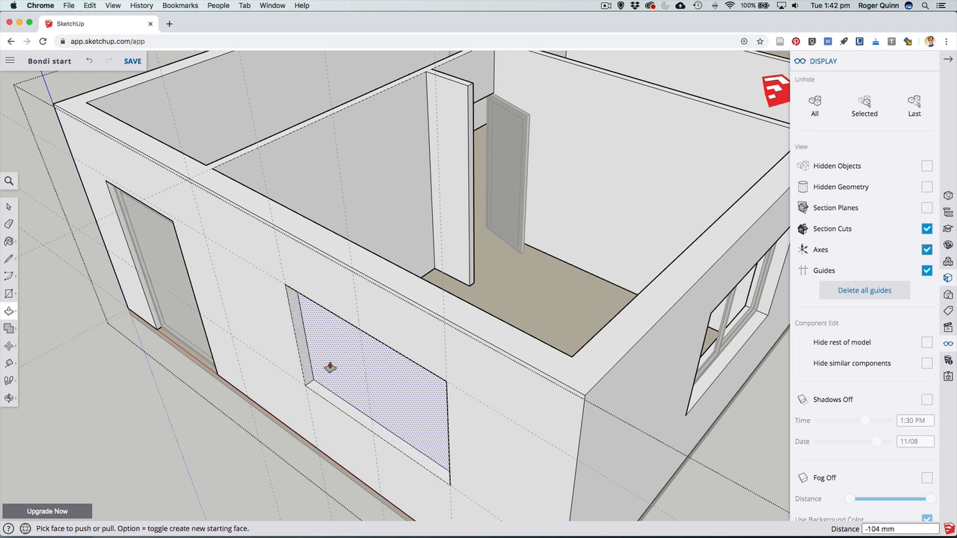
type("230")
key("Return")
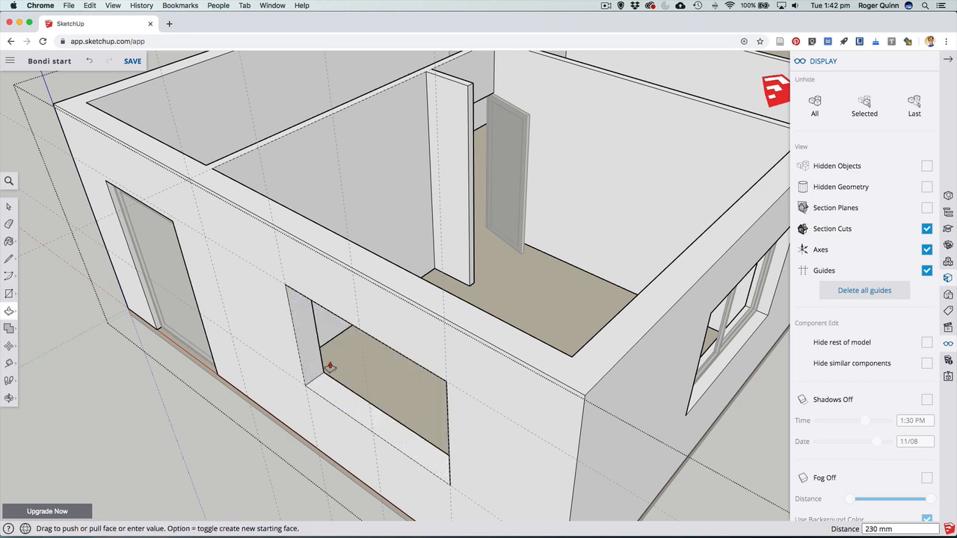
Step: Inspect the window opening from the front, selecting the wall and reveal faces around it
left_click(9, 206)
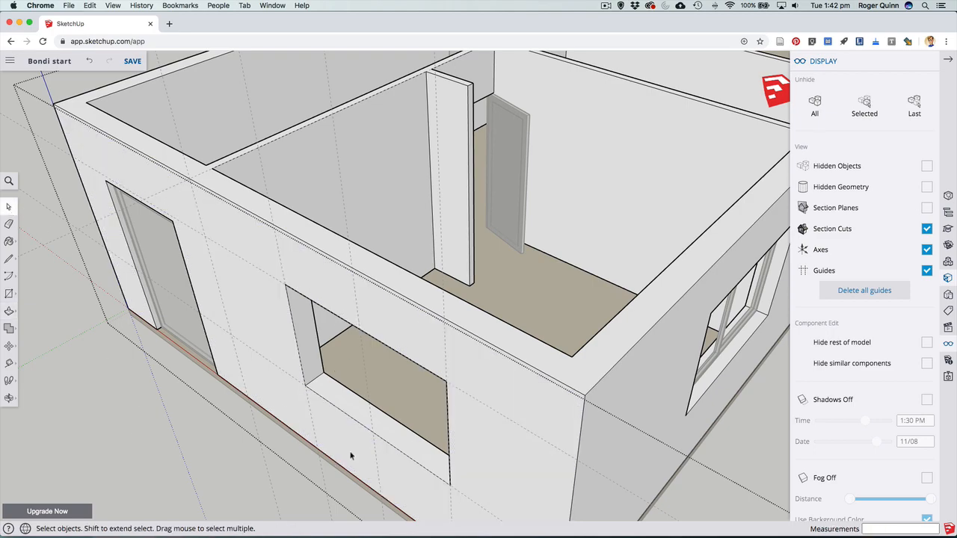
key("o")
left_click_drag(351, 456, 389, 401)
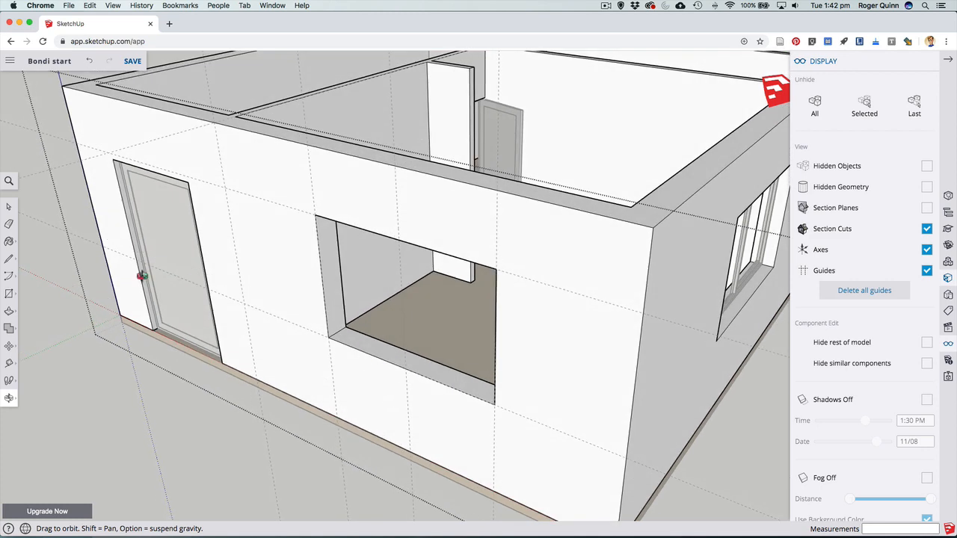
left_click(8, 205)
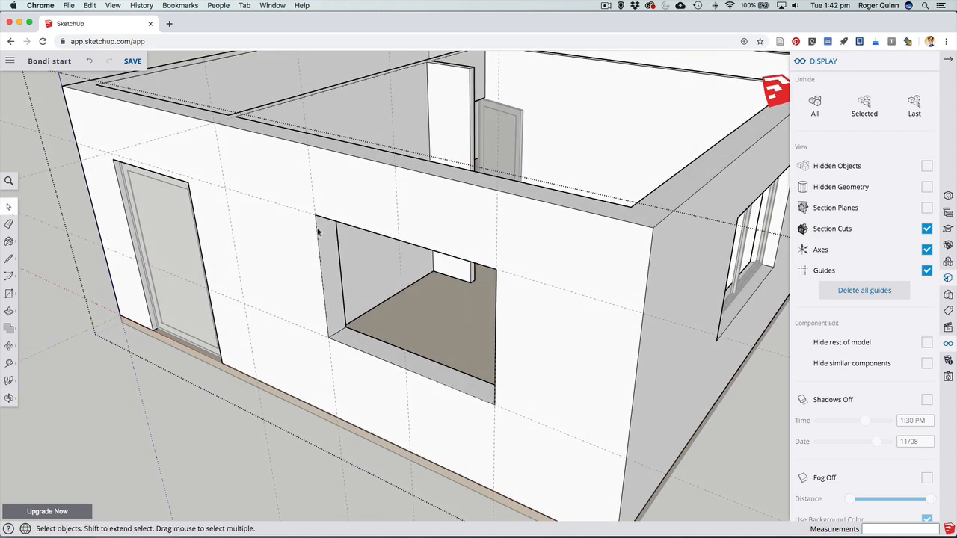
left_click(347, 370)
left_click(334, 310)
left_click(310, 333)
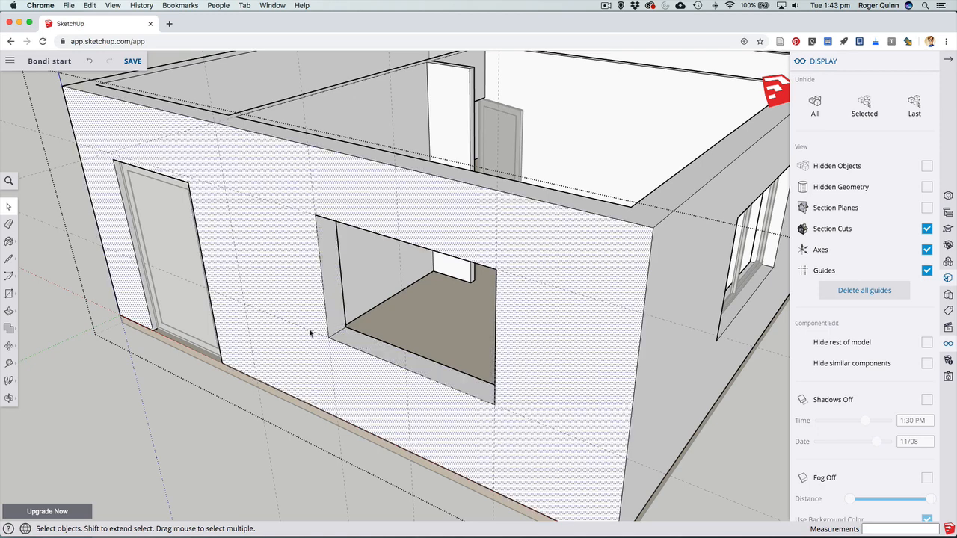
Step: Close the wall group and delete all guides from the model
left_click(350, 344)
left_click(307, 359)
left_click(85, 420)
scroll(112, 417, "down", 3)
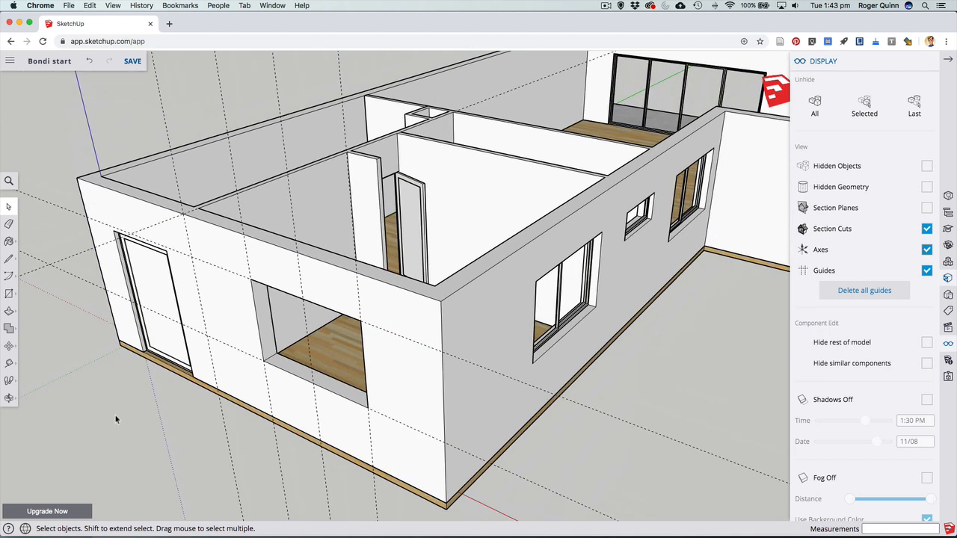
left_click(132, 207)
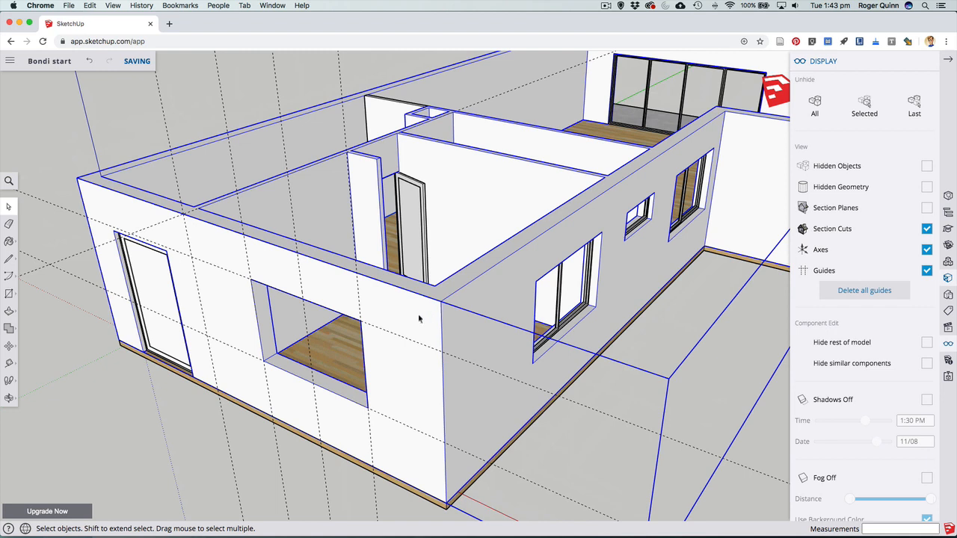
left_click(128, 123)
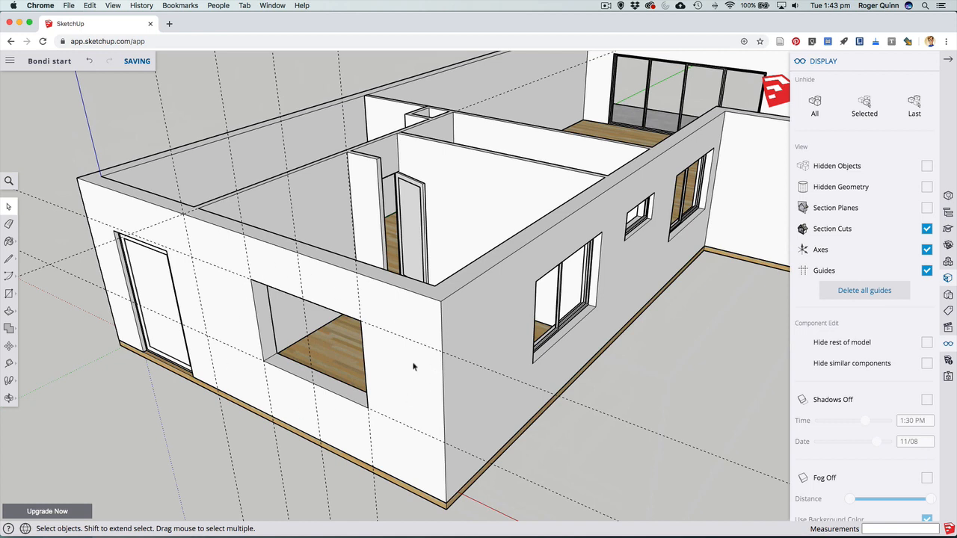
left_click(897, 289)
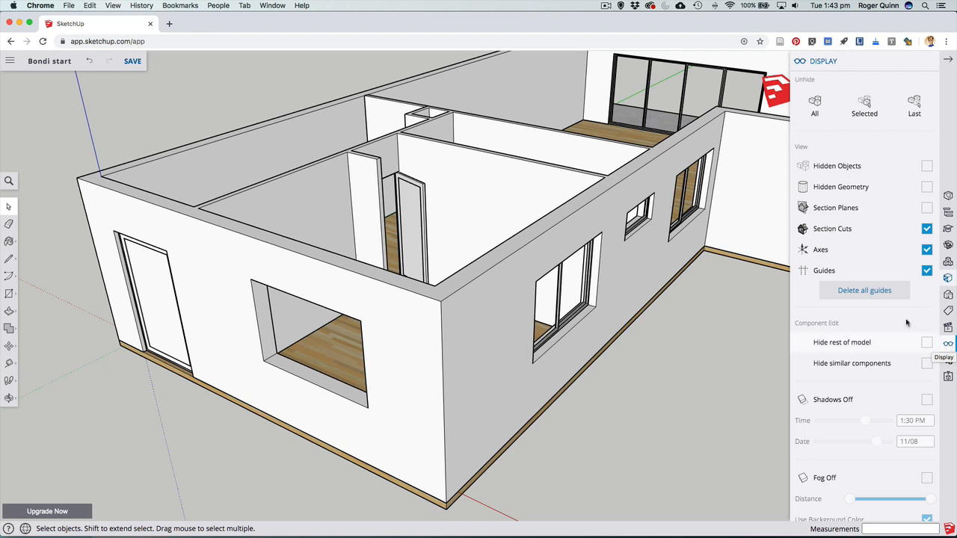
Step: Examine the sliding window in the side wall as a reference for the new opening in the entrance-door wall
key("o")
left_click_drag(292, 412, 315, 359)
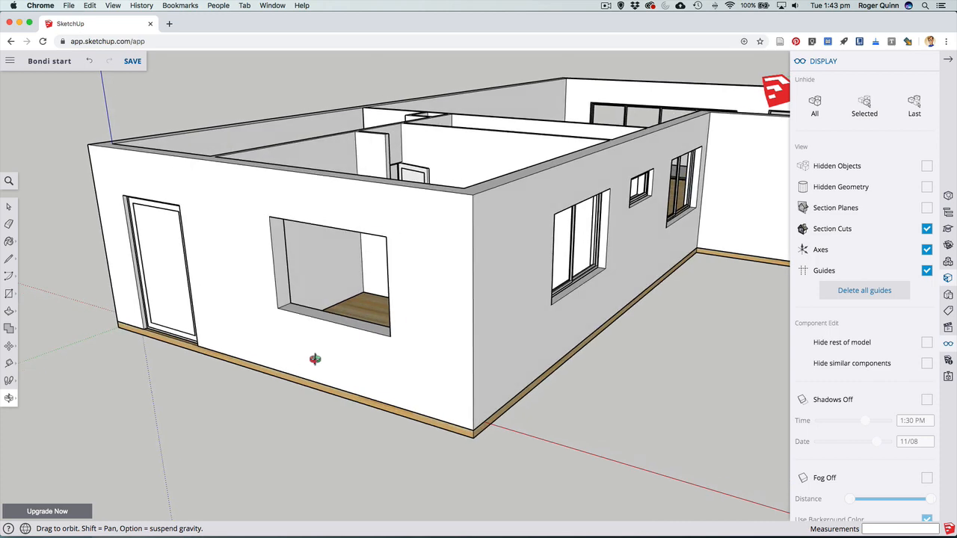
left_click_drag(579, 281, 431, 304)
scroll(422, 319, "up", 5)
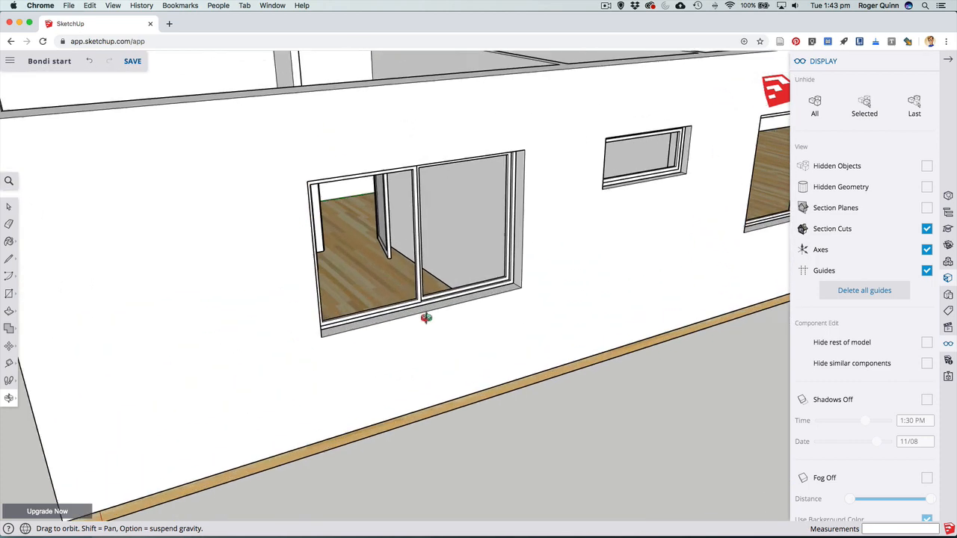
scroll(426, 318, "up", 4)
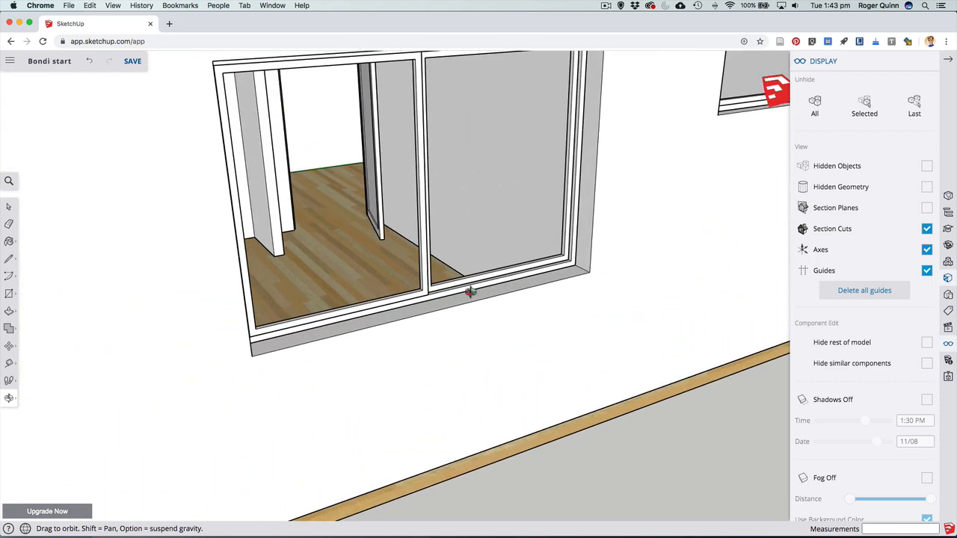
scroll(406, 322, "down", 6)
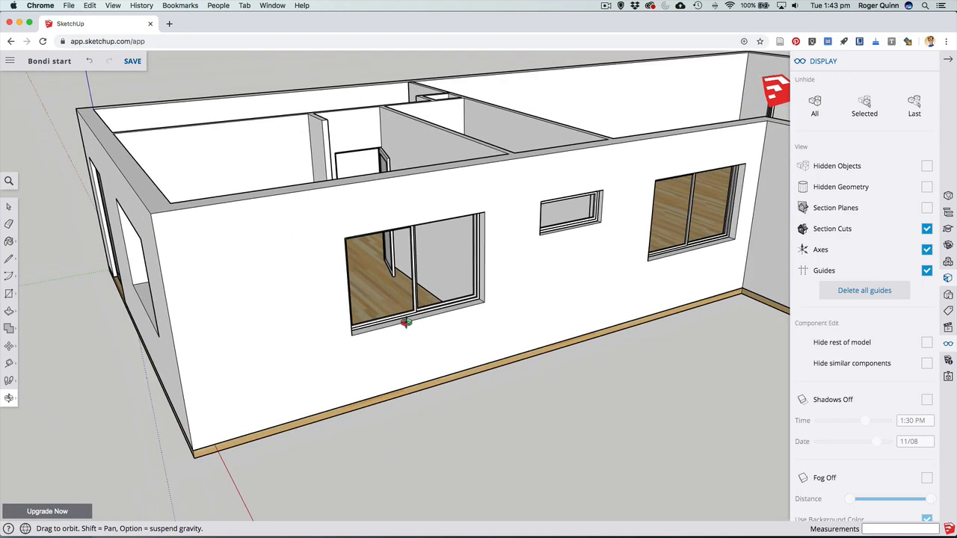
left_click_drag(130, 336, 245, 345)
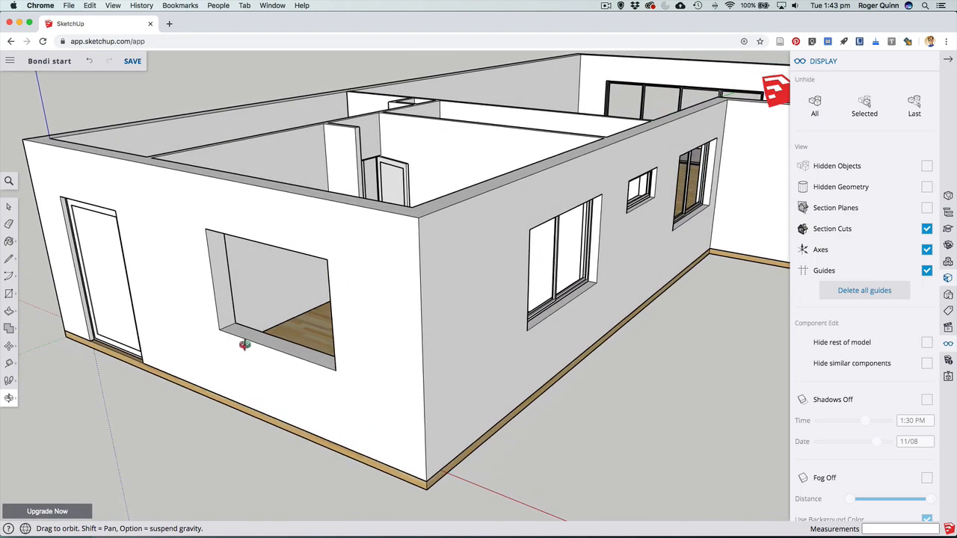
scroll(244, 345, "up", 3)
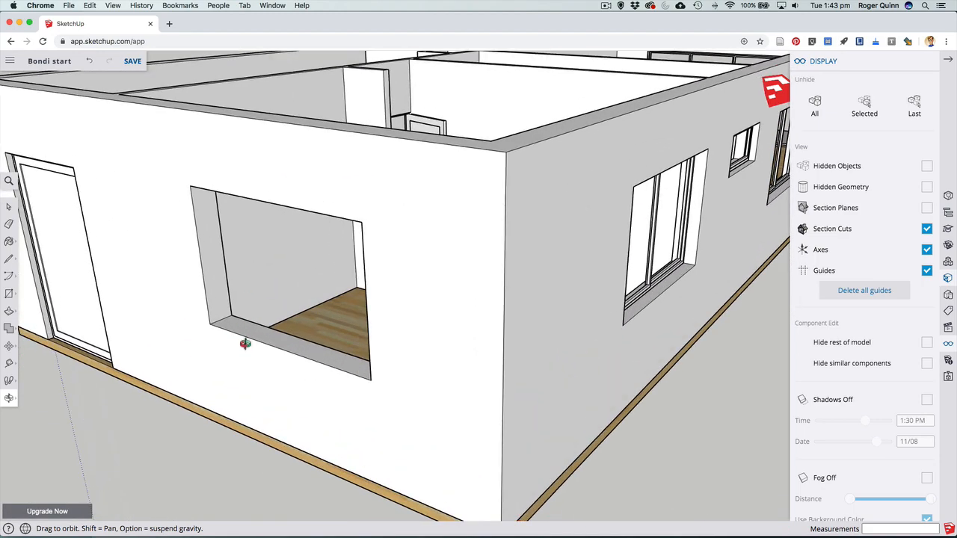
Step: Draw an 1800 × 1200 mm rectangle across the new window opening, from its upper outer corner to the diagonally opposite one
left_click(9, 293)
left_click(190, 185)
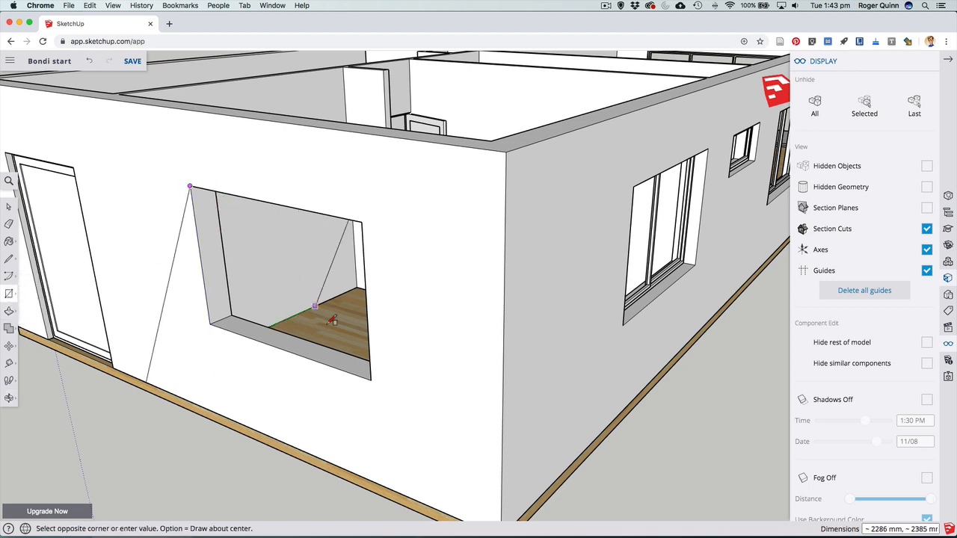
left_click(373, 378)
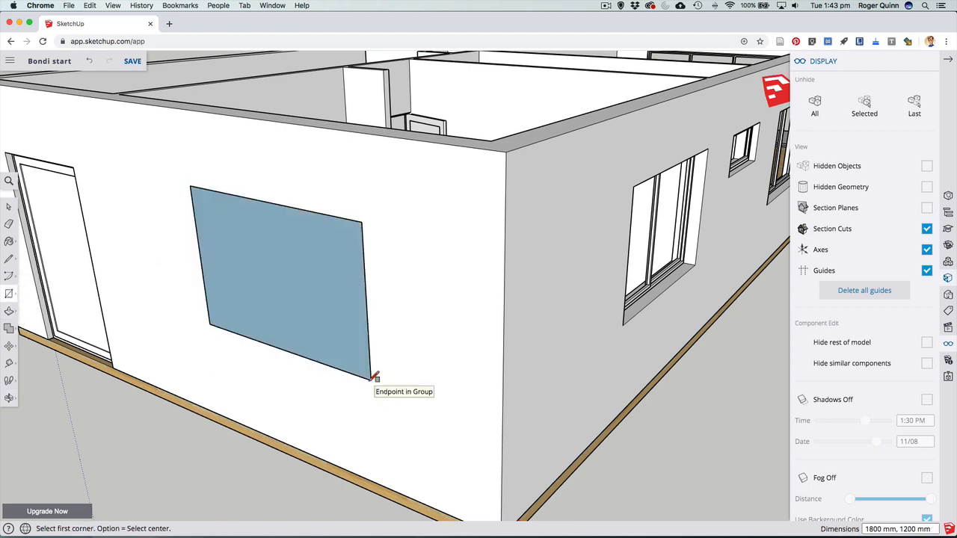
Step: Hide the wall group, leaving the new window rectangle in view
left_click(9, 206)
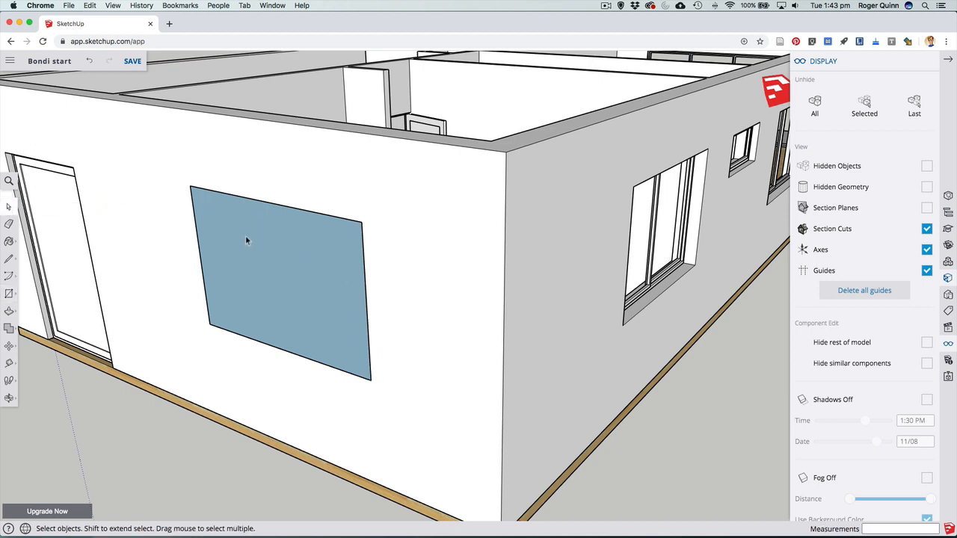
left_click(301, 159)
right_click(302, 161)
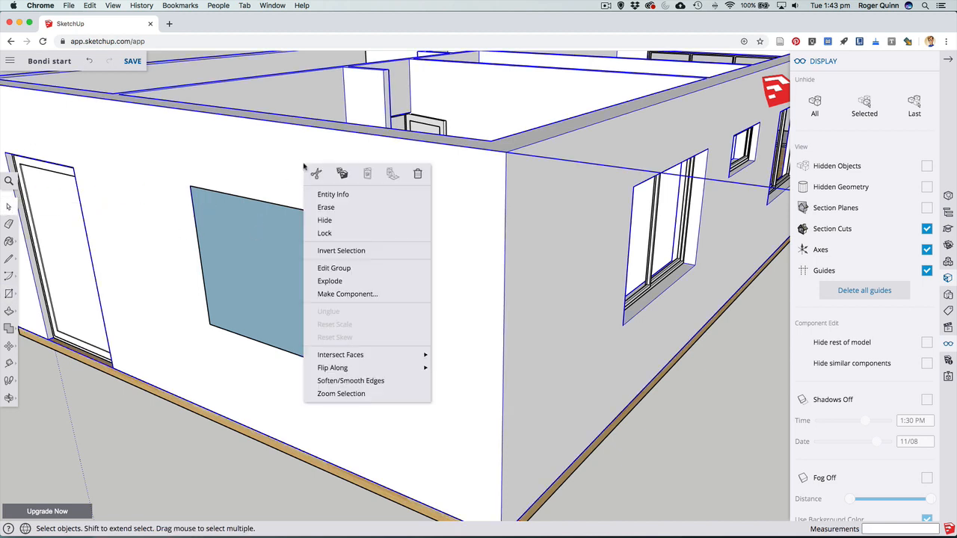
left_click(324, 220)
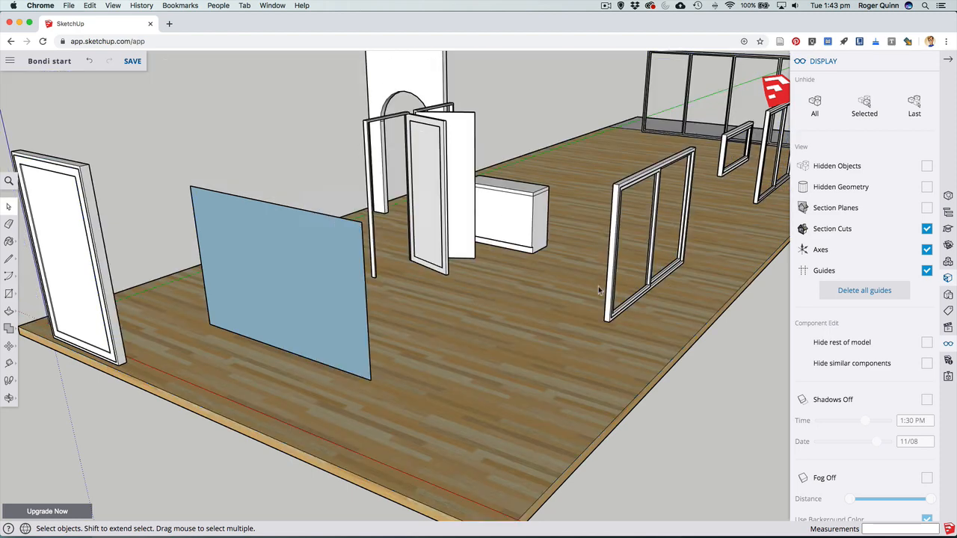
Step: Push/Pull the window rectangle 90 mm towards the interior to give it the frame's thickness
scroll(601, 291, "up", 10)
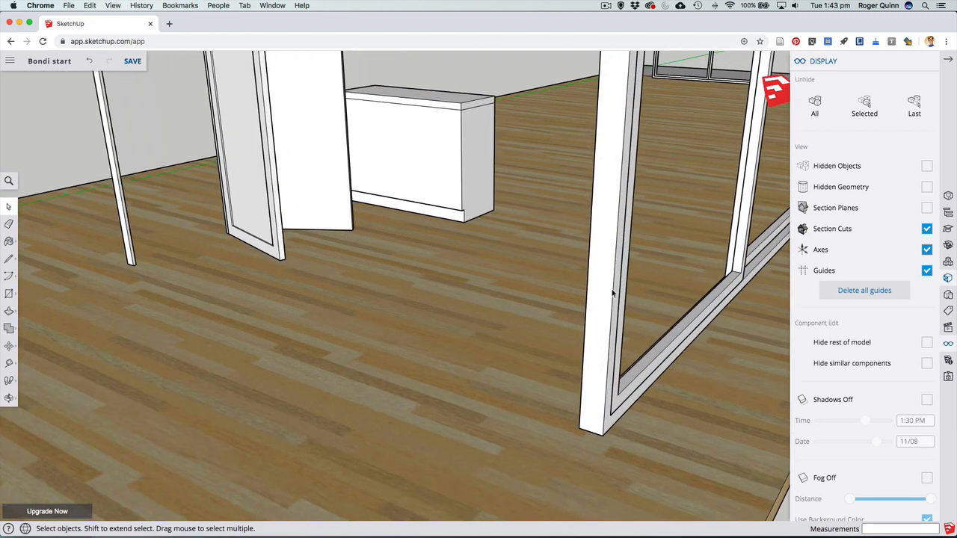
scroll(614, 295, "up", 2)
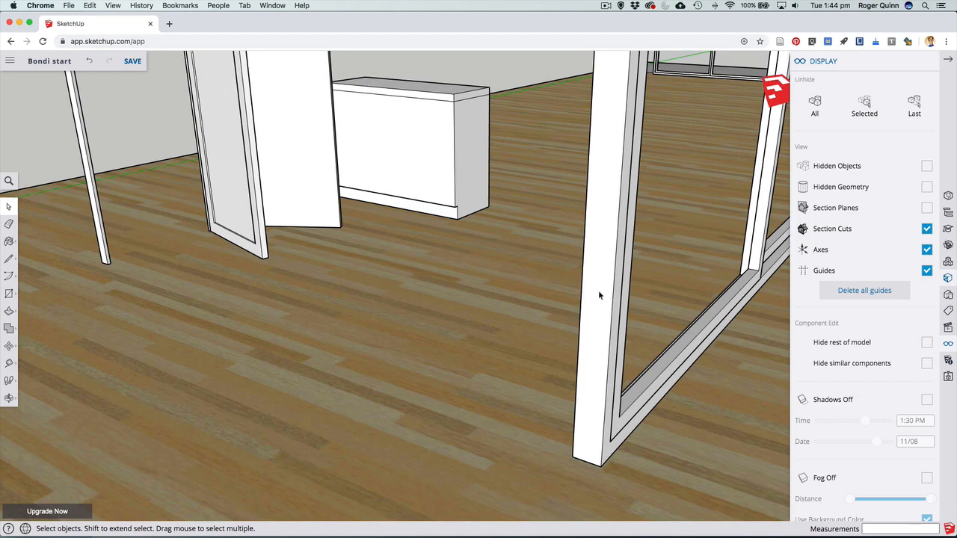
scroll(598, 293, "down", 12)
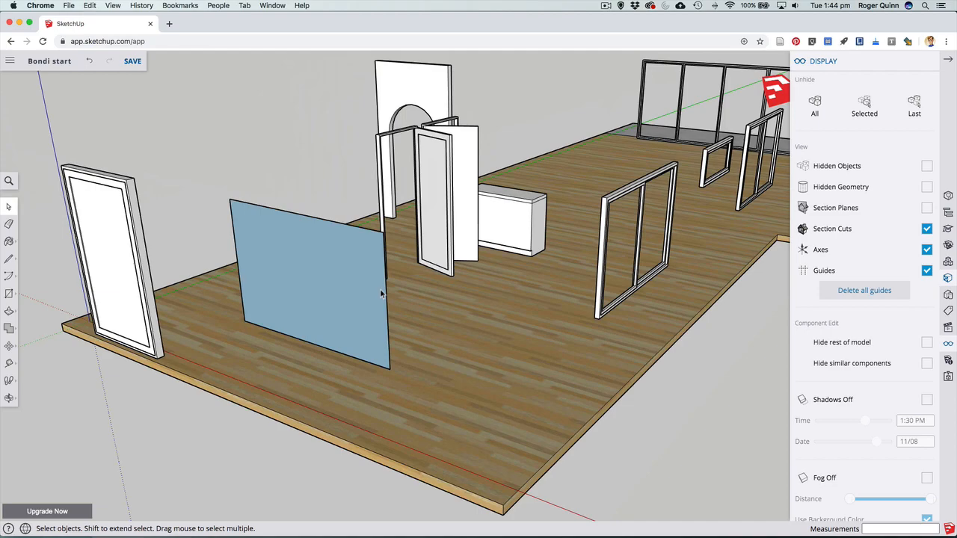
middle_click_drag(366, 284, 183, 227)
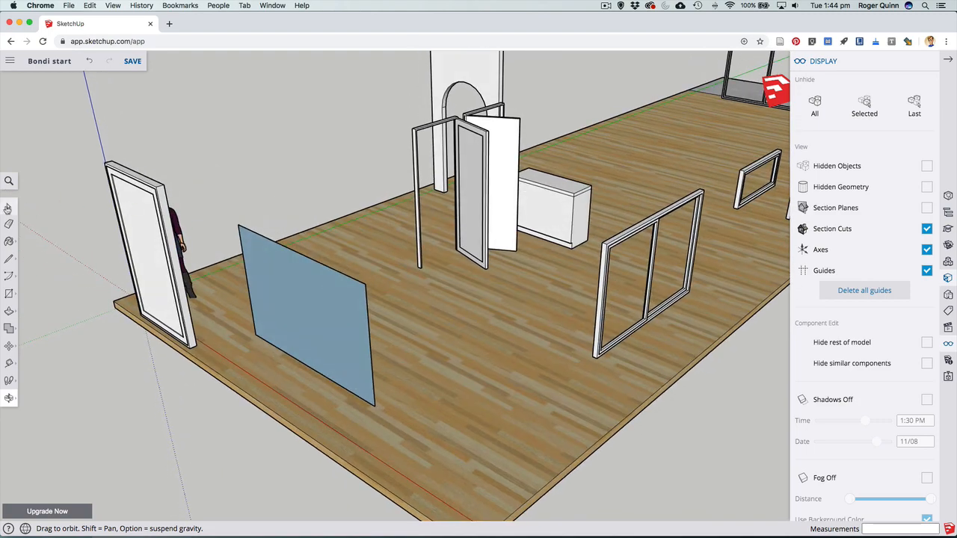
left_click(9, 206)
left_click(298, 299)
scroll(281, 301, "up", 2)
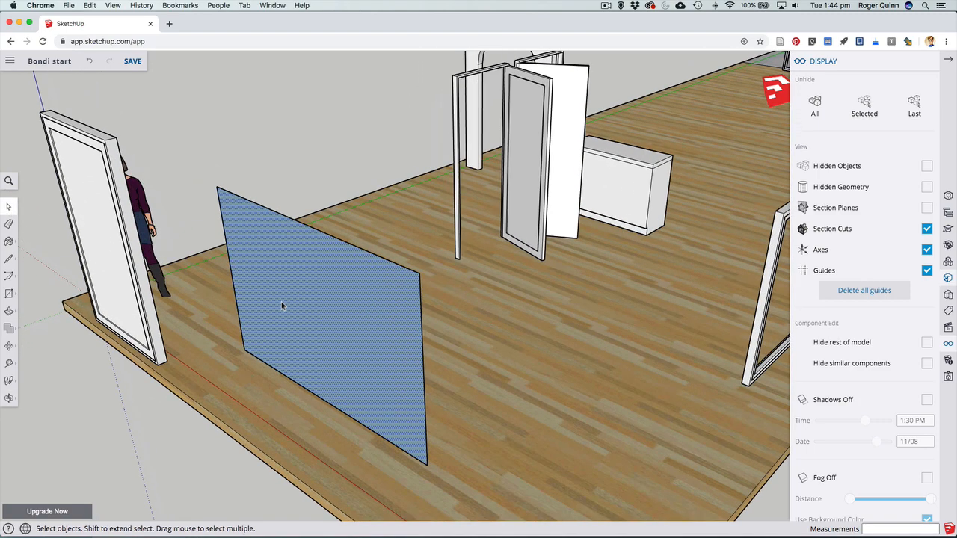
key("p")
left_click_drag(293, 337, 304, 336)
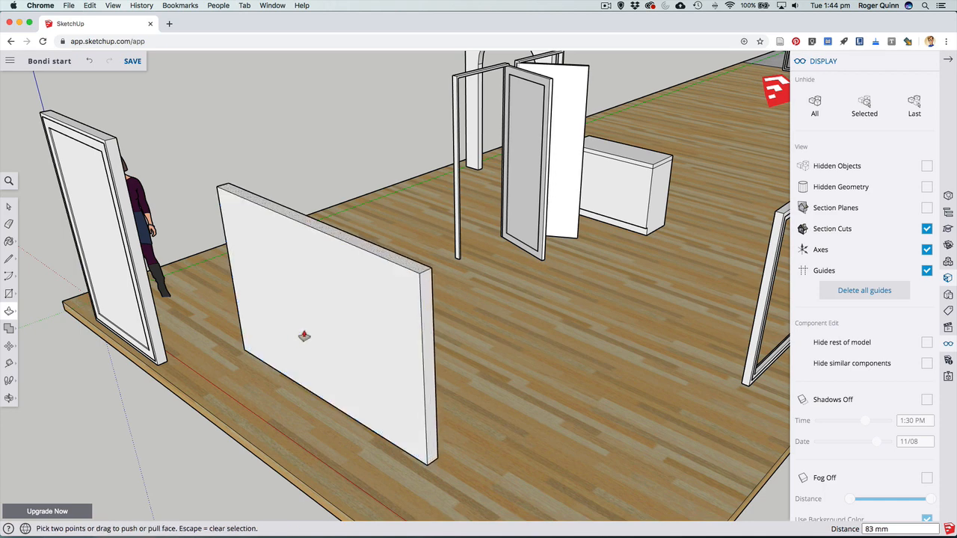
key("Return")
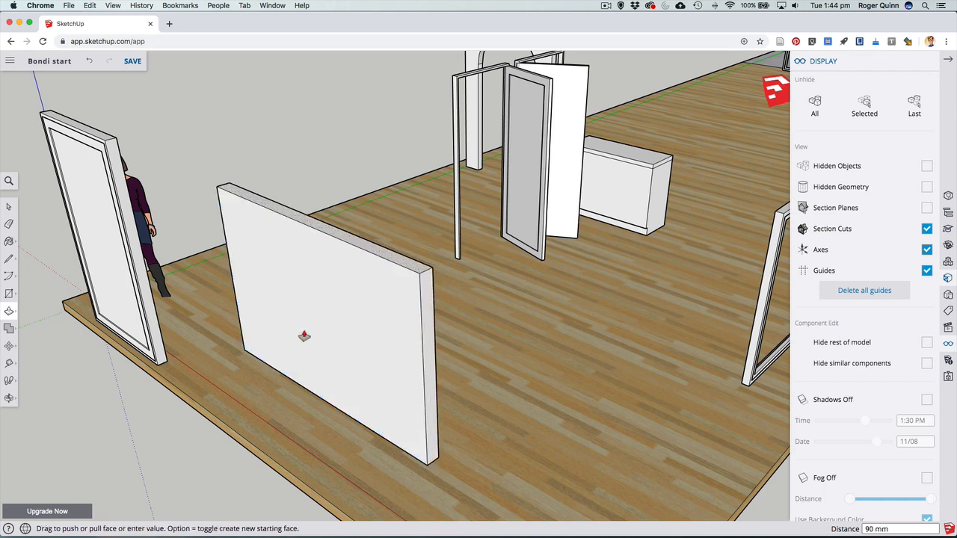
Step: Select the window block's outer face and examine the frame corner of the existing sliding window for comparison
left_click(9, 206)
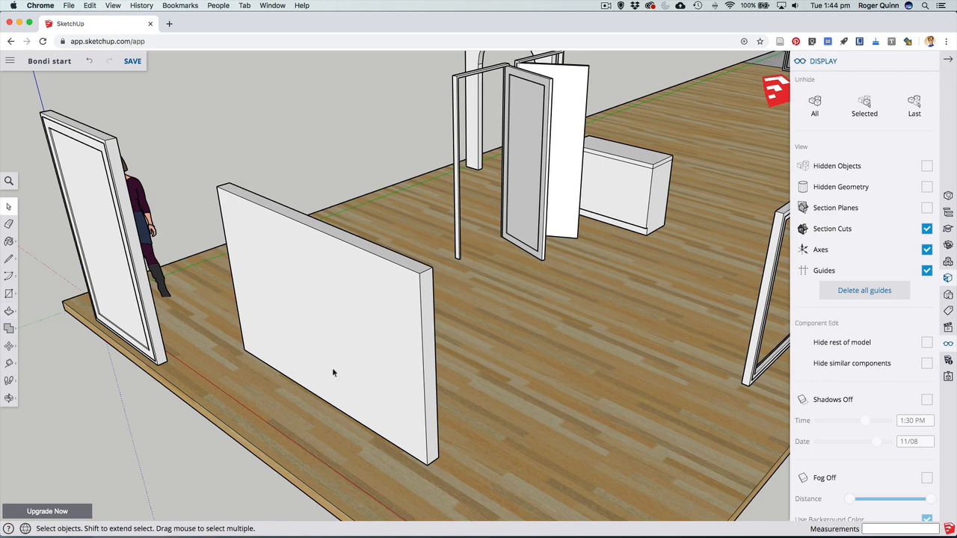
left_click(261, 284)
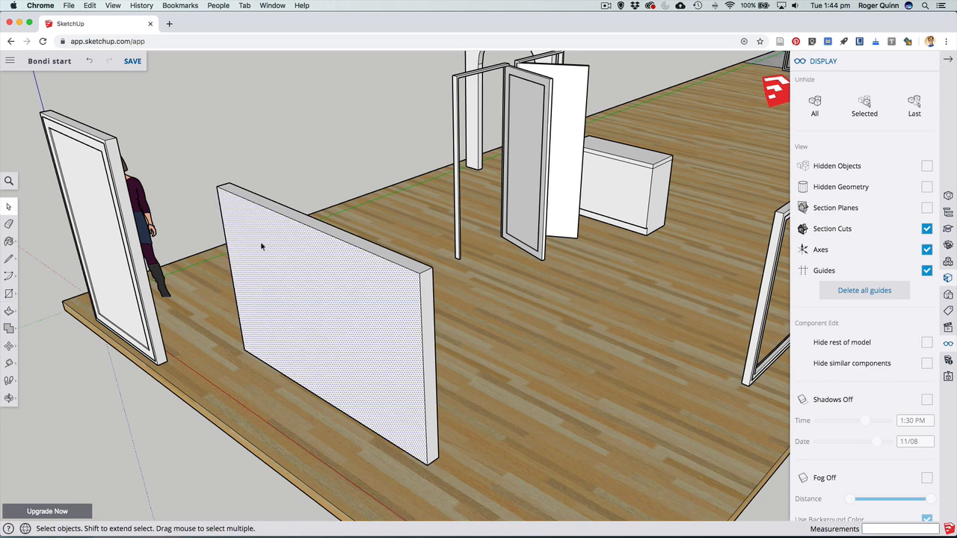
middle_click_drag(260, 241, 608, 300)
middle_click_drag(710, 326, 579, 290)
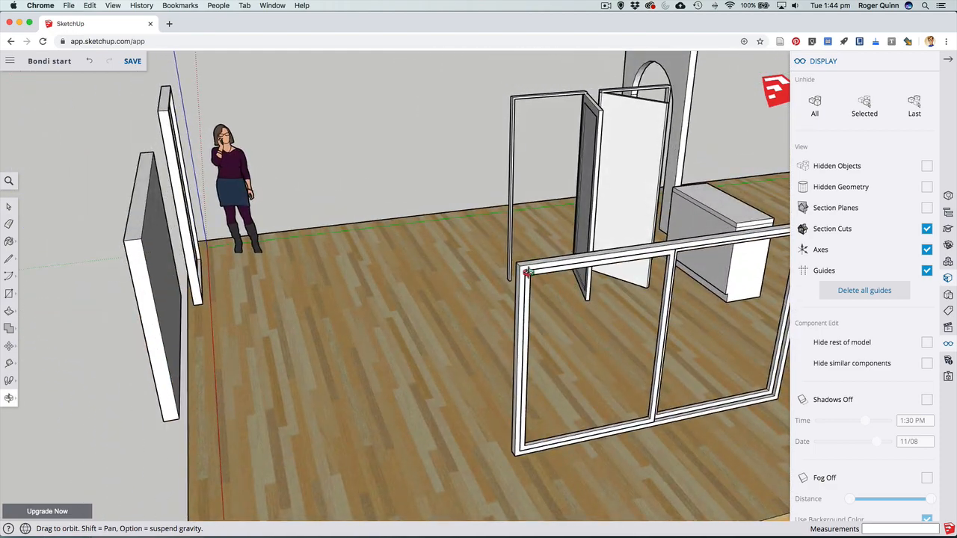
scroll(523, 274, "up", 5)
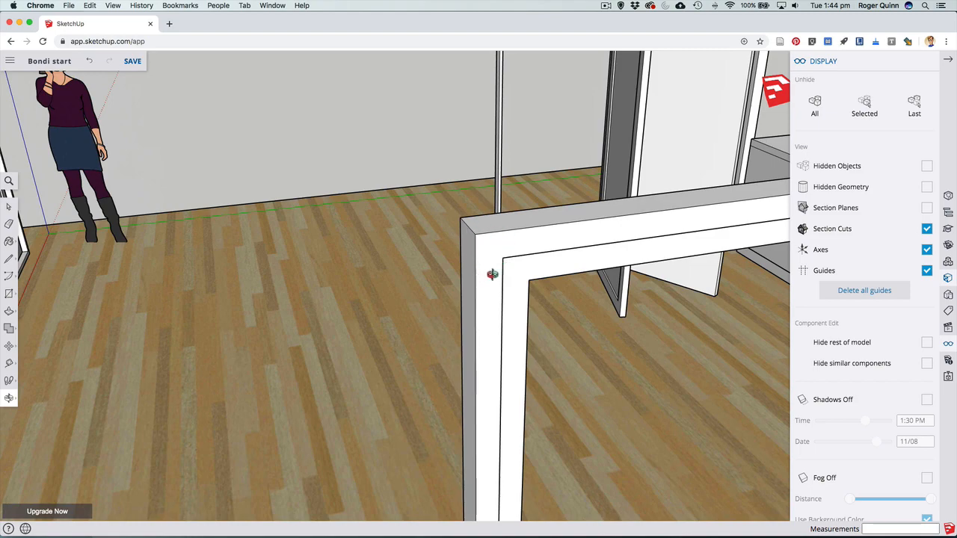
scroll(488, 290, "down", 4)
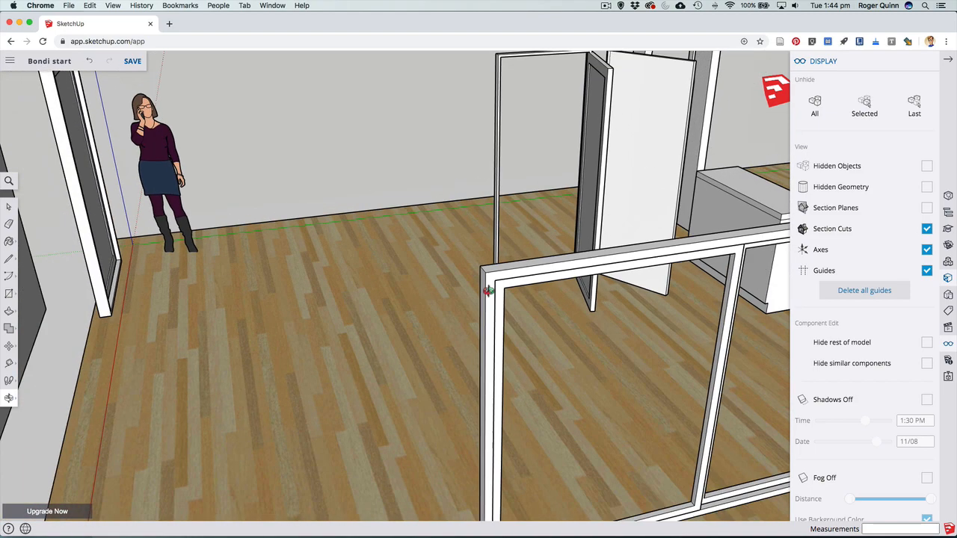
scroll(488, 291, "down", 4)
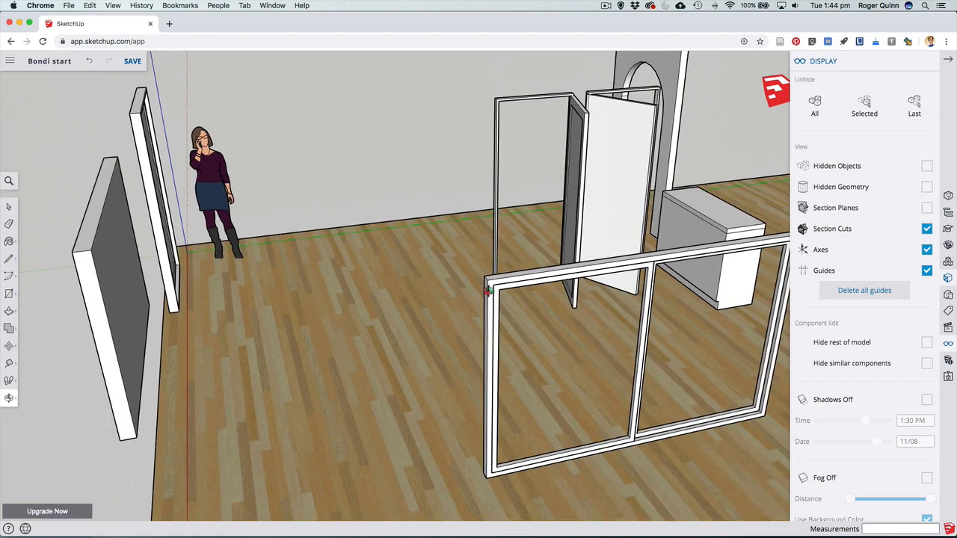
left_click_drag(193, 284, 326, 253)
scroll(359, 253, "up", 4)
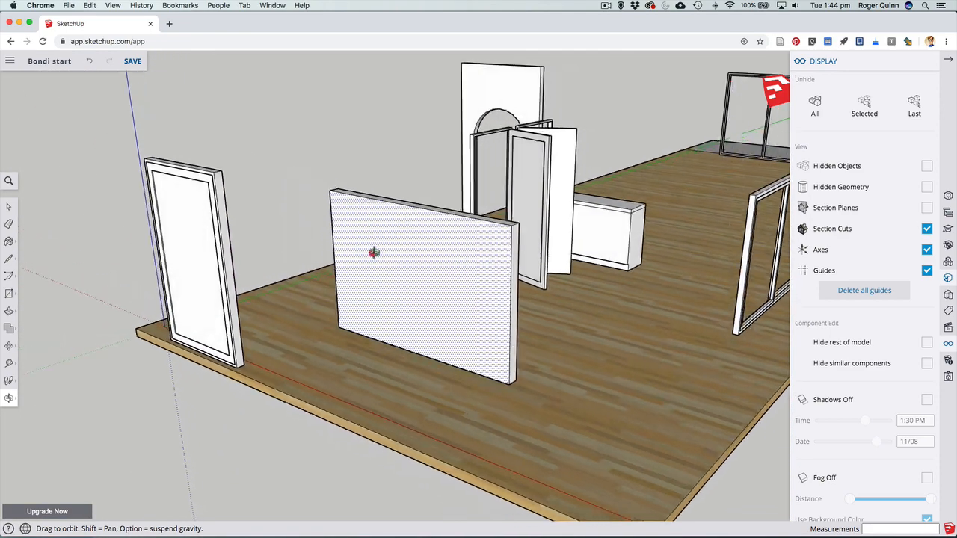
scroll(397, 247, "up", 5)
scroll(400, 245, "down", 2)
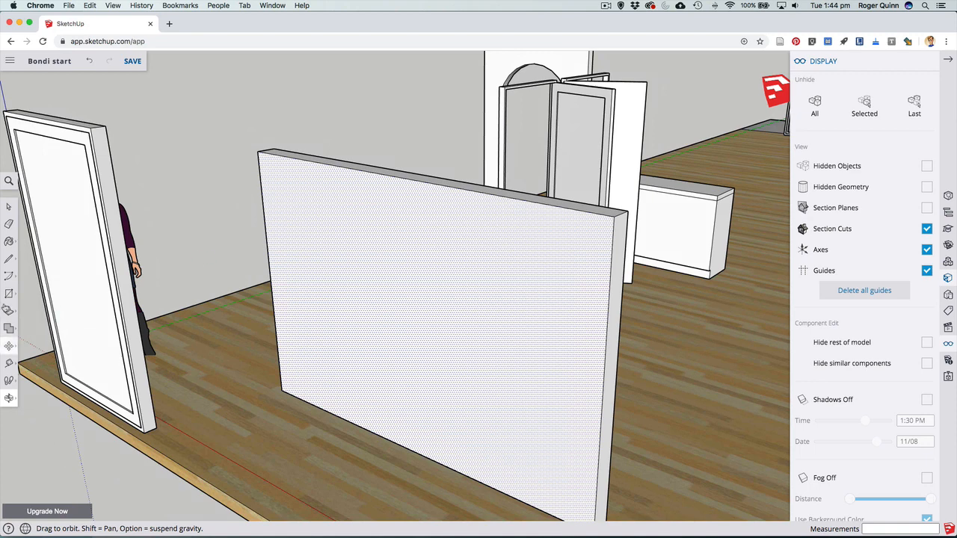
Step: Offset the outline of the window block's outer face 40 mm inwards for the outer frame
left_click(10, 313)
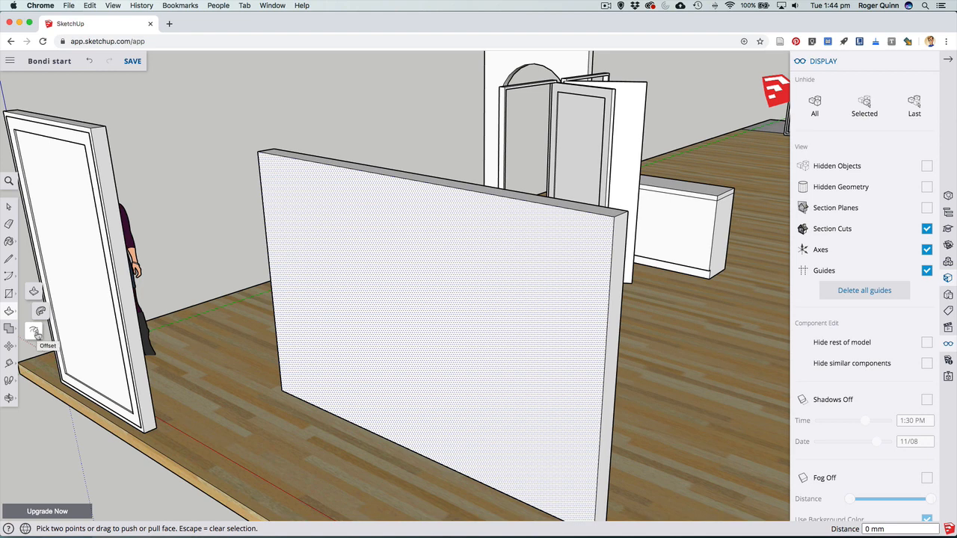
left_click(34, 331)
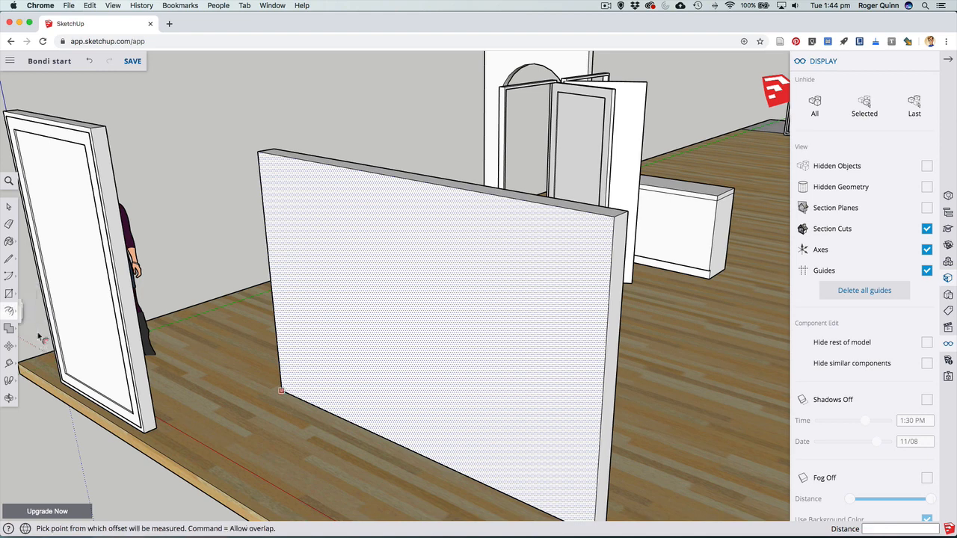
left_click(311, 168)
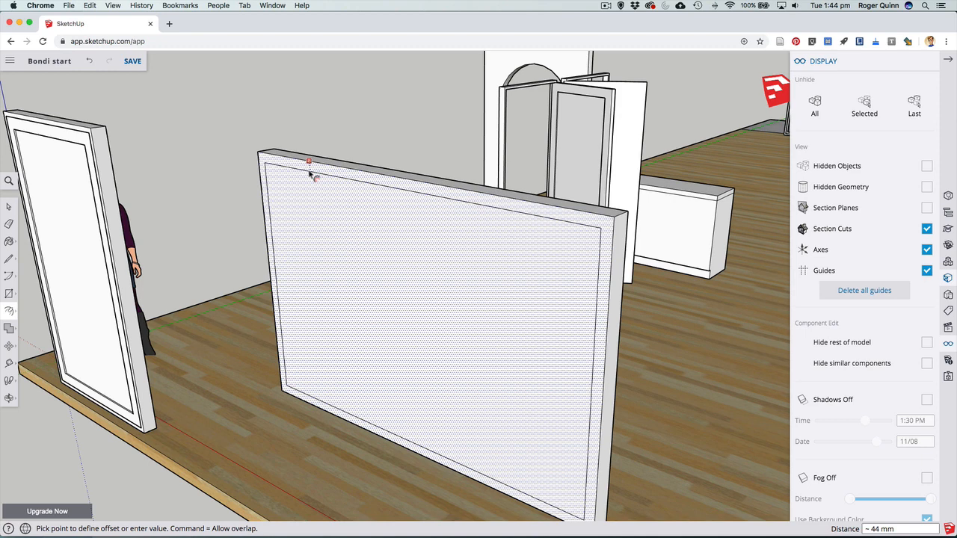
left_click(310, 172)
type("40")
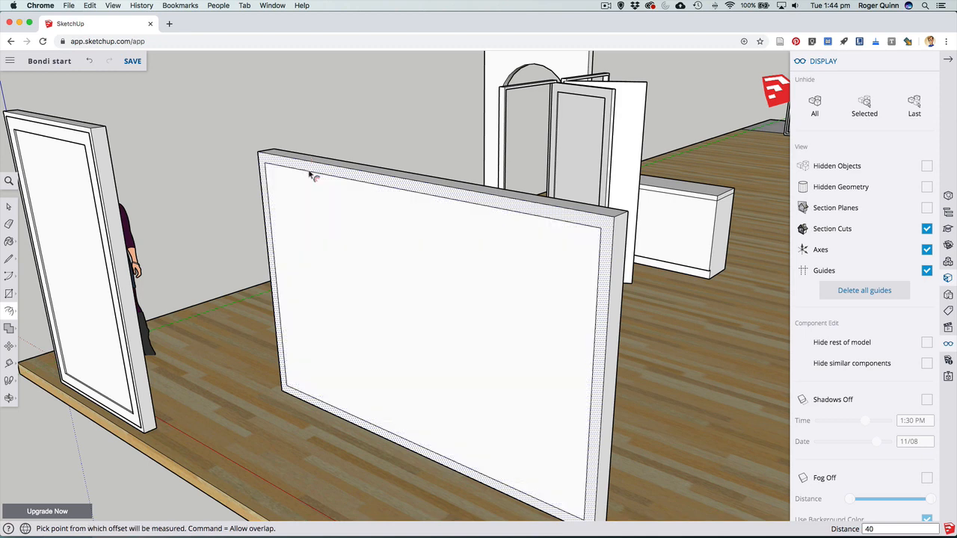
key("Return")
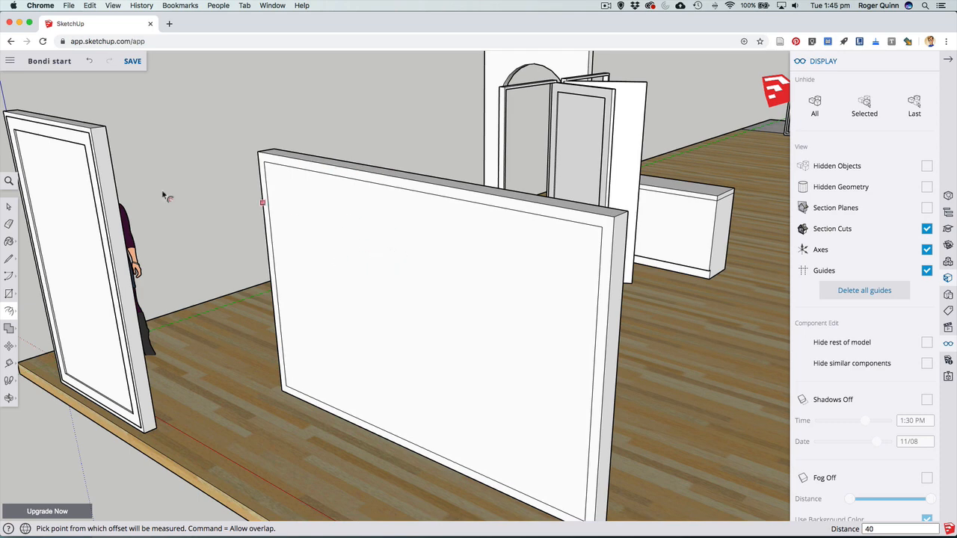
Step: Push/Pull the window block's inner face 90 mm through its full thickness to leave an open frame
left_click(9, 207)
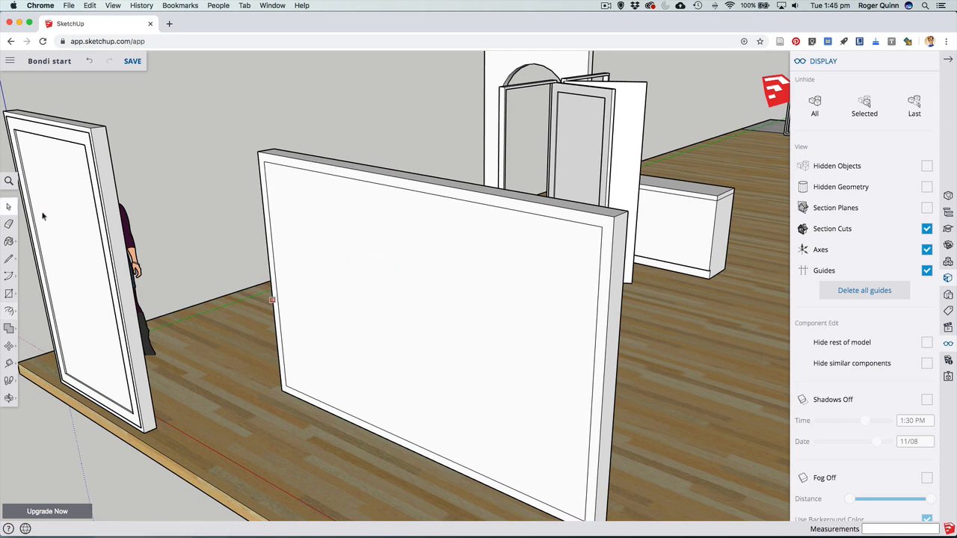
left_click(297, 207)
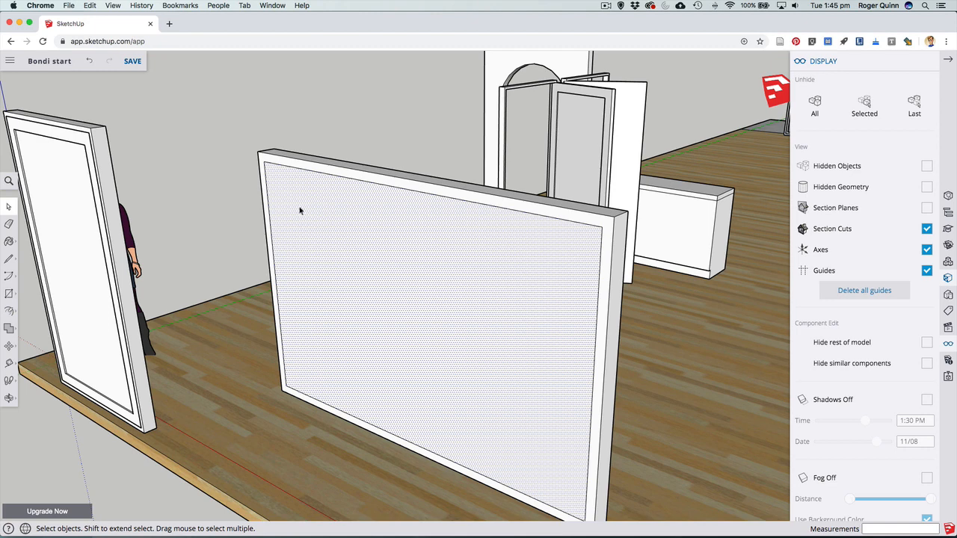
key("p")
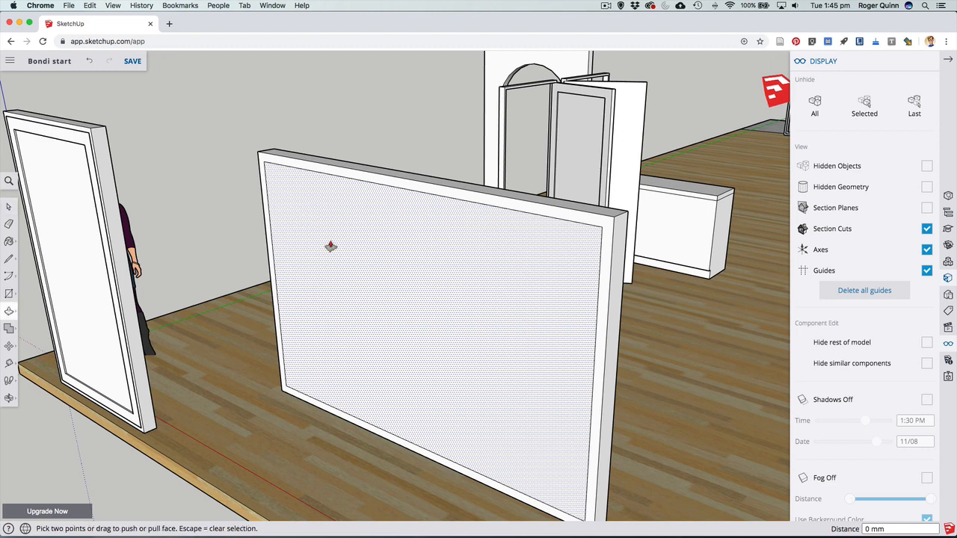
left_click_drag(306, 237, 329, 240)
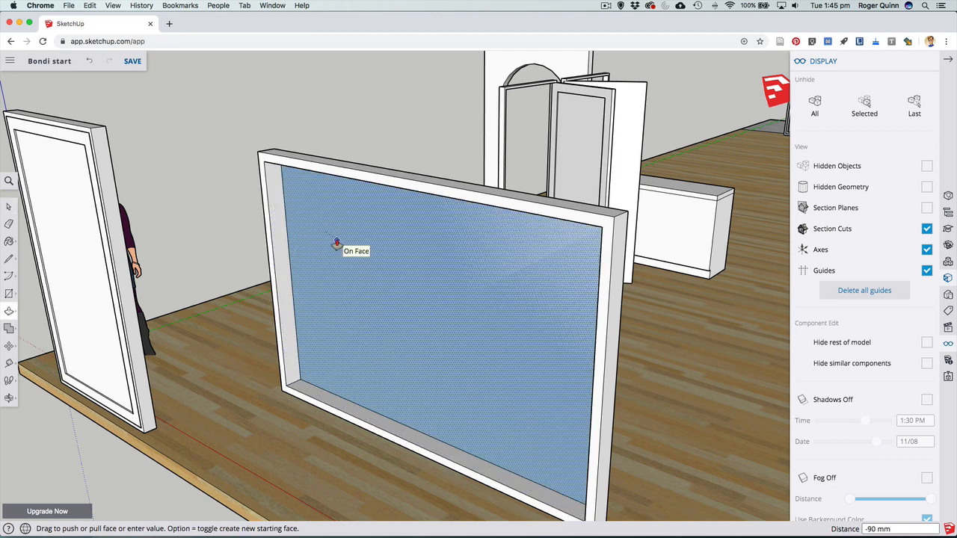
left_click(336, 244)
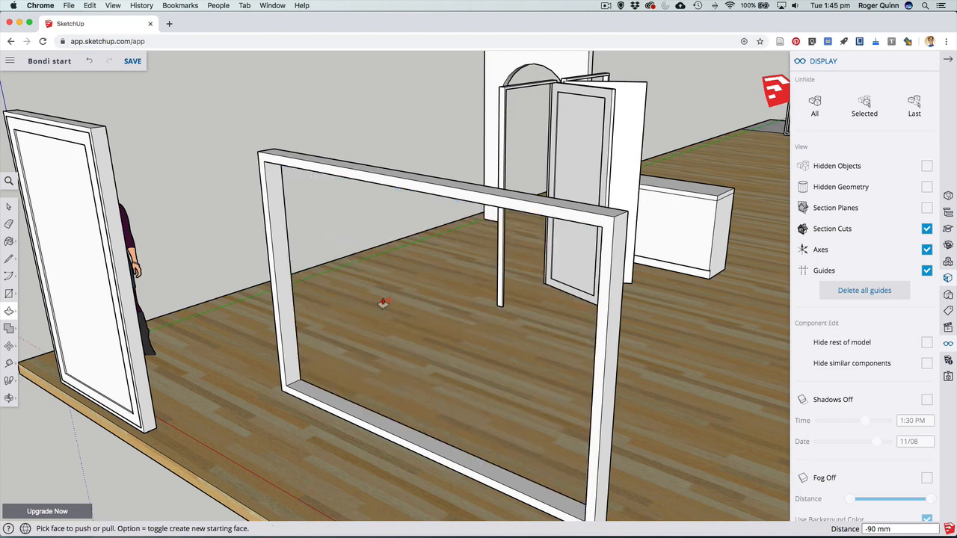
scroll(382, 303, "down", 4)
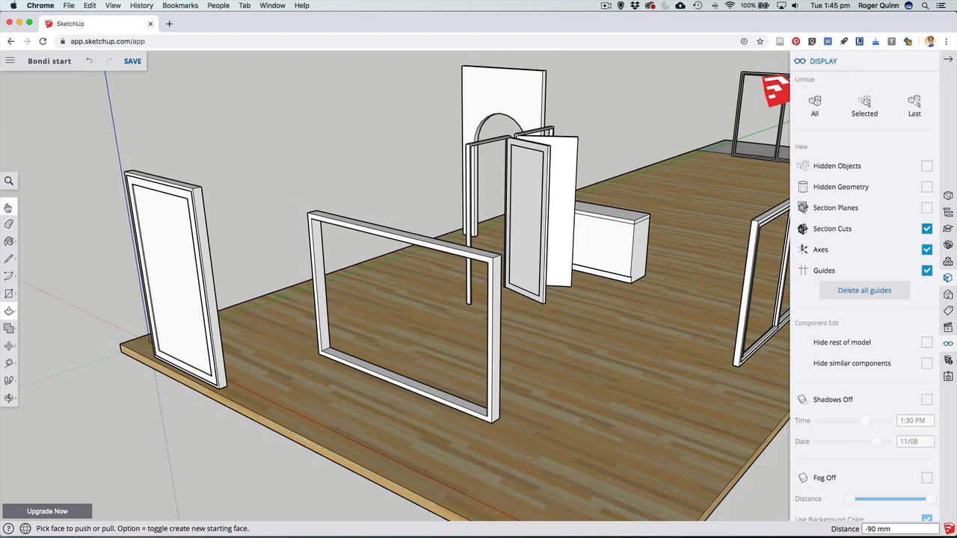
left_click(9, 206)
scroll(303, 314, "up", 3)
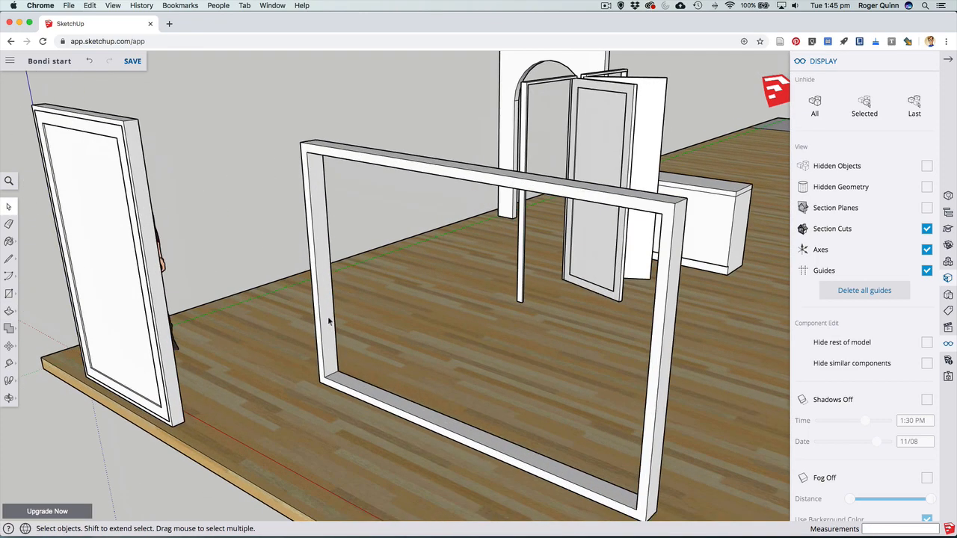
scroll(327, 321, "down", 3)
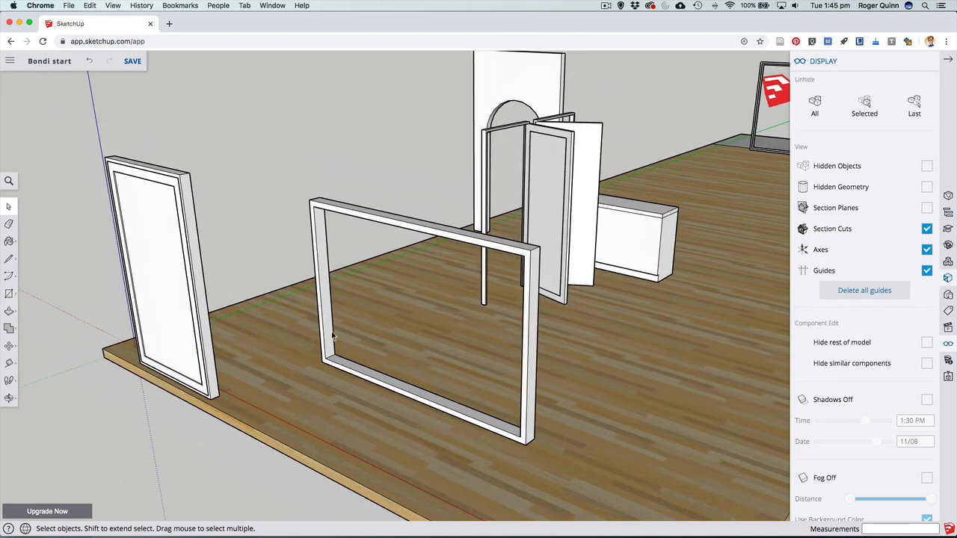
scroll(333, 336, "up", 4)
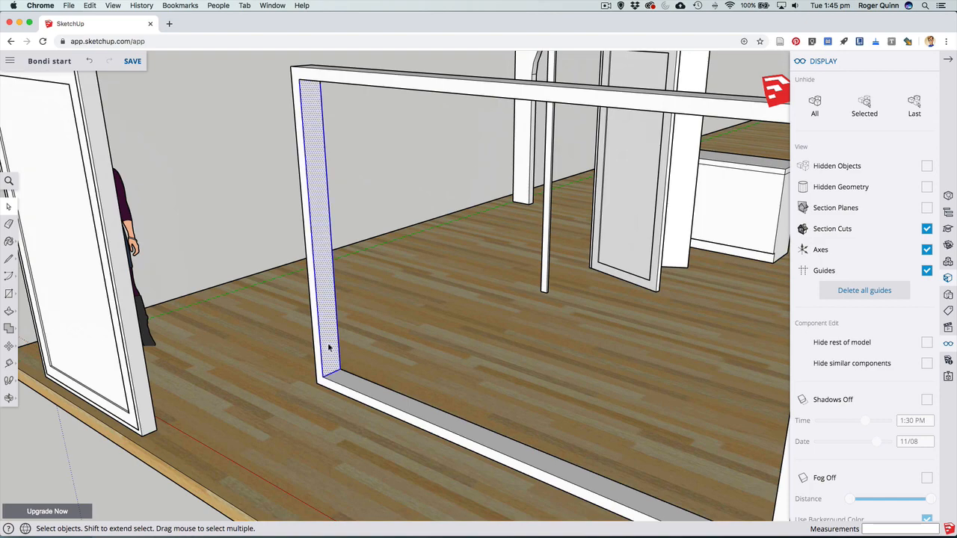
scroll(331, 347, "down", 4)
triple_click(340, 377)
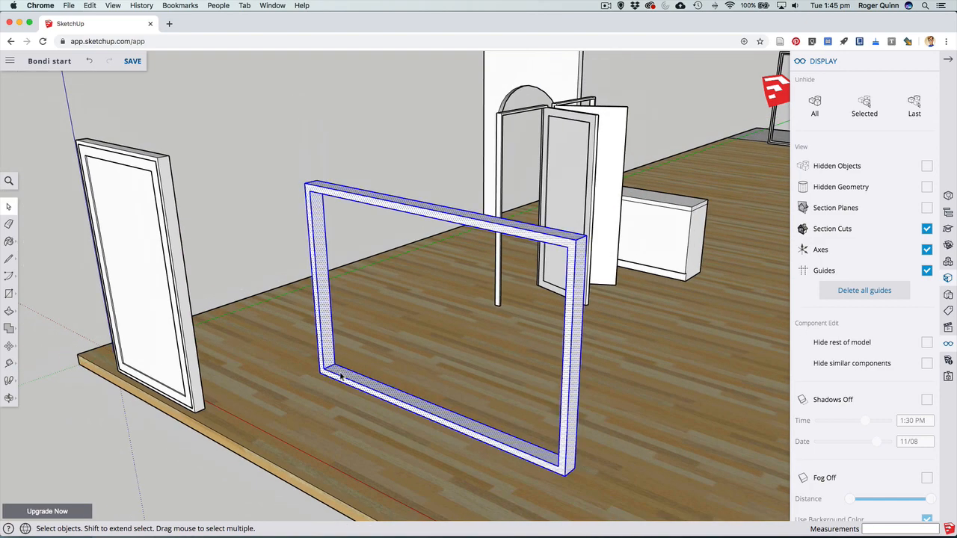
left_click(272, 170)
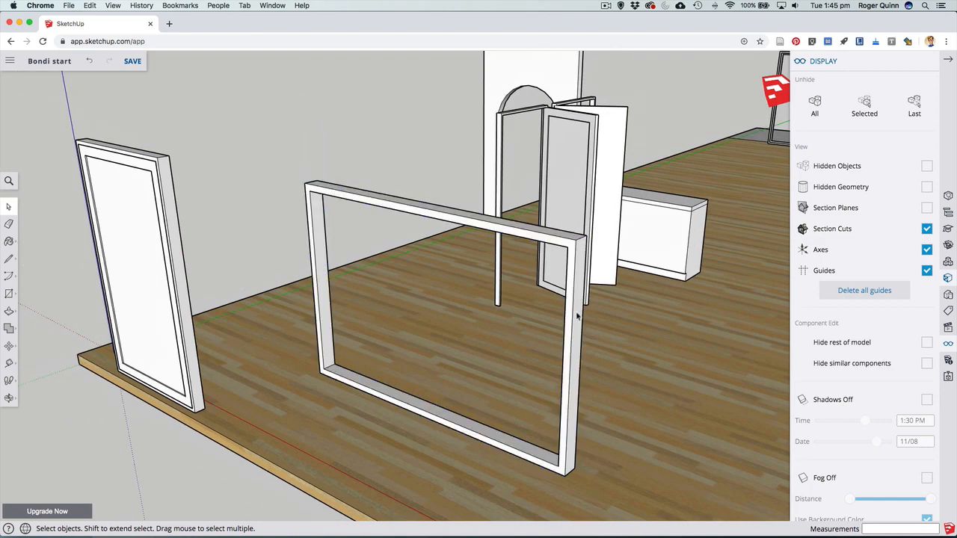
Step: Examine the frame, sashes and centre mullion of the existing sliding window for comparison with the new frame
key("h")
left_click_drag(624, 336, 533, 296)
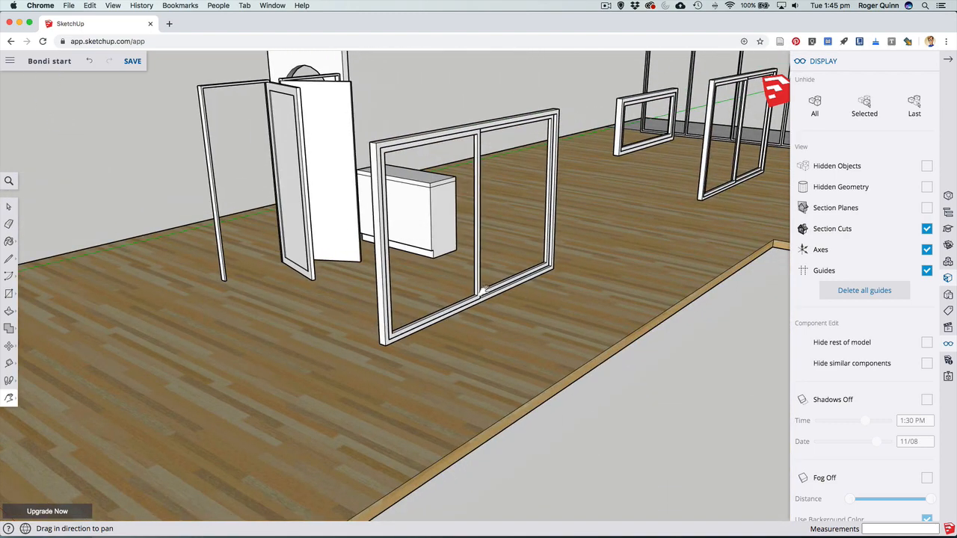
scroll(483, 290, "up", 5)
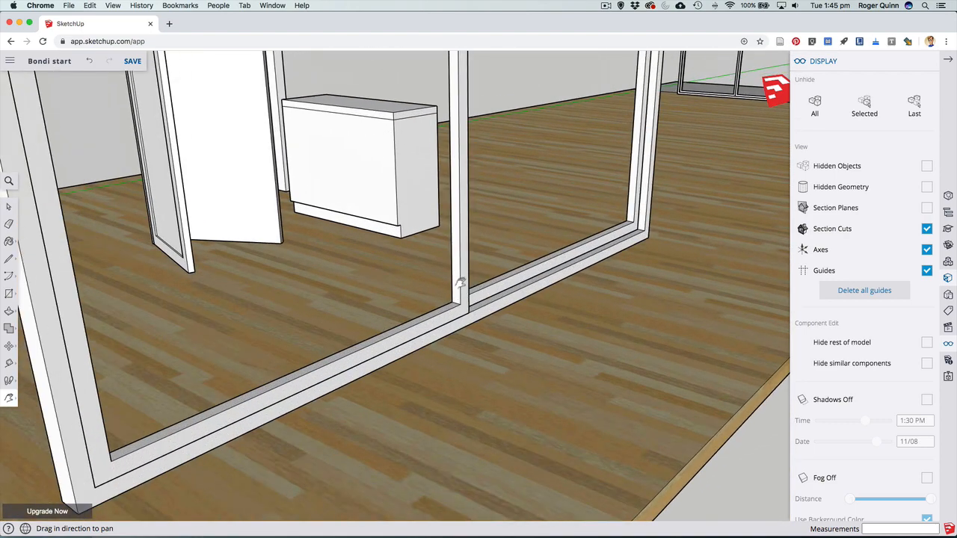
scroll(458, 301, "down", 2)
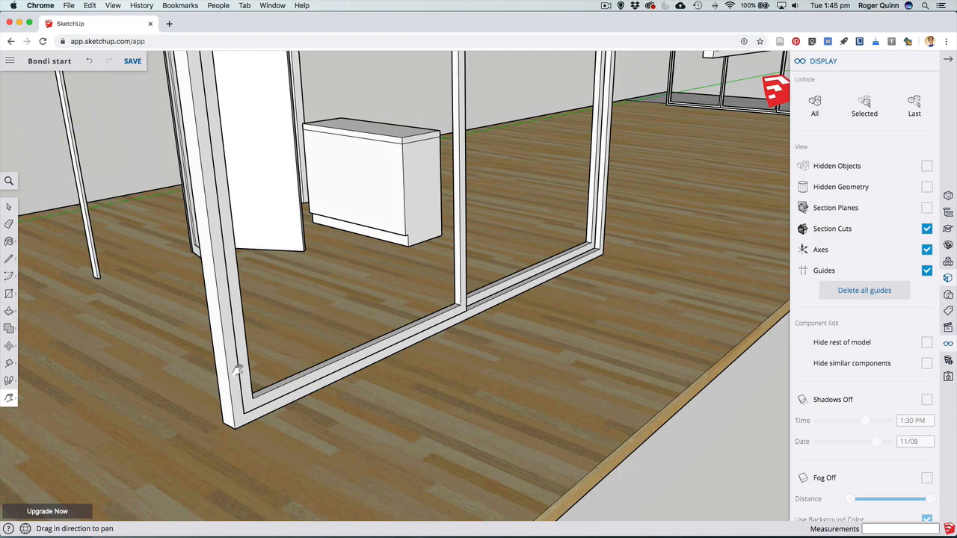
scroll(239, 378, "down", 4)
scroll(248, 402, "down", 4)
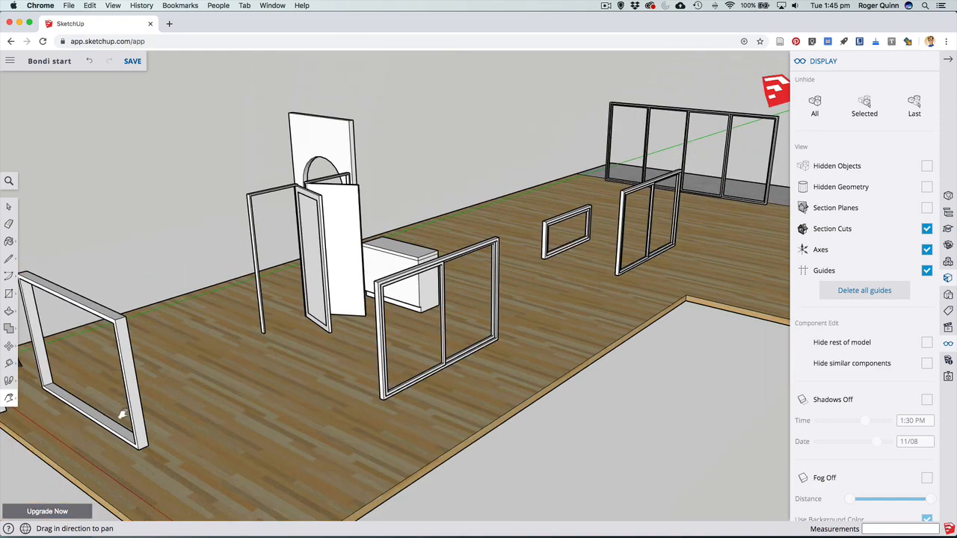
left_click_drag(113, 426, 452, 370)
scroll(399, 354, "up", 4)
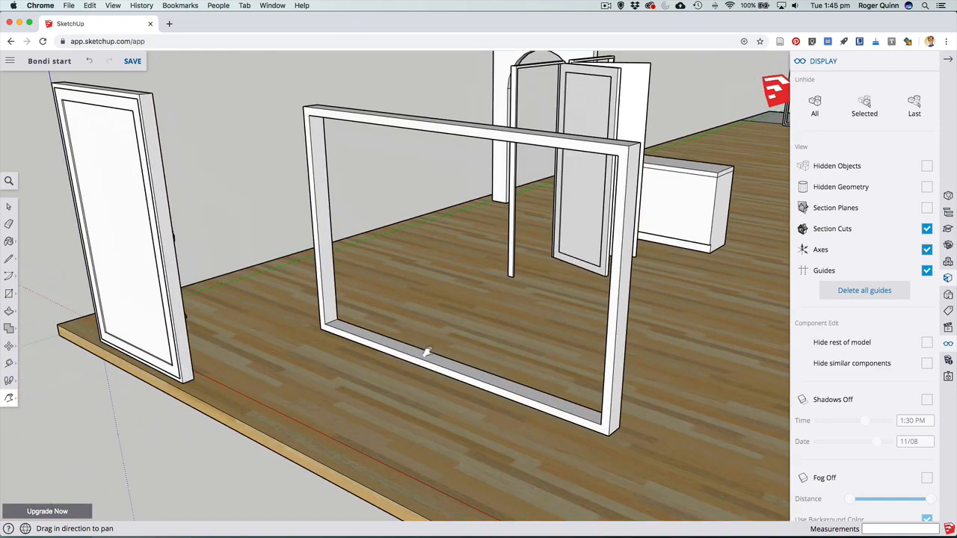
Step: Select all connected geometry of the new window frame and make it a group
left_click(10, 207)
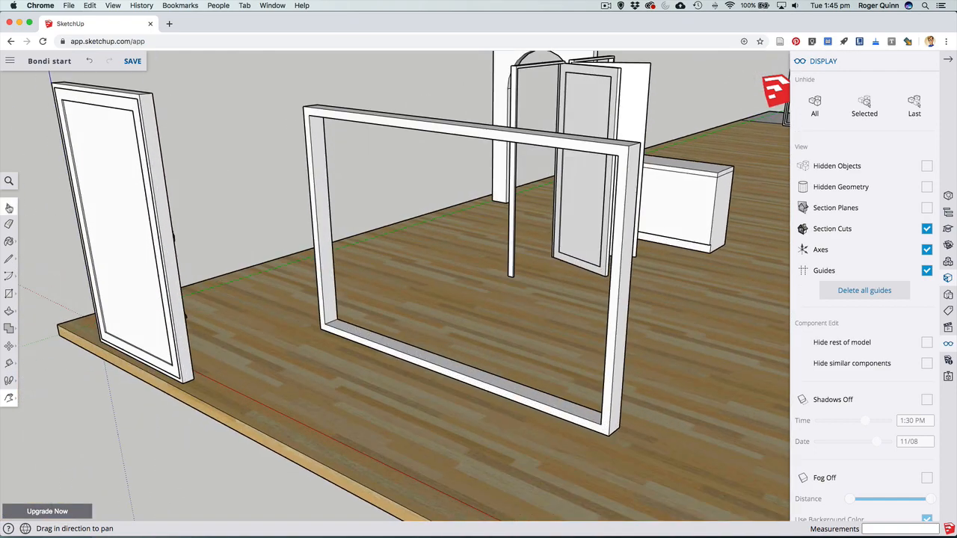
triple_click(322, 193)
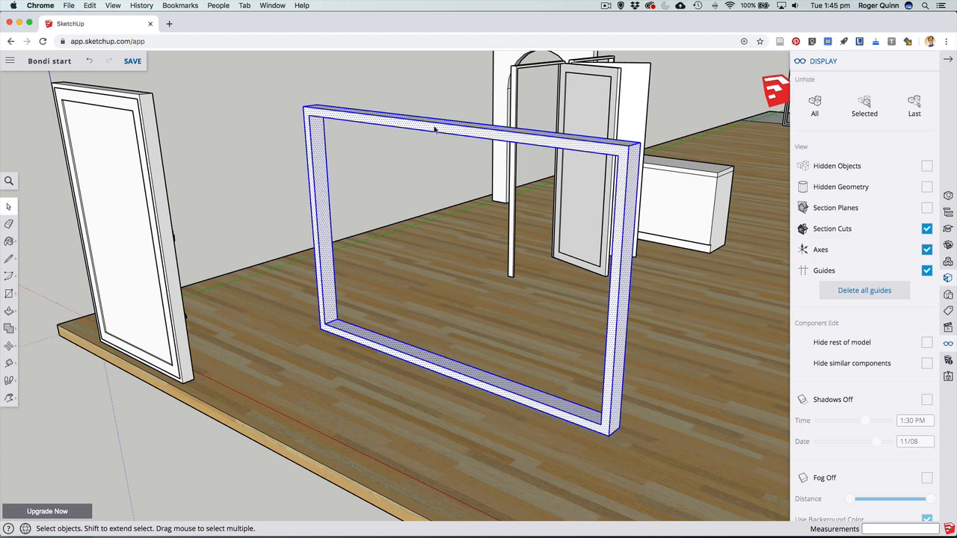
scroll(390, 354, "down", 10)
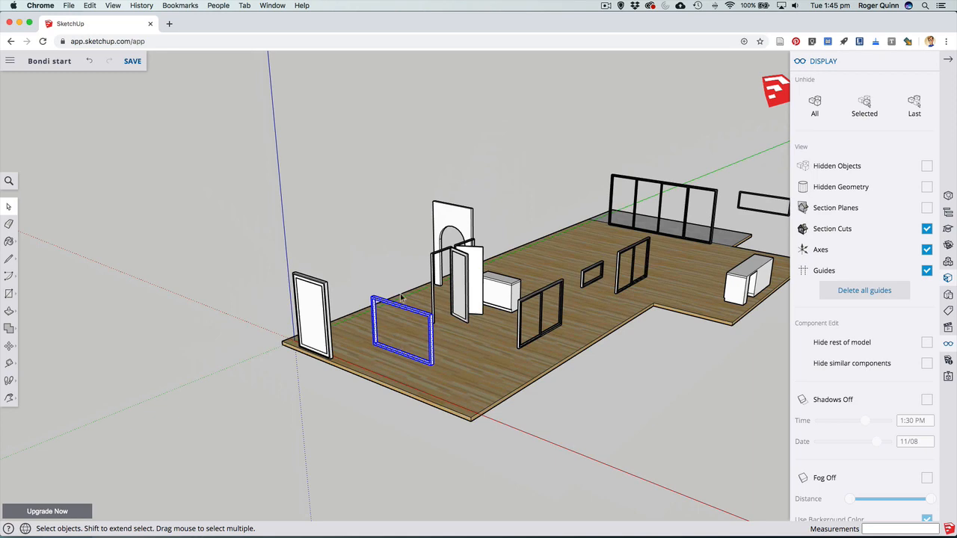
scroll(369, 334, "up", 10)
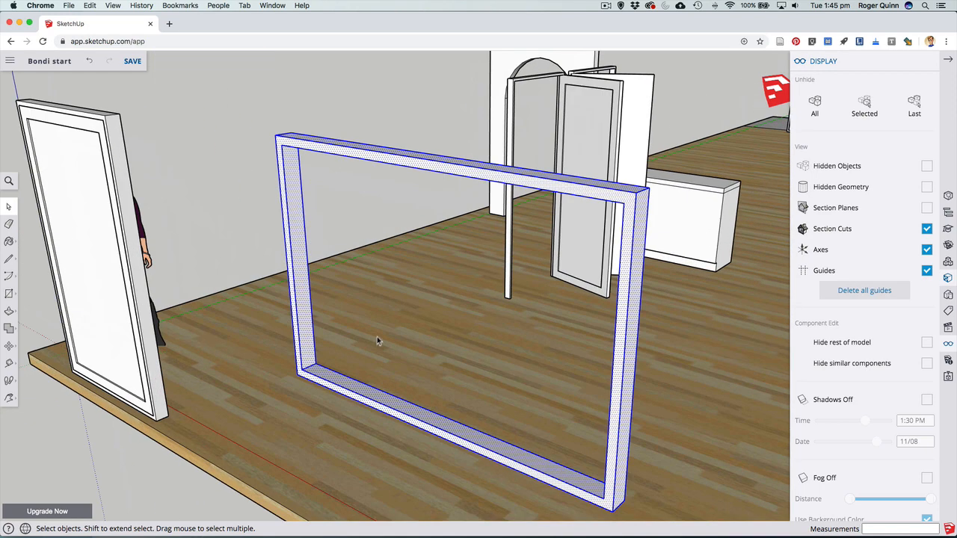
right_click(292, 222)
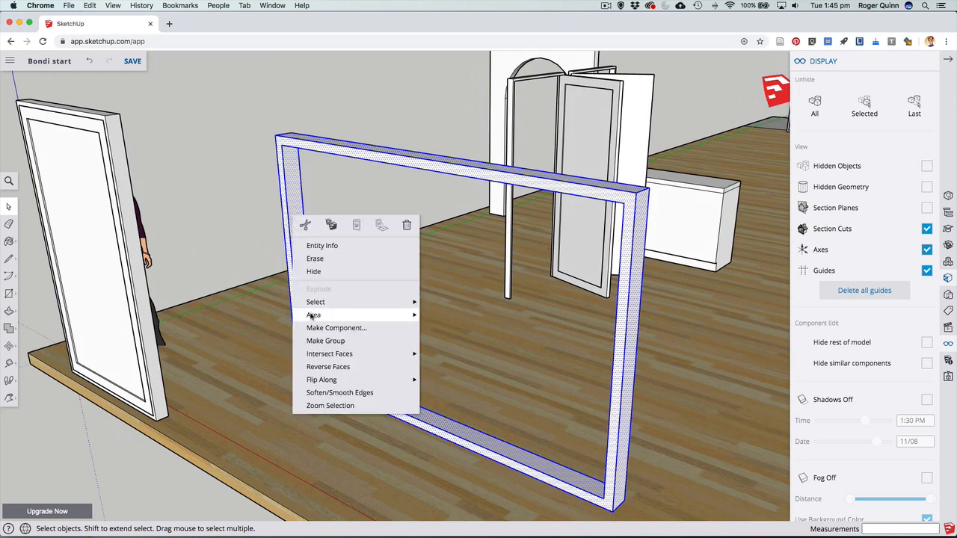
left_click(320, 342)
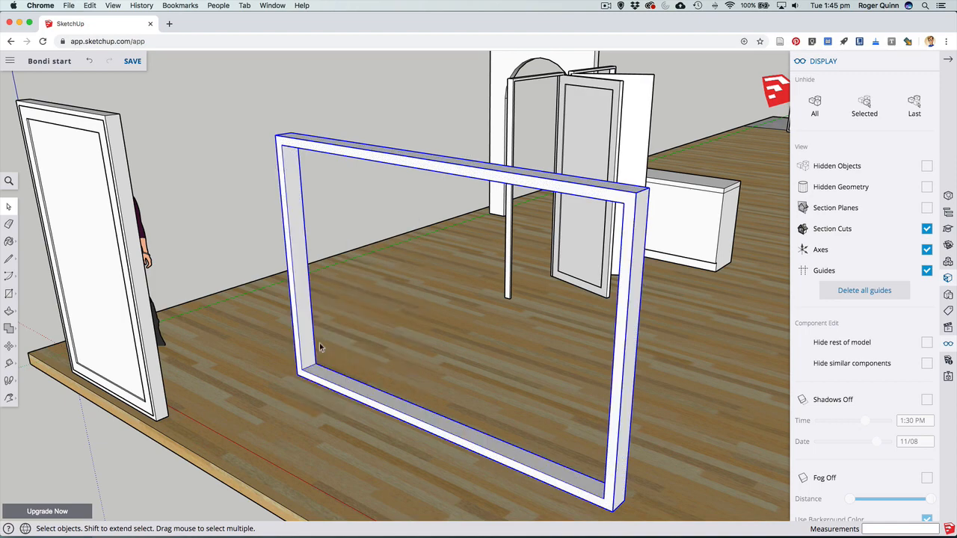
Step: Check that the frame selects as one group, and unhide all hidden objects to bring back the walls
left_click(210, 142)
left_click(286, 185)
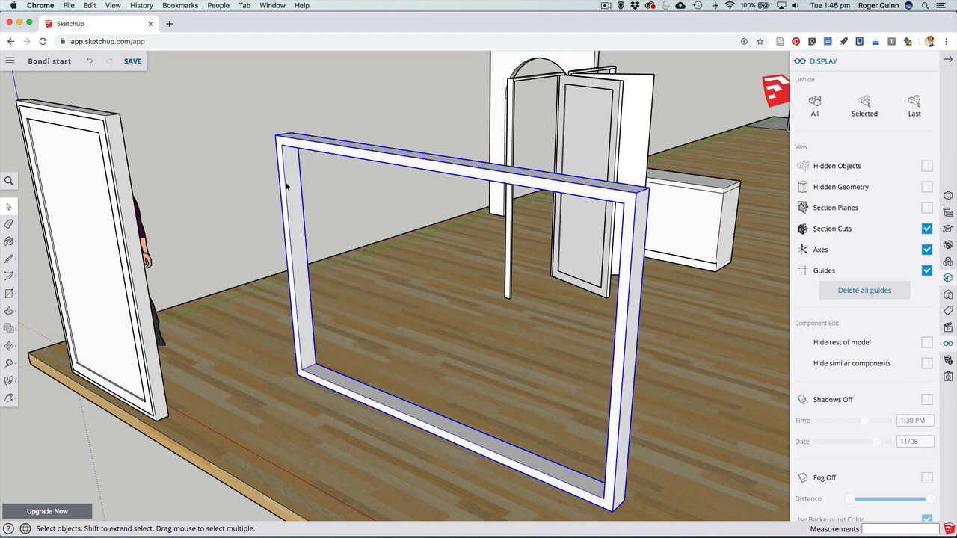
left_click(231, 185)
scroll(230, 186, "down", 3)
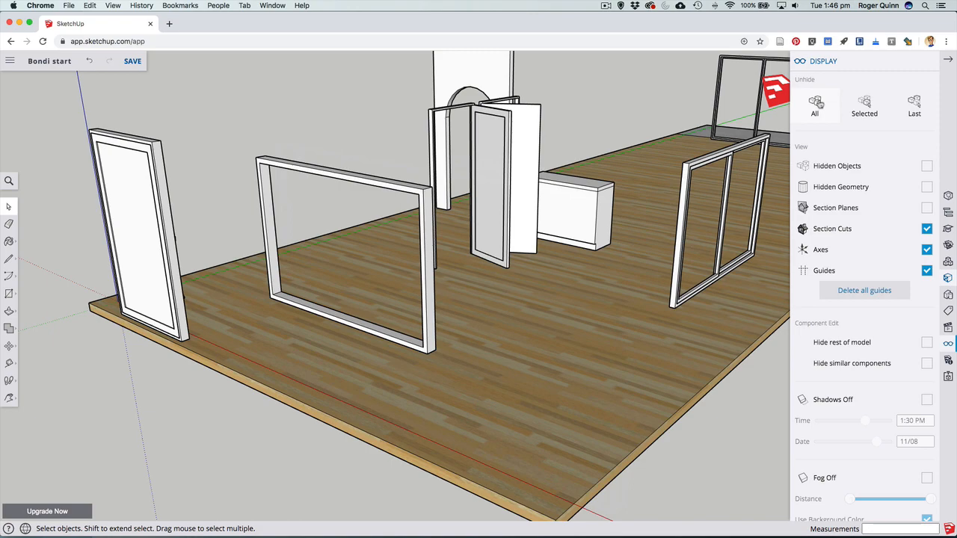
left_click(817, 106)
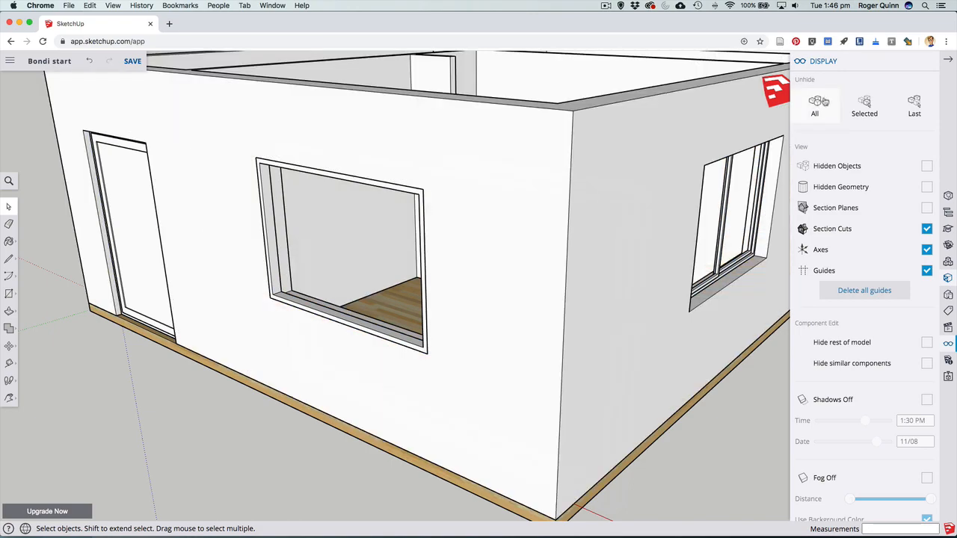
Step: Move the window frame group 60 mm inwards from the wall's outer face, using its lower outer corner as the base point
scroll(278, 284, "up", 6)
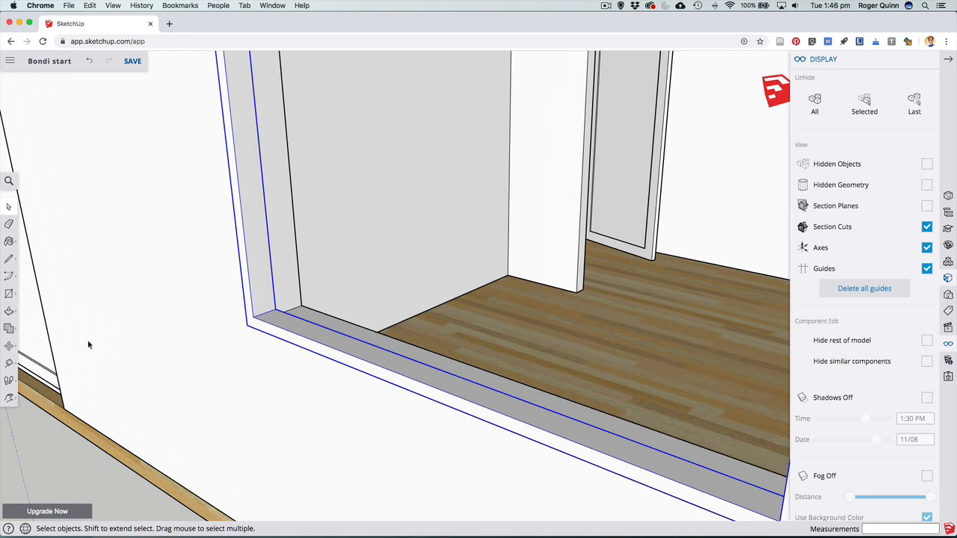
left_click(9, 346)
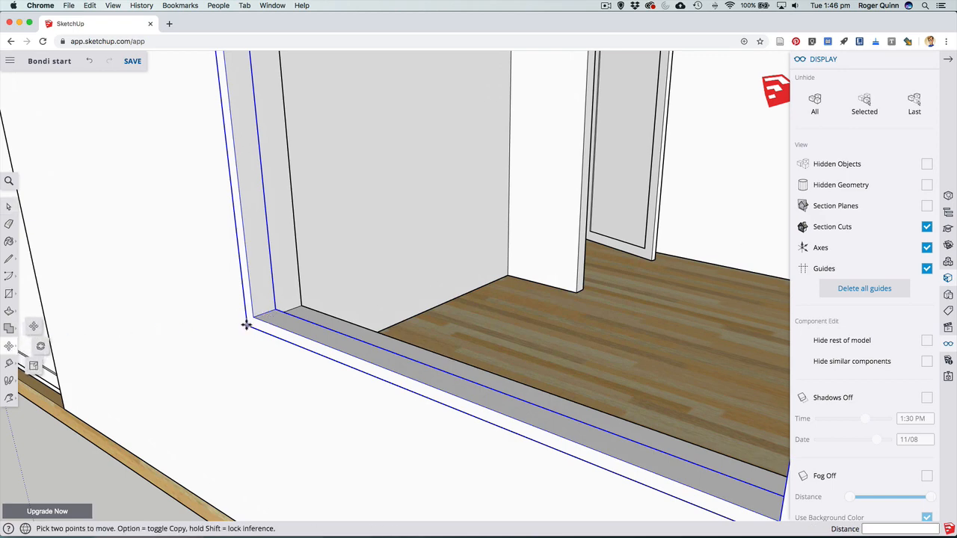
left_click(247, 325)
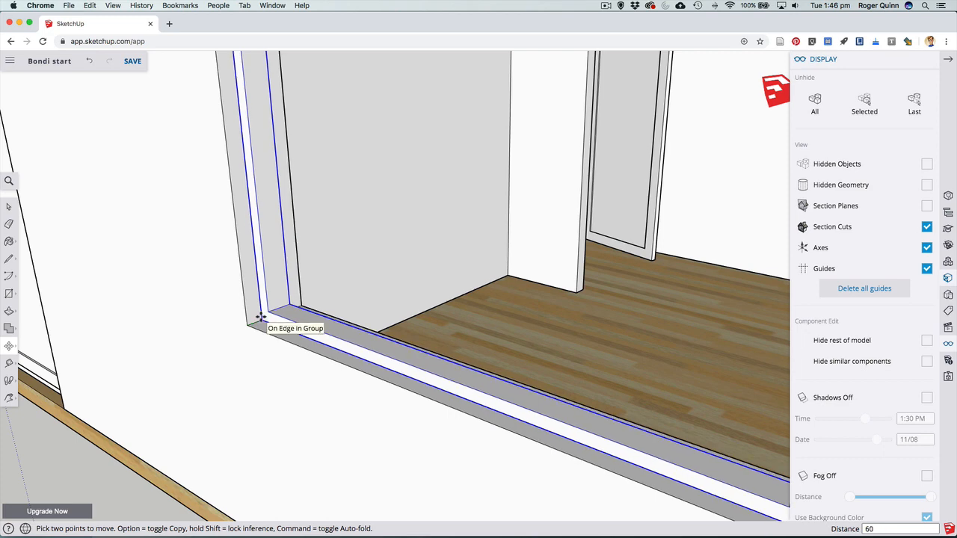
left_click(261, 317)
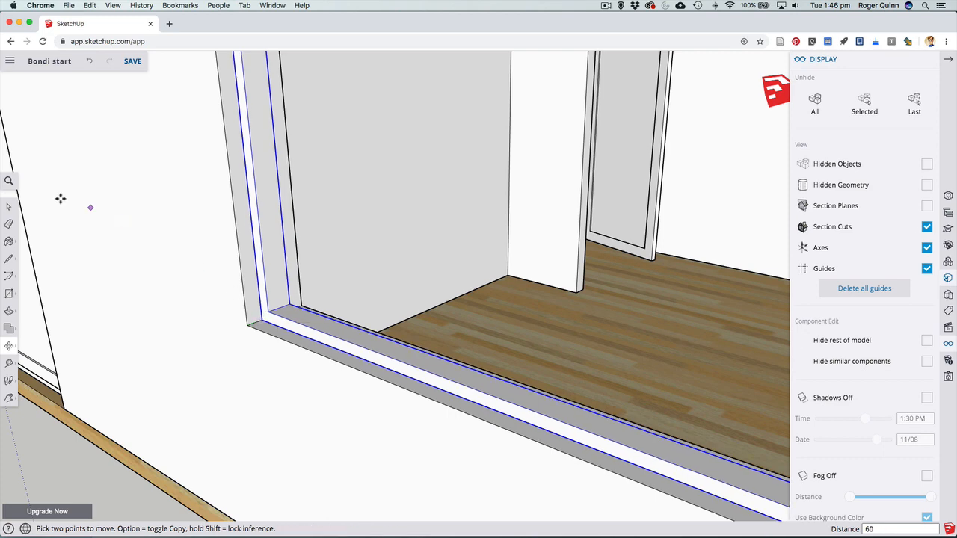
left_click(41, 447)
Step: Examine how the new frame sits within the wall opening from above, inside the room and outside
scroll(42, 447, "down", 2)
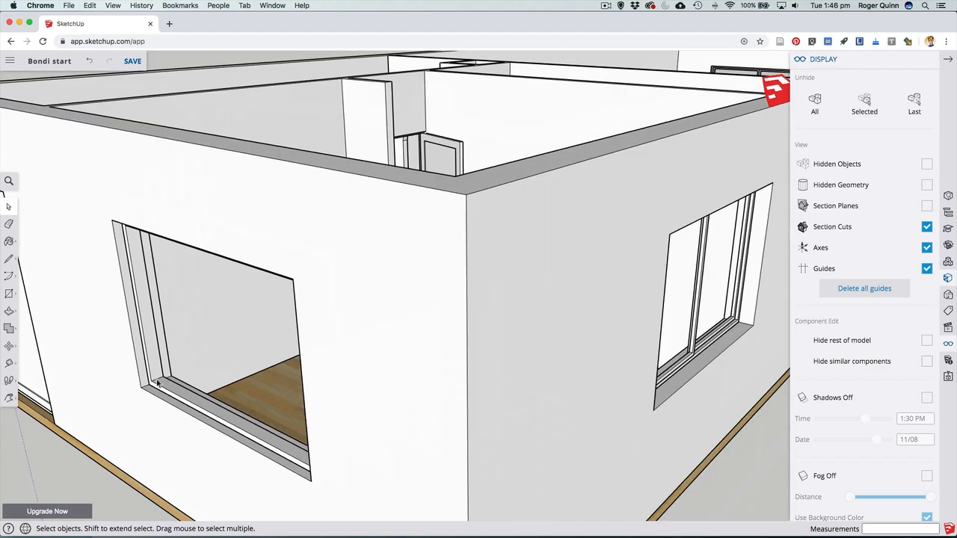
middle_click_drag(171, 407, 147, 456)
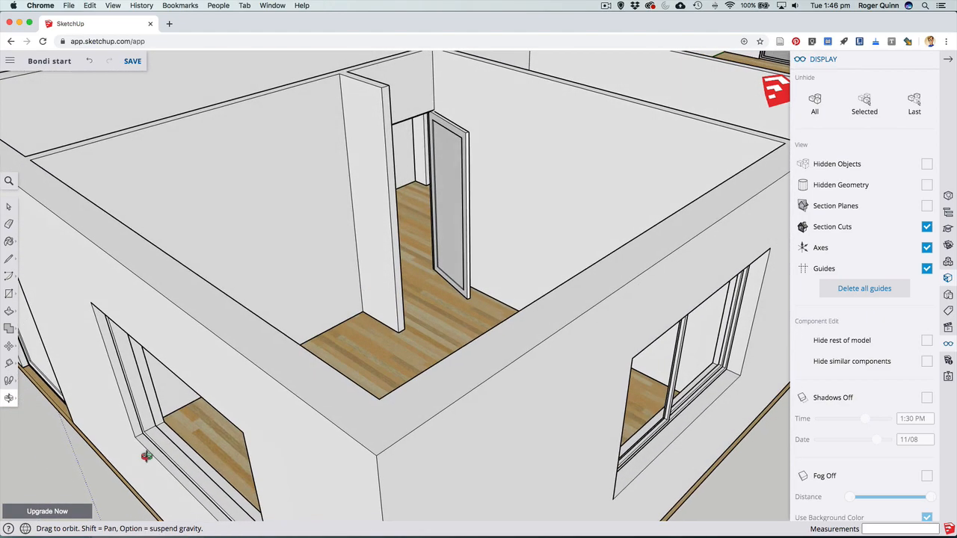
left_click_drag(213, 404, 118, 418)
left_click_drag(184, 388, 60, 404)
mouse_move(224, 307)
left_mouse_down()
mouse_move(238, 368)
mouse_move(281, 344)
left_mouse_up()
scroll(271, 262, "up", 4)
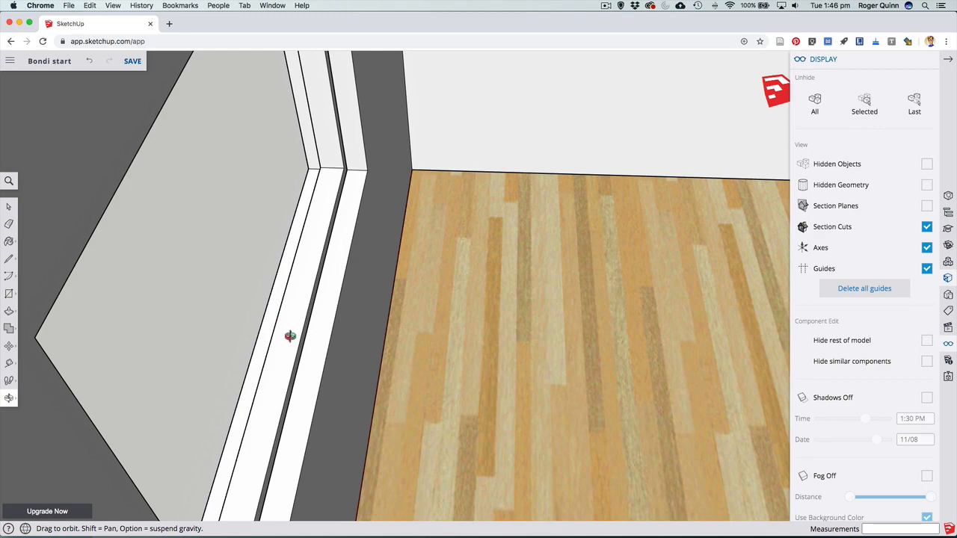
scroll(290, 336, "down", 3)
scroll(290, 336, "down", 2)
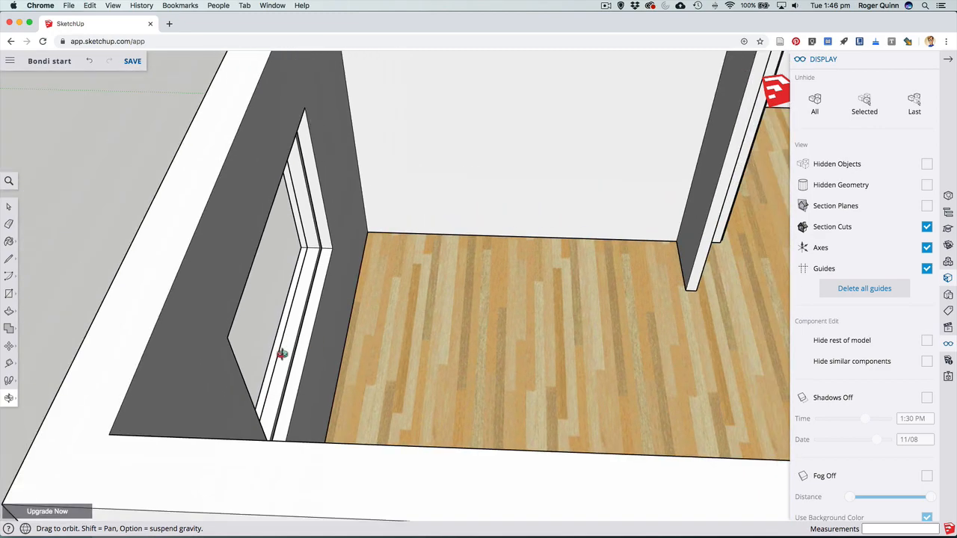
left_click_drag(284, 359, 300, 371)
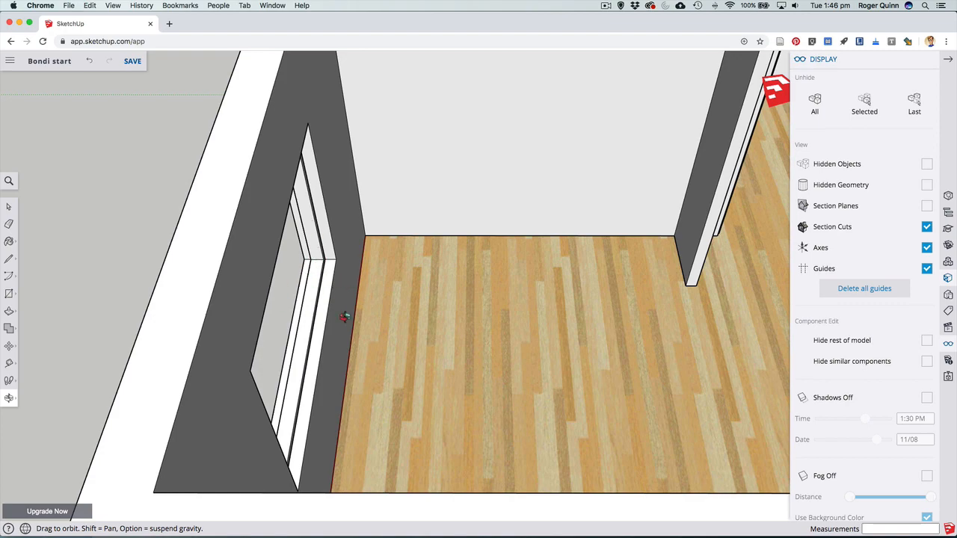
left_click_drag(208, 348, 410, 282)
left_click_drag(256, 427, 331, 420)
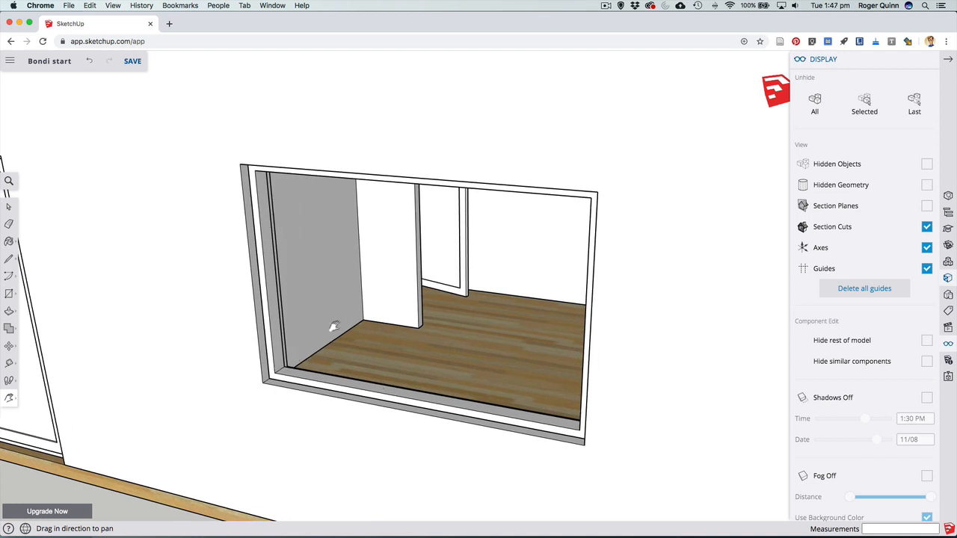
Step: Hide the entrance-door wall so the window frame group stands alone, and check that the frame still selects as one group
left_click(9, 207)
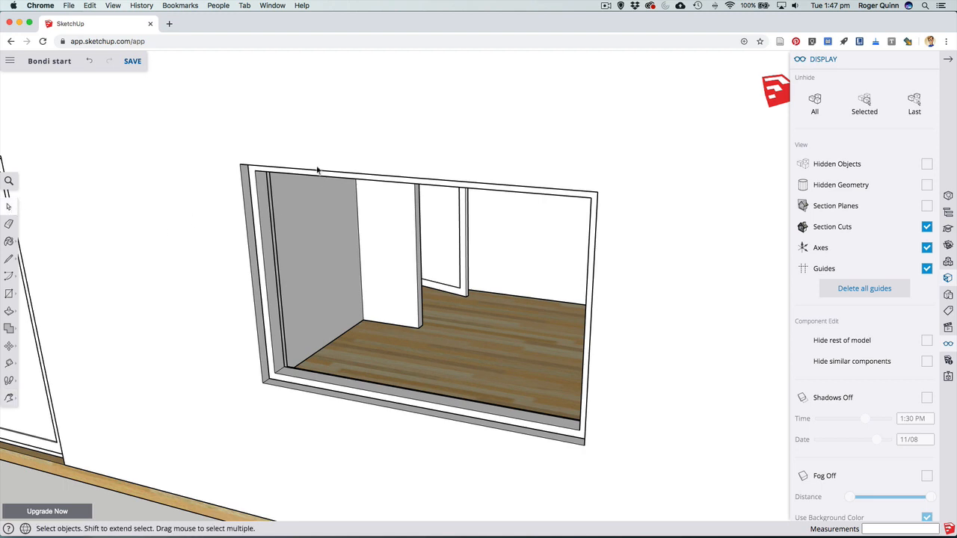
left_click(170, 215)
right_click(171, 212)
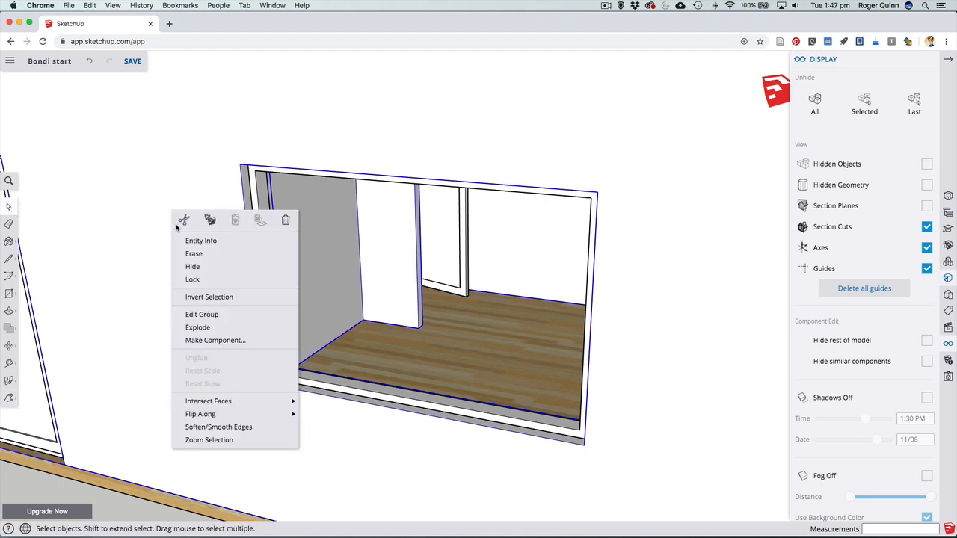
left_click(192, 267)
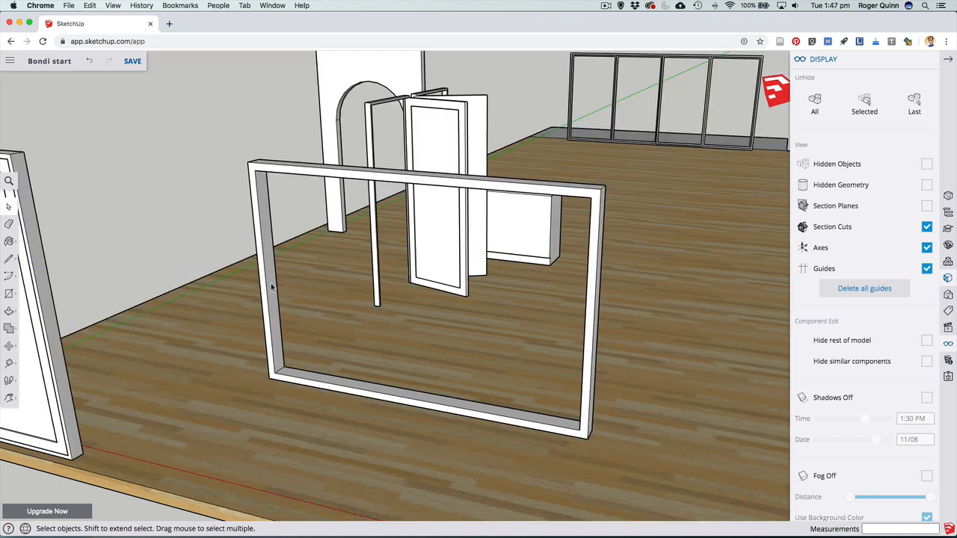
left_click(272, 288)
left_click(192, 177)
Step: Place a vertical guide 860 mm from the frame's inner side edge, at the midpoint of the top rail
left_click(9, 363)
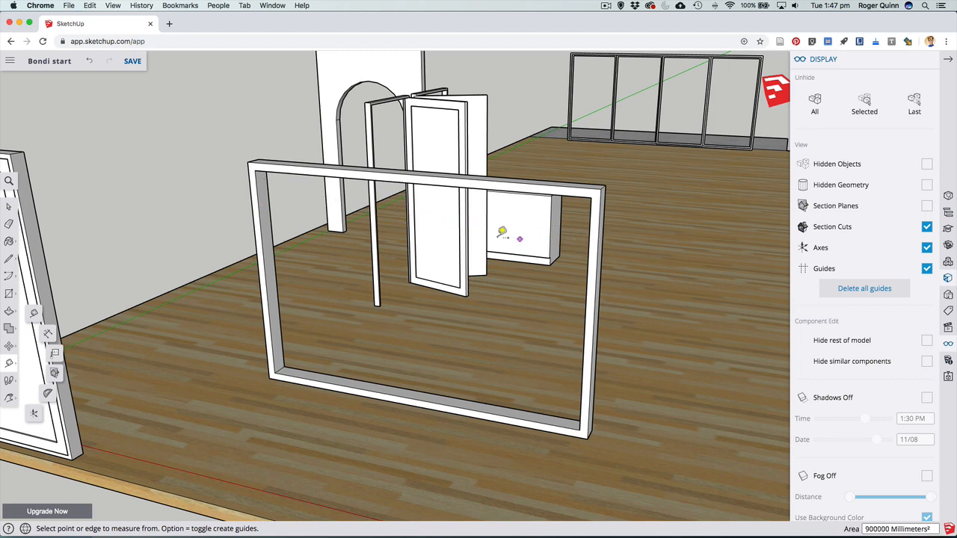
left_click(256, 185)
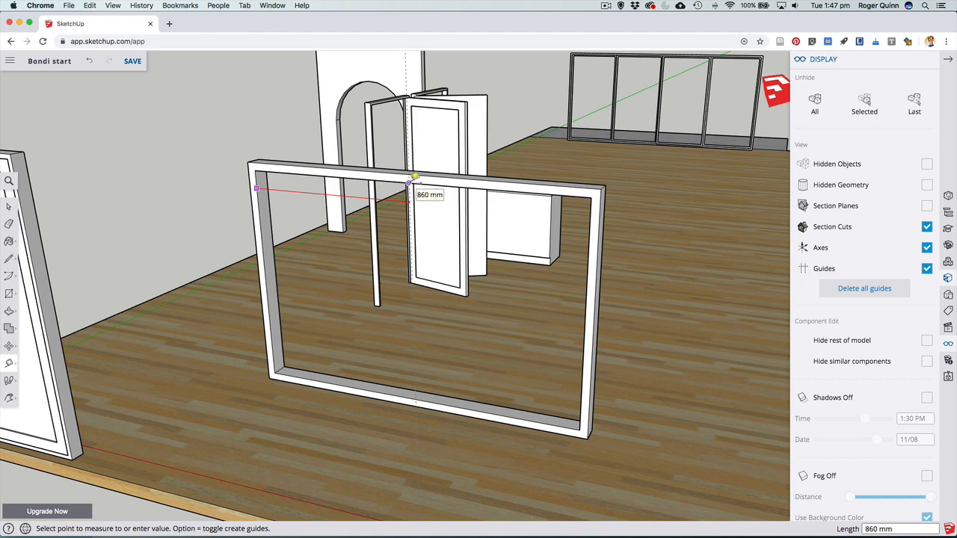
left_click(414, 178)
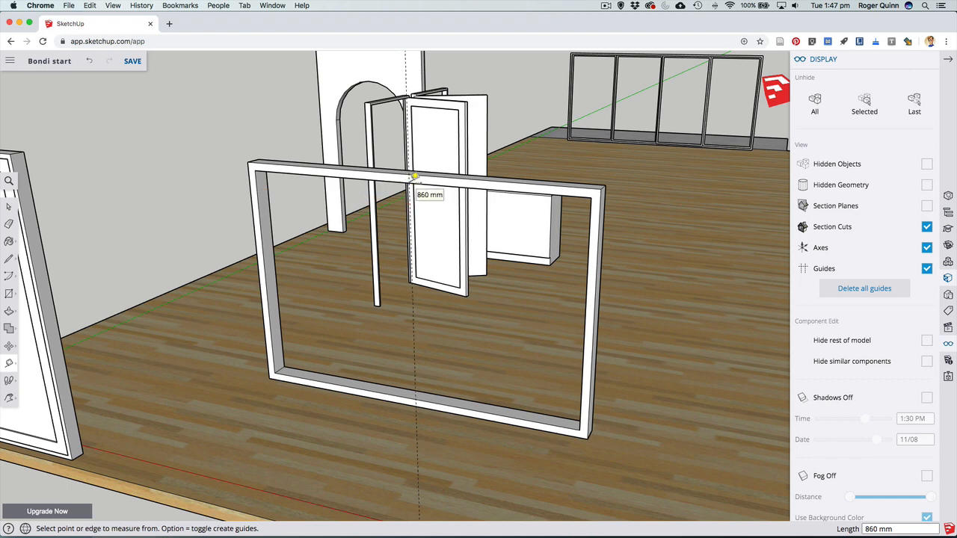
scroll(413, 178, "up", 2)
scroll(419, 179, "up", 1)
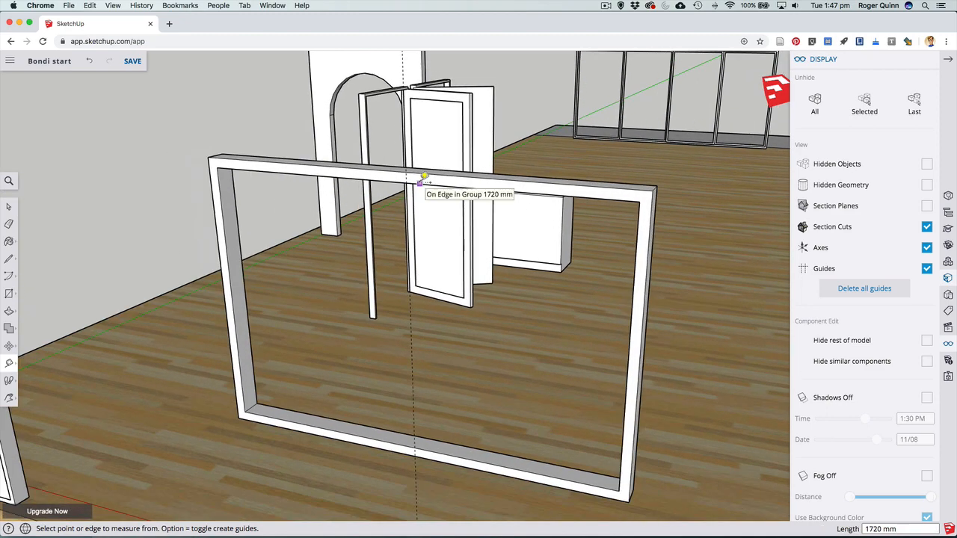
scroll(419, 179, "down", 2)
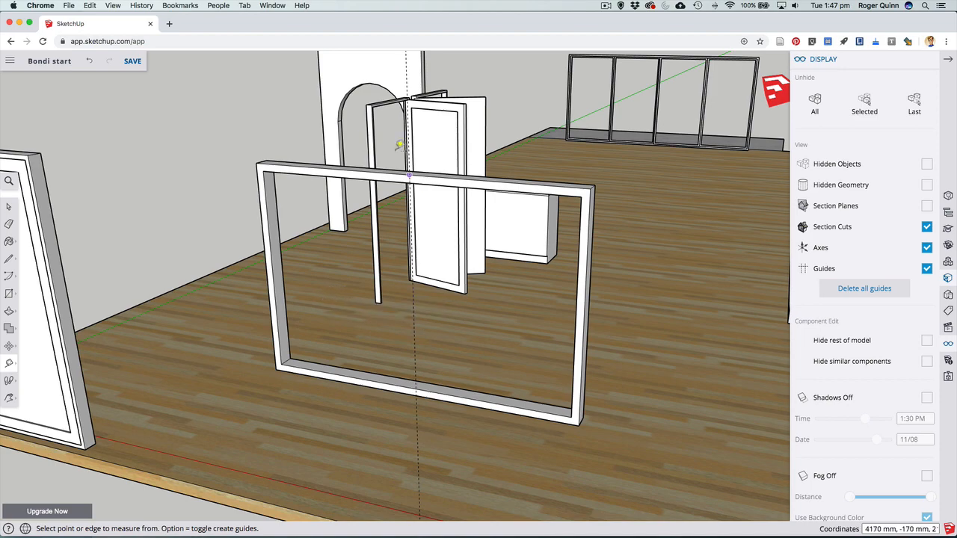
scroll(403, 283, "up", 3)
scroll(404, 283, "down", 3)
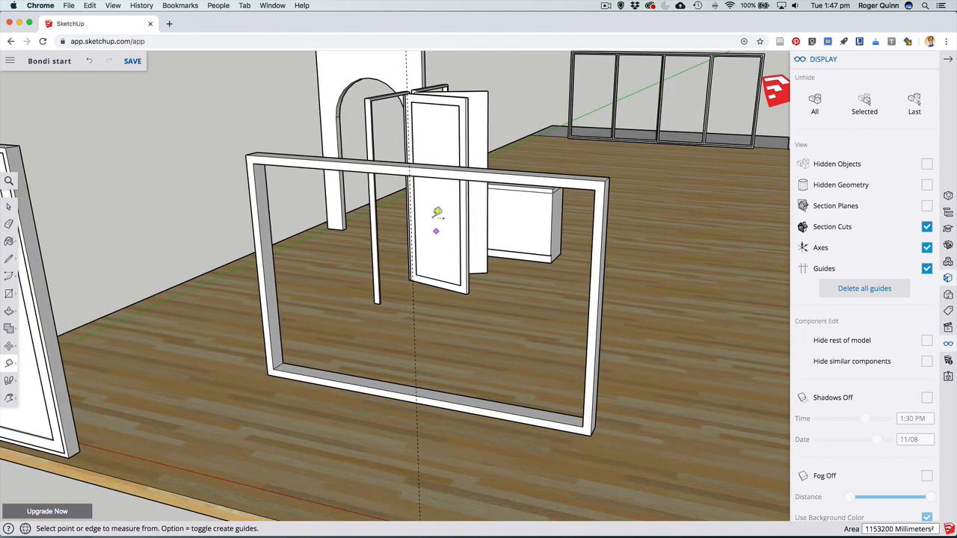
Step: Draw an 860 × 1120 mm rectangle inside the frame, from its inner upper corner to the centre guide at the bottom rail
middle_click_drag(434, 214, 482, 232)
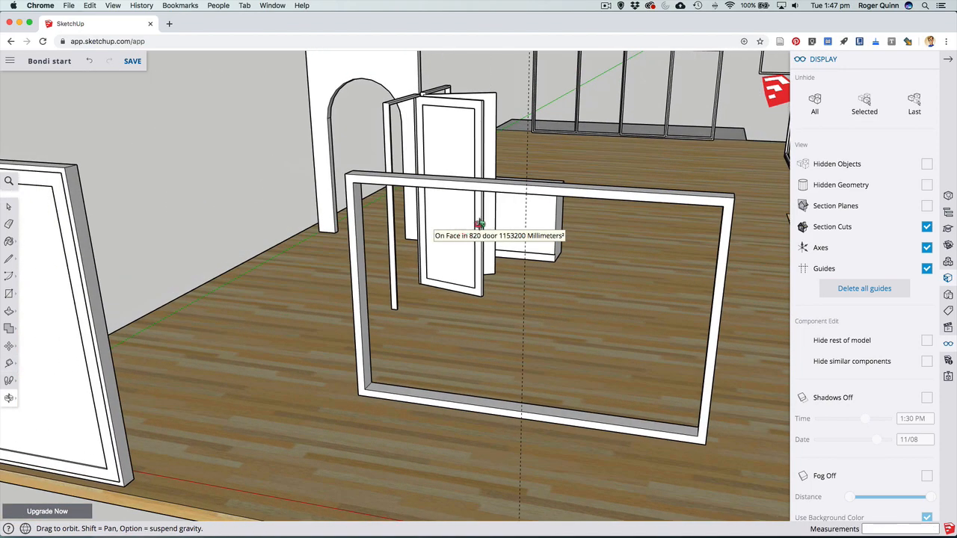
middle_click_drag(536, 192, 421, 177)
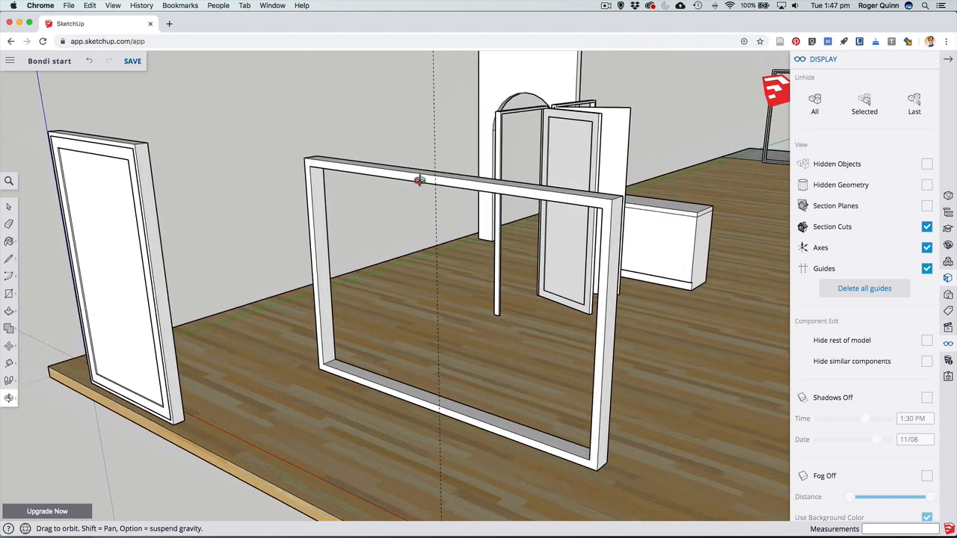
left_click(9, 206)
left_click(320, 187)
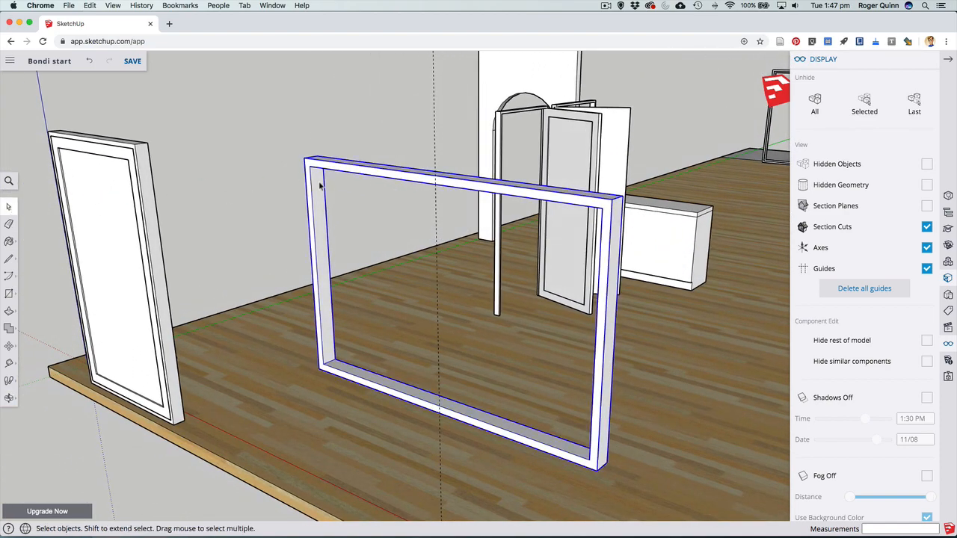
left_click(284, 194)
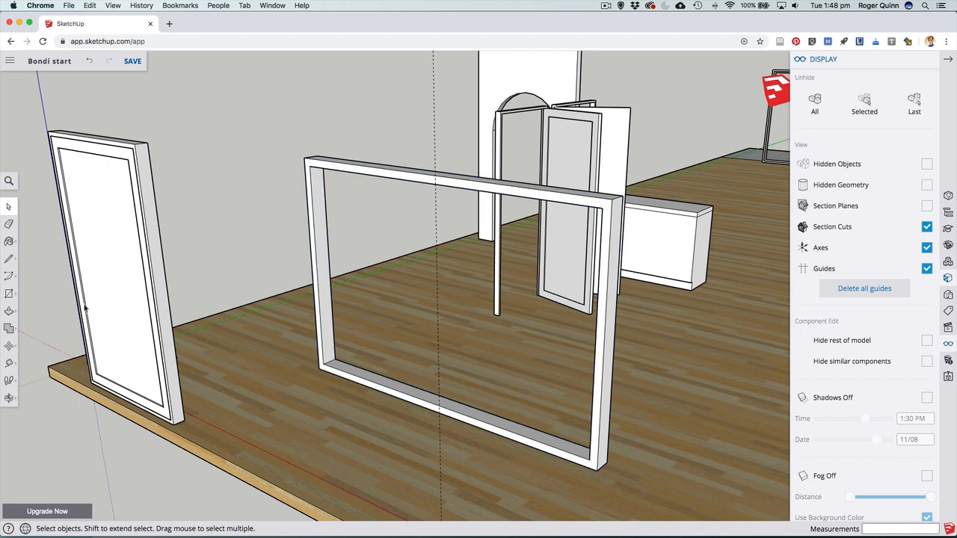
left_click(9, 294)
left_click(314, 169)
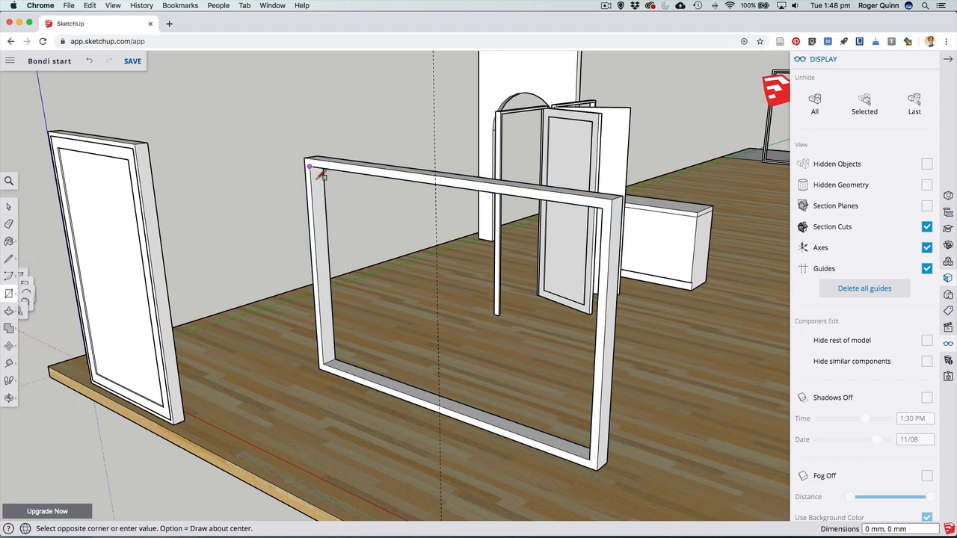
left_click(441, 404)
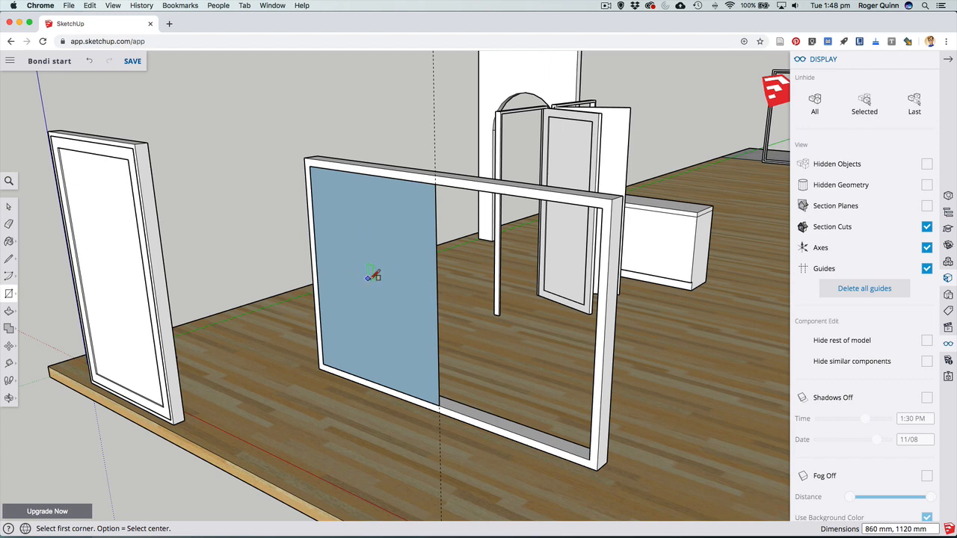
Step: Extrude the rectangle 45 mm with Push/Pull to form the sash panel
key("space")
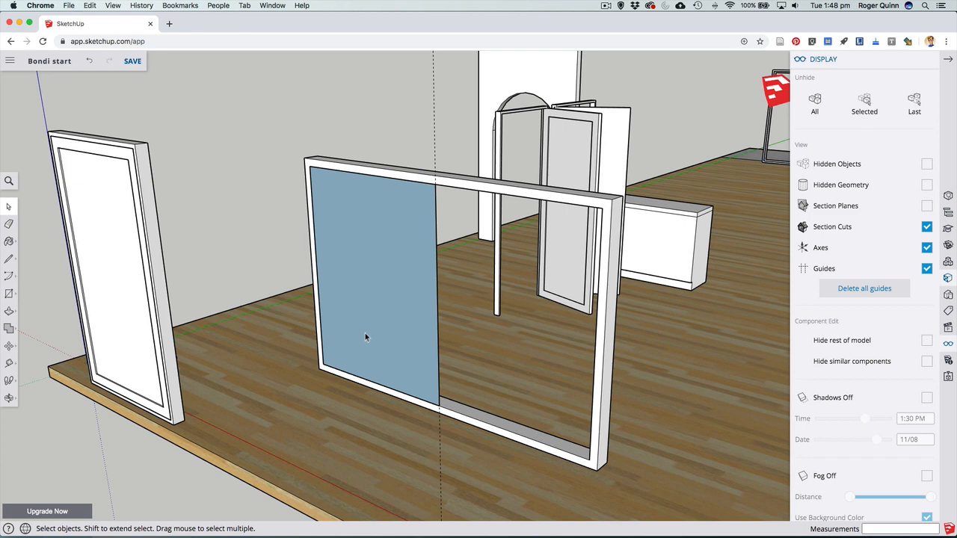
left_click(365, 336)
key("p")
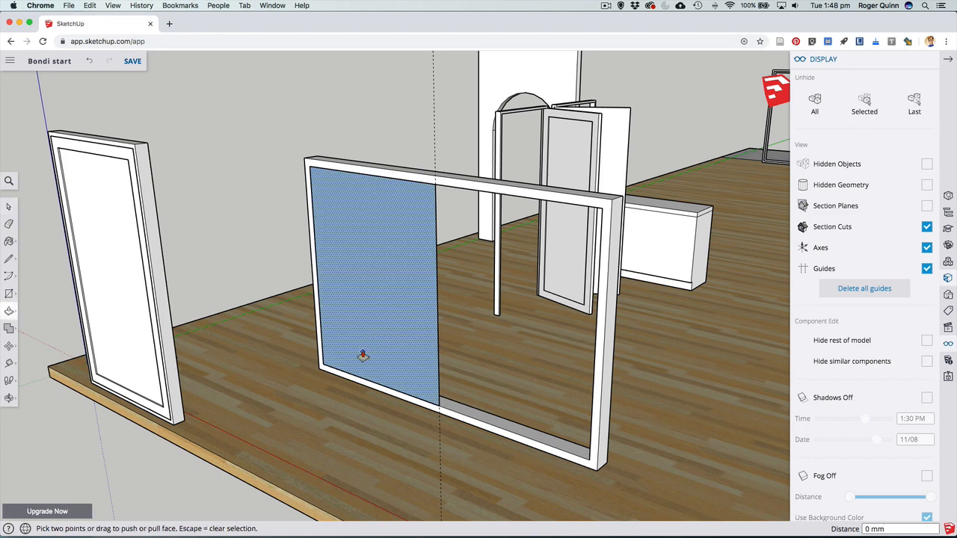
left_click_drag(366, 329, 371, 330)
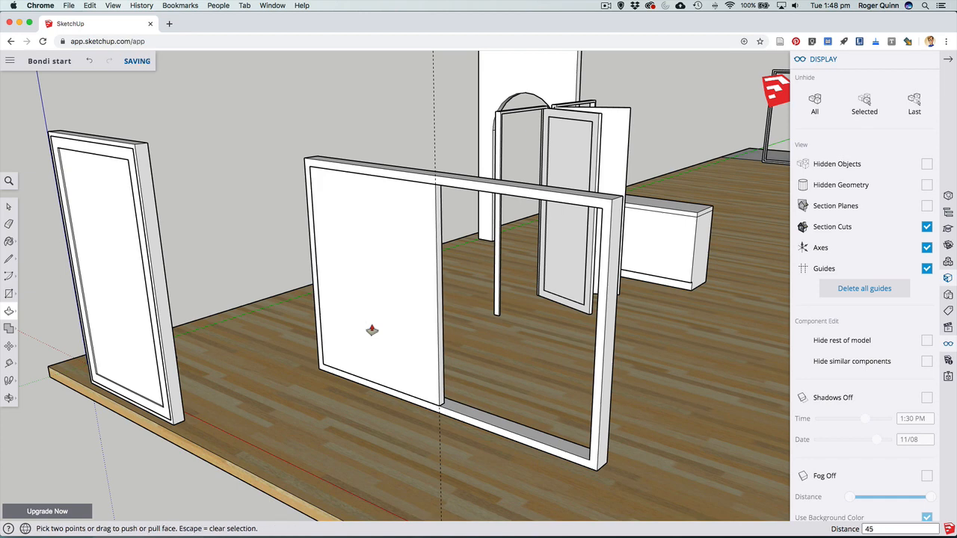
key("Return")
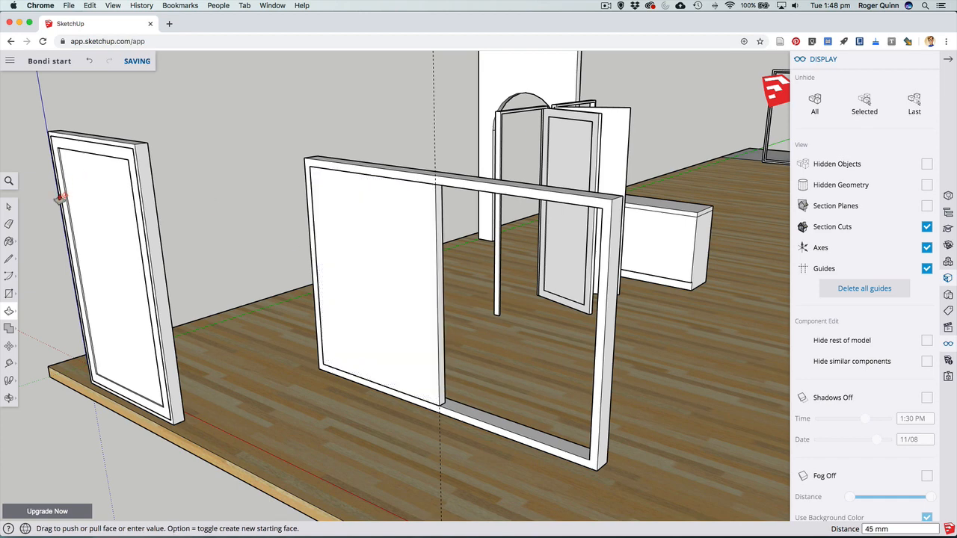
Step: Offset the outer edges of the sash panel's front face inwards by 30 mm
left_click(9, 206)
scroll(414, 310, "up", 2)
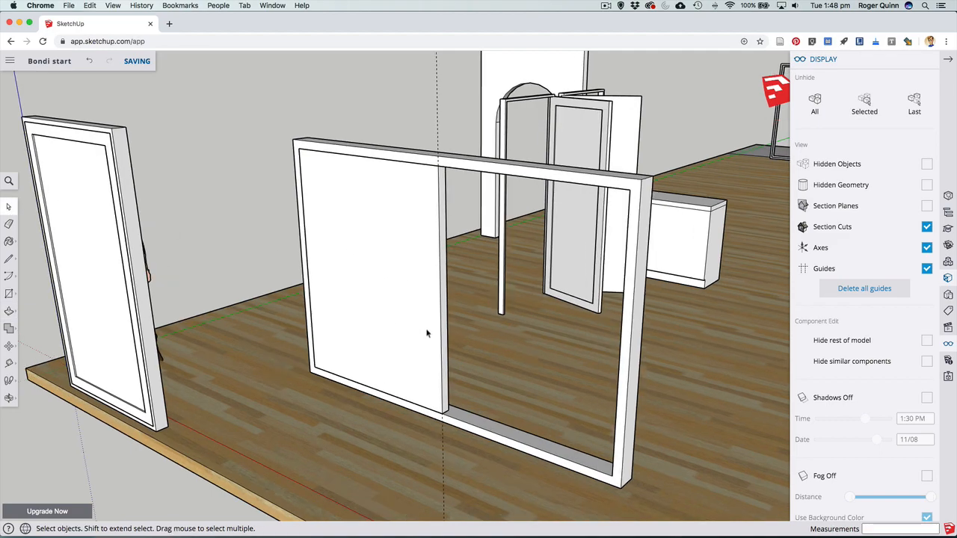
middle_click_drag(427, 333, 471, 324)
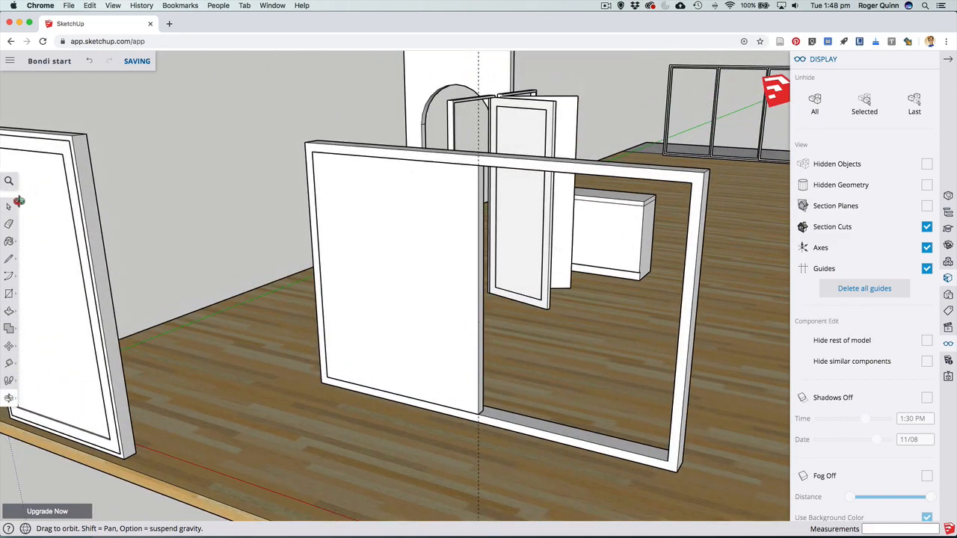
left_click(386, 205)
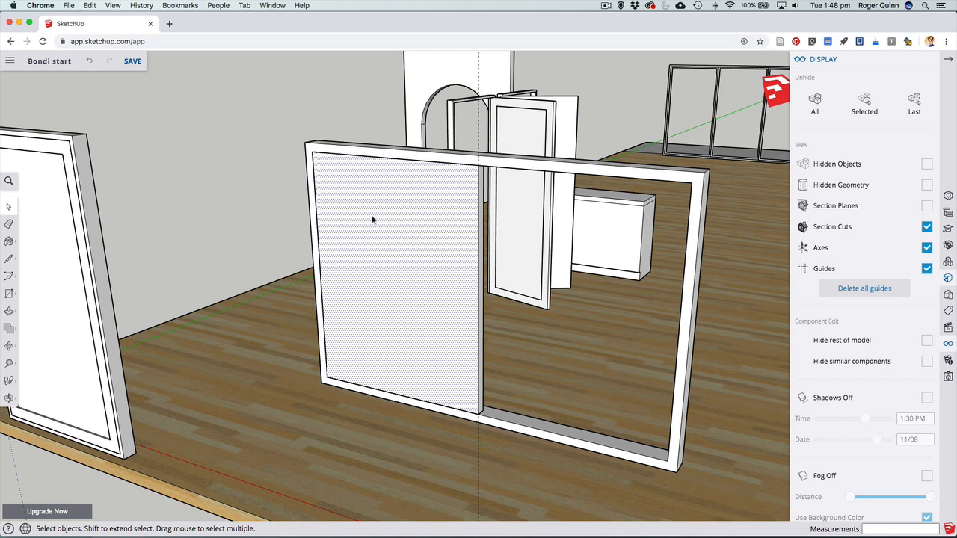
left_click(9, 311)
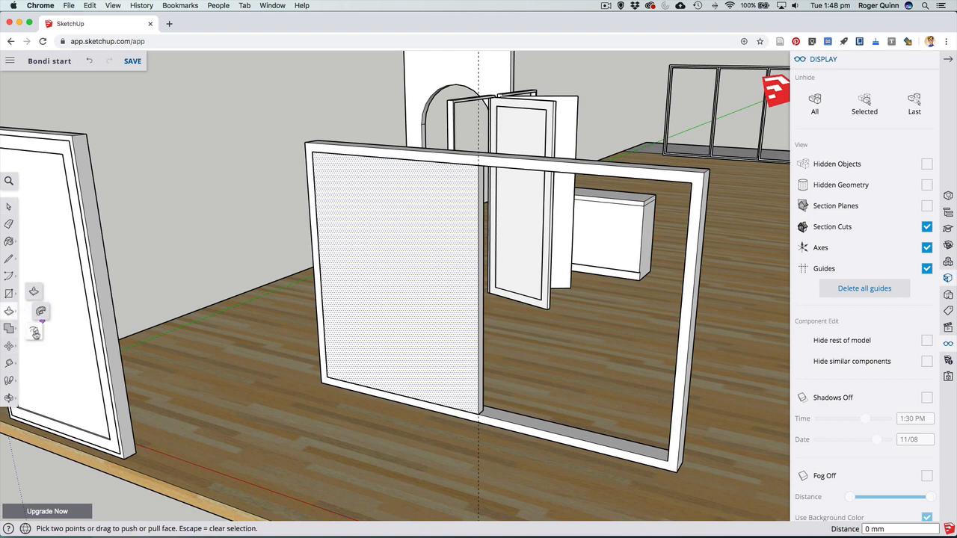
left_click(34, 333)
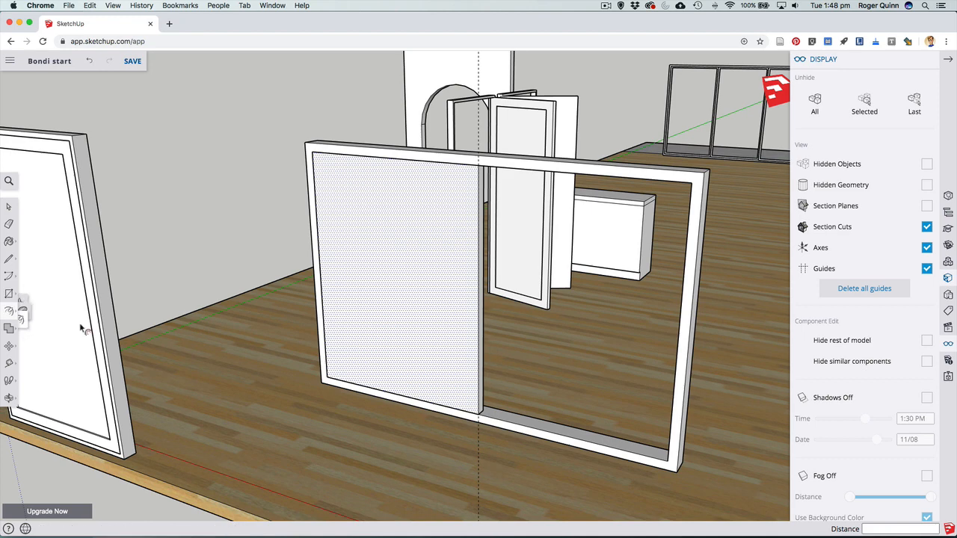
left_click(342, 154)
left_click(348, 166)
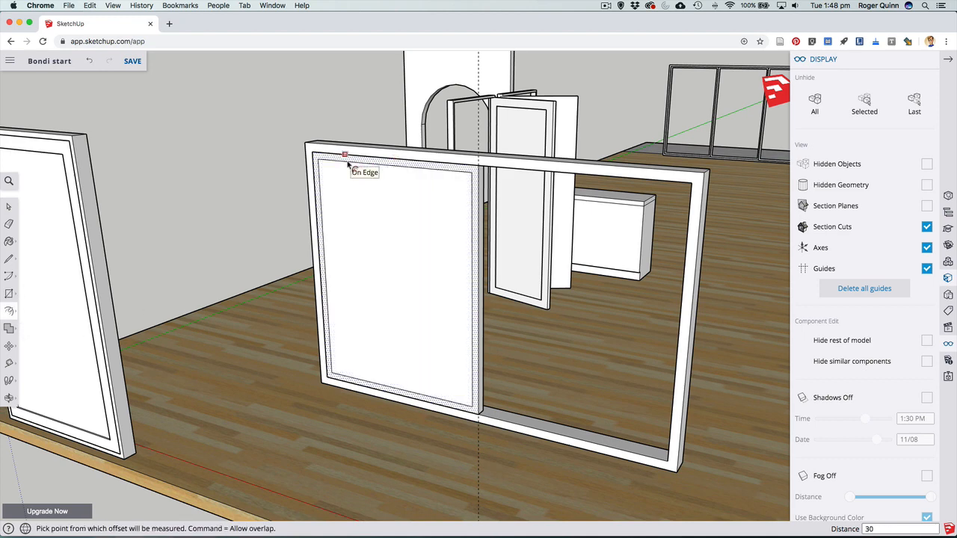
Step: Try pushing the sash's inner face 45 mm through the panel to open it up, and undo the cut
key("space")
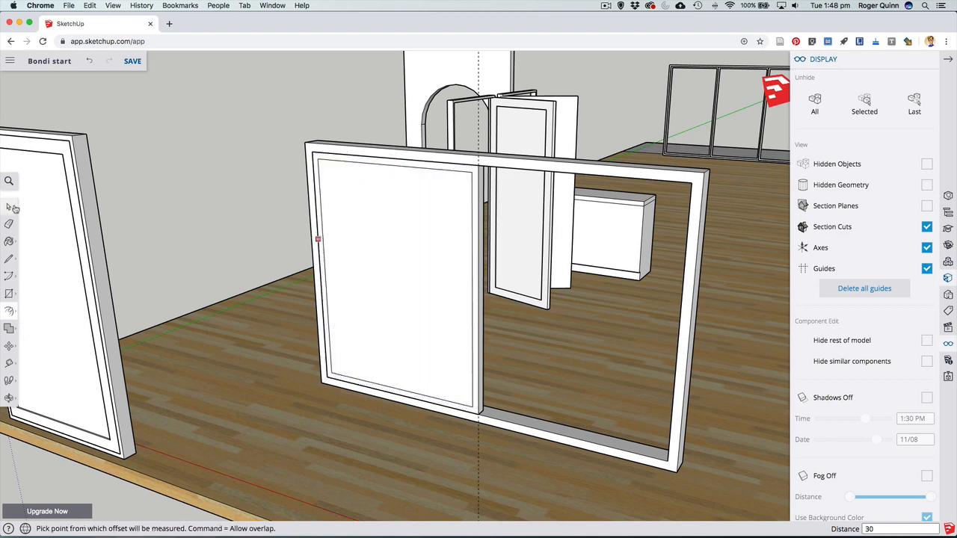
left_click(359, 273)
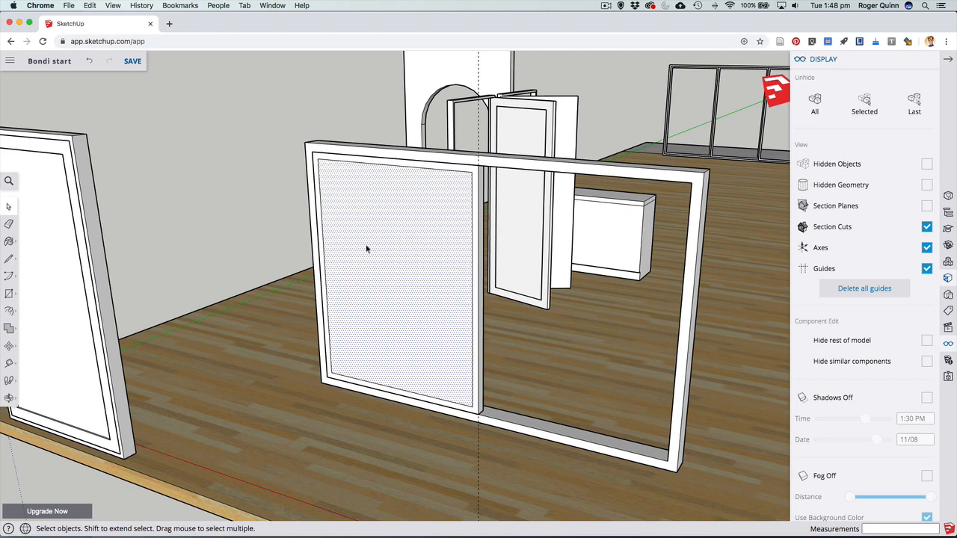
key("p")
left_click(349, 276)
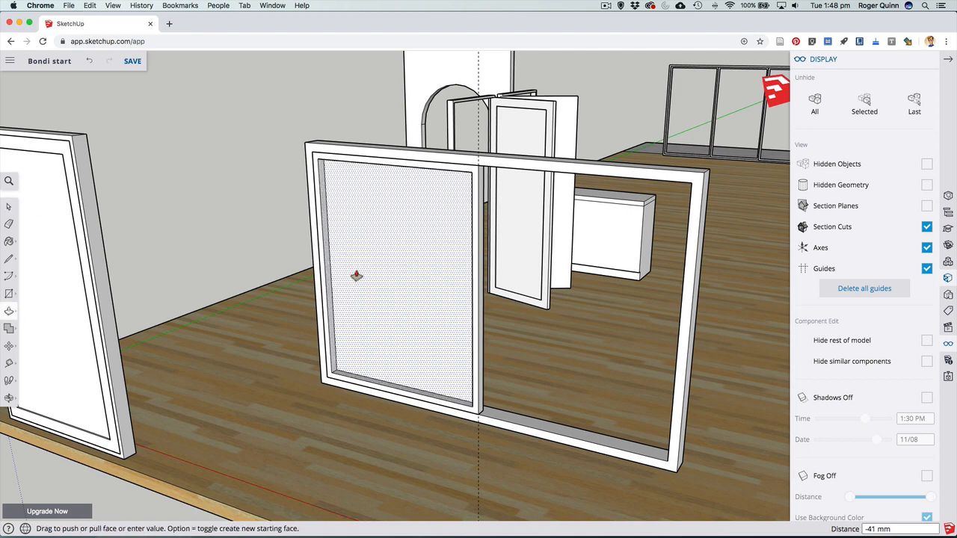
left_click(362, 276)
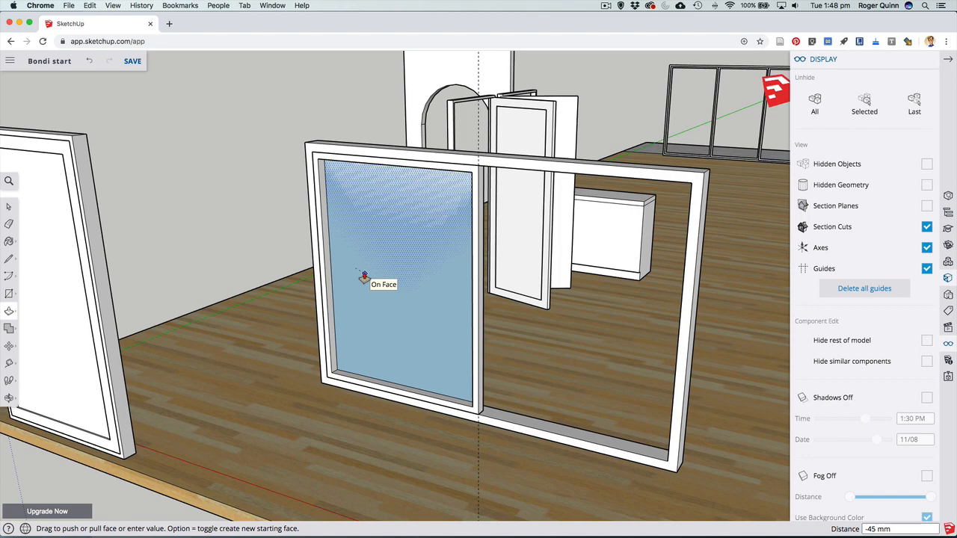
left_click(364, 277)
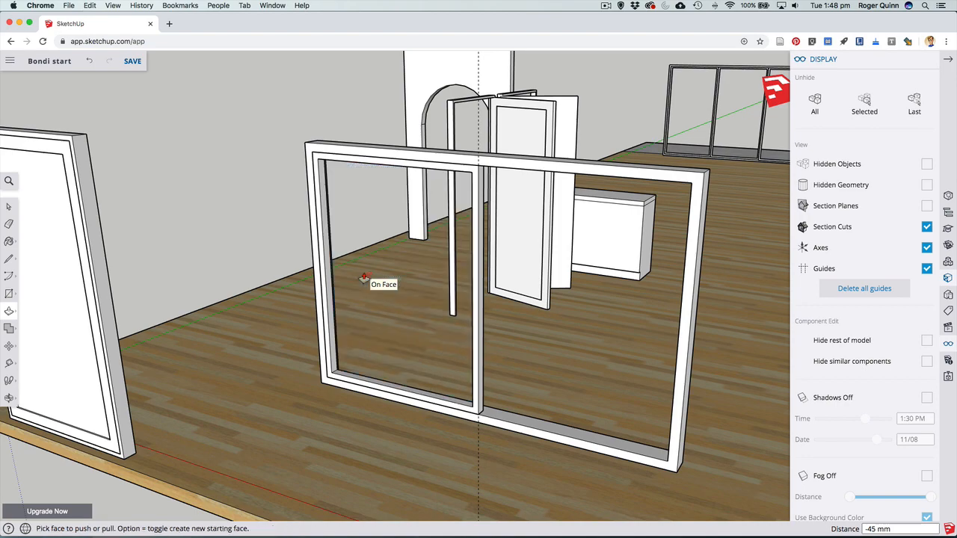
key("super+z")
middle_click_drag(369, 271, 325, 321)
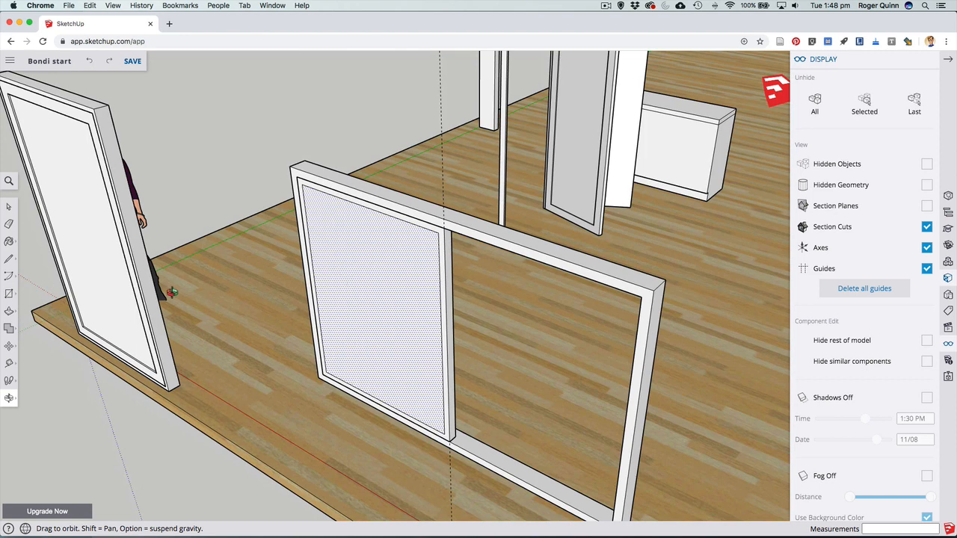
left_click(8, 206)
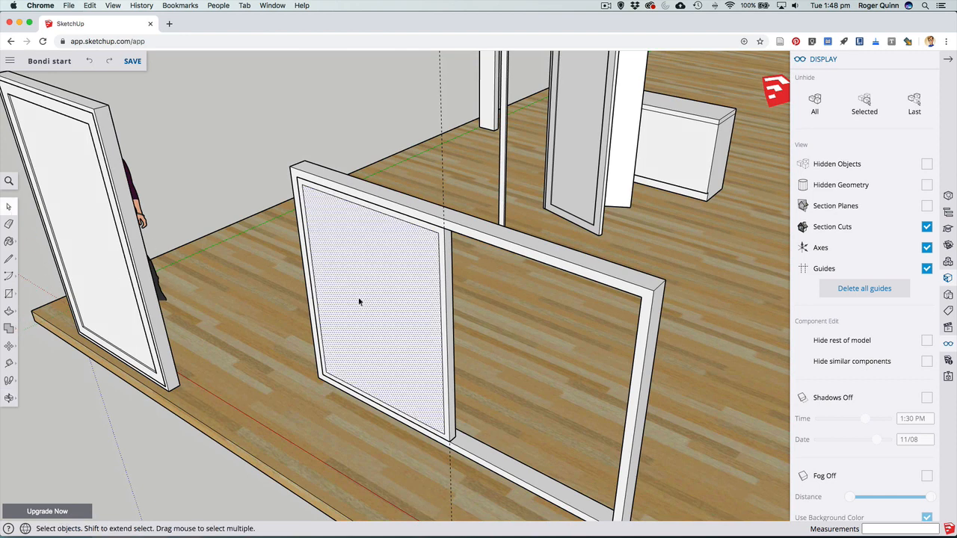
key("p")
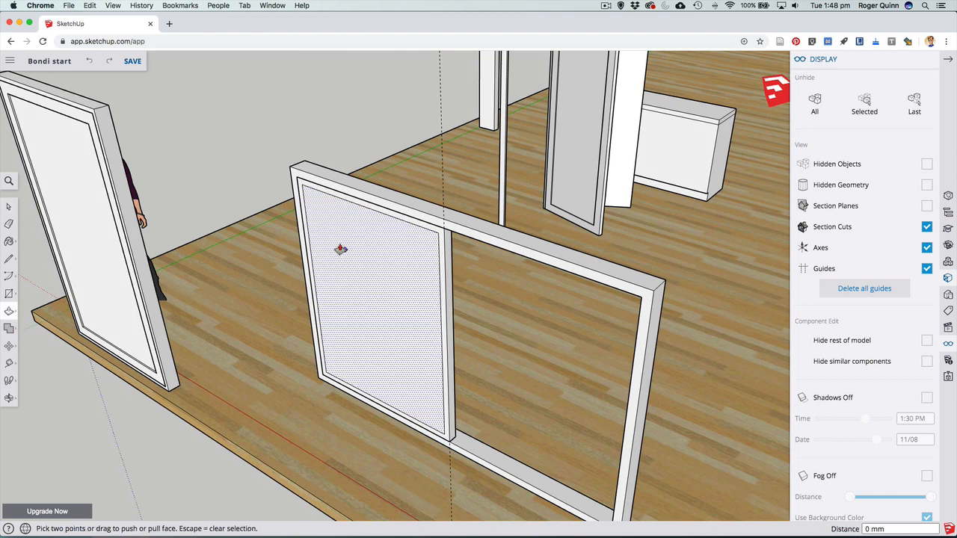
key("o")
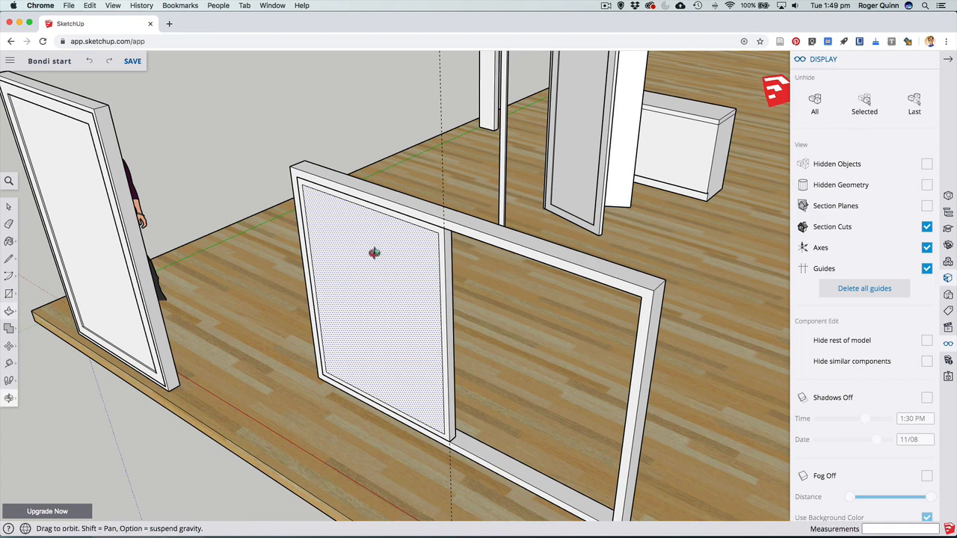
left_click_drag(357, 282, 376, 270)
middle_click_drag(385, 284, 333, 332, "shift")
left_click(8, 208)
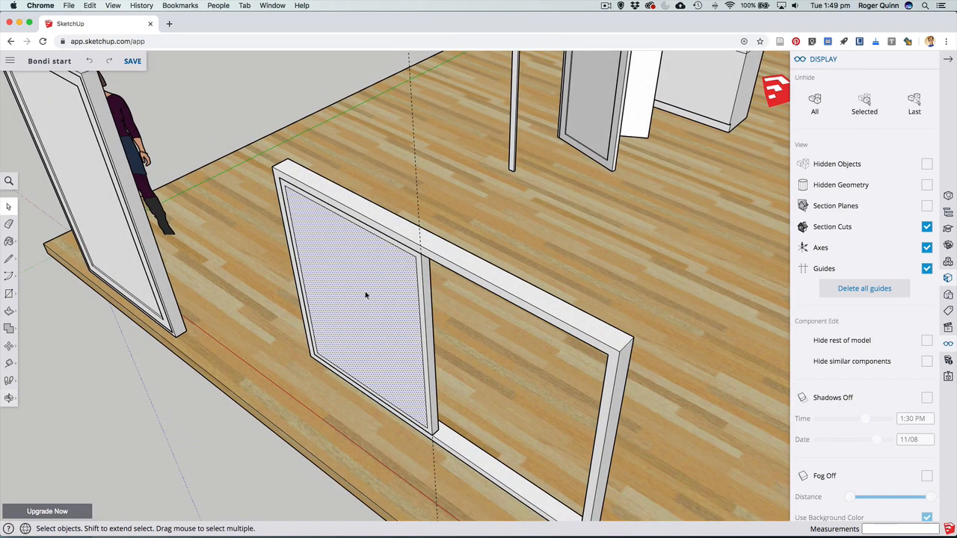
Step: Try pushing the sash's inner face back by 90 mm and by 45 mm, undoing each cut
key("p")
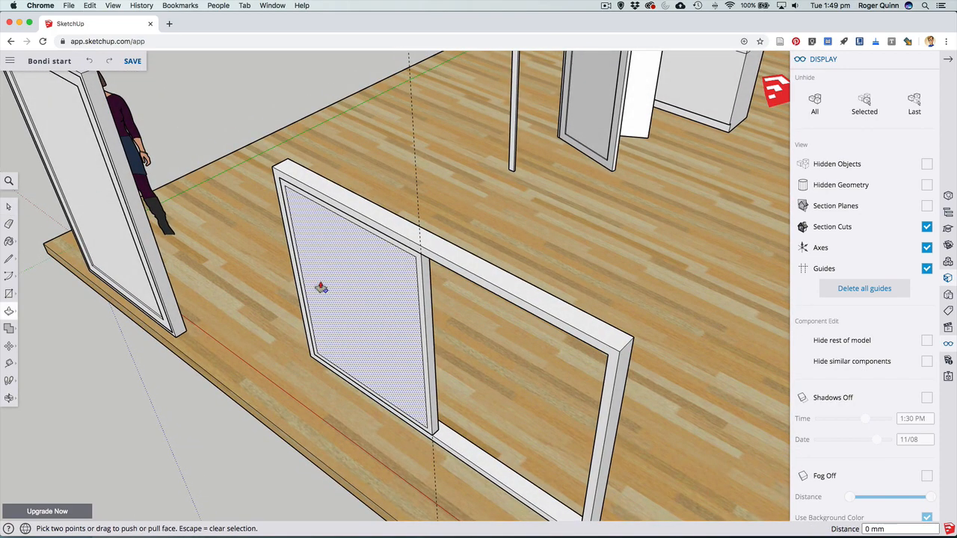
left_click(324, 300)
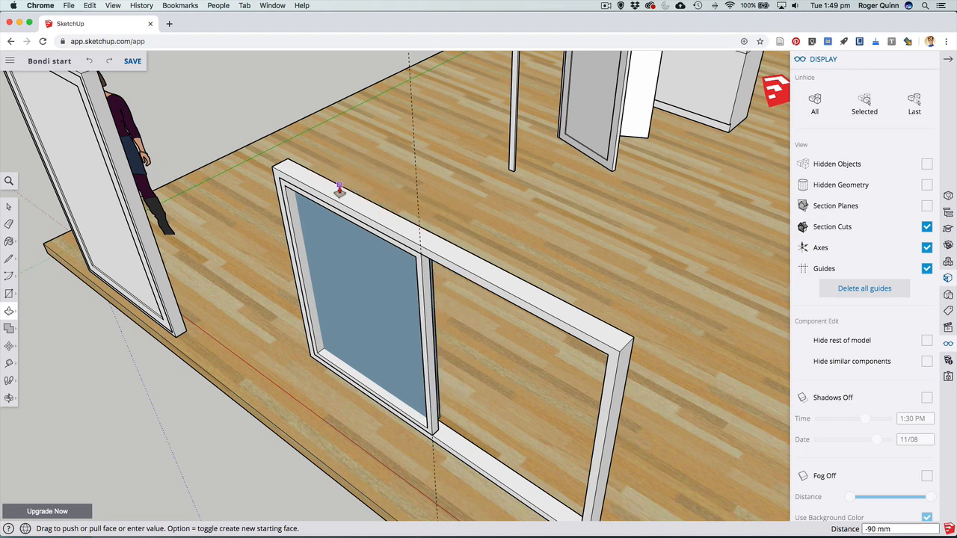
left_click(340, 189)
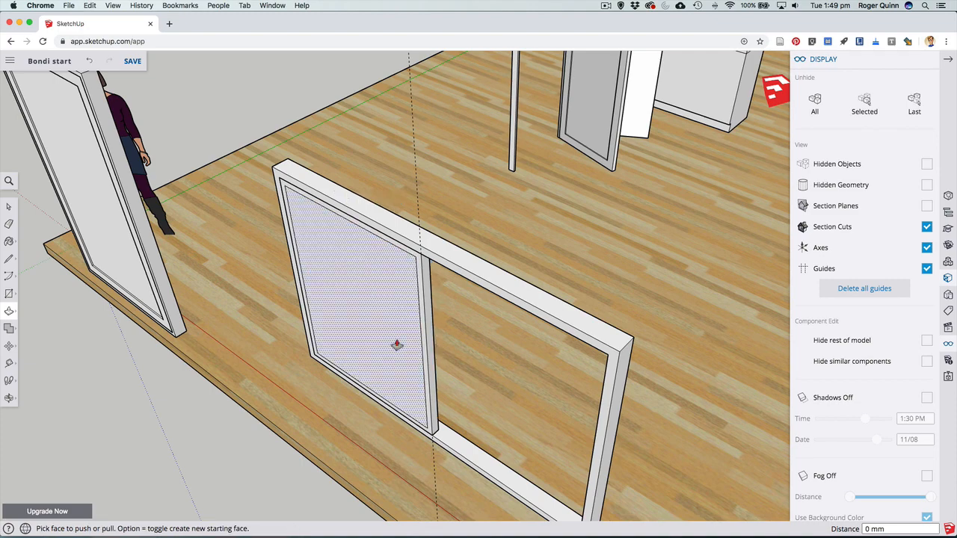
scroll(395, 343, "up", 3)
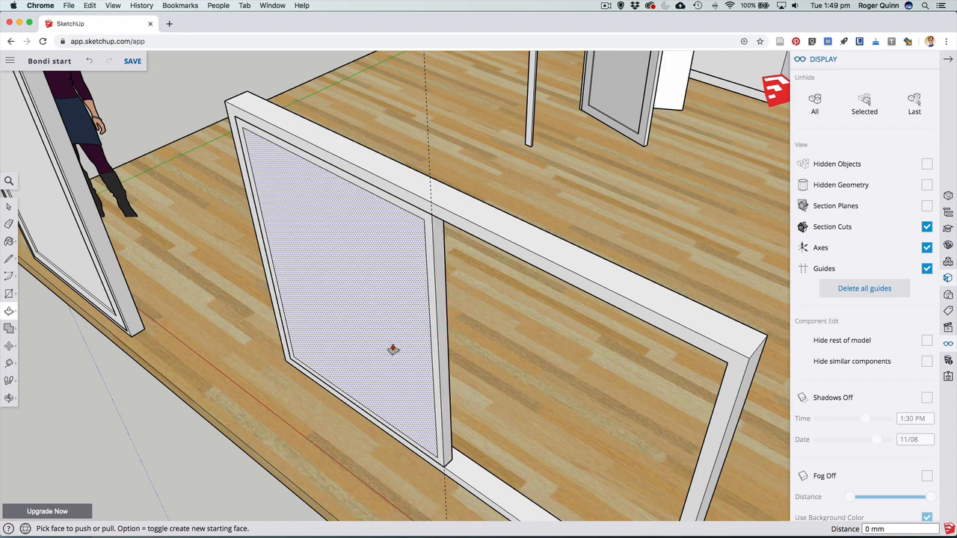
left_click(369, 329)
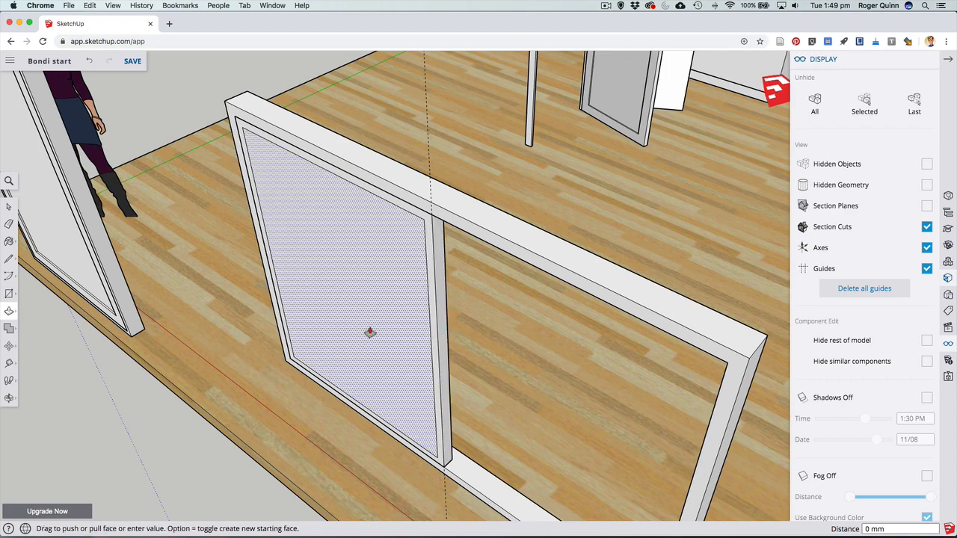
left_click(446, 339)
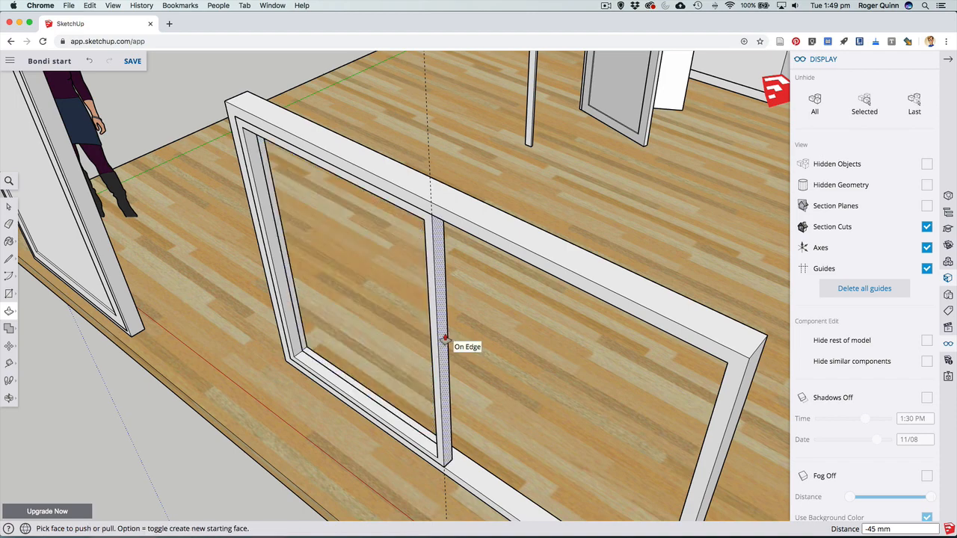
key("super+z")
Step: Measure the sash panel's thickness across its side edge with the Tape Measure
scroll(463, 359, "up", 5)
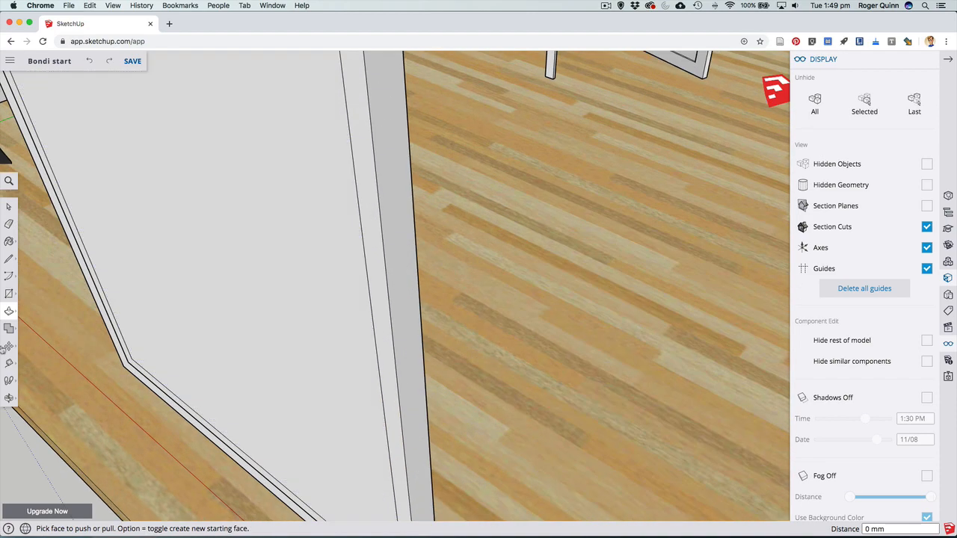
left_click(9, 364)
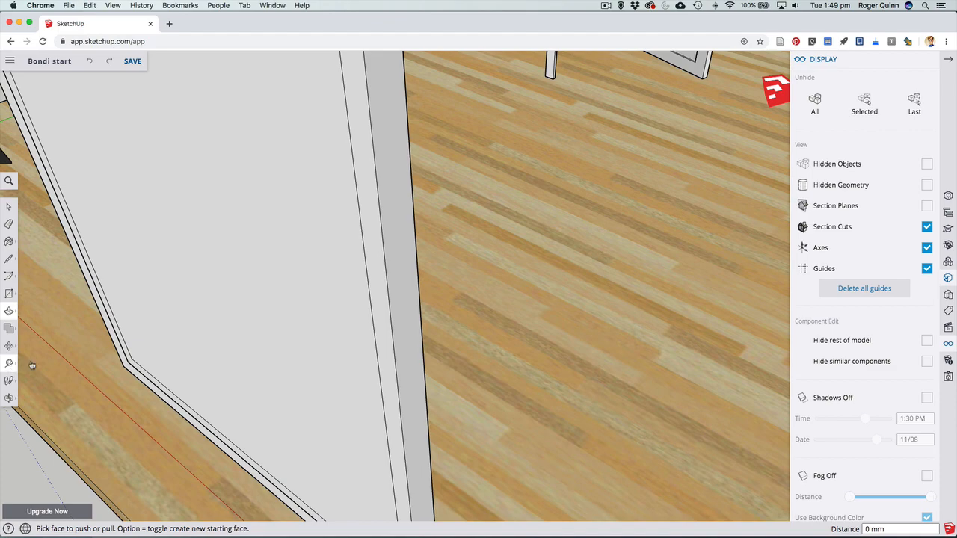
left_click(384, 256)
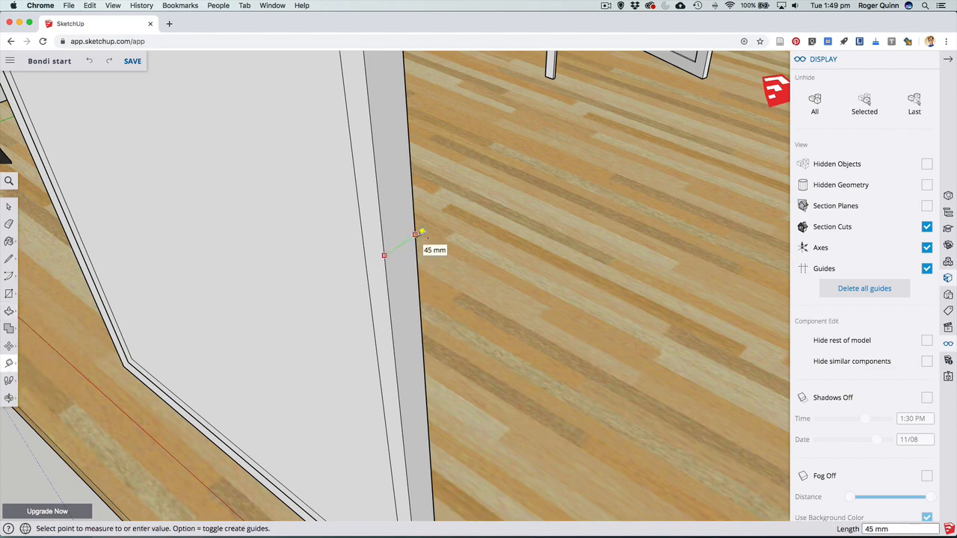
left_click(421, 233)
scroll(243, 331, "down", 5)
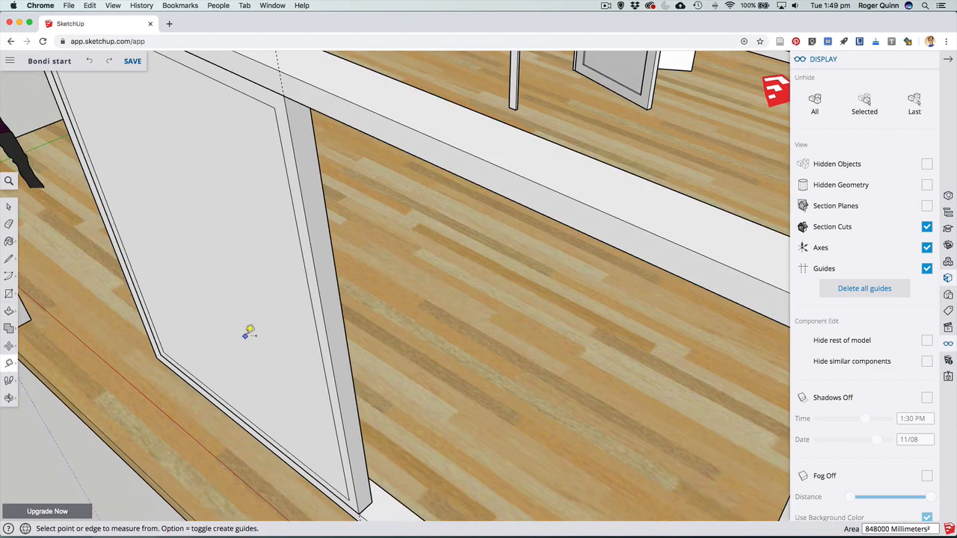
Step: Push the sash panel's inner face 45 mm through the panel to open it up
key("space")
left_click(206, 254)
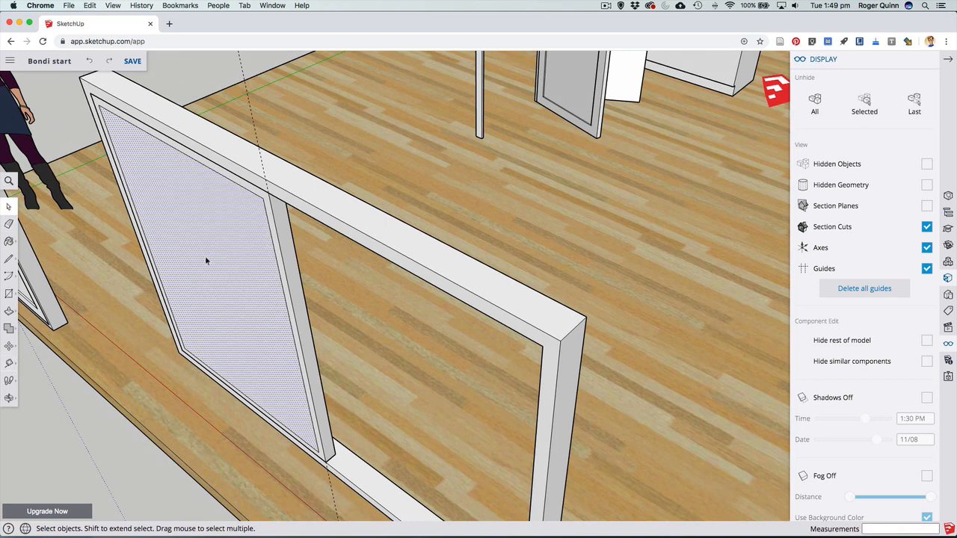
key("p")
left_click(198, 281)
type("45")
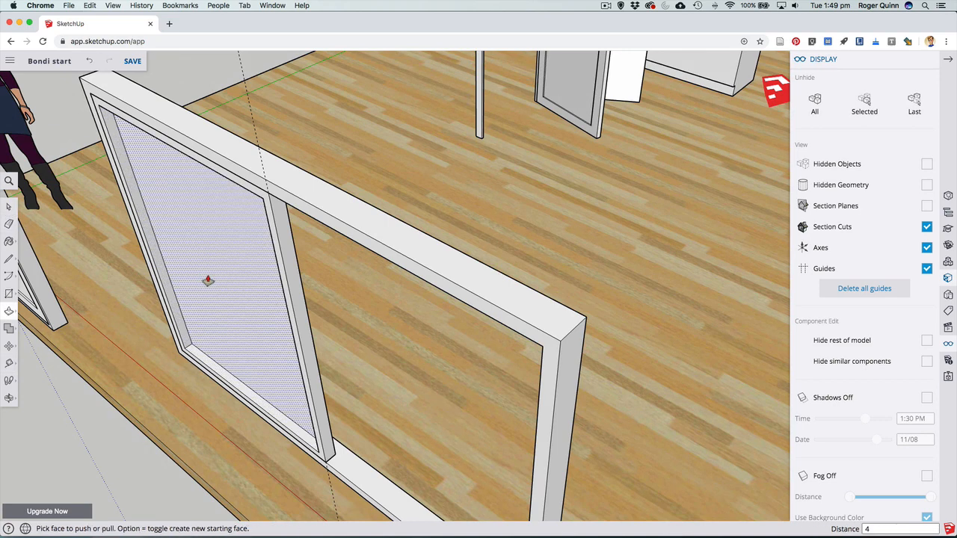
key("Return")
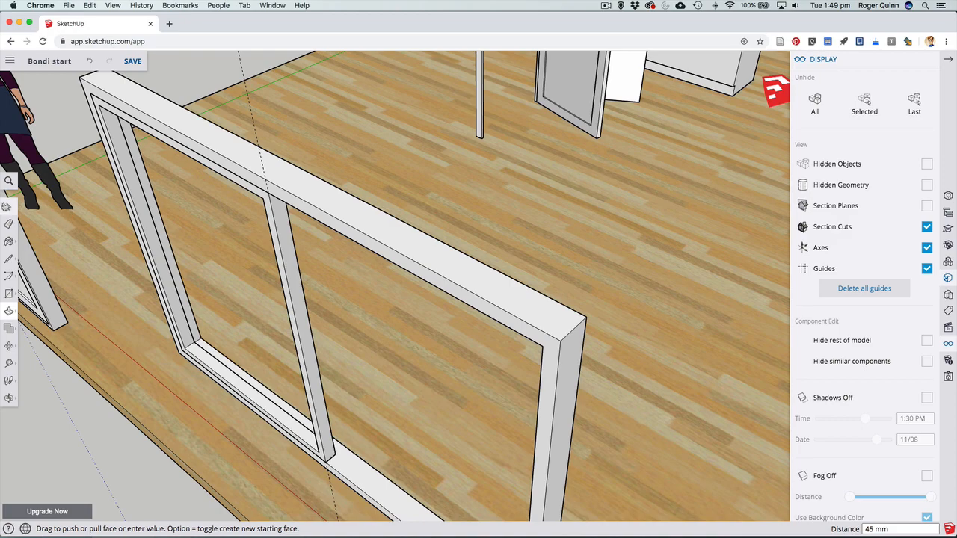
Step: Examine the opened sash inside the window frame, selecting a sash side face and the outer frame group in turn
left_click(9, 206)
middle_click_drag(254, 409, 349, 310)
middle_click_drag(281, 441, 250, 425, "shift")
scroll(240, 404, "down", 5)
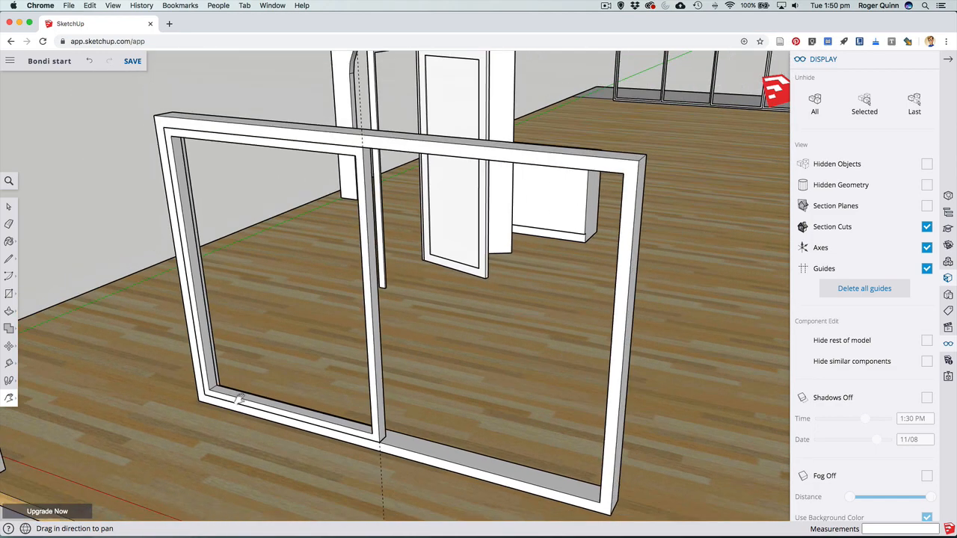
key("space")
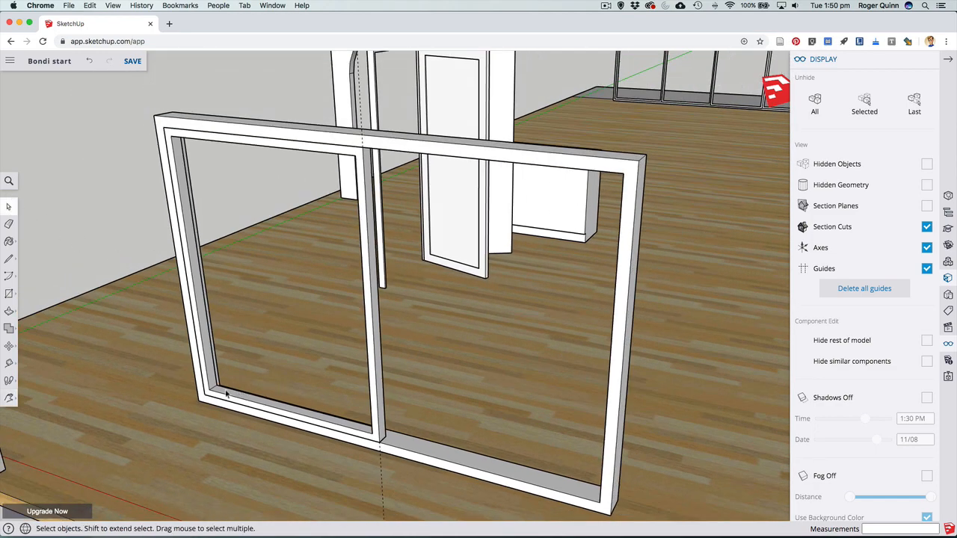
left_click(211, 383)
scroll(211, 383, "up", 3)
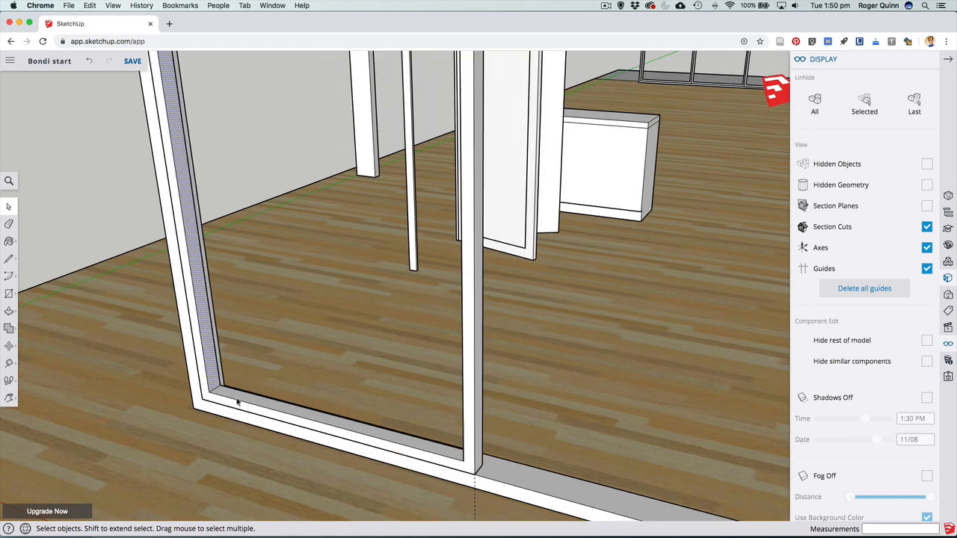
left_click(204, 410)
scroll(208, 417, "down", 5)
scroll(212, 422, "up", 5)
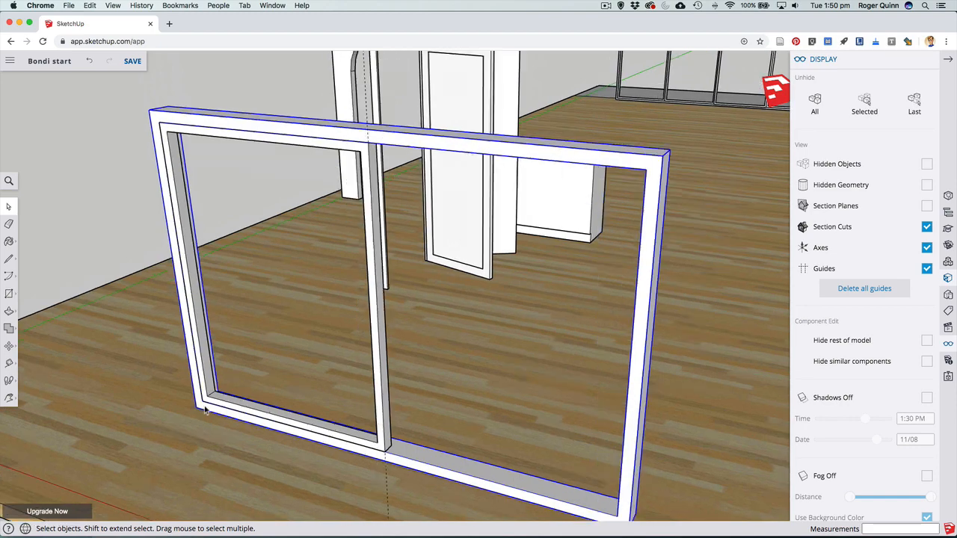
scroll(213, 425, "down", 3)
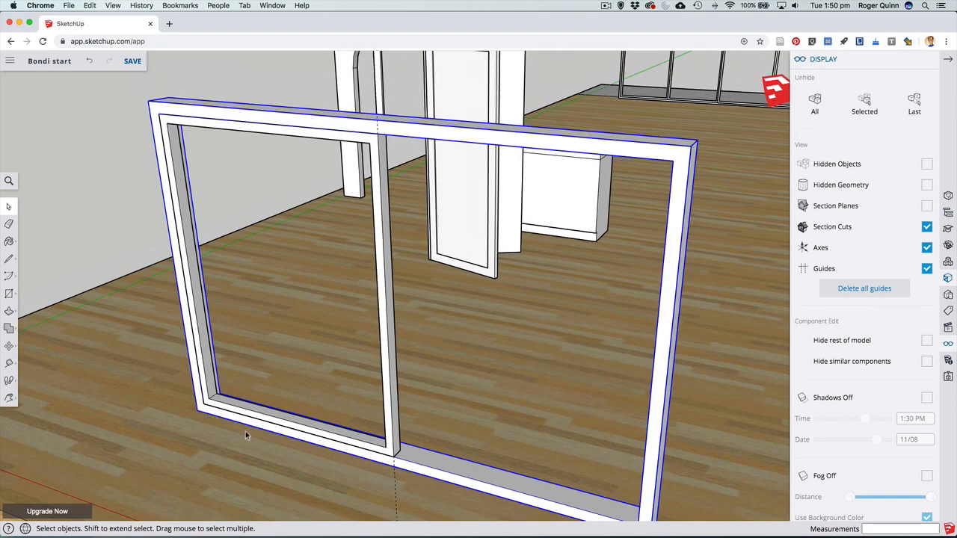
Step: Examine the sash's inner side face by selecting it alone and together with its bounding edges
left_click(207, 360)
scroll(207, 360, "up", 3)
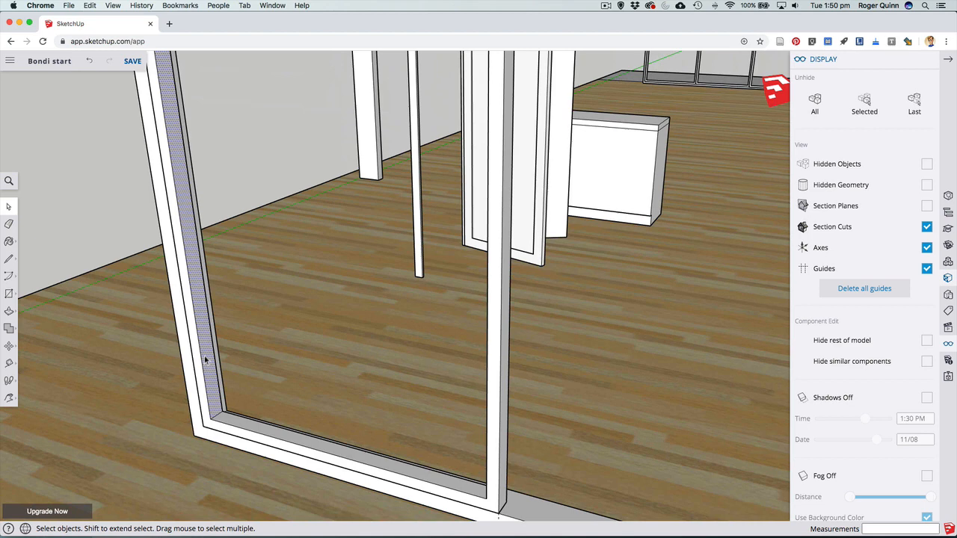
double_click(207, 359)
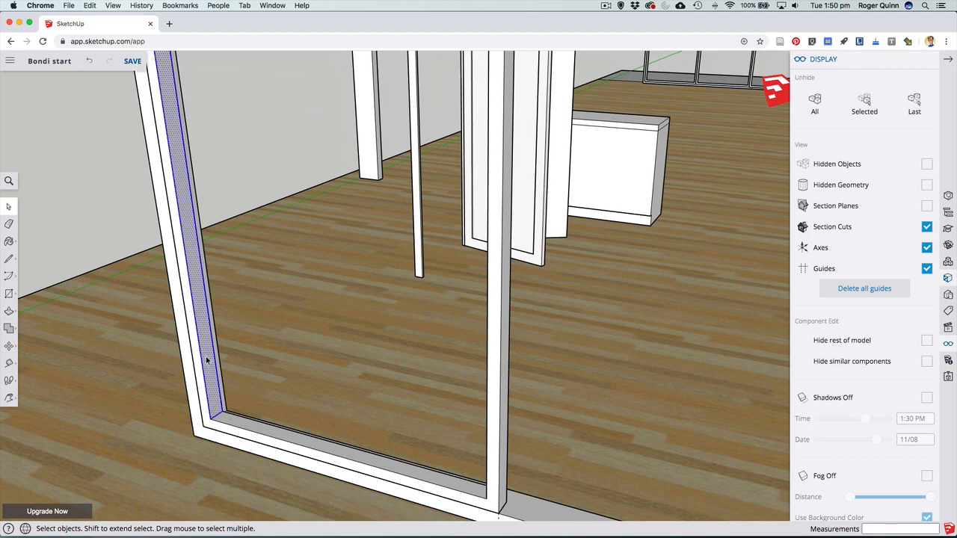
left_click(206, 359)
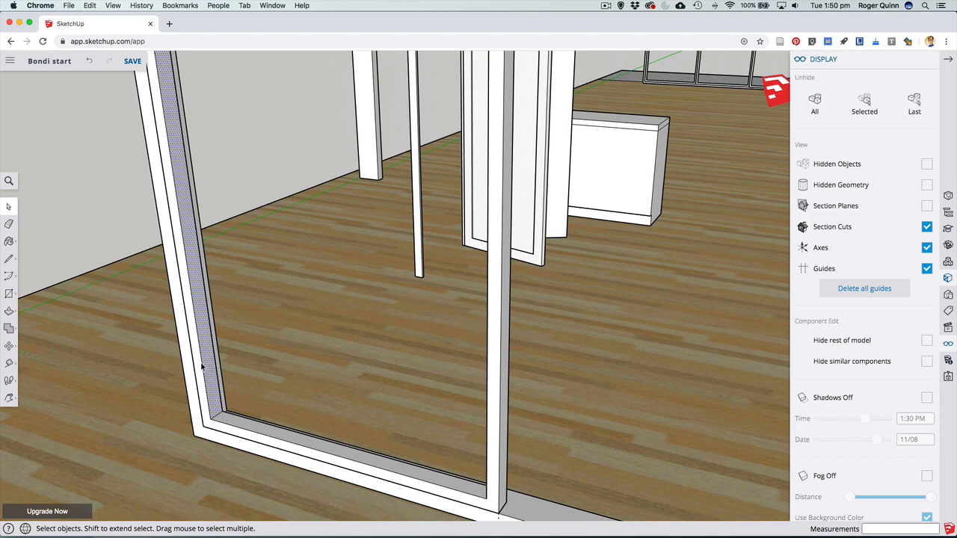
scroll(209, 392, "up", 2)
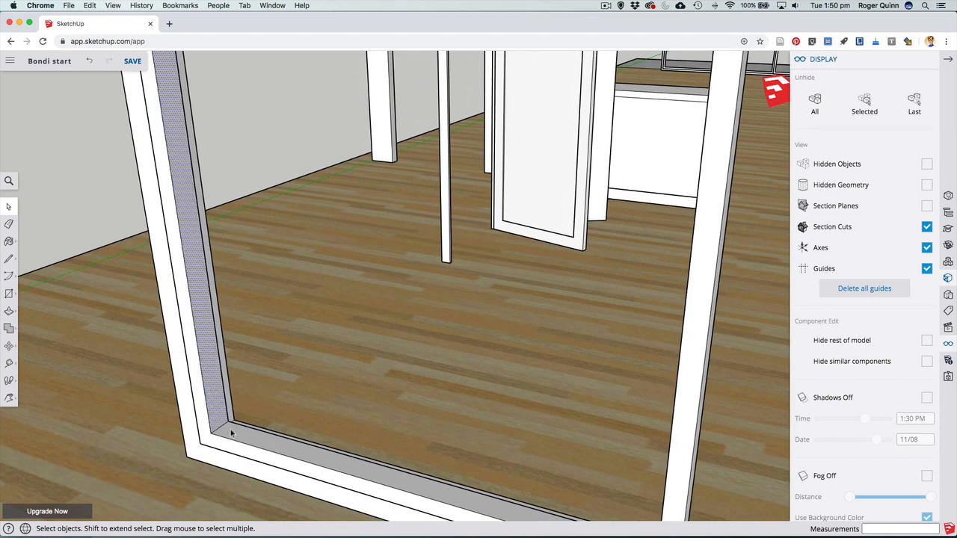
left_click(226, 427)
left_click(207, 392)
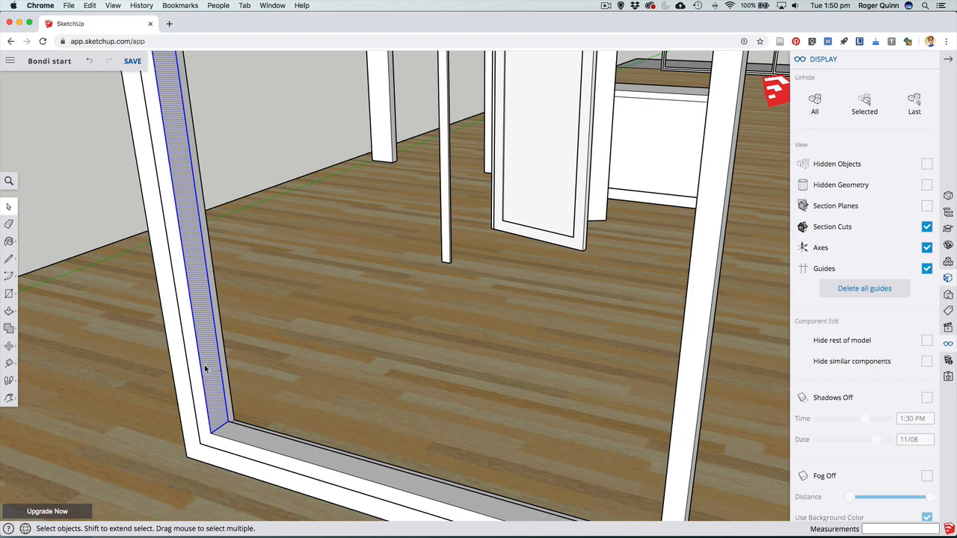
Step: Convert all the connected geometry of the sash into a component named "demo window 1800"
triple_click(203, 324)
scroll(198, 346, "down", 3)
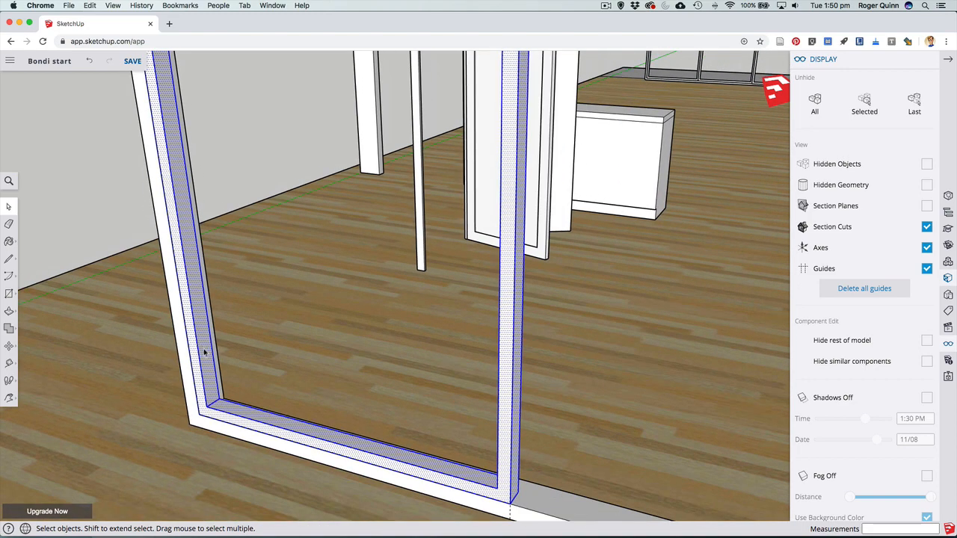
scroll(202, 359, "down", 8)
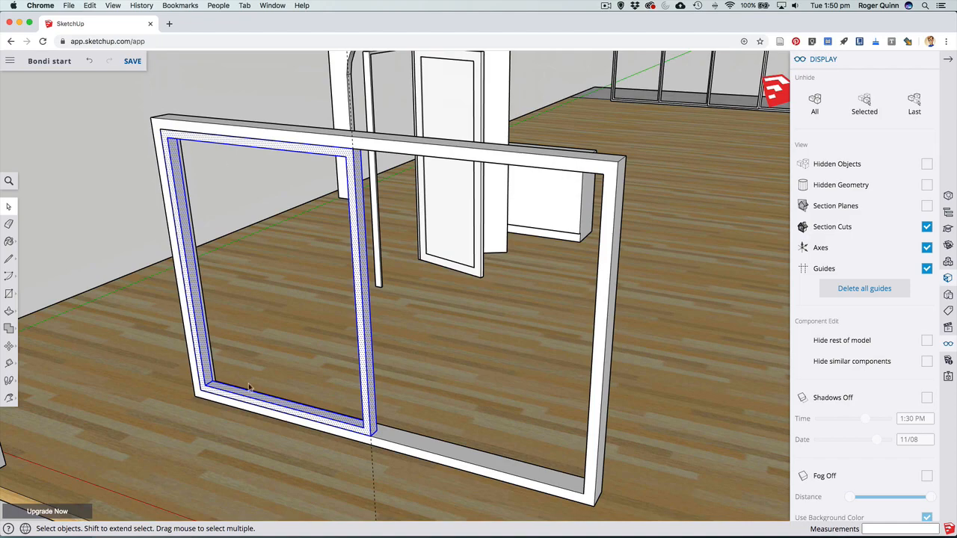
key("m")
mouse_move(358, 353)
middle_mouse_down()
mouse_move(284, 379)
mouse_move(314, 384)
mouse_move(506, 348)
mouse_move(369, 353)
middle_mouse_up()
scroll(369, 353, "down", 10)
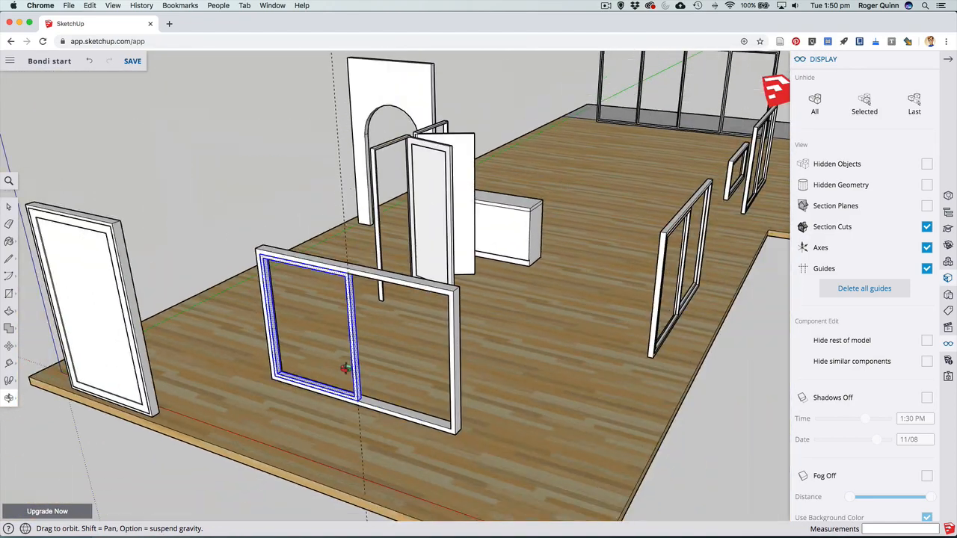
scroll(331, 367, "up", 8)
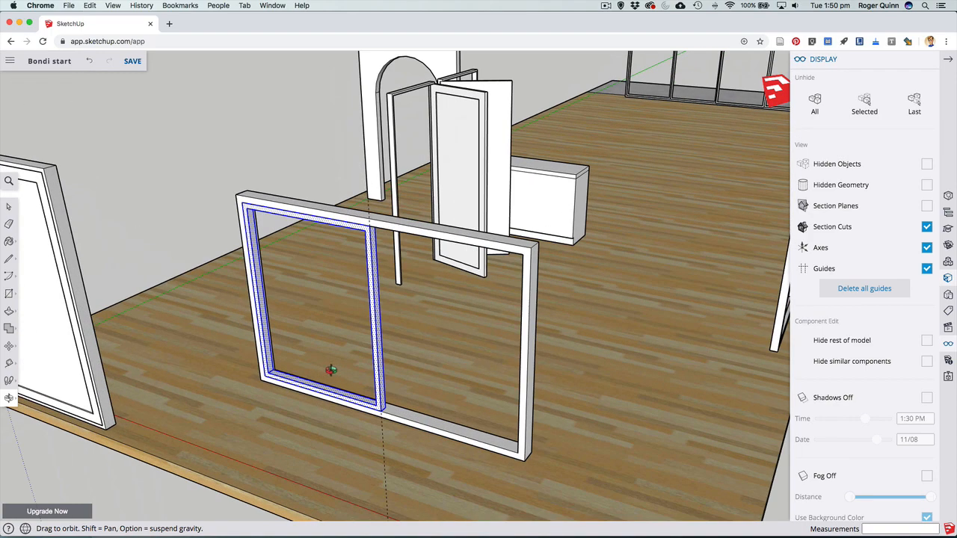
scroll(311, 368, "down", 3)
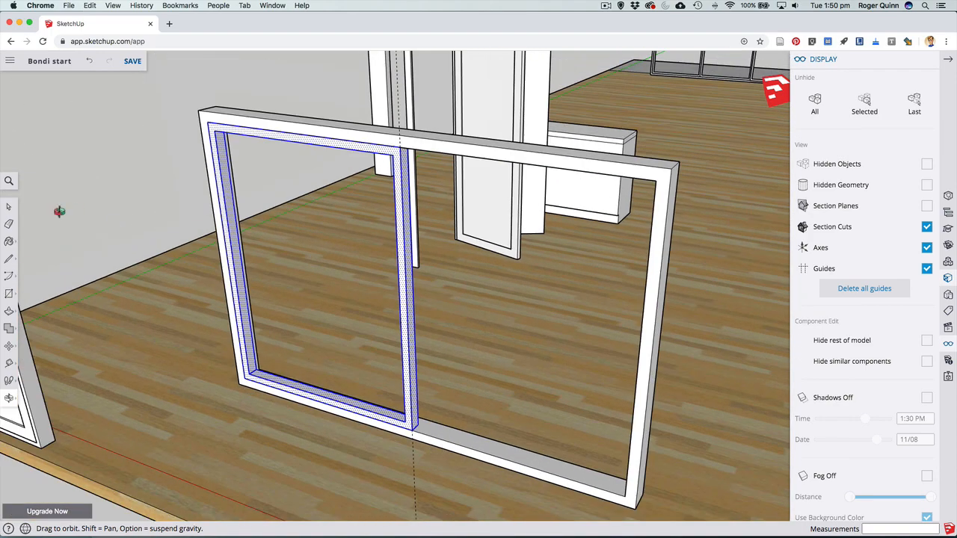
left_click(8, 206)
right_click(238, 287)
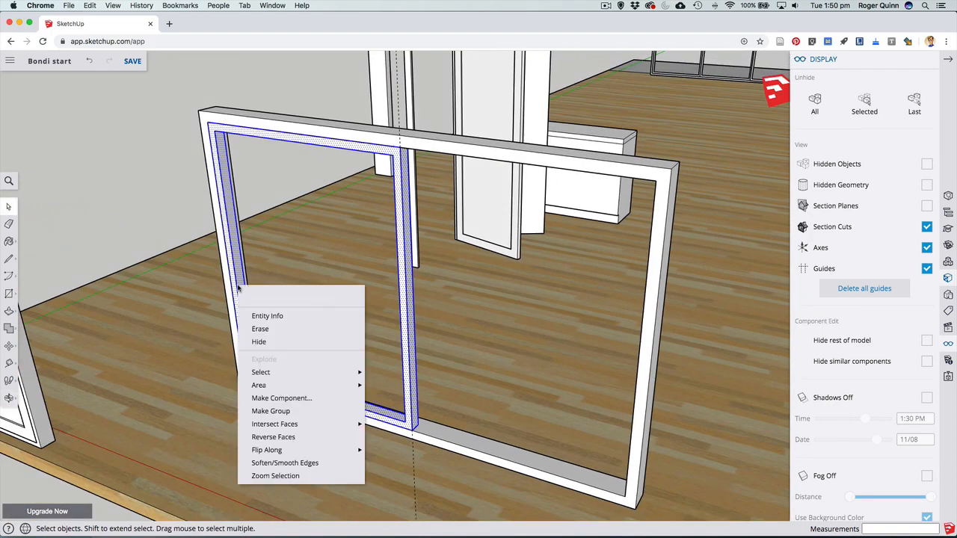
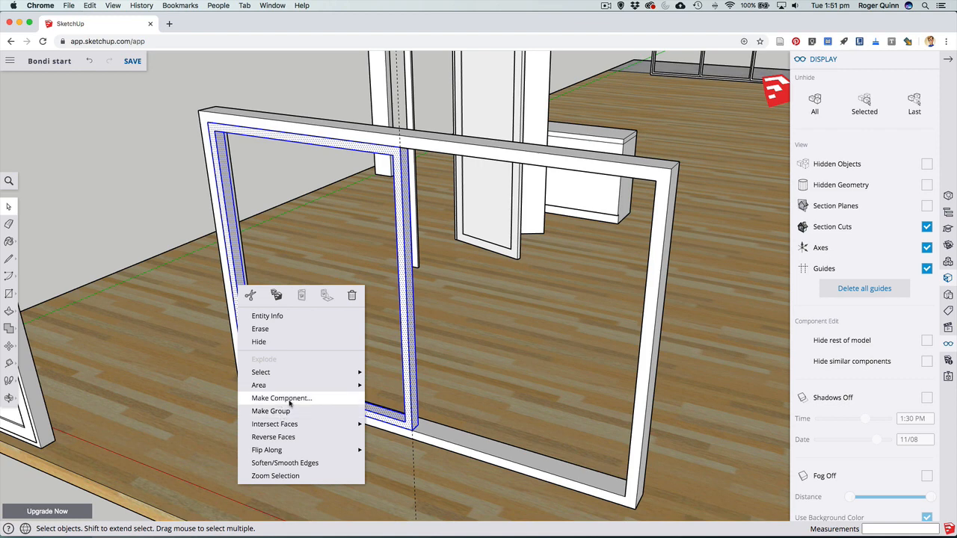
left_click(285, 401)
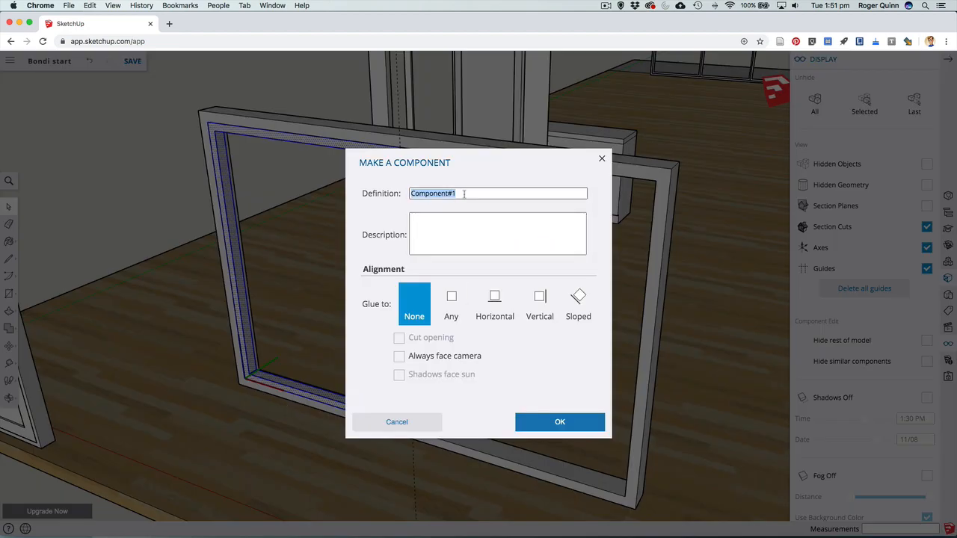
type("demo window 1800")
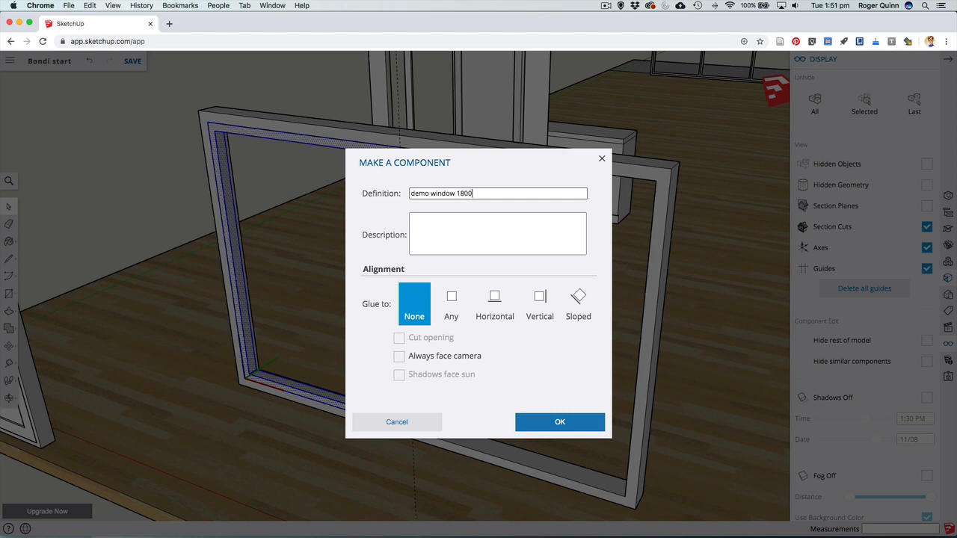
left_click(548, 426)
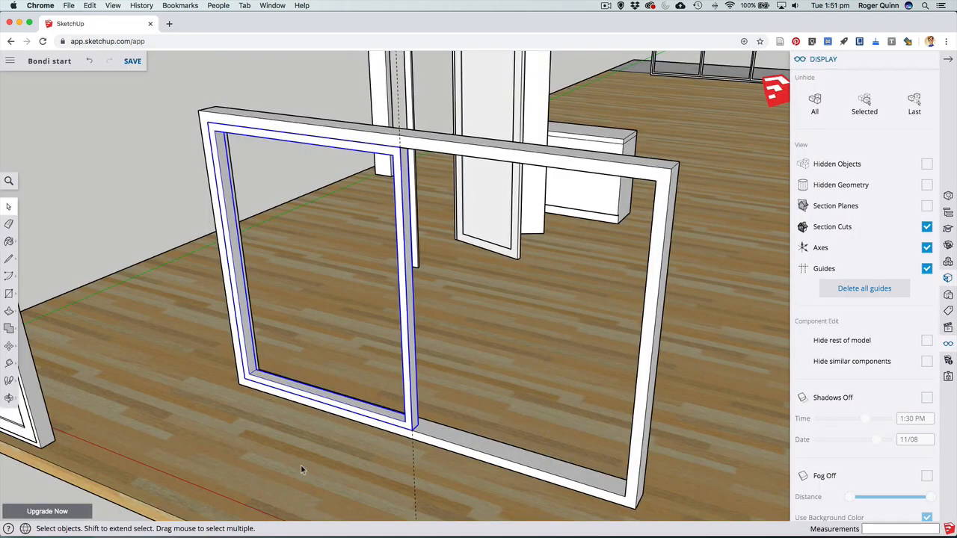
Step: Check that the outer frame and the sash component select separately, opening the component for editing and closing it again
left_click(451, 446)
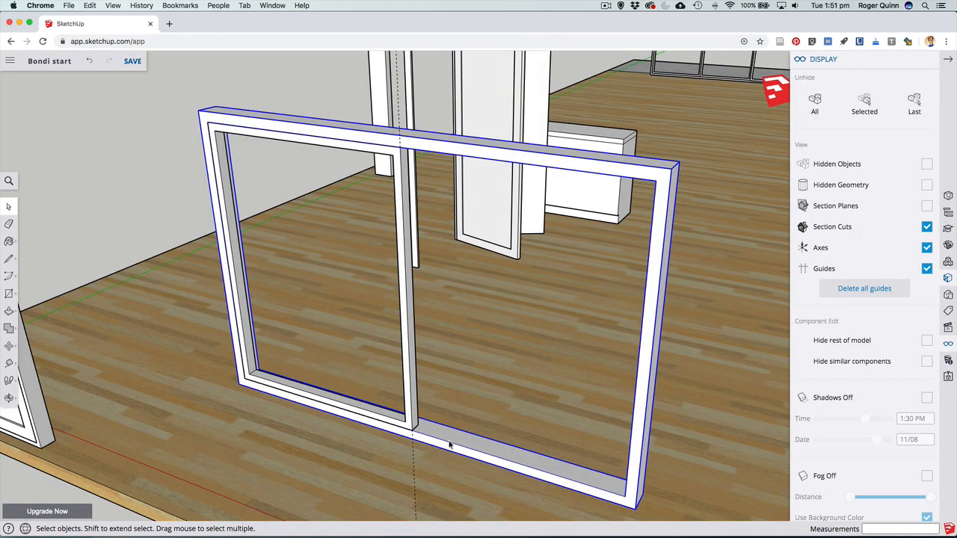
left_click(377, 417)
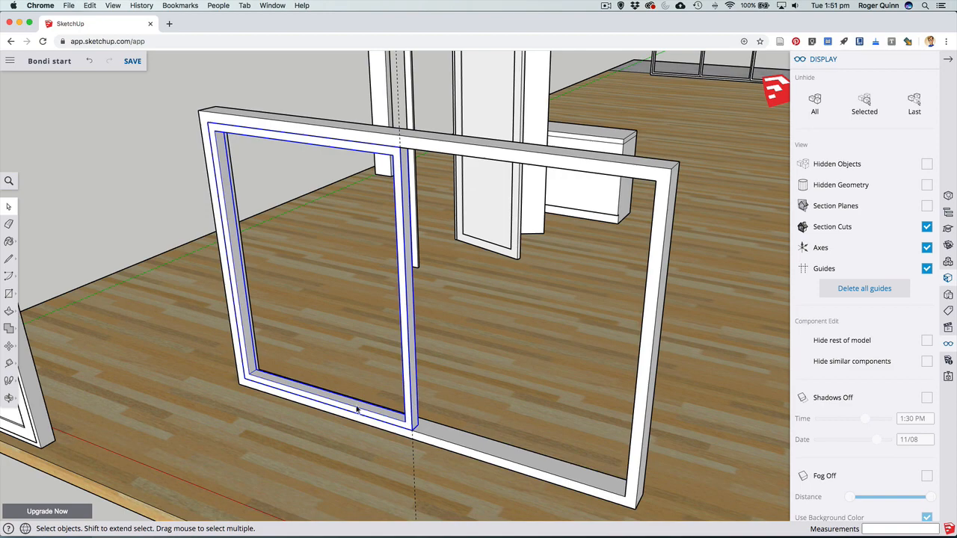
scroll(357, 409, "up", 5)
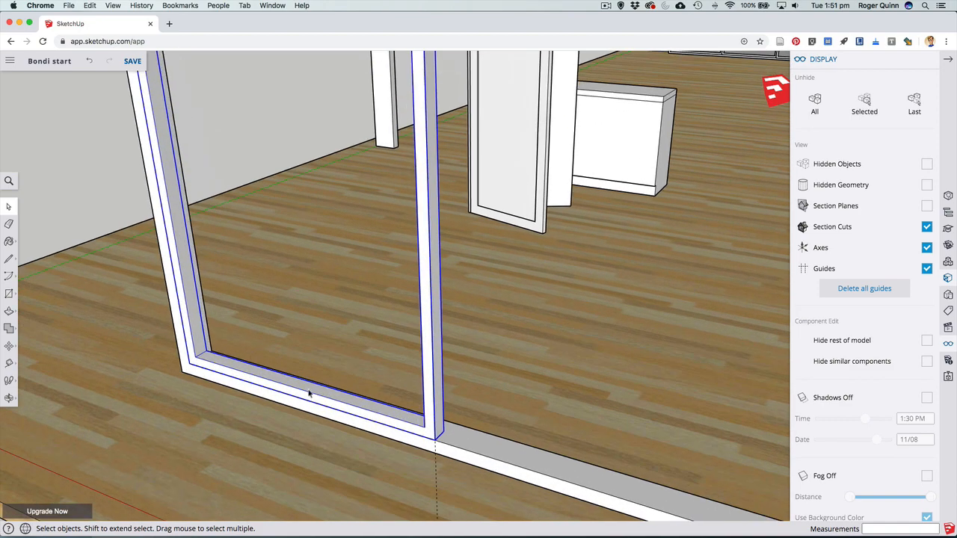
double_click(308, 394)
left_click(283, 386)
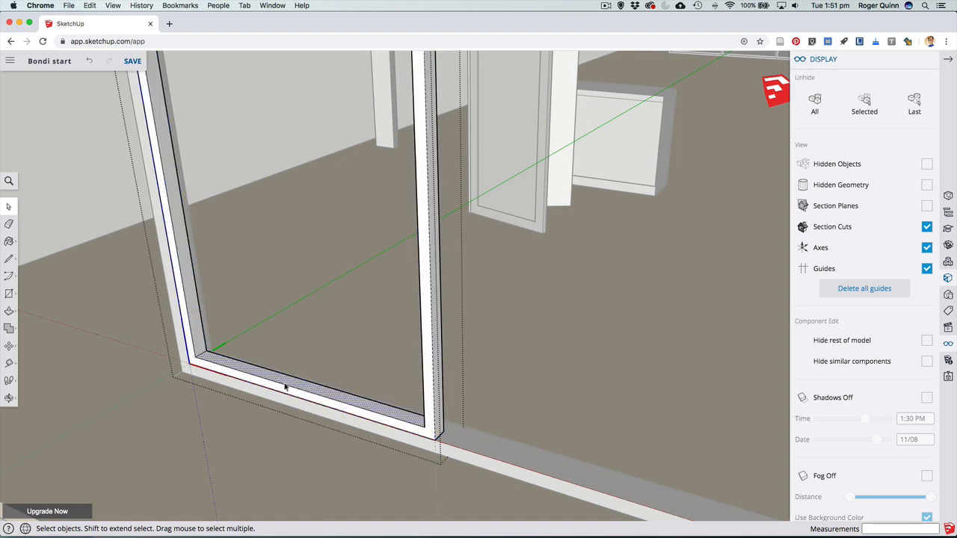
left_click(299, 391)
scroll(297, 402, "down", 5)
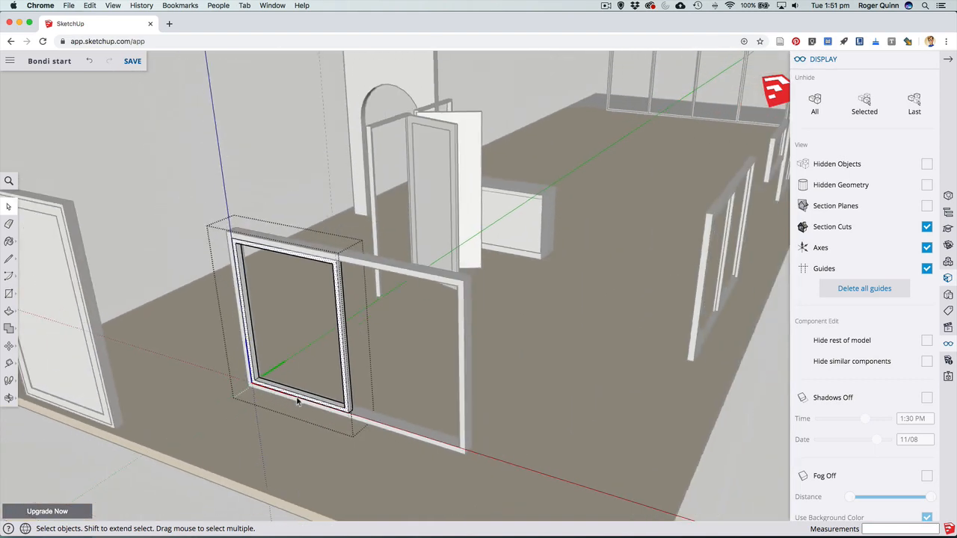
left_click(150, 141)
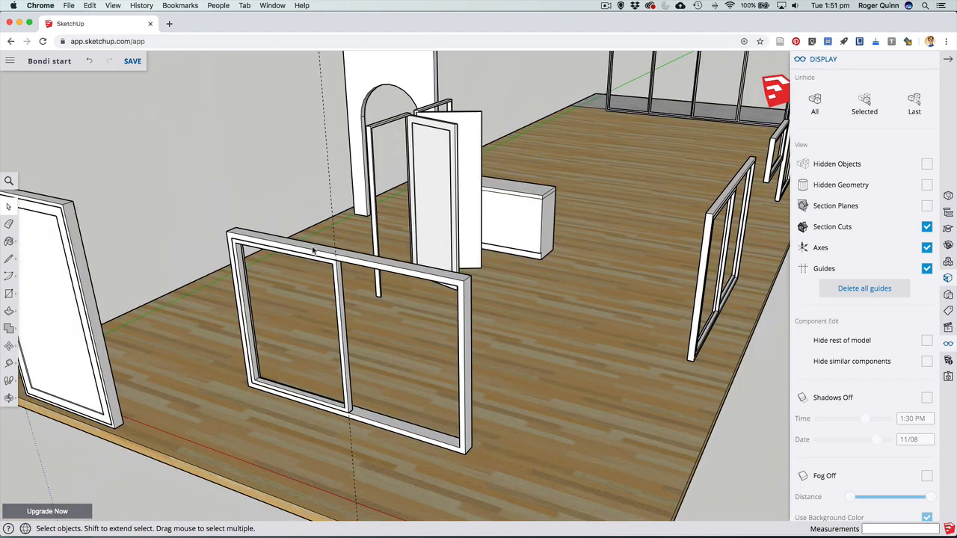
Step: View the window frame and its sash component from the front
key("o")
left_click_drag(299, 403, 402, 427)
key("h")
scroll(303, 397, "up", 3)
key("o")
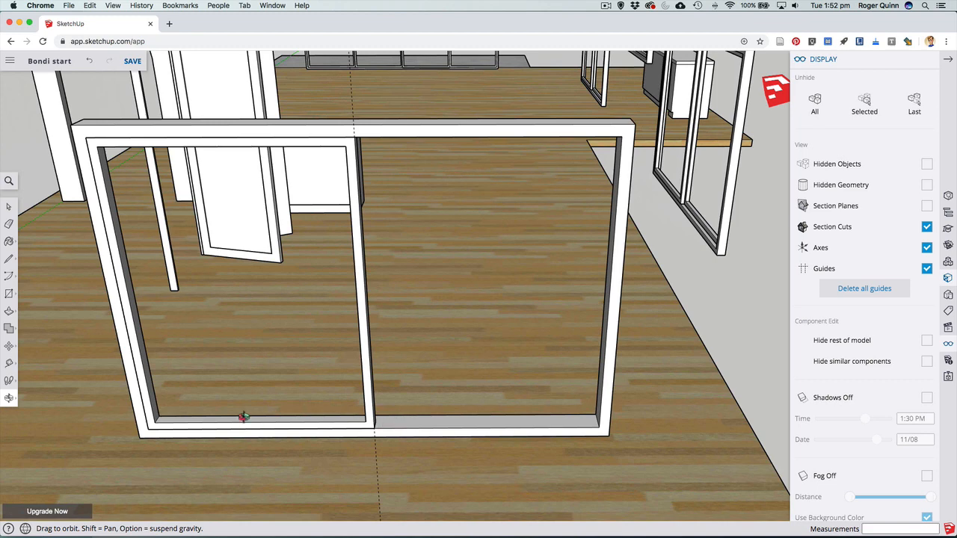
Step: Try to copy the left sash into the empty right half of the window frame
left_click(9, 207)
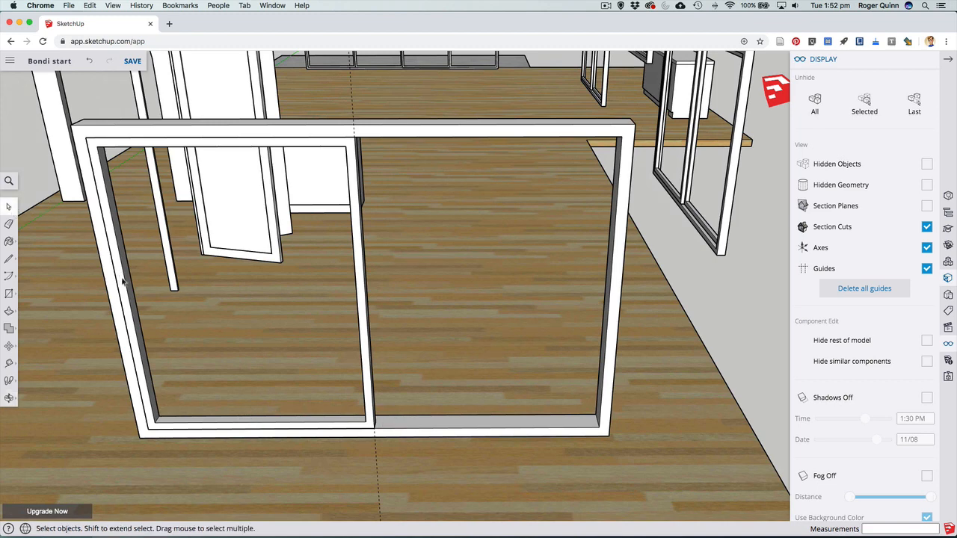
left_click(124, 283)
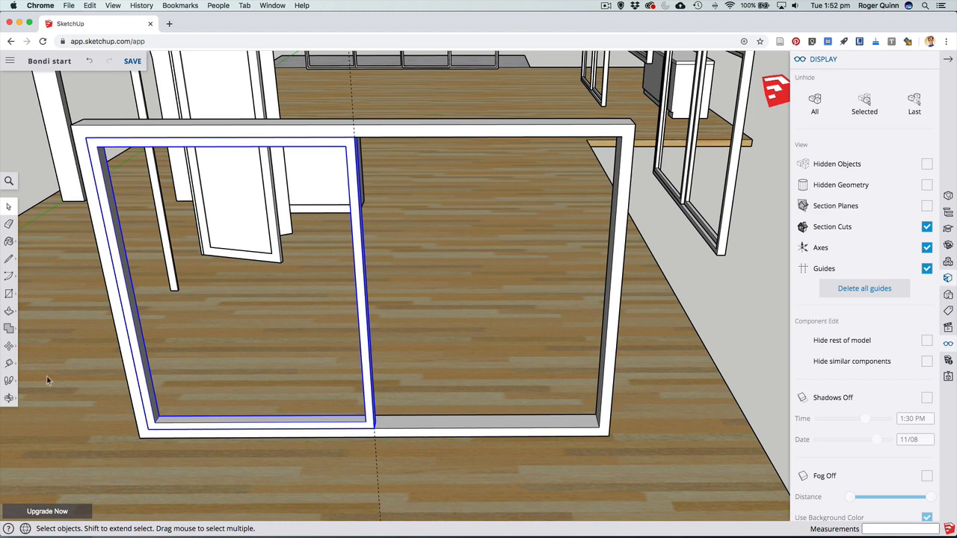
left_click(9, 346)
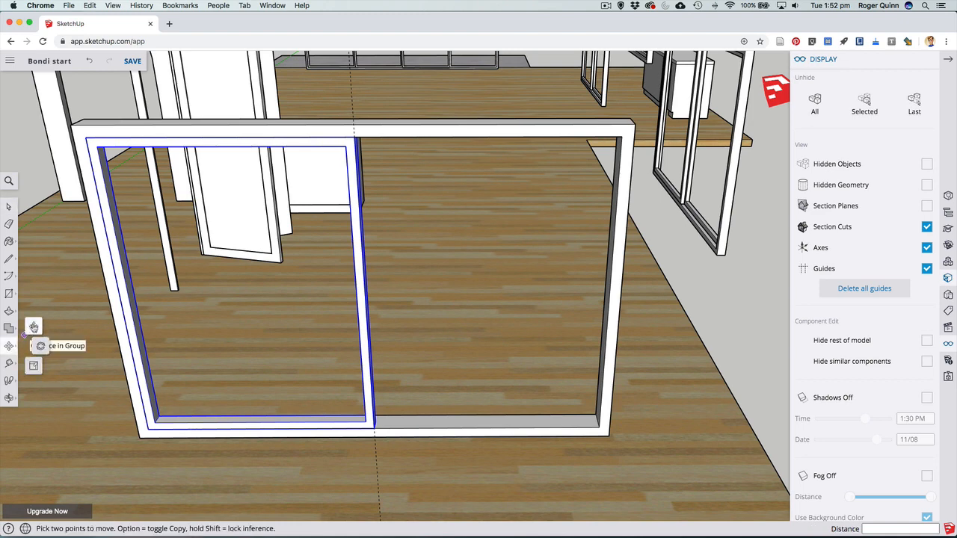
left_click(150, 426)
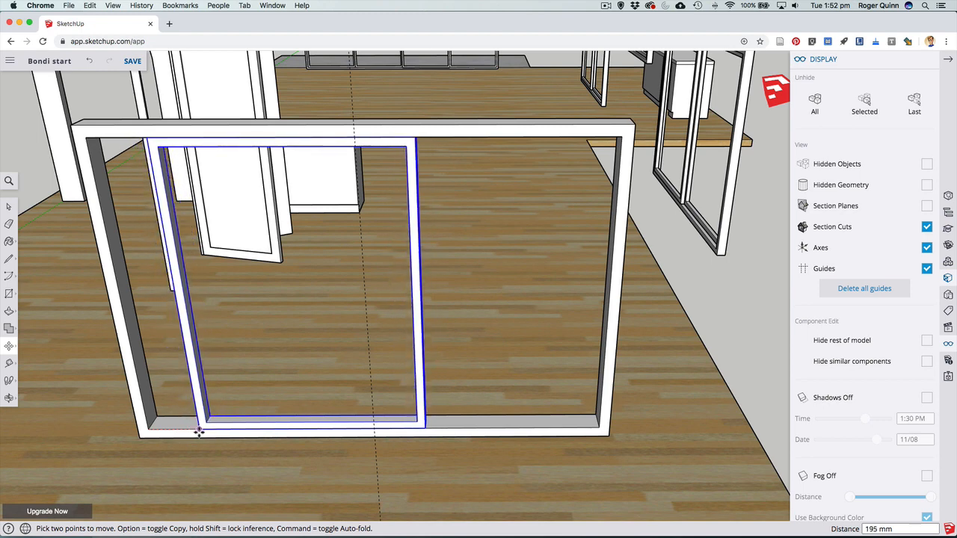
key("alt")
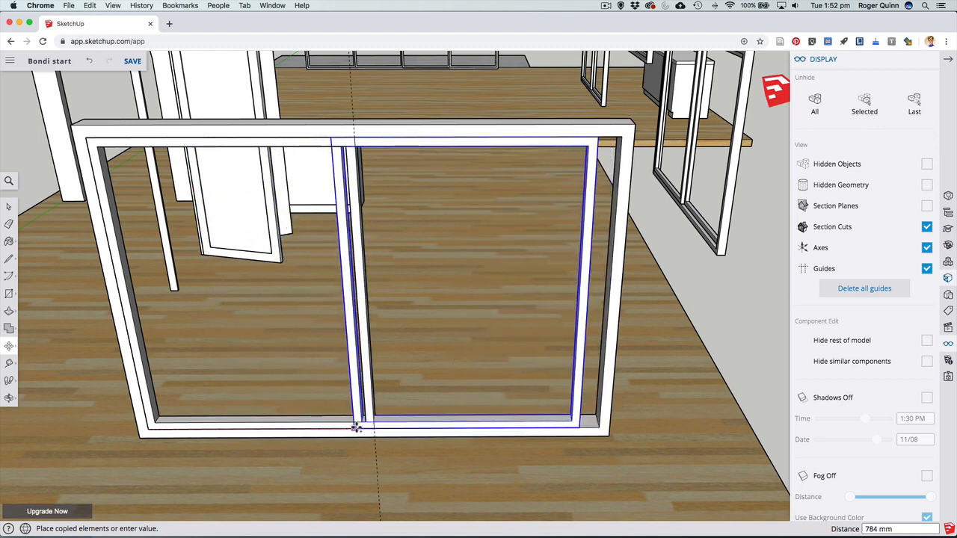
left_click(374, 429)
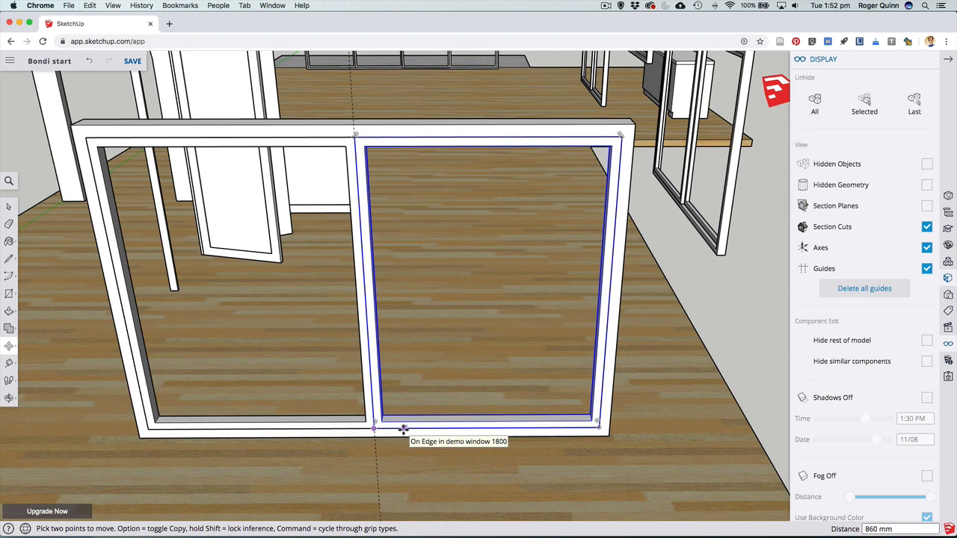
key("super+z")
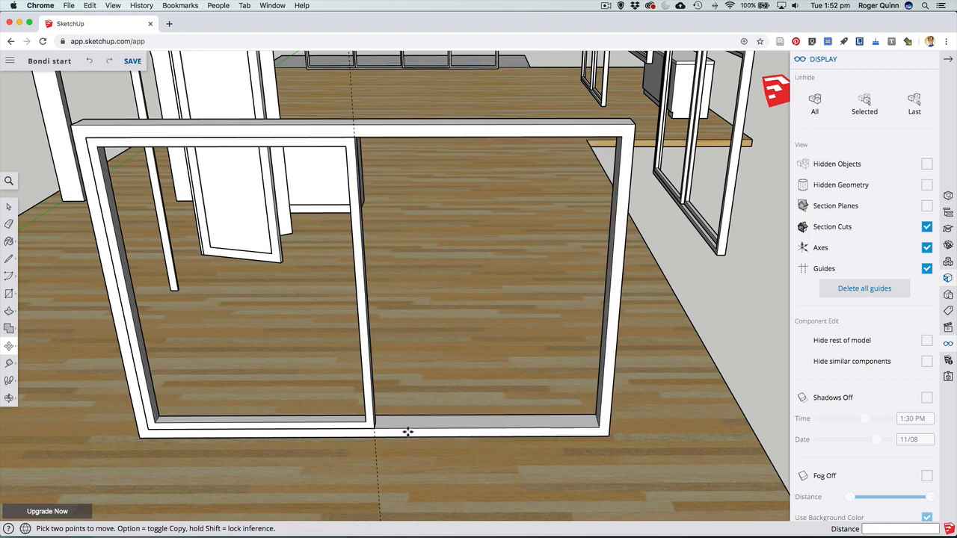
Step: Copy the left sash from its lower-left corner to the centre guide, filling the right half of the frame
left_click(9, 206)
left_click(123, 276)
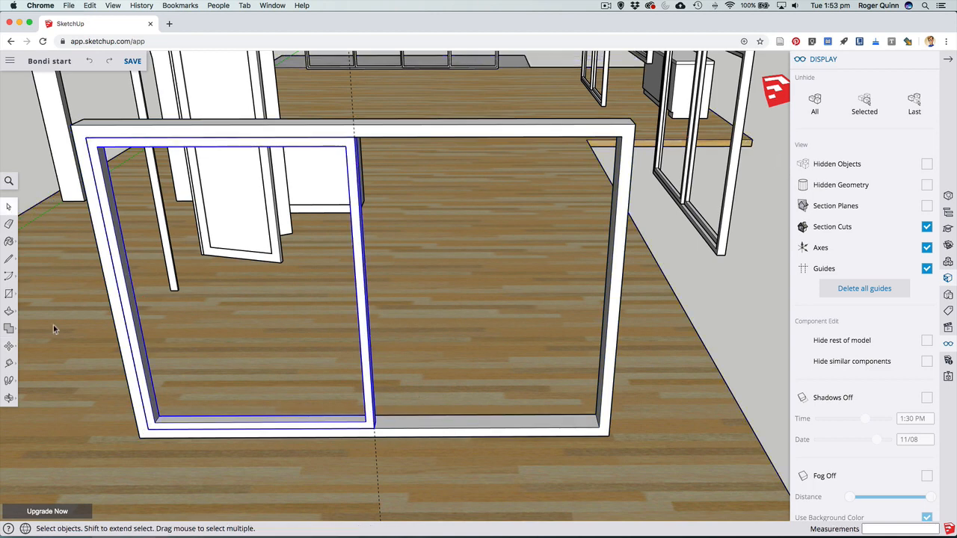
left_click(9, 345)
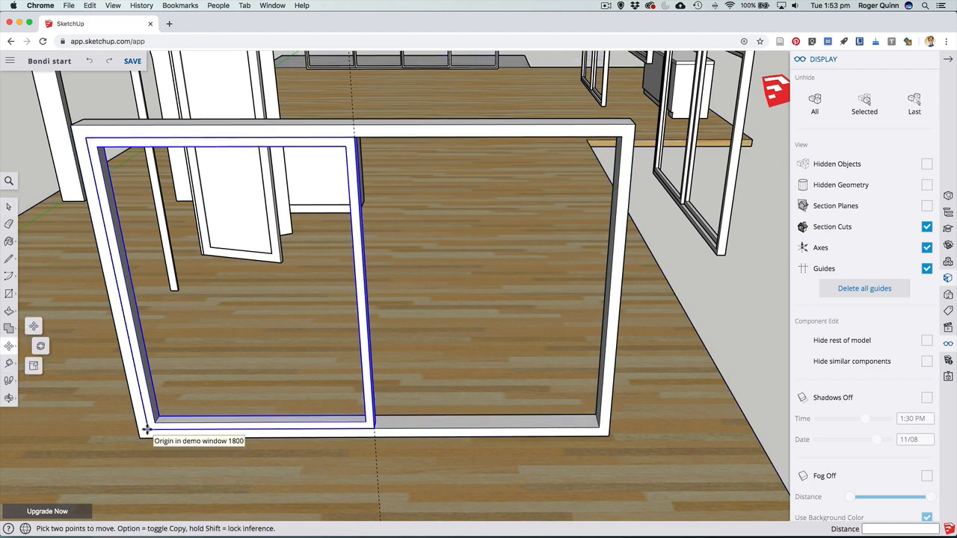
left_click(142, 430)
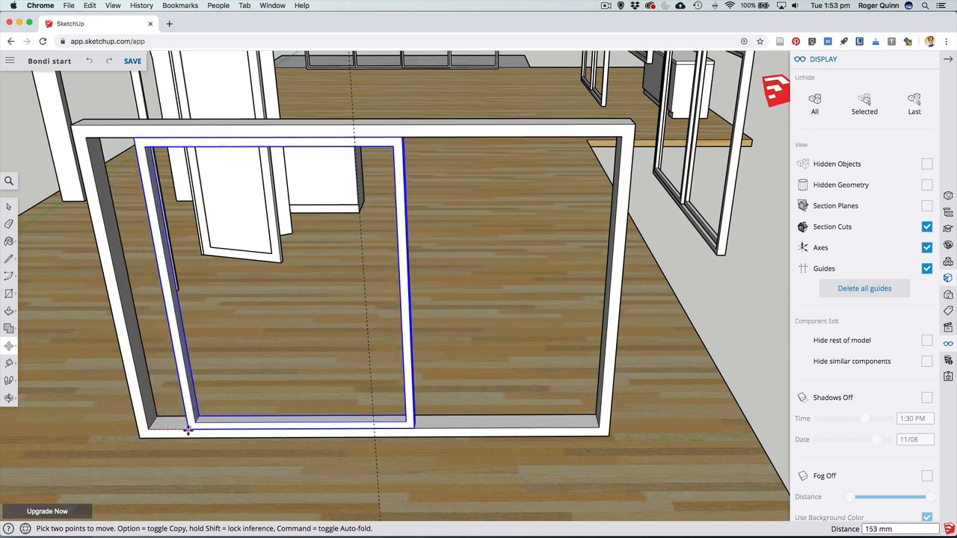
key("alt")
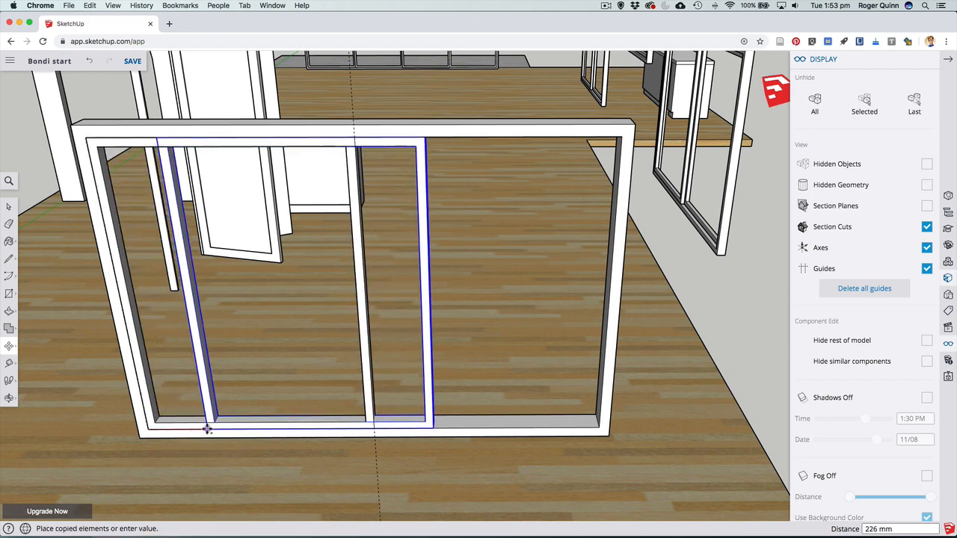
left_click(377, 427)
Step: Move the copied right sash 45 mm back through the frame depth so it sits behind the left sash
scroll(407, 426, "up", 5)
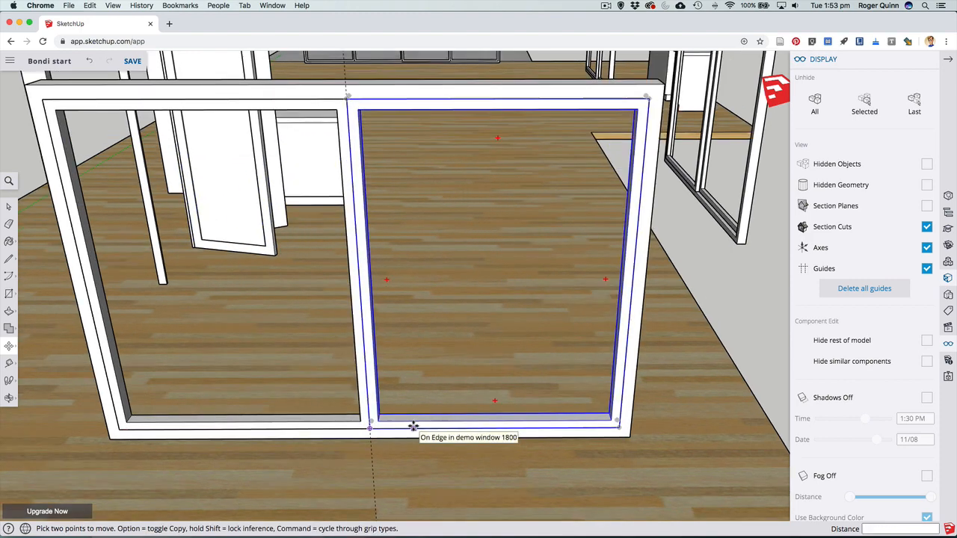
key("o")
left_click_drag(414, 425, 333, 444)
key("m")
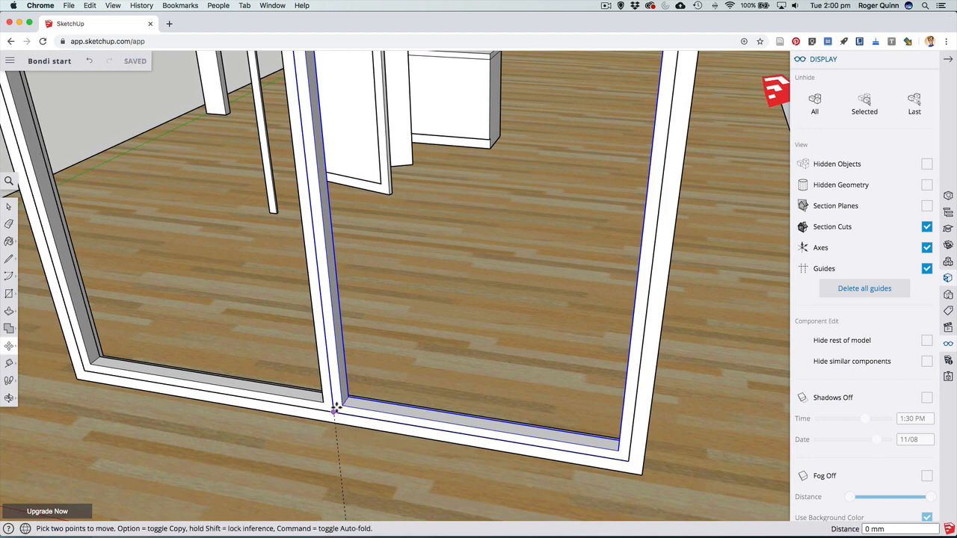
left_click(335, 408)
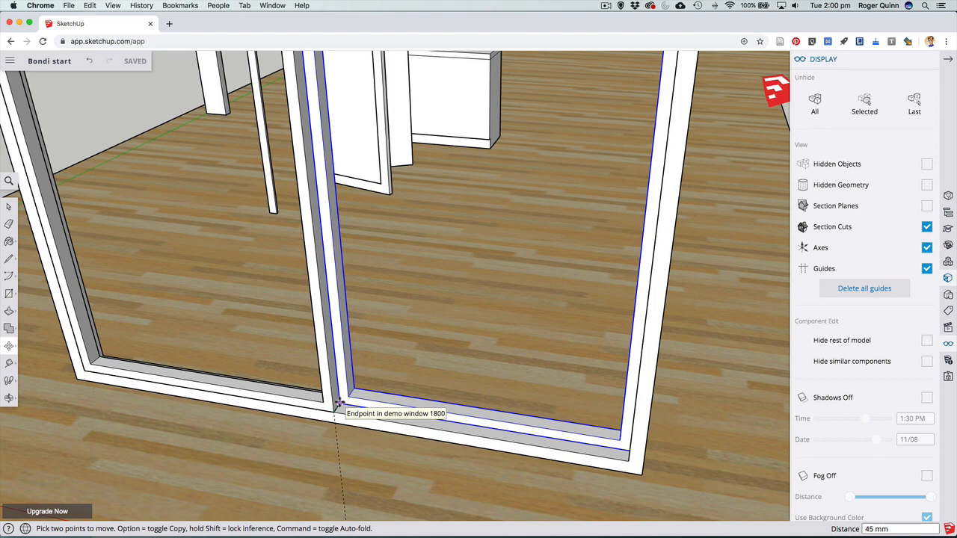
left_click(338, 407)
scroll(336, 403, "up", 3)
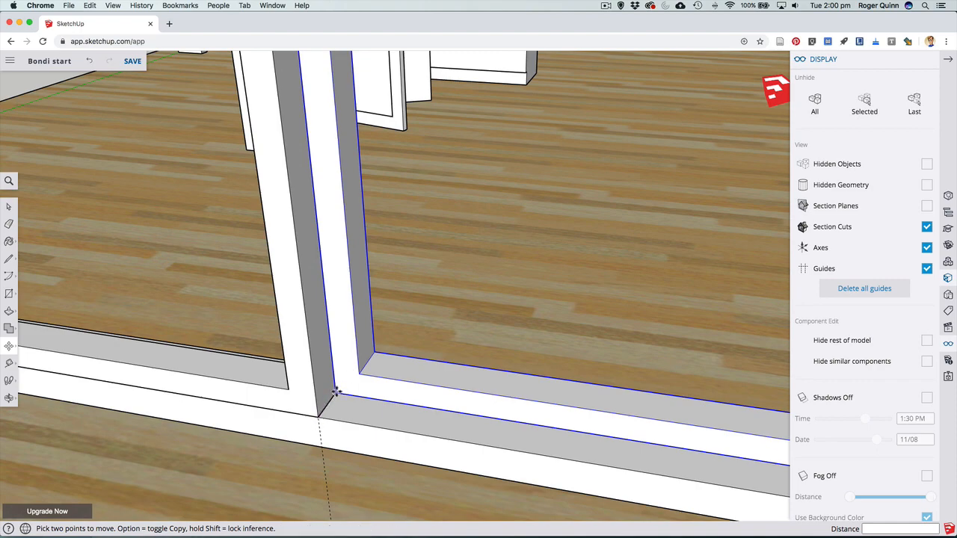
scroll(335, 391, "down", 5)
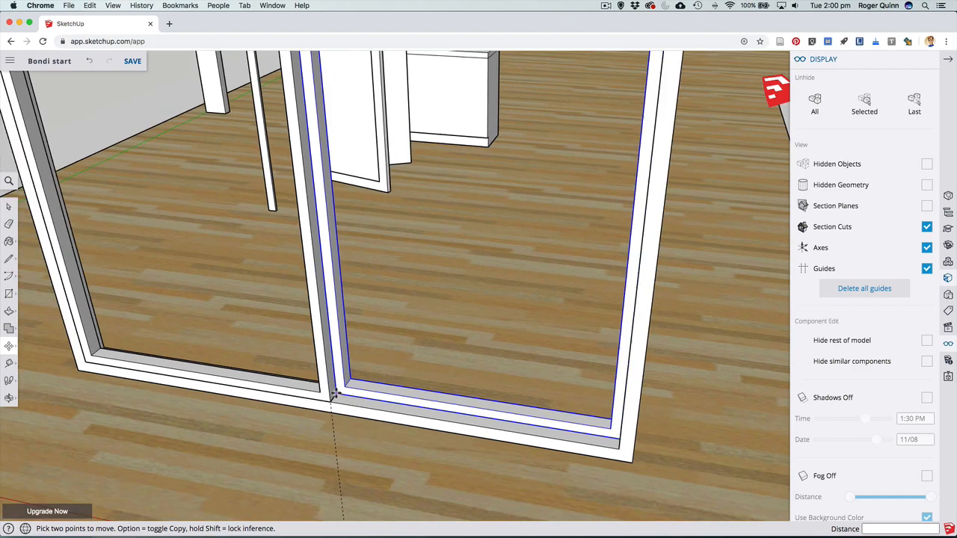
Step: Unhide all hidden objects in the model and clear the selection of the left sash
mouse_move(381, 387)
middle_mouse_down()
mouse_move(324, 410)
mouse_move(317, 384)
mouse_move(231, 367)
mouse_move(216, 331)
mouse_move(268, 344)
mouse_move(479, 344)
mouse_move(354, 378)
mouse_move(427, 389)
mouse_move(441, 403)
mouse_move(389, 381)
middle_mouse_up()
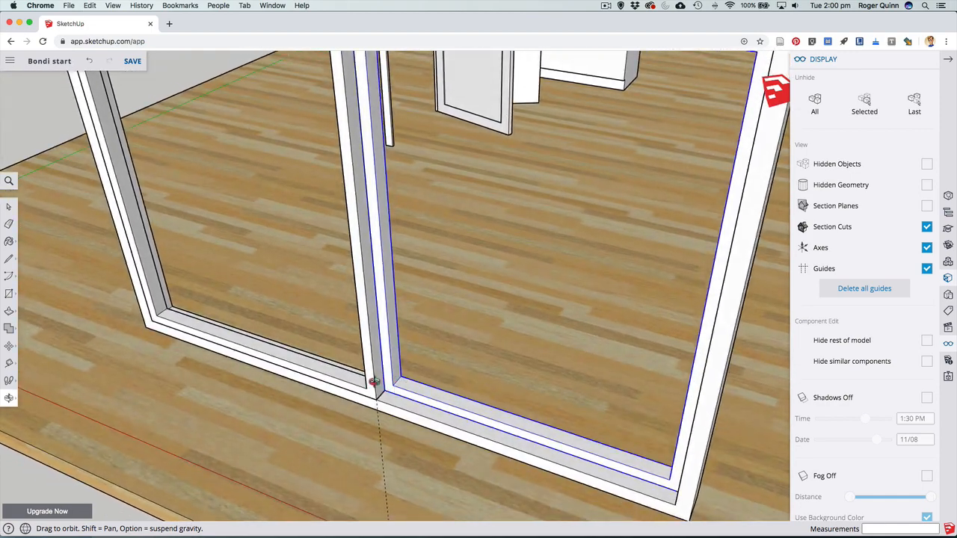
scroll(313, 379, "down", 3)
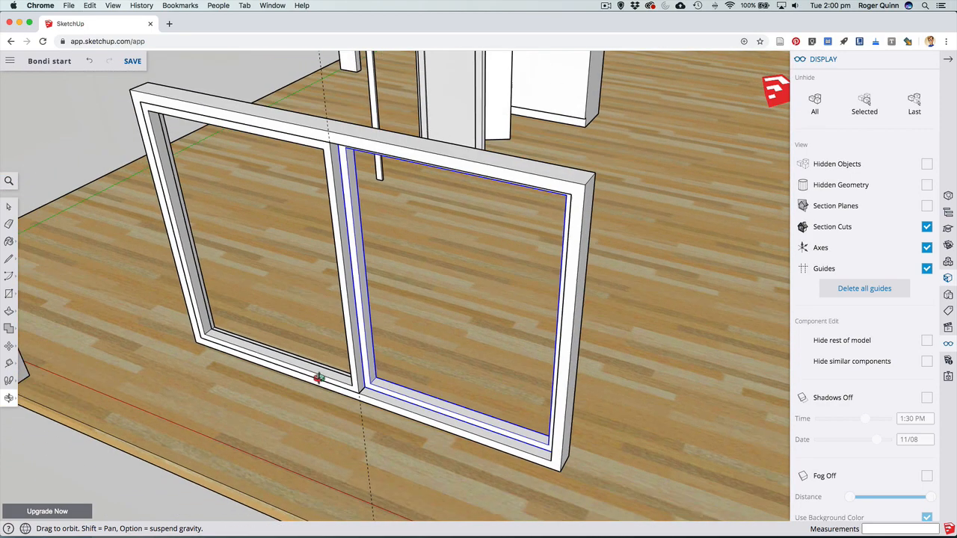
left_click_drag(345, 377, 337, 303, "shift")
left_click(9, 207)
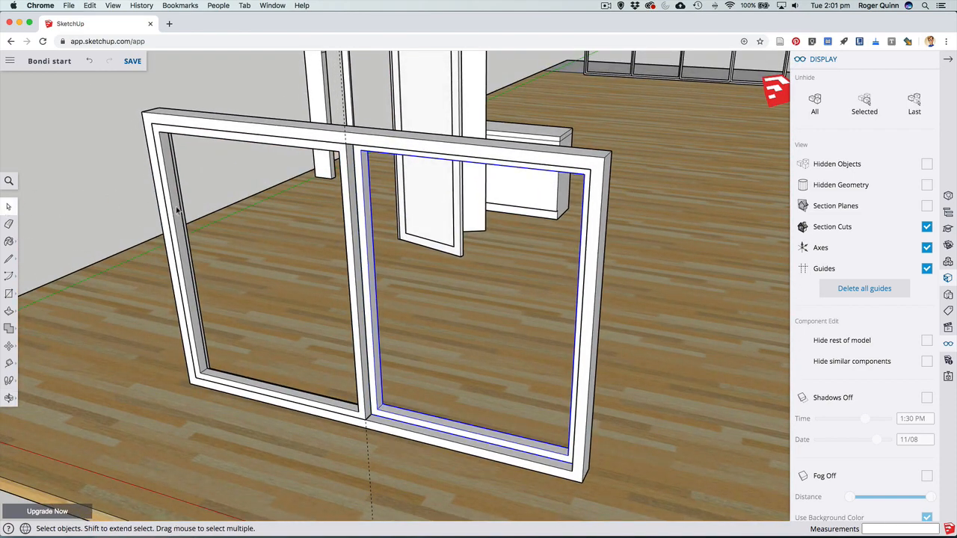
left_click(177, 211)
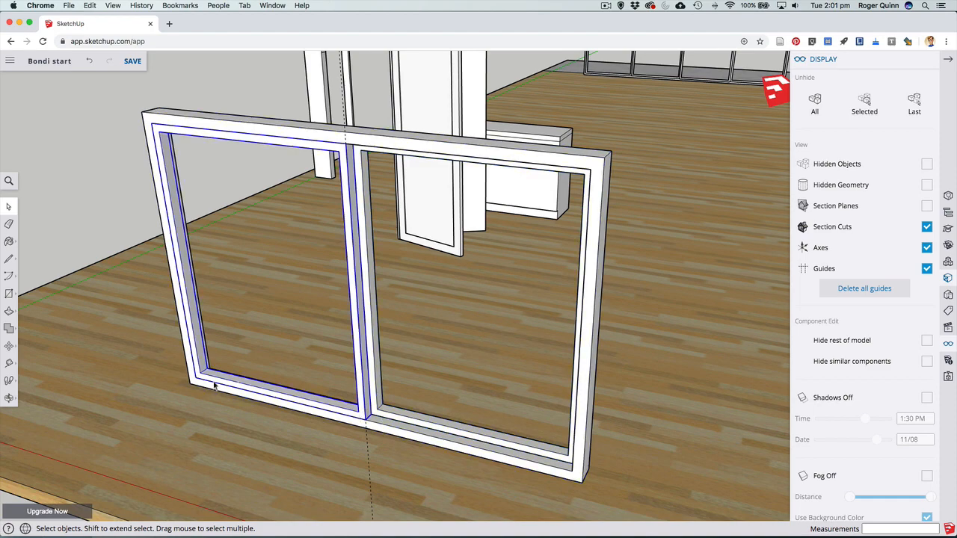
key("o")
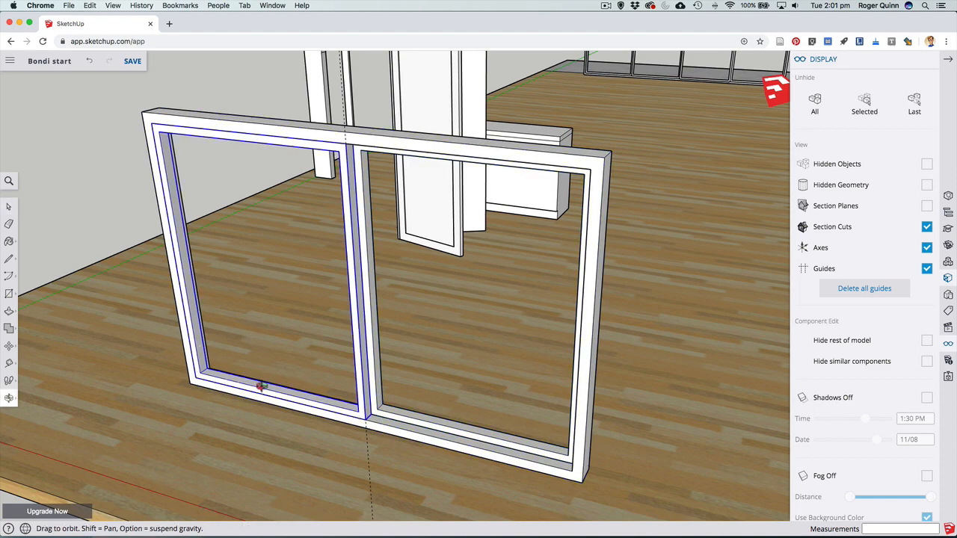
left_click_drag(261, 383, 220, 377)
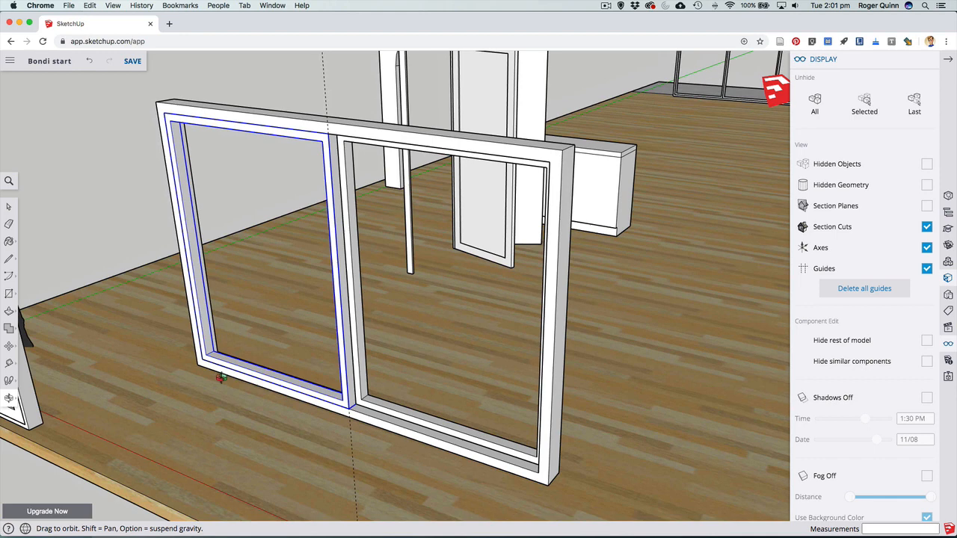
left_click(9, 207)
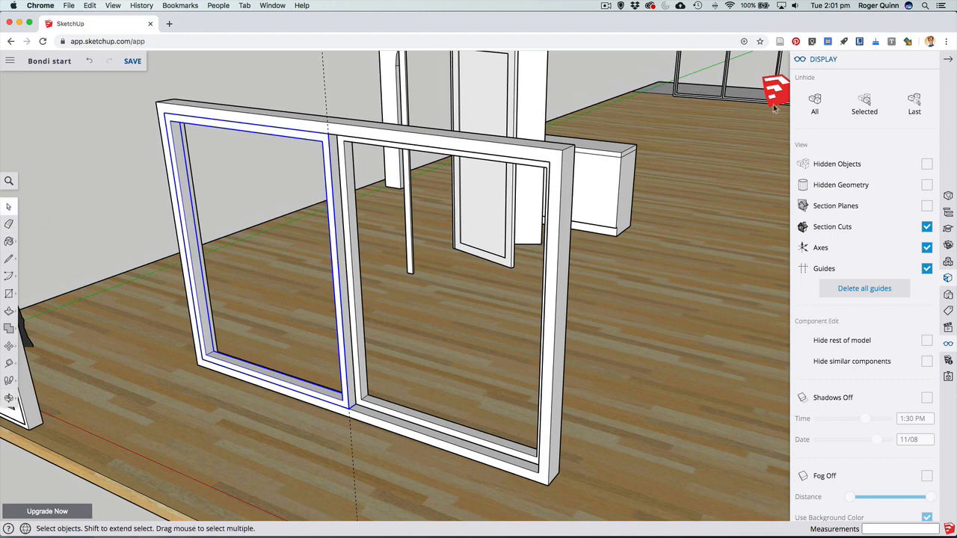
left_click(814, 106)
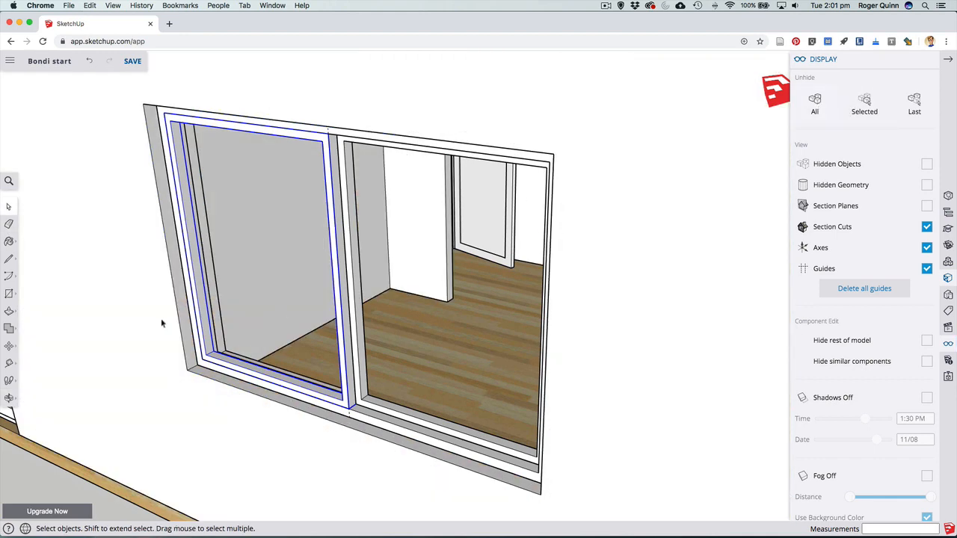
left_click(281, 340)
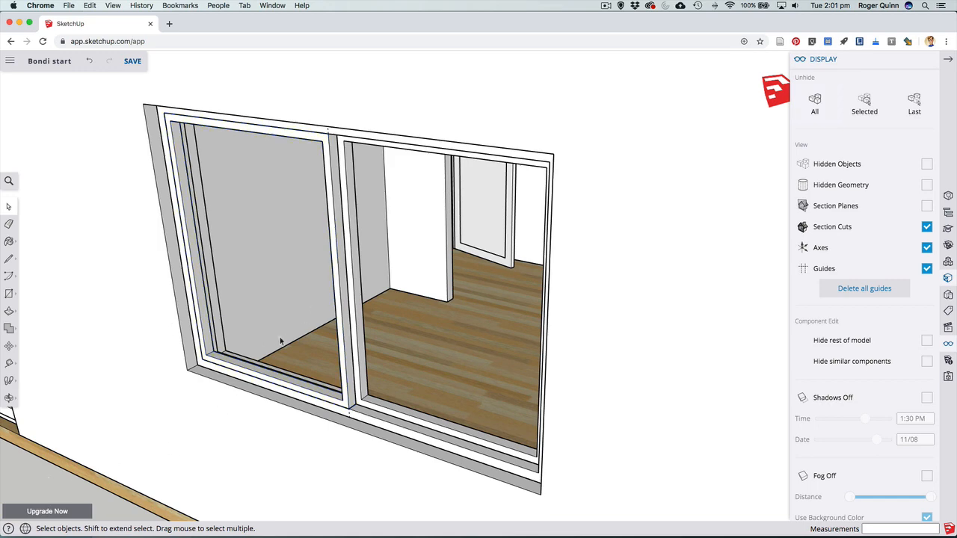
Step: Open the left sash component for editing and select the inner side face of its left stile
left_click(198, 290)
scroll(199, 290, "up", 3)
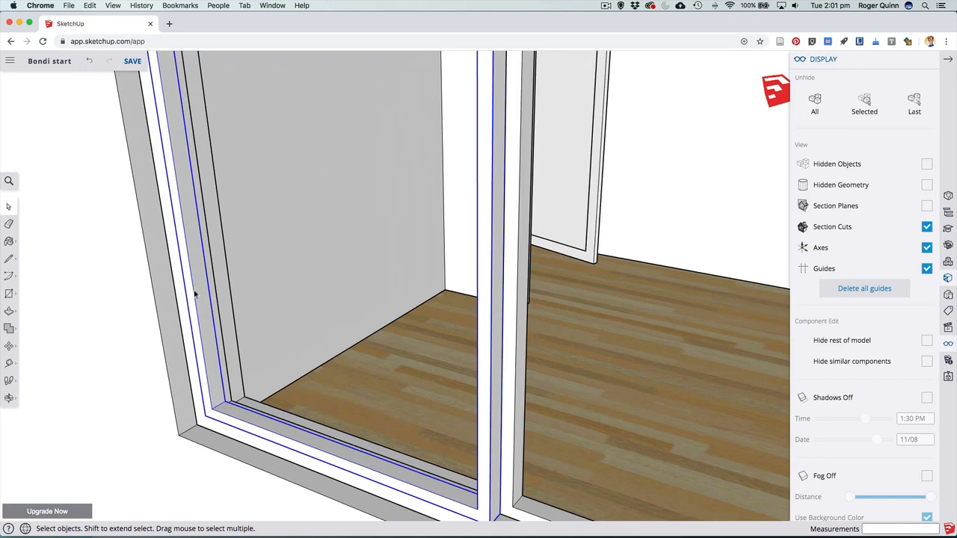
scroll(195, 293, "down", 3)
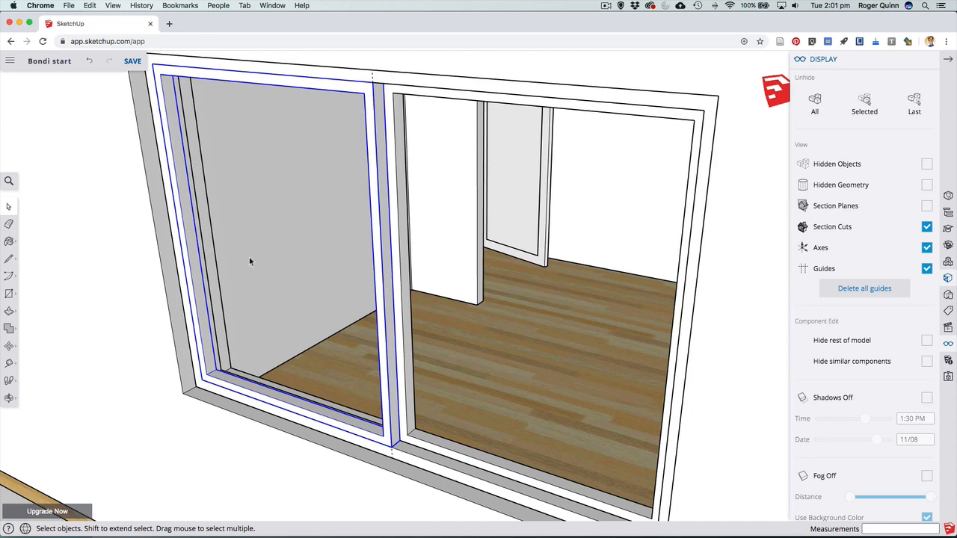
double_click(194, 267)
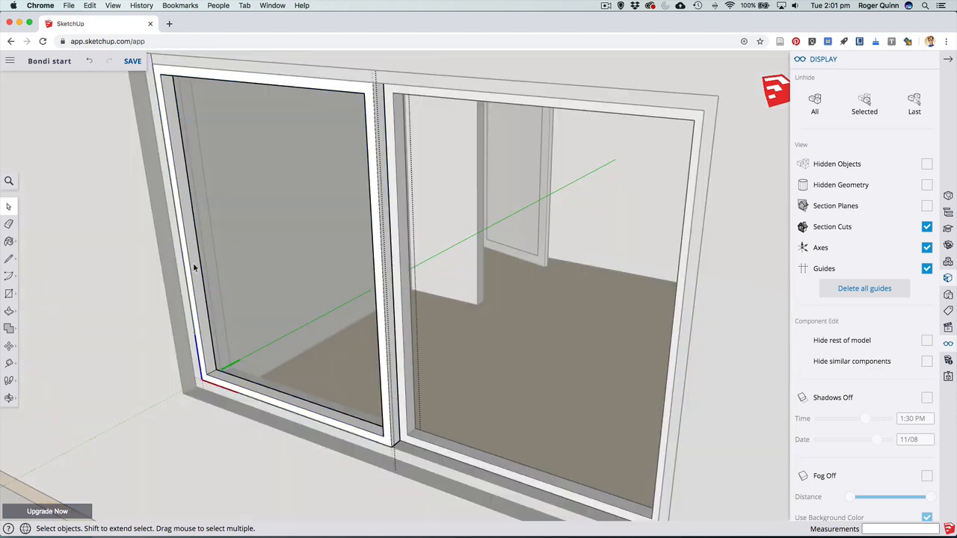
left_click(194, 267)
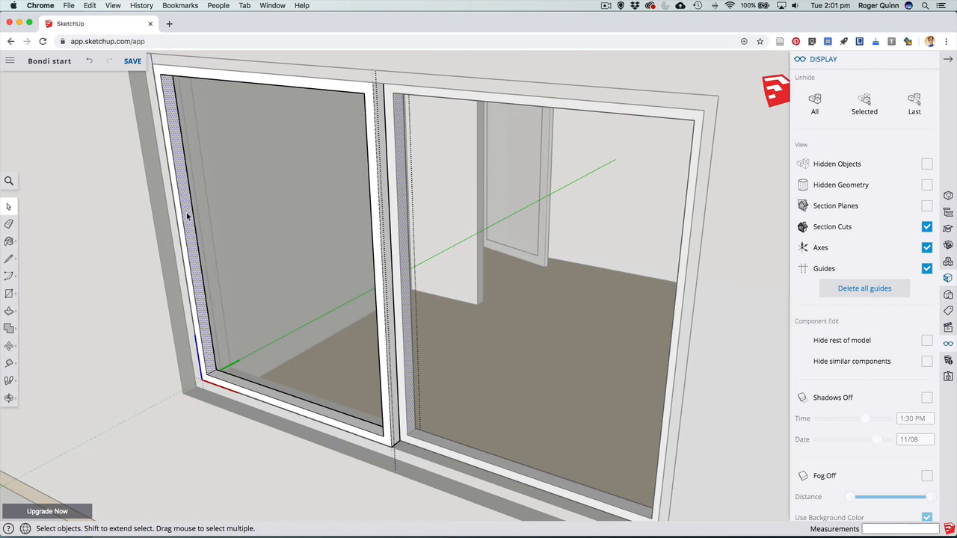
Step: Place a guide across the left stile's inner face, 530 mm above the face's bottom edge
key("h")
left_click_drag(191, 256, 217, 287)
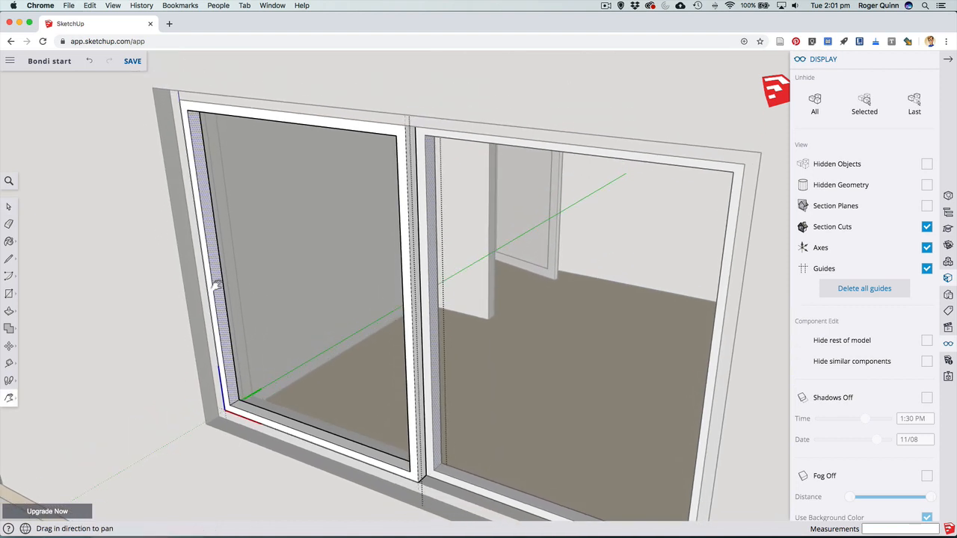
key("space")
left_click(9, 362)
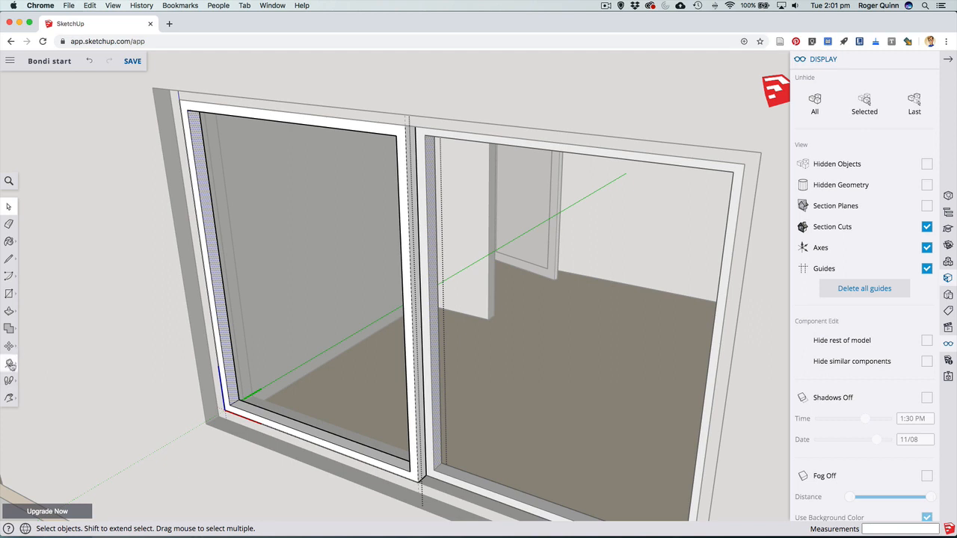
scroll(236, 398, "up", 3)
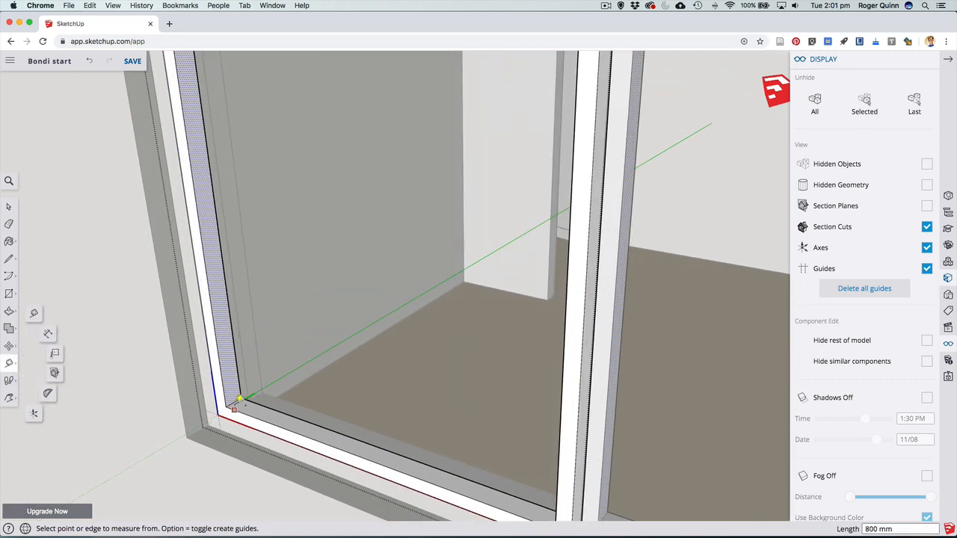
left_click(236, 398)
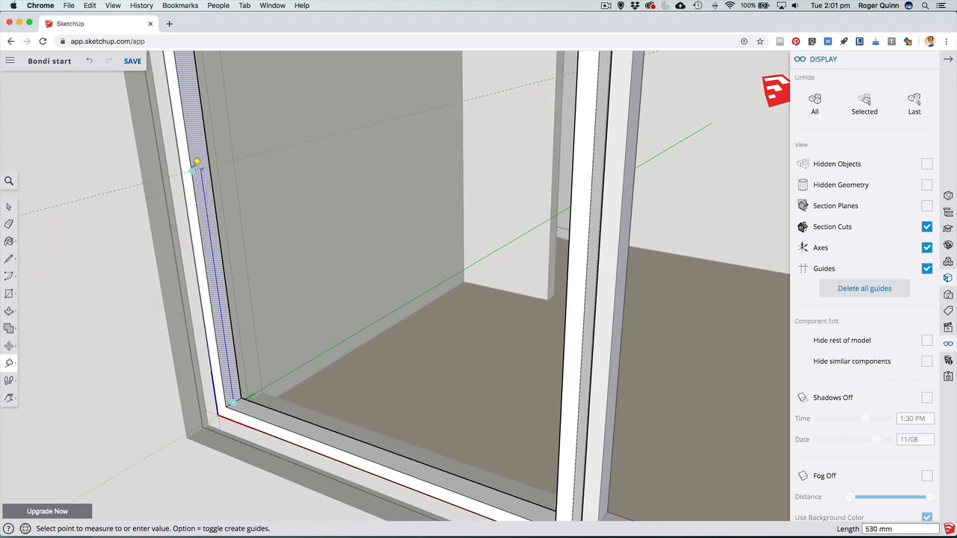
left_click(196, 164)
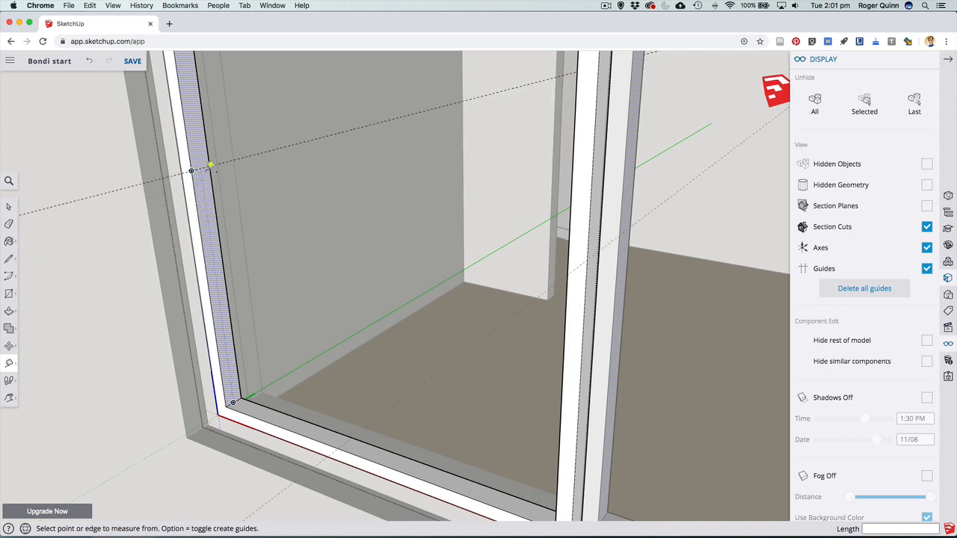
Step: Draw a line along the guide across the left stile's inner face to split it, and select the lower part
left_click(8, 259)
left_click(193, 169)
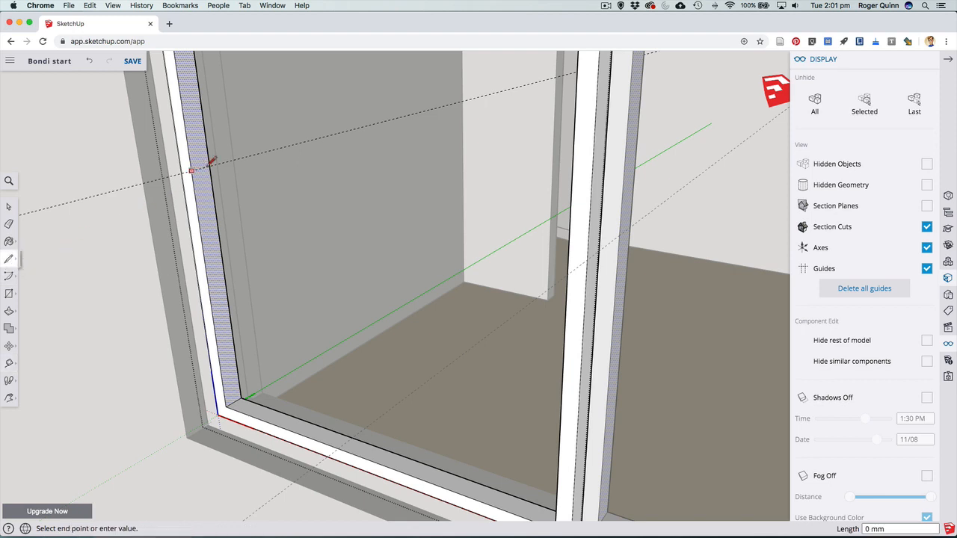
left_click(209, 166)
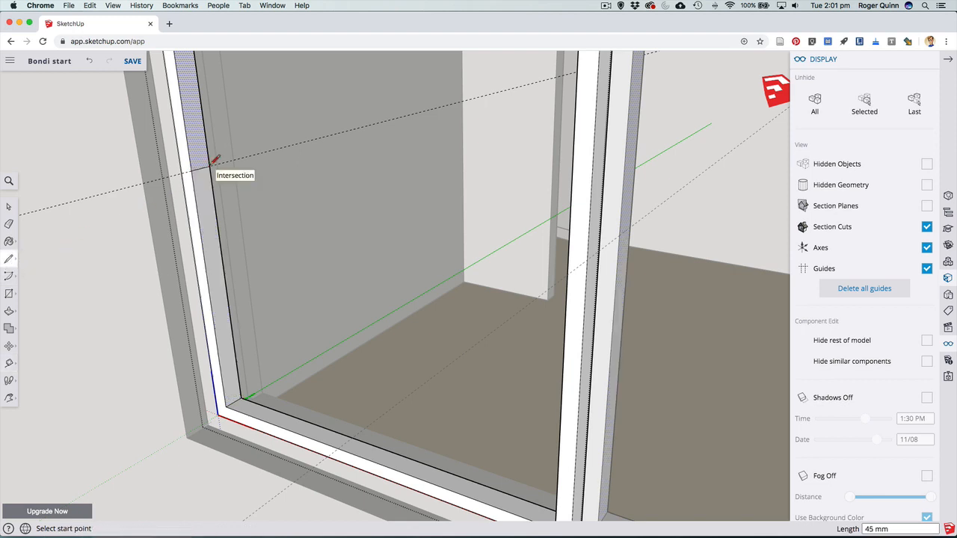
left_click(9, 208)
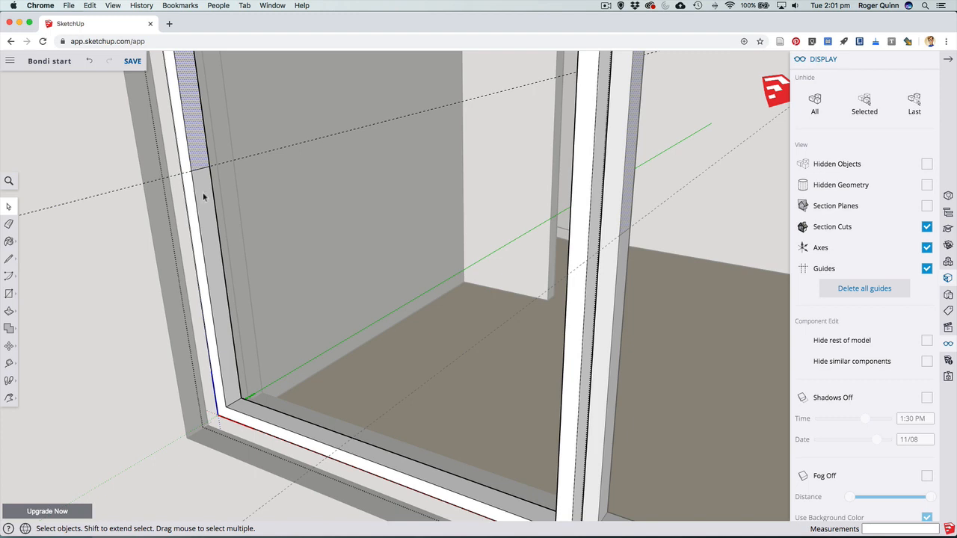
left_click(204, 207)
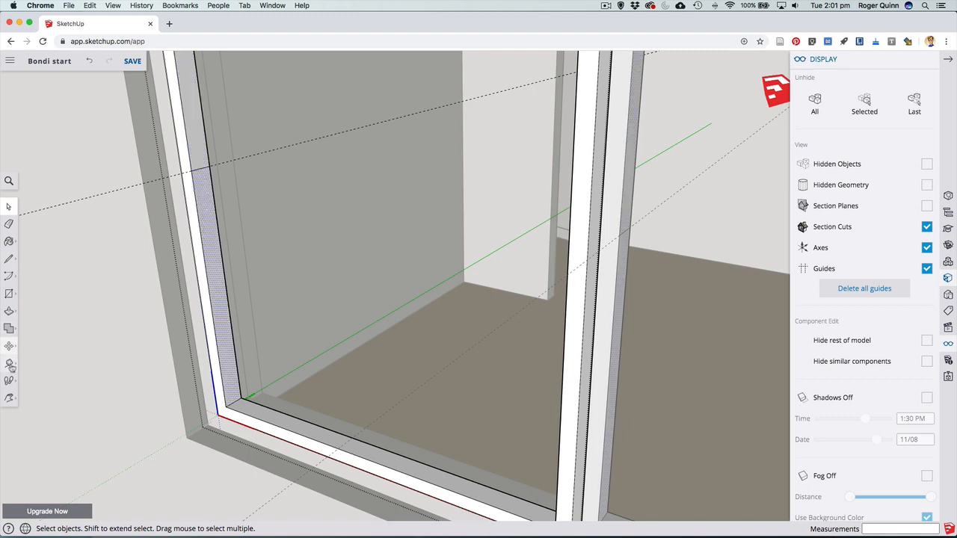
Step: Place a second guide parallel to and just below the dividing line on the stile's inner face
left_click(9, 362)
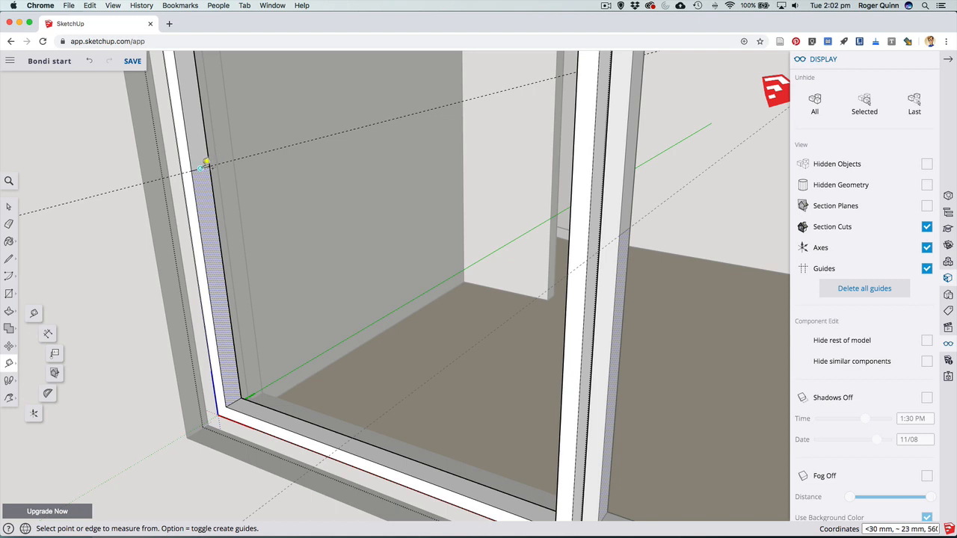
scroll(207, 163, "up", 3)
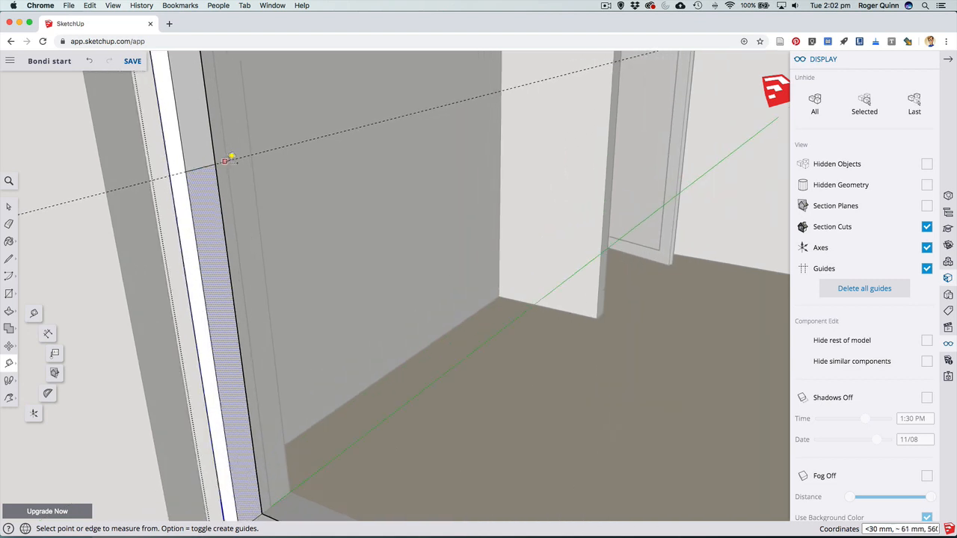
left_click(207, 165)
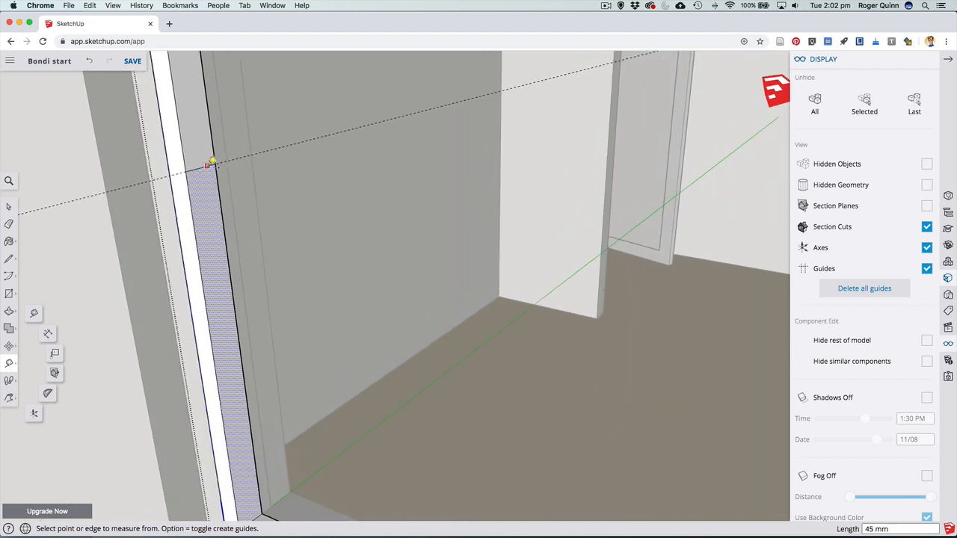
left_click(213, 193)
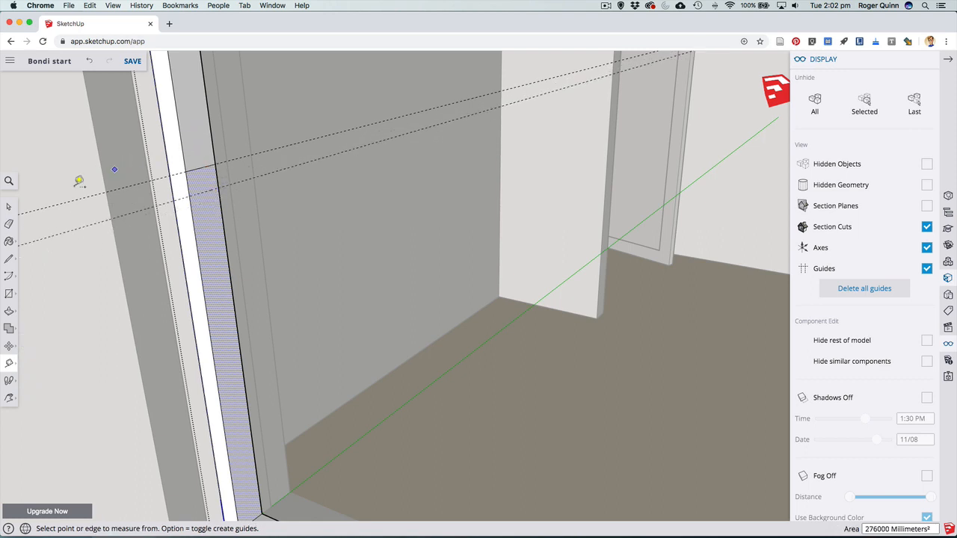
Step: Draw a second line across the stile's inner face along the lower guide to enclose a small rectangle
left_click(9, 207)
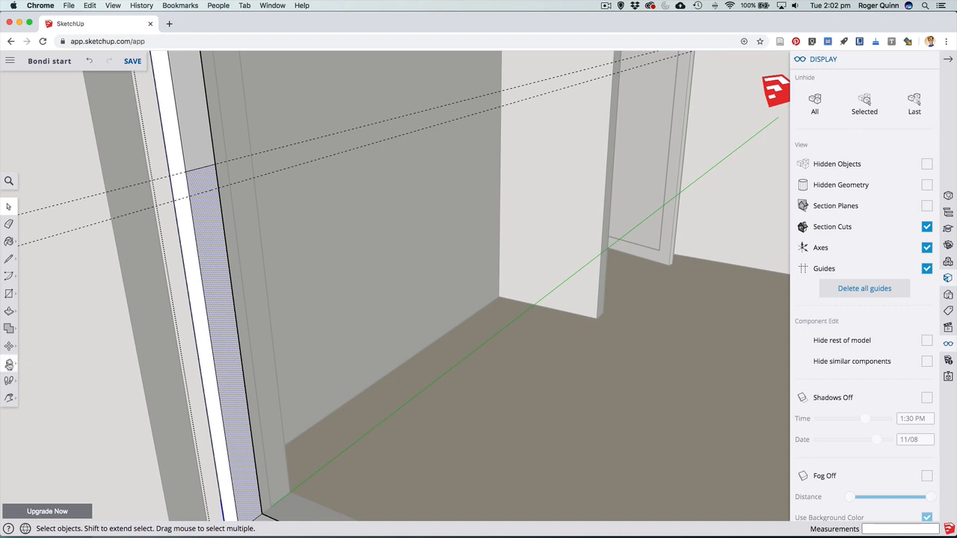
left_click(11, 363)
left_click(10, 262)
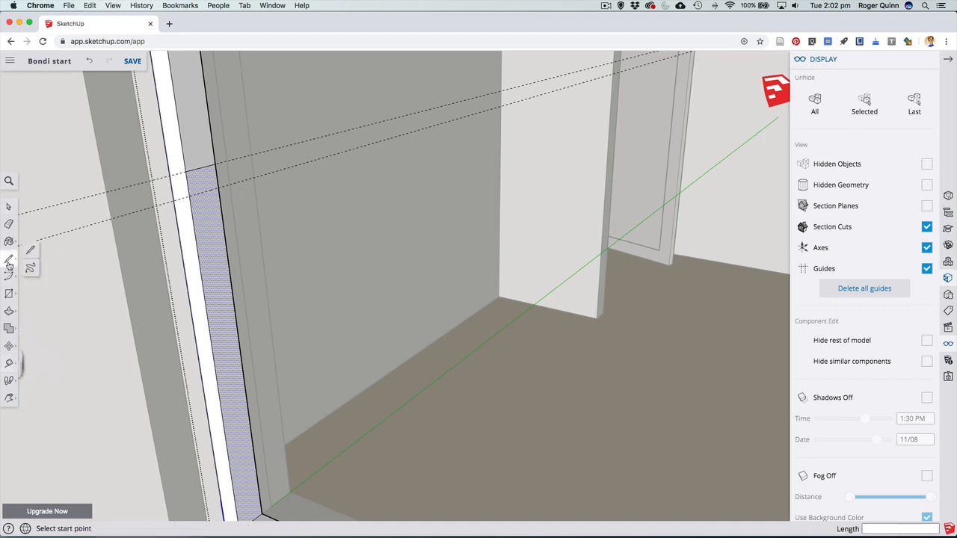
left_click(189, 195)
left_click(221, 186)
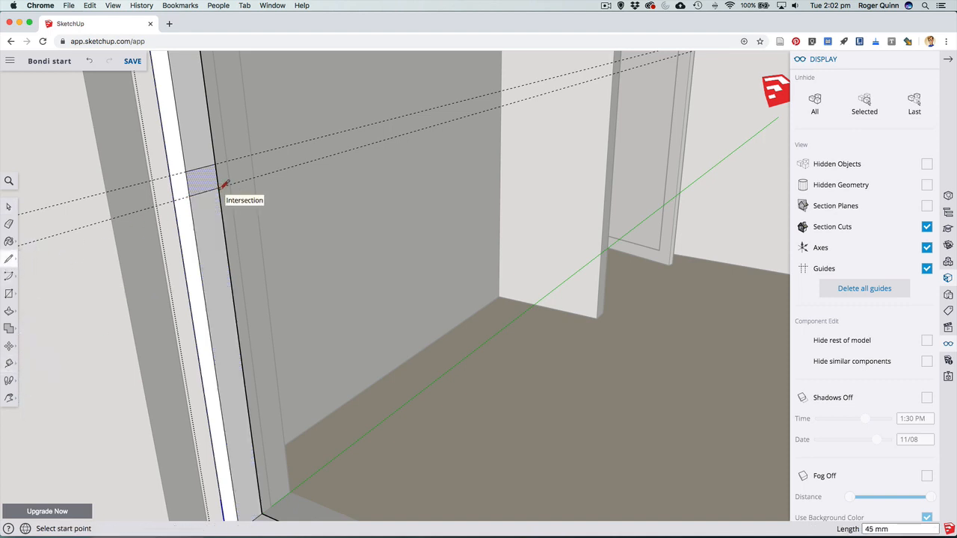
Step: Push/Pull the small face between the two lines 800 mm across to the opposite stile, forming a horizontal rail
left_click(9, 208)
left_click(201, 159)
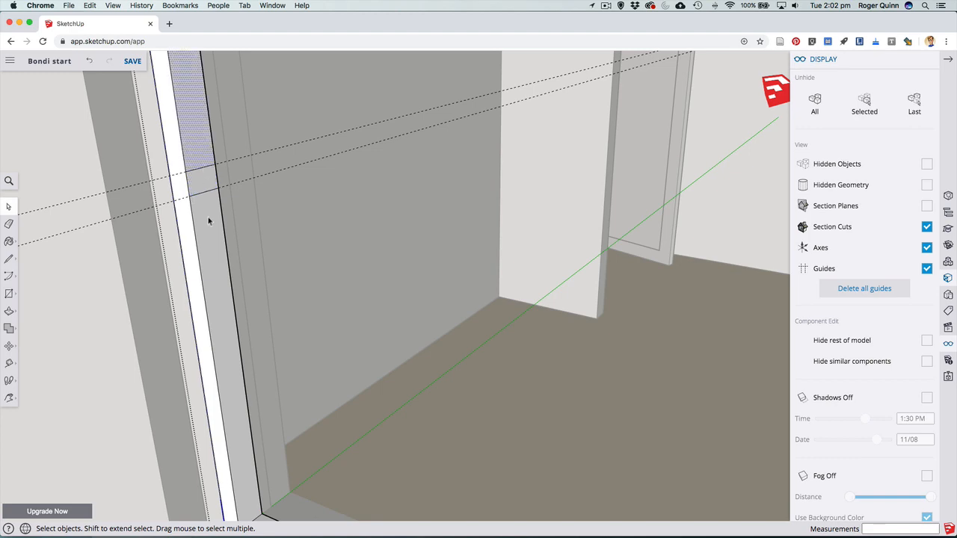
left_click(209, 222)
left_click(205, 181)
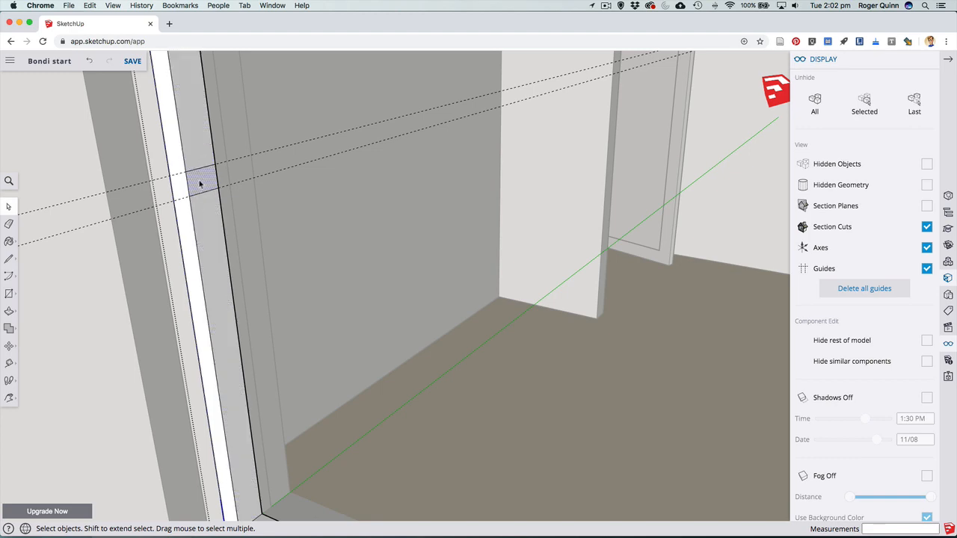
scroll(204, 209, "down", 4)
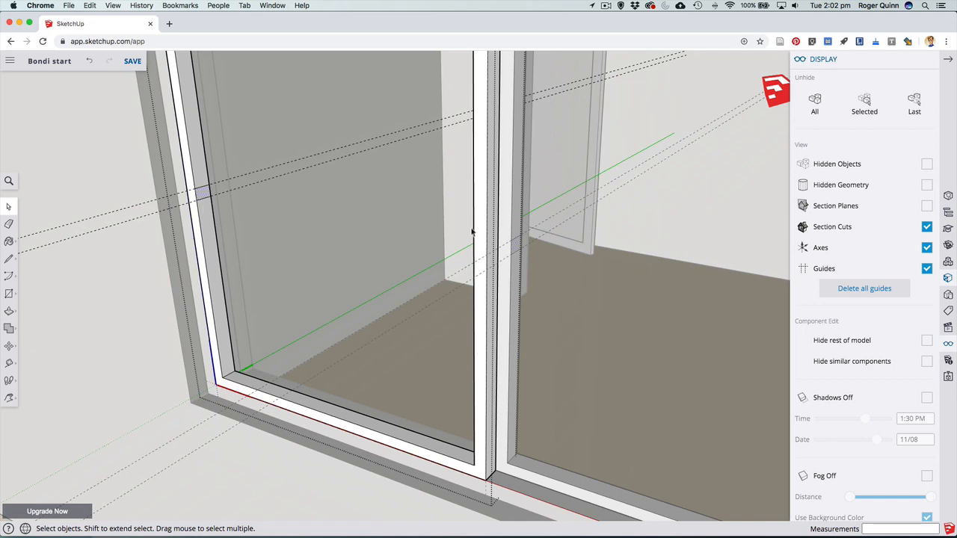
scroll(286, 265, "down", 5)
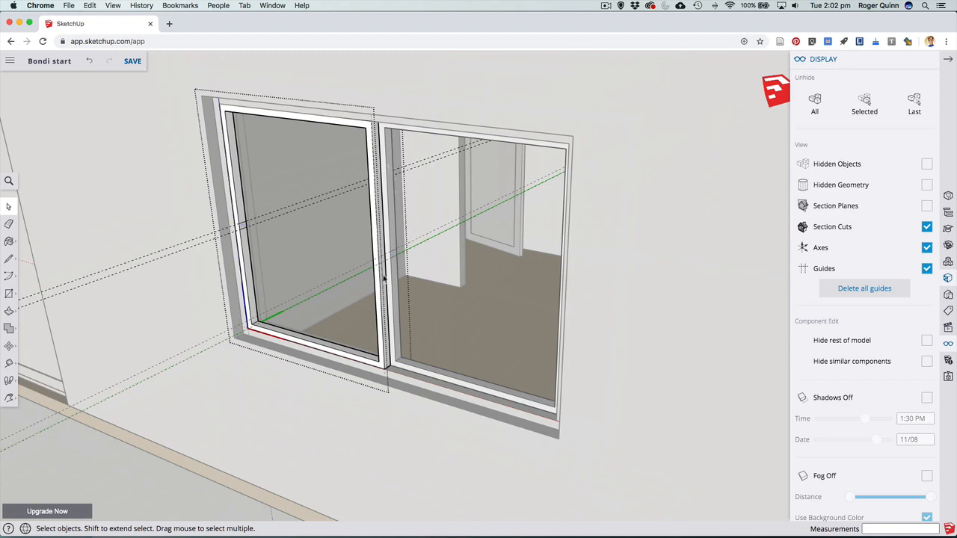
scroll(408, 369, "up", 5)
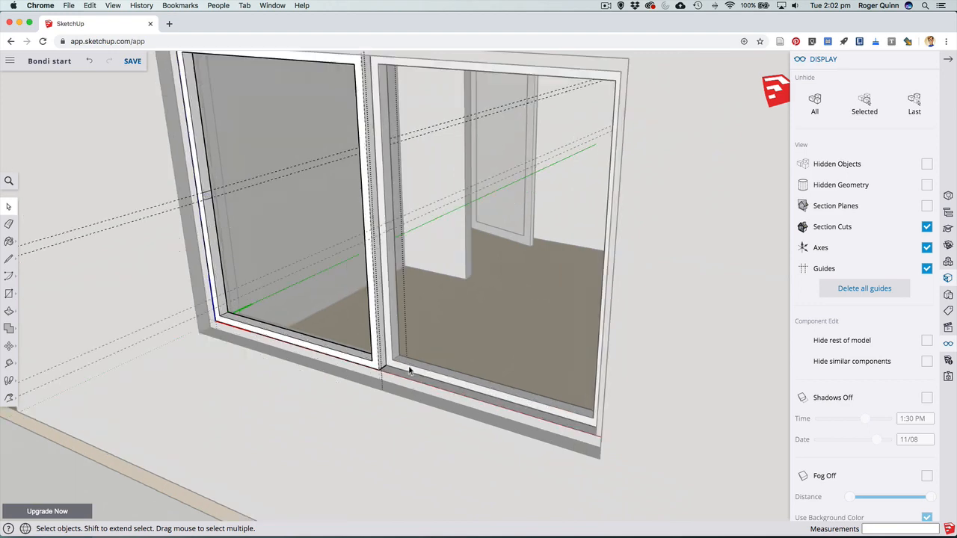
scroll(413, 374, "down", 2)
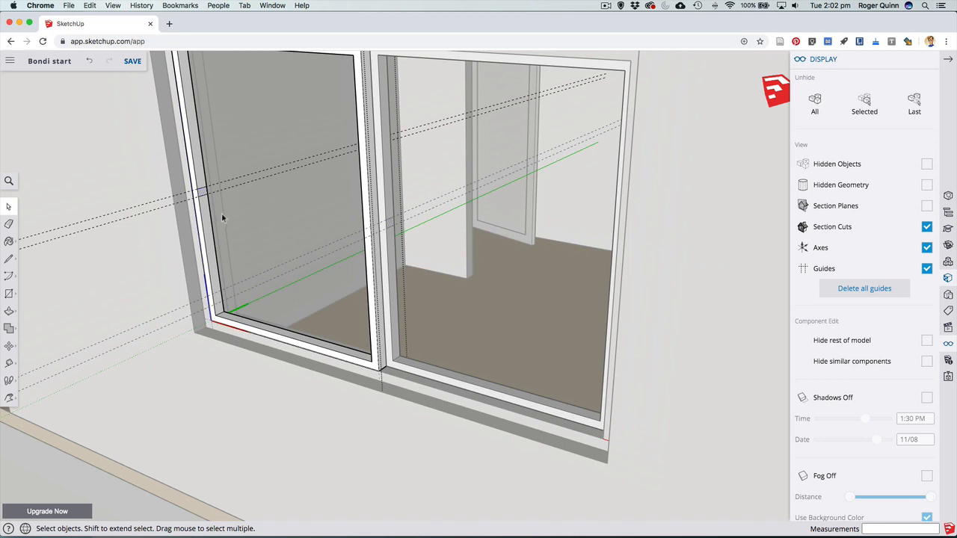
key("p")
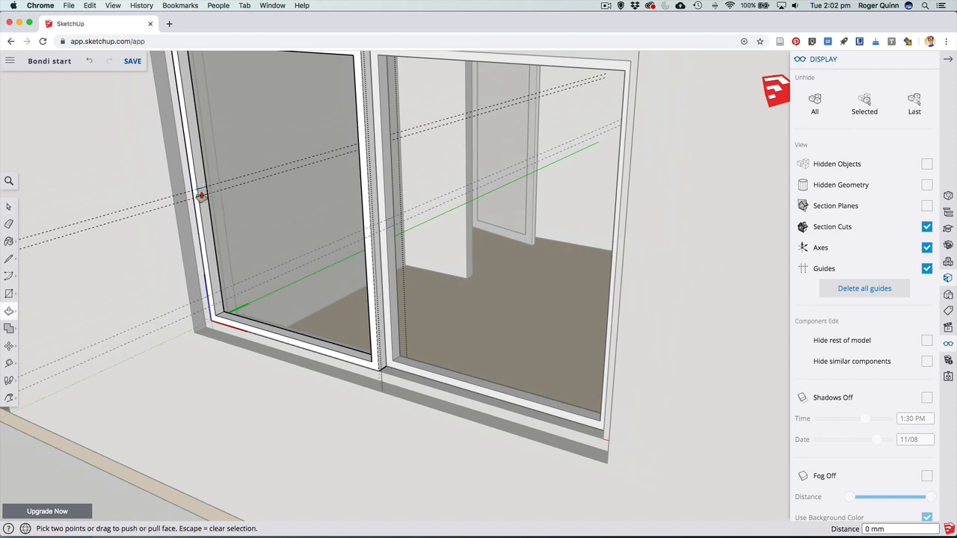
left_click(204, 192)
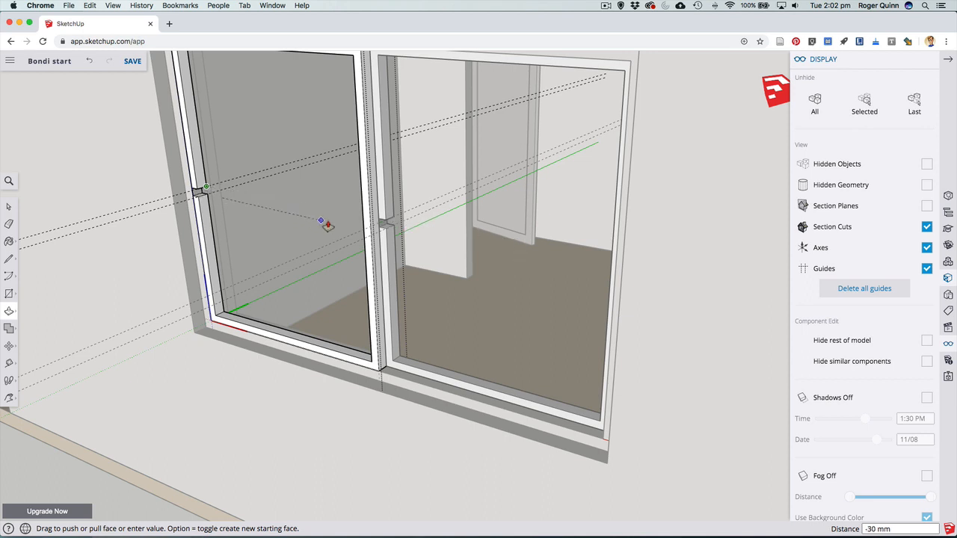
left_click(363, 223)
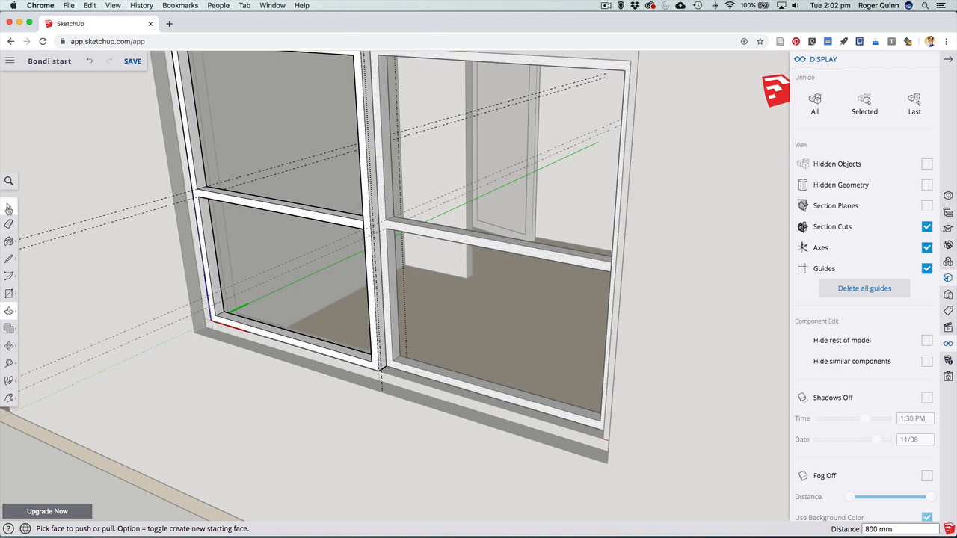
Step: Close the sash component and examine the new rail in both sashes from near and far around the house corner
left_click(9, 206)
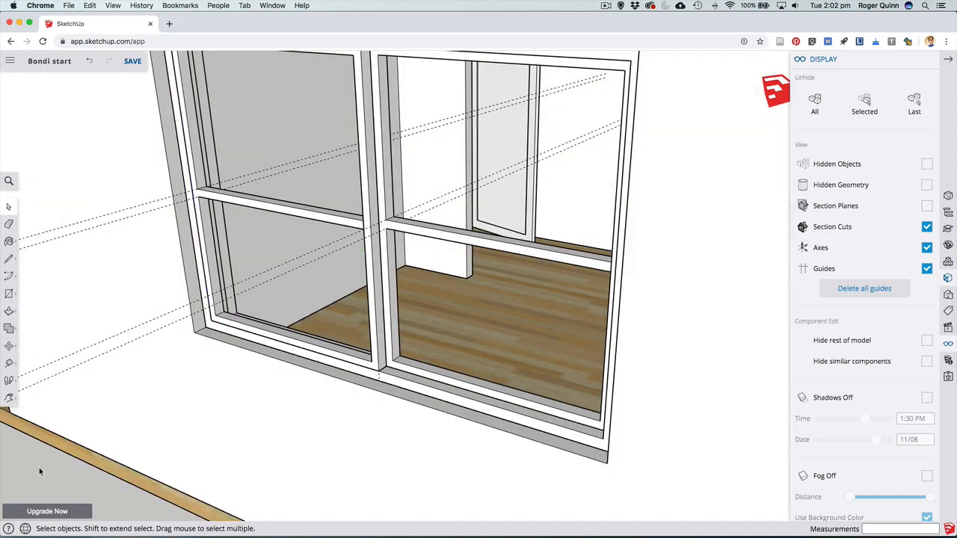
key("o")
left_click_drag(387, 280, 612, 212)
left_click_drag(587, 240, 355, 275)
scroll(354, 275, "down", 10)
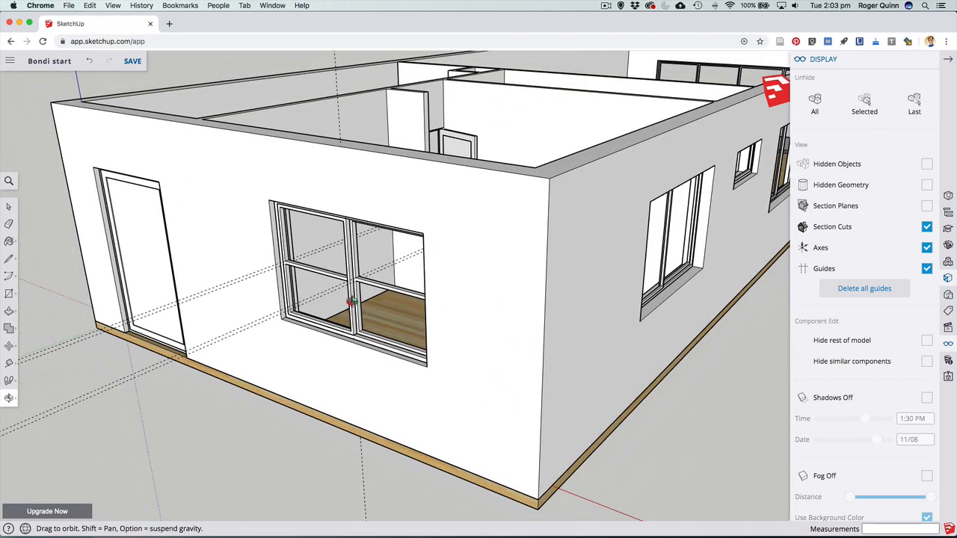
mouse_move(351, 302)
left_mouse_down()
mouse_move(441, 314)
mouse_move(455, 344)
mouse_move(397, 346)
mouse_move(326, 324)
mouse_move(334, 318)
left_mouse_up()
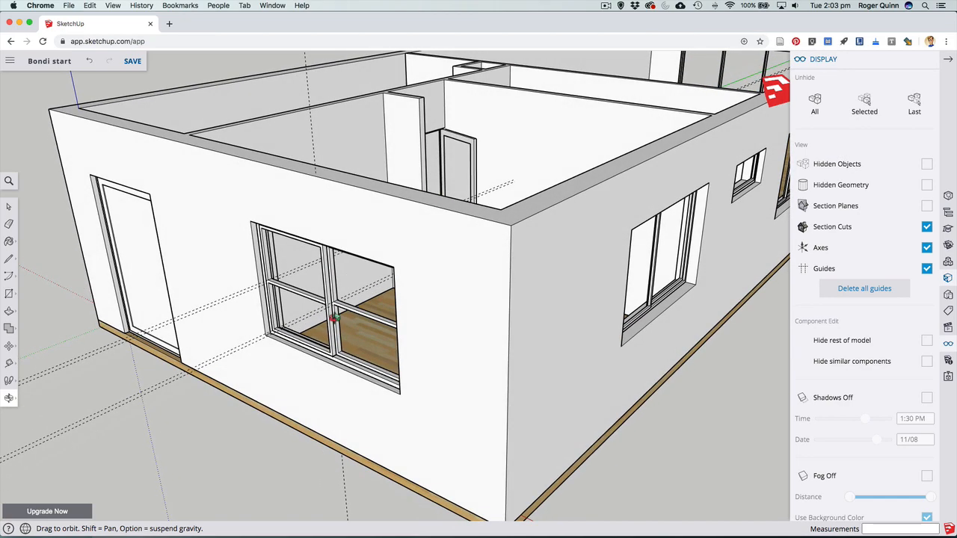
scroll(325, 303, "up", 5)
scroll(325, 303, "up", 5)
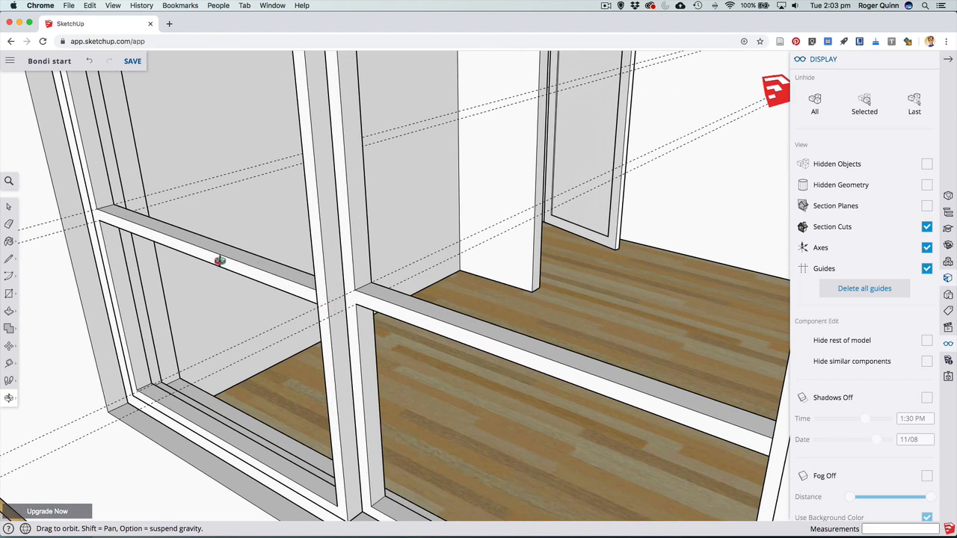
scroll(217, 261, "down", 5)
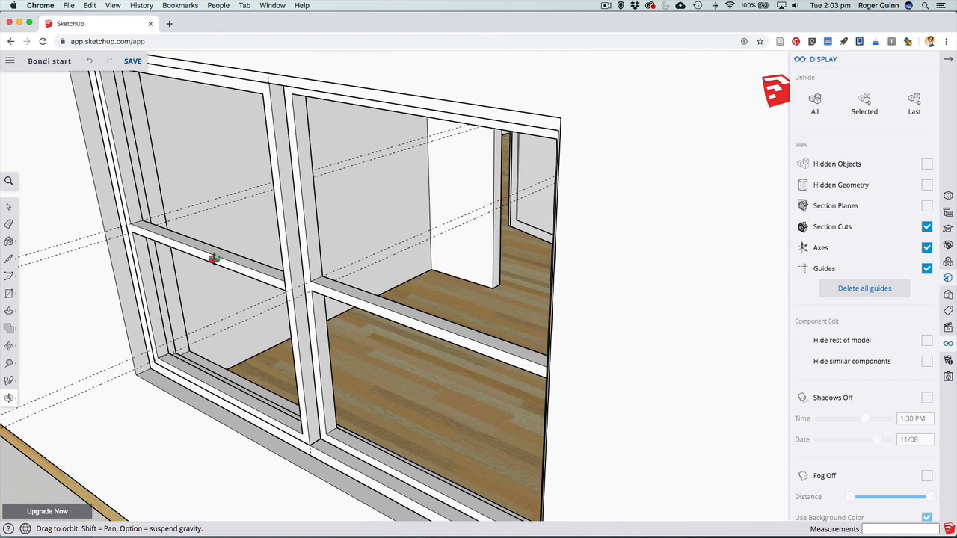
scroll(198, 254, "down", 8)
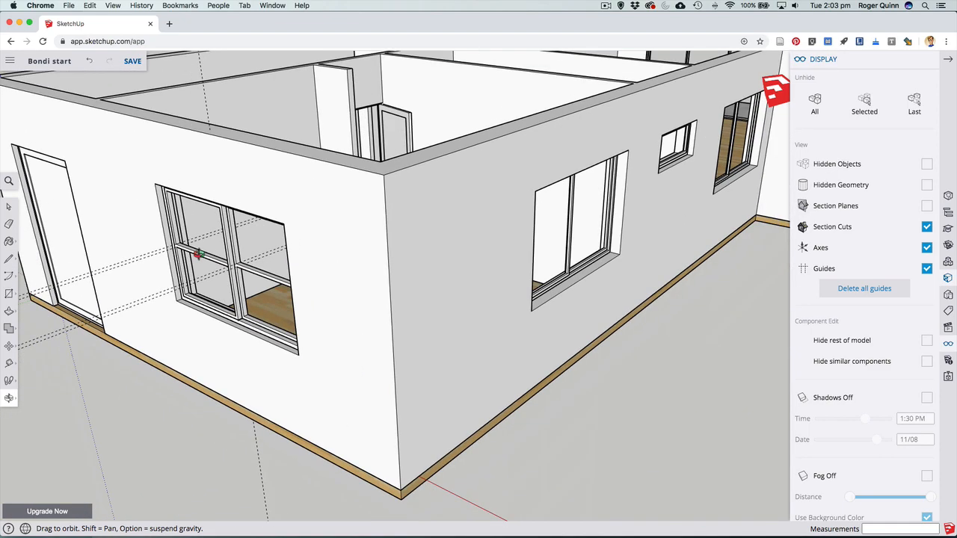
left_click_drag(177, 252, 233, 253)
scroll(236, 269, "up", 2)
scroll(236, 269, "up", 6)
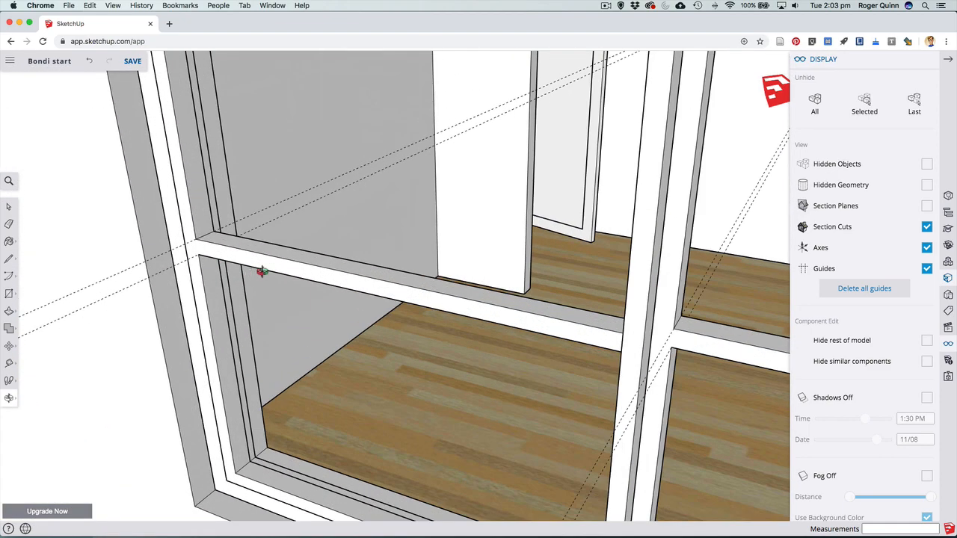
scroll(247, 271, "down", 3)
Step: Open the left sash component for editing and select all of its connected geometry
left_click(7, 207)
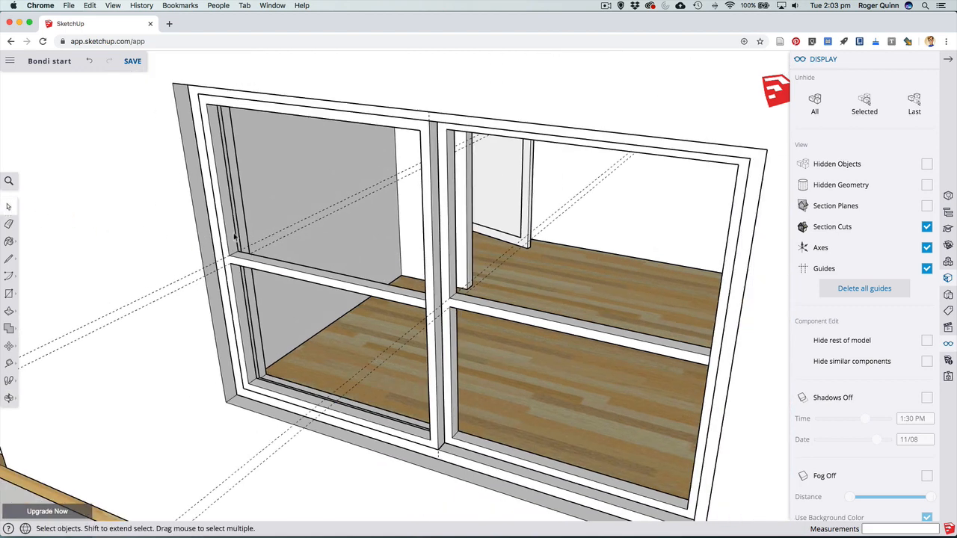
left_click(238, 259)
left_click(465, 307)
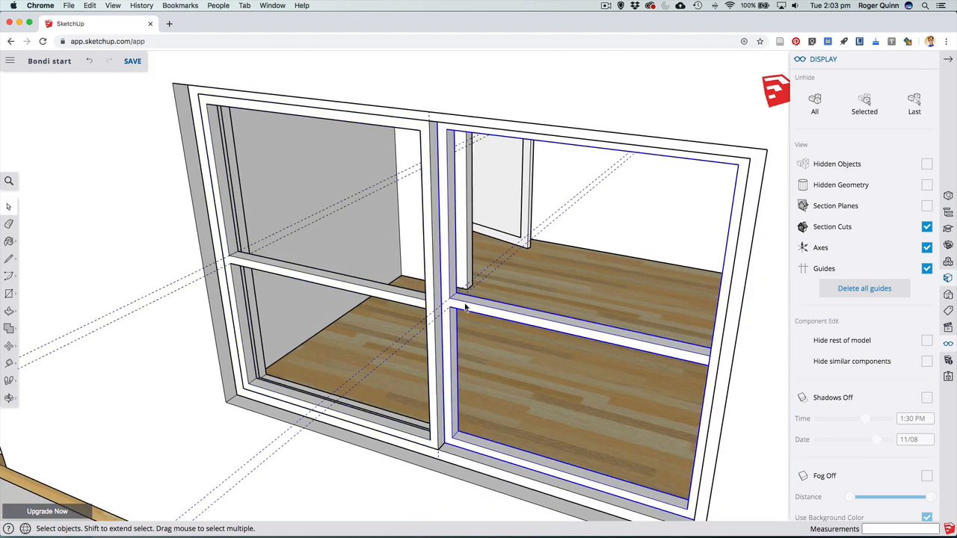
left_click(378, 293)
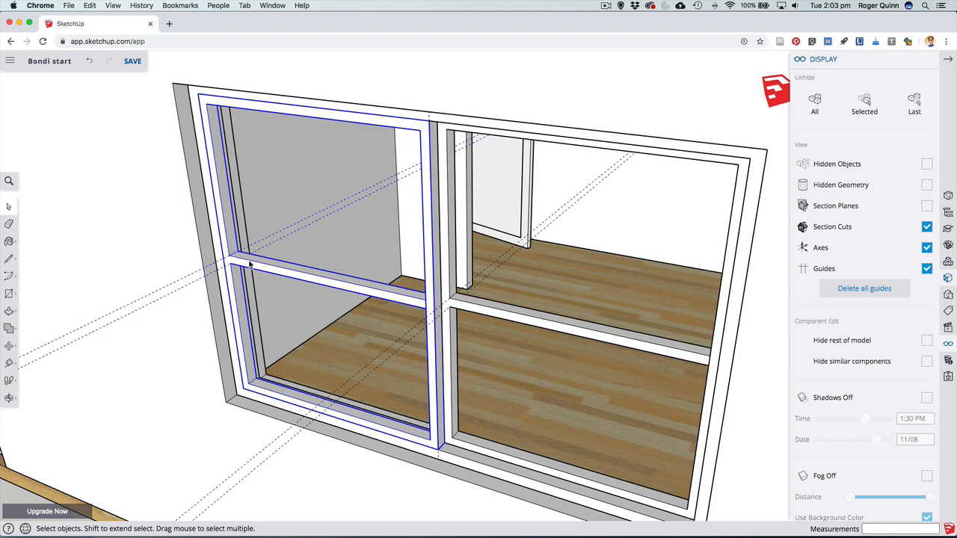
double_click(230, 228)
left_click(230, 228)
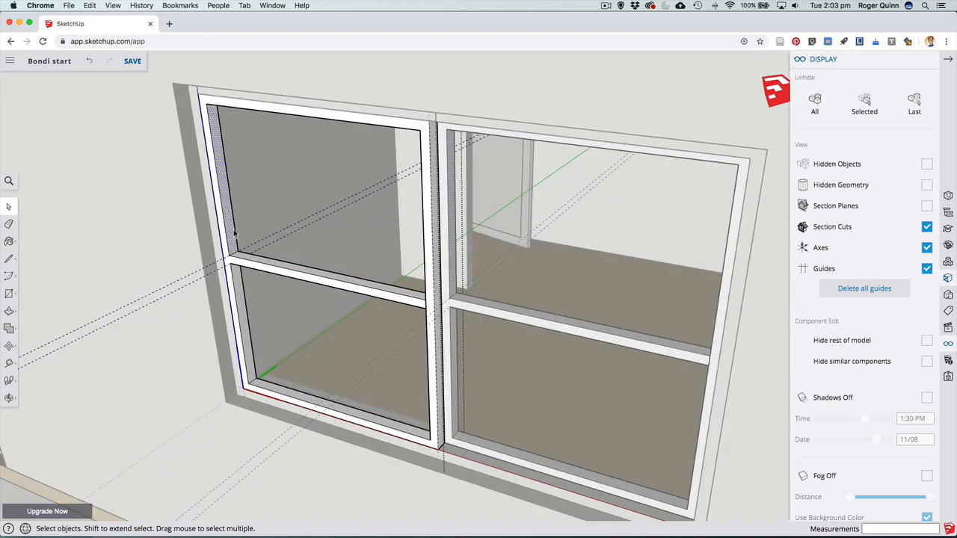
triple_click(232, 234)
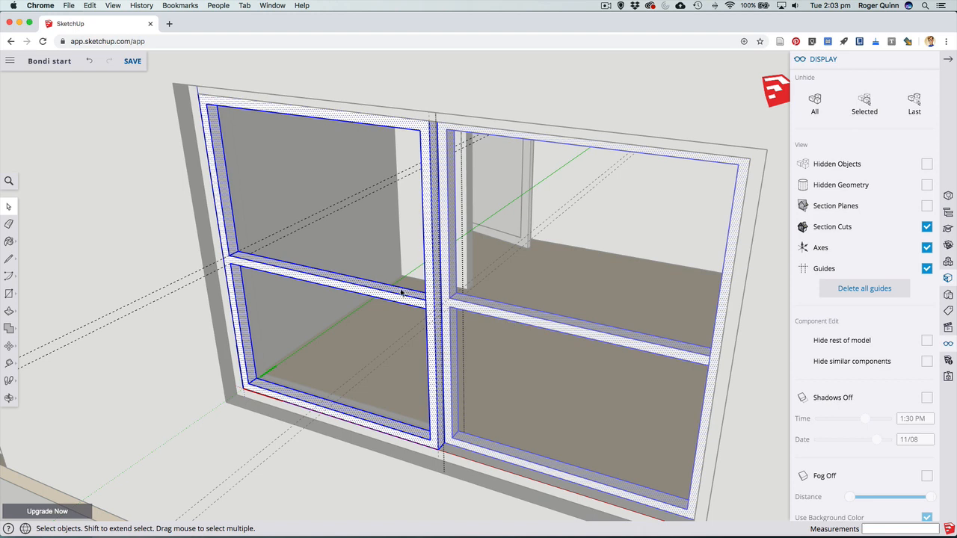
Step: Paint the selected sash geometry with a dark reddish-brown material from the Wood collection and close the sash component
left_click(9, 241)
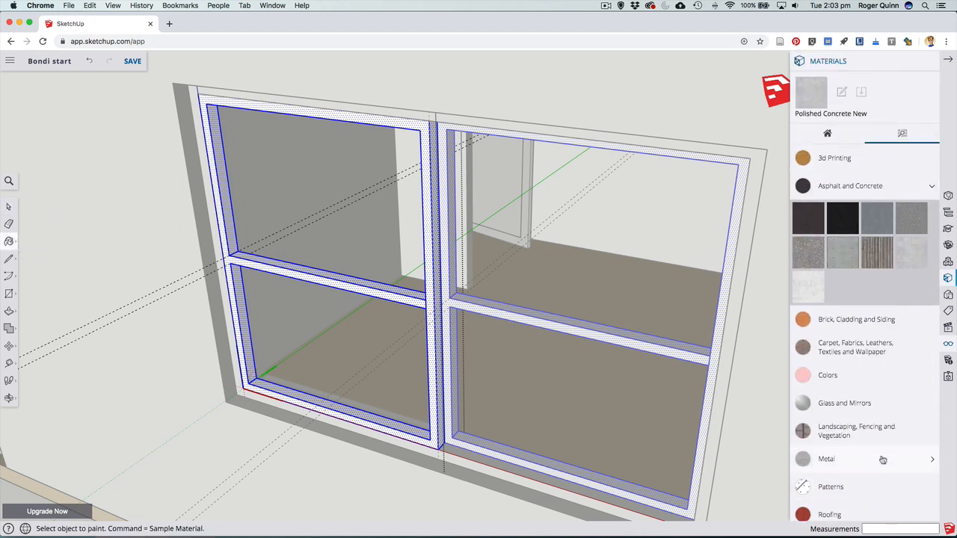
scroll(882, 457, "down", 6)
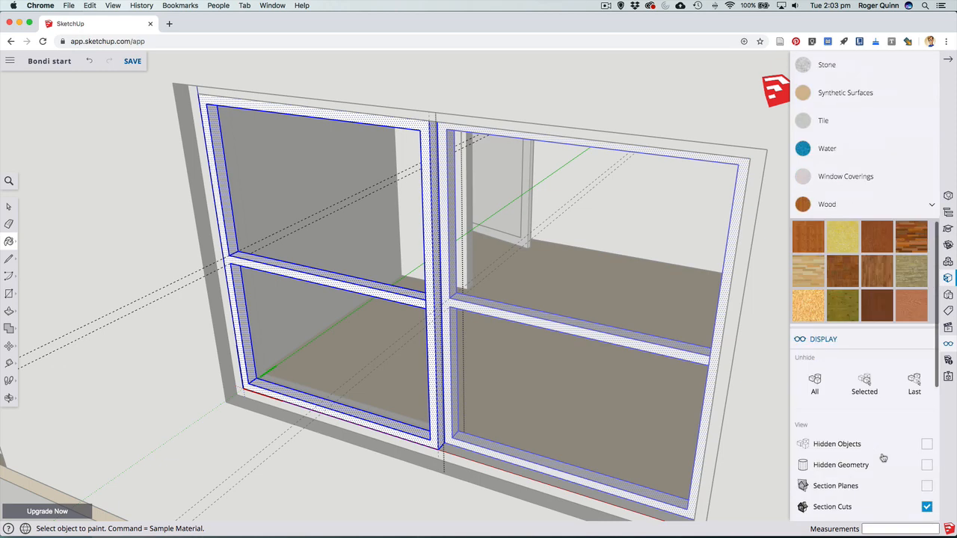
left_click(875, 243)
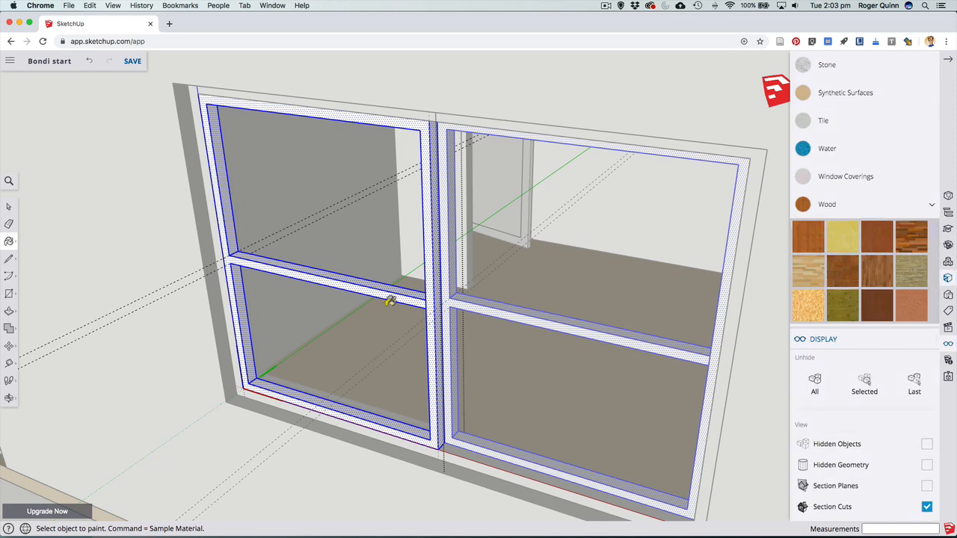
left_click(265, 261)
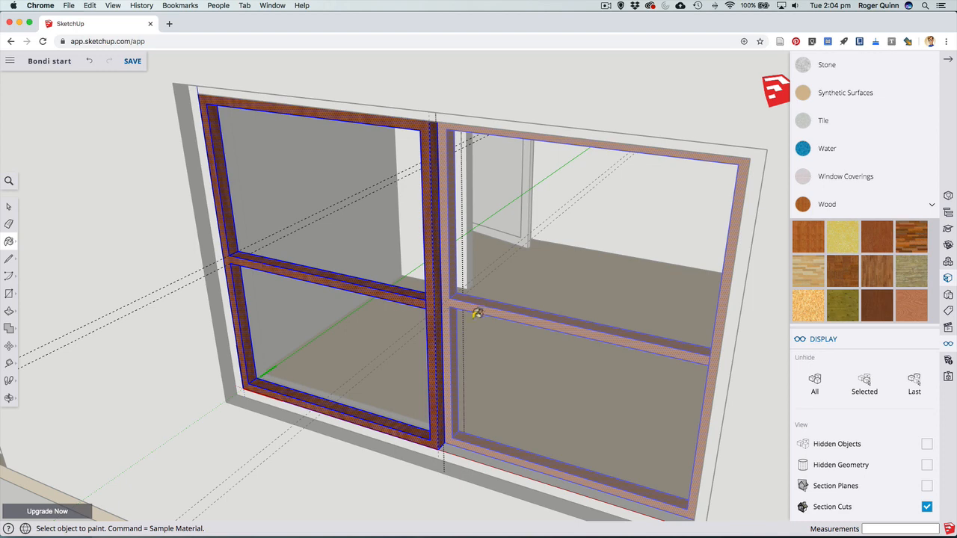
left_click(11, 206)
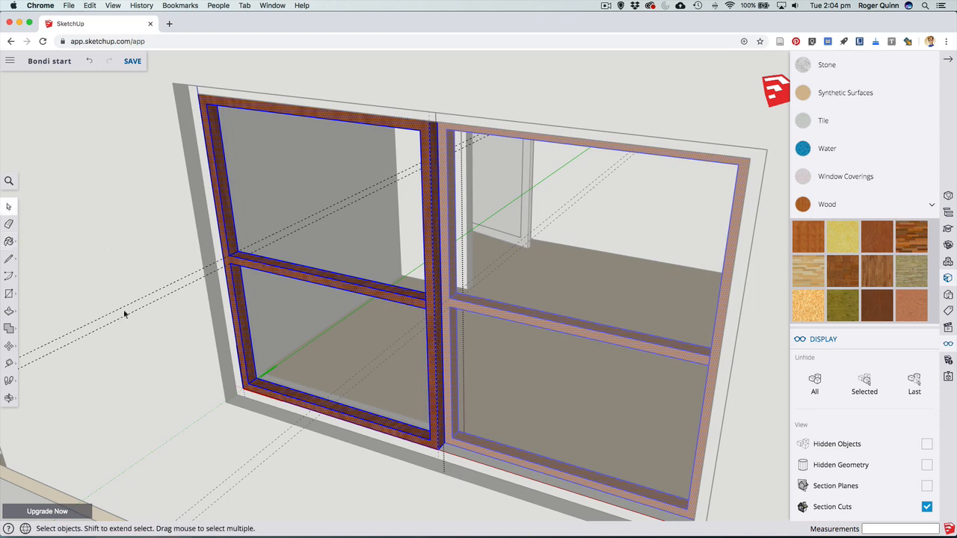
scroll(124, 314, "down", 5)
left_click(101, 478)
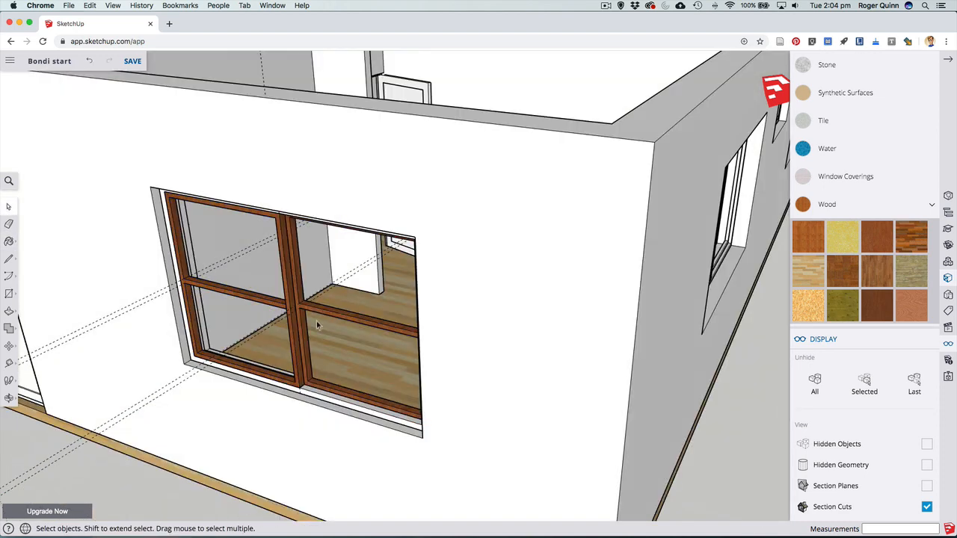
Step: Select the house's wall group from above the rooms and hide it
middle_click_drag(312, 315, 189, 306)
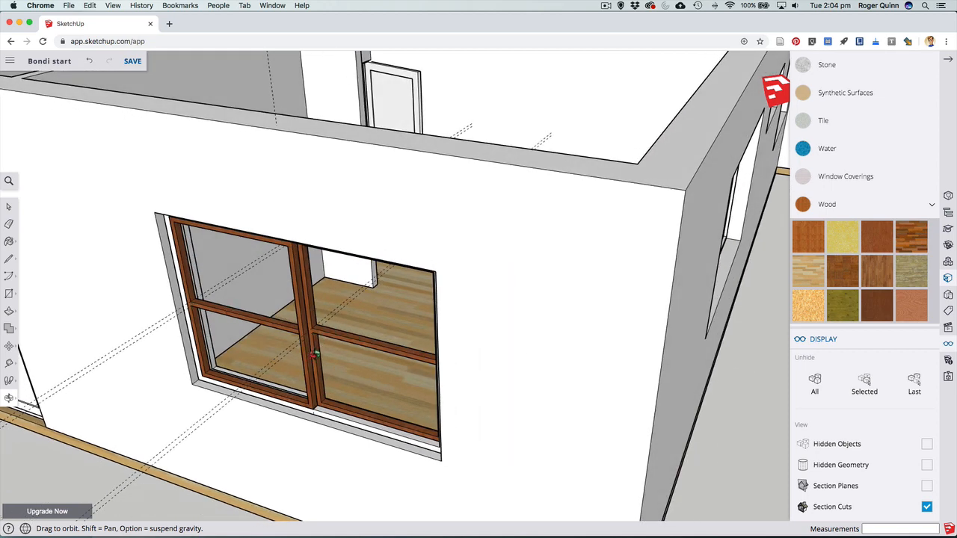
scroll(315, 357, "down", 5)
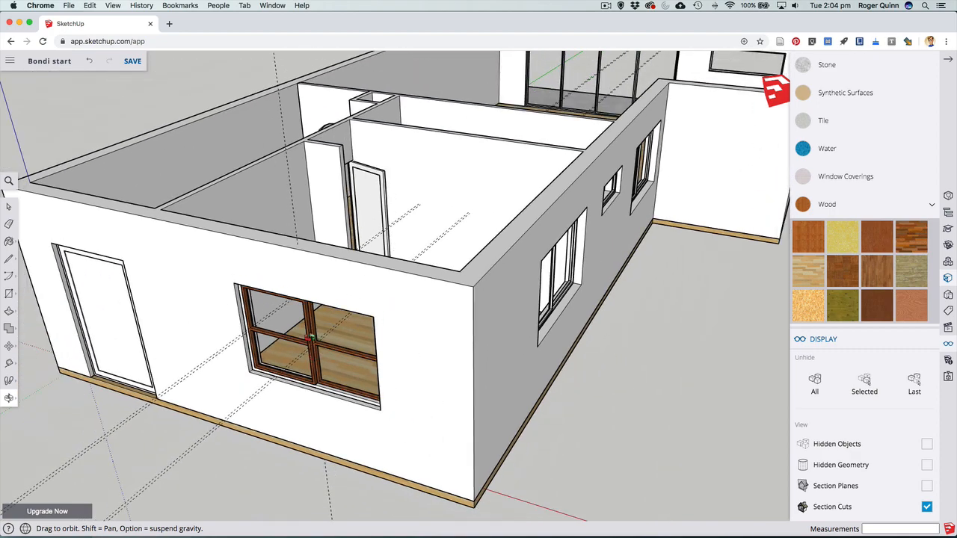
scroll(315, 357, "up", 5)
left_click_drag(242, 346, 334, 439)
left_click_drag(239, 372, 281, 366)
left_click(9, 206)
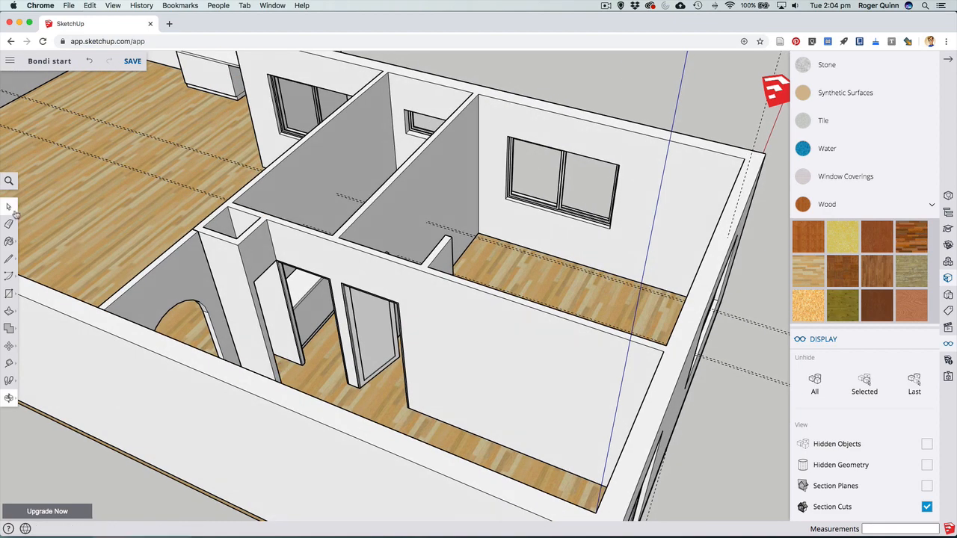
left_click(198, 403)
right_click(198, 404)
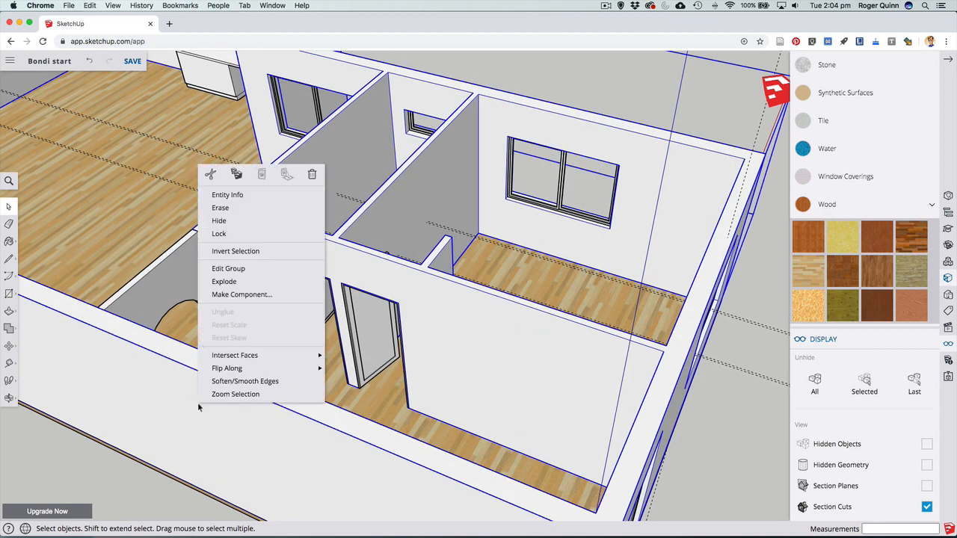
left_click(218, 221)
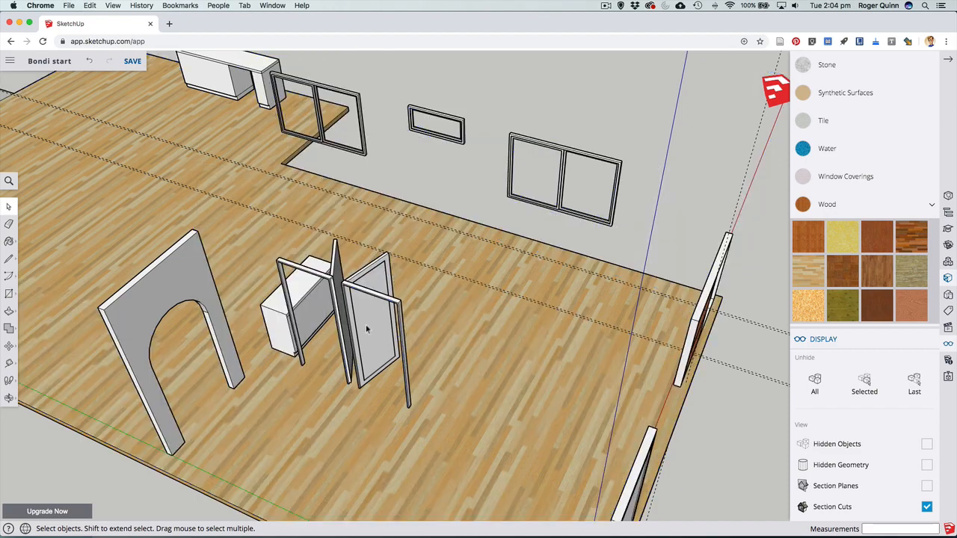
Step: Examine the freestanding door frames, doors, archway and windows from near and far with the walls hidden
scroll(379, 296, "up", 5)
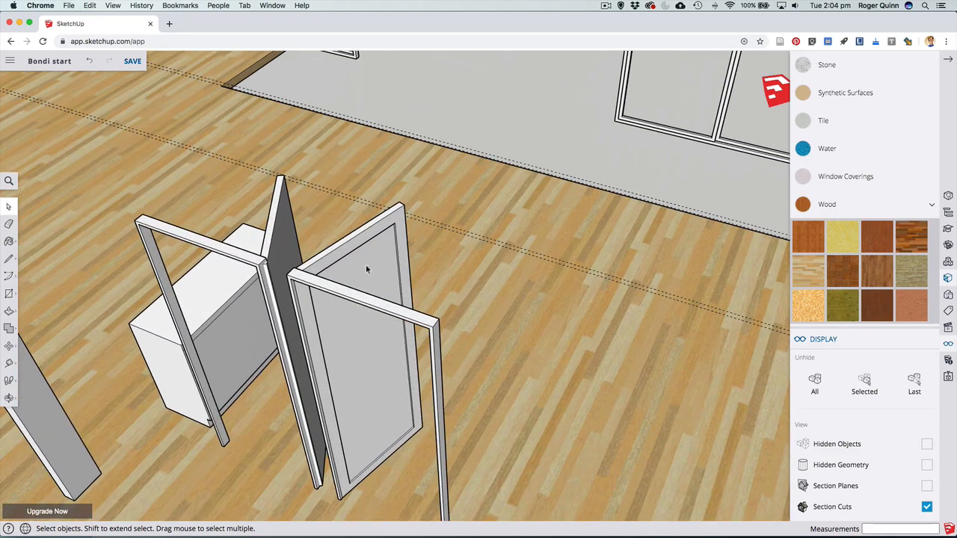
middle_click_drag(365, 265, 341, 283)
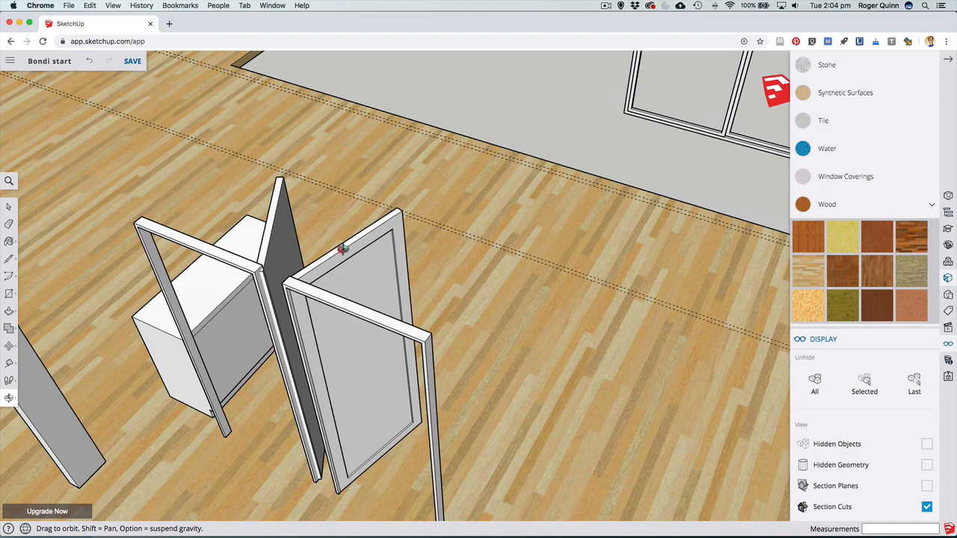
scroll(277, 242, "down", 5)
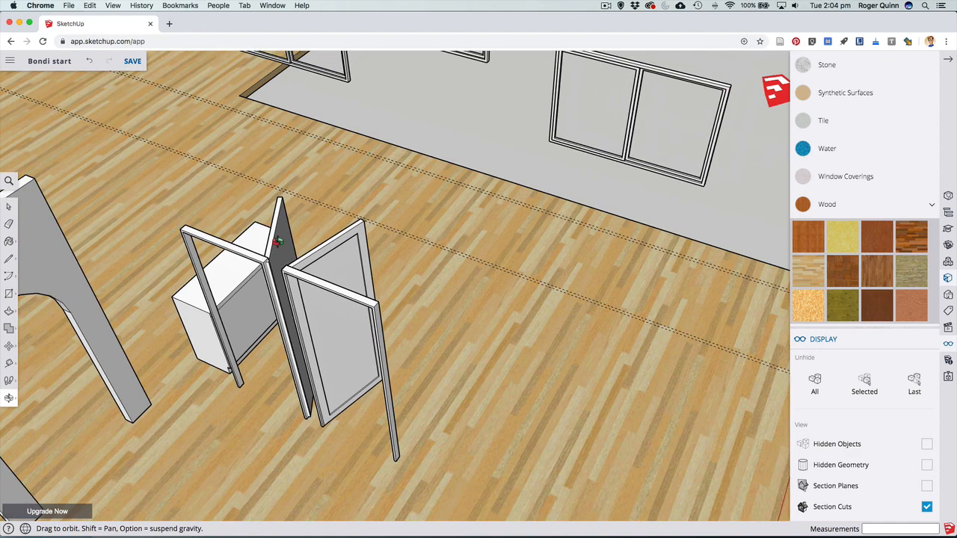
left_click_drag(342, 268, 379, 192)
scroll(379, 192, "up", 5)
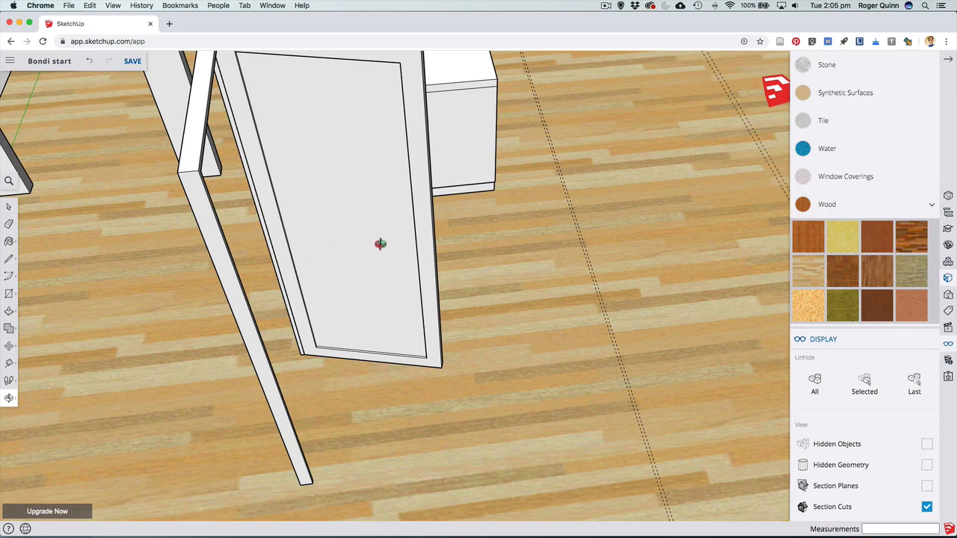
scroll(321, 240, "down", 10)
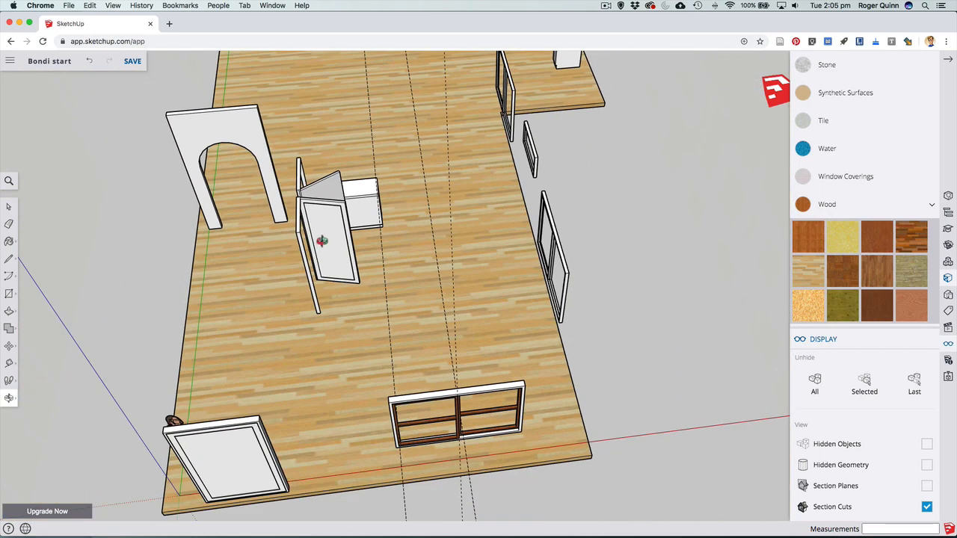
left_click_drag(485, 410, 340, 301)
left_click(9, 206)
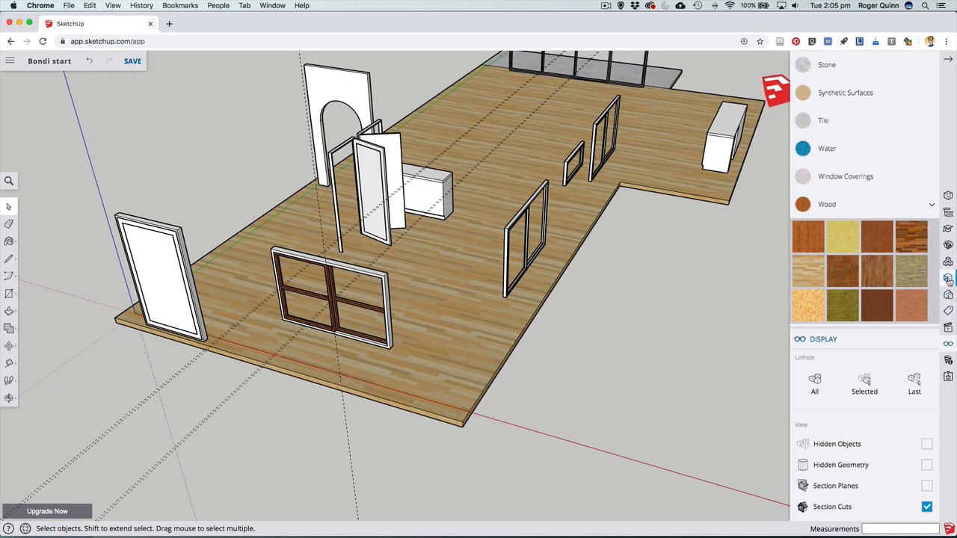
Step: Unhide everything in the model and delete all guides
left_click(948, 345)
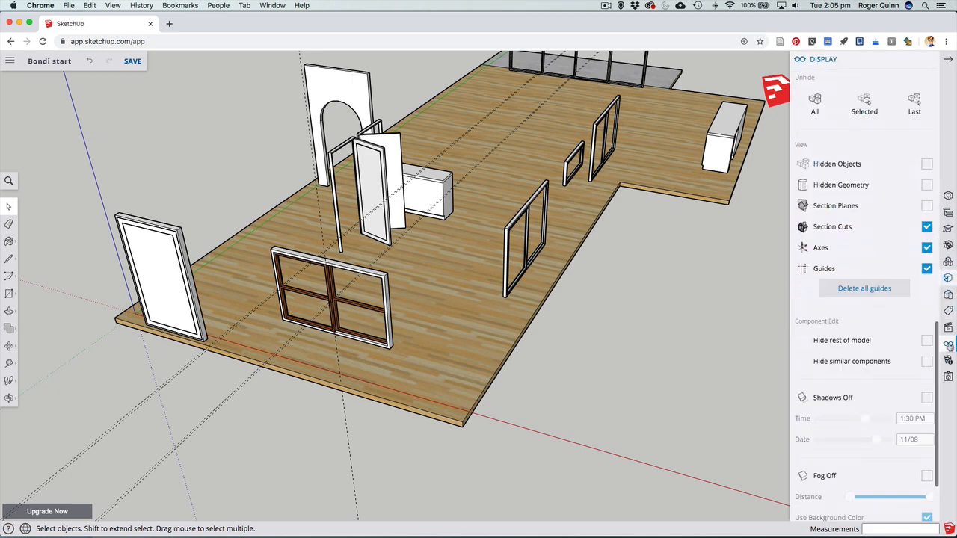
left_click(811, 109)
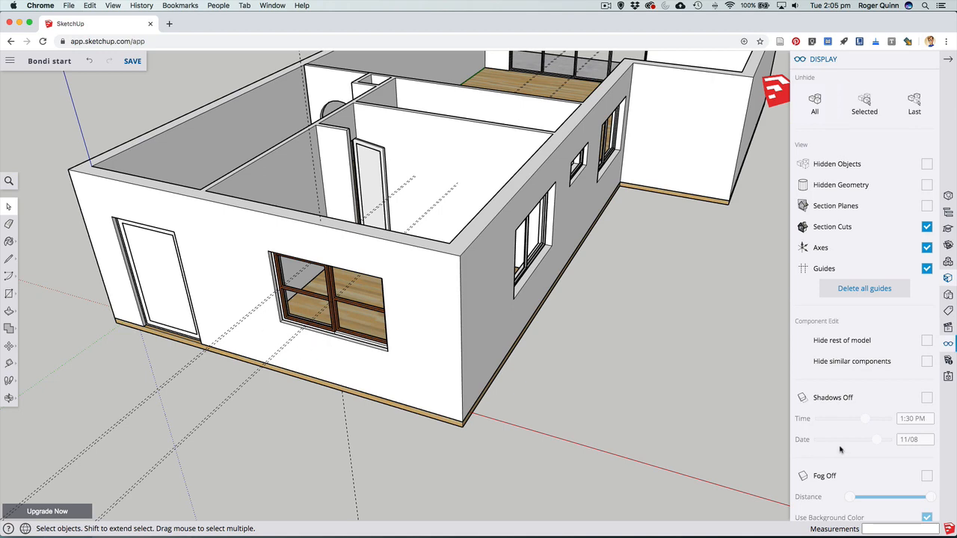
left_click(874, 291)
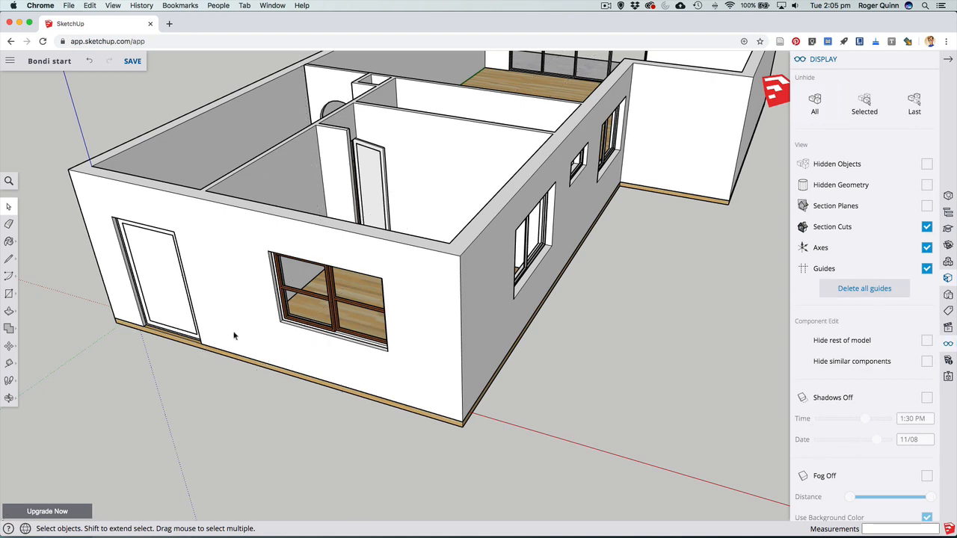
Step: Inspect the wooden window in the front wall and hide the wall group again
scroll(293, 331, "up", 3)
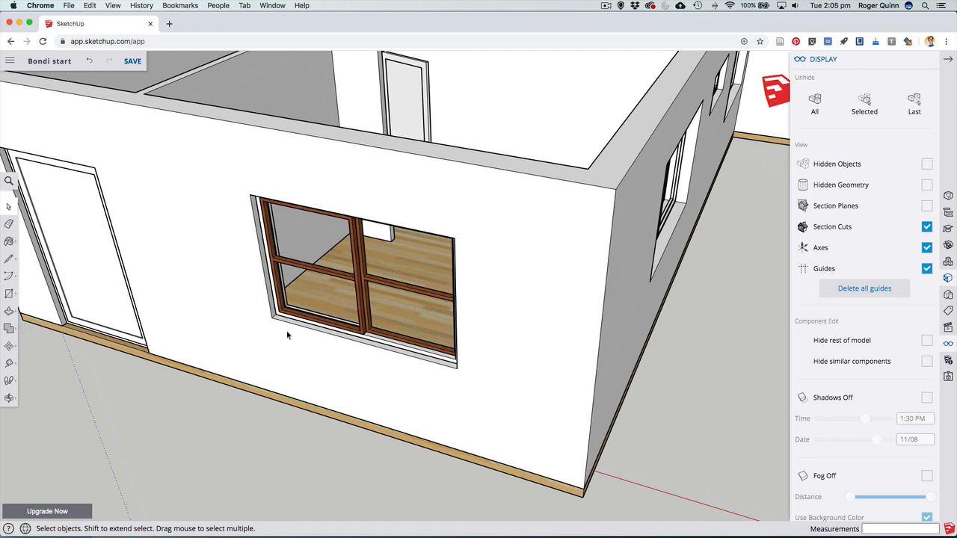
scroll(312, 340, "up", 2)
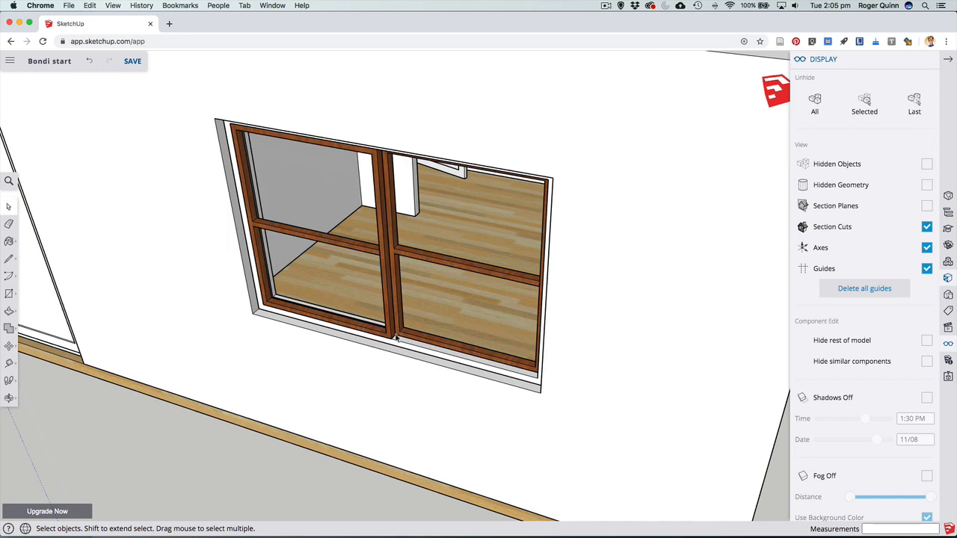
middle_click_drag(400, 346, 331, 327)
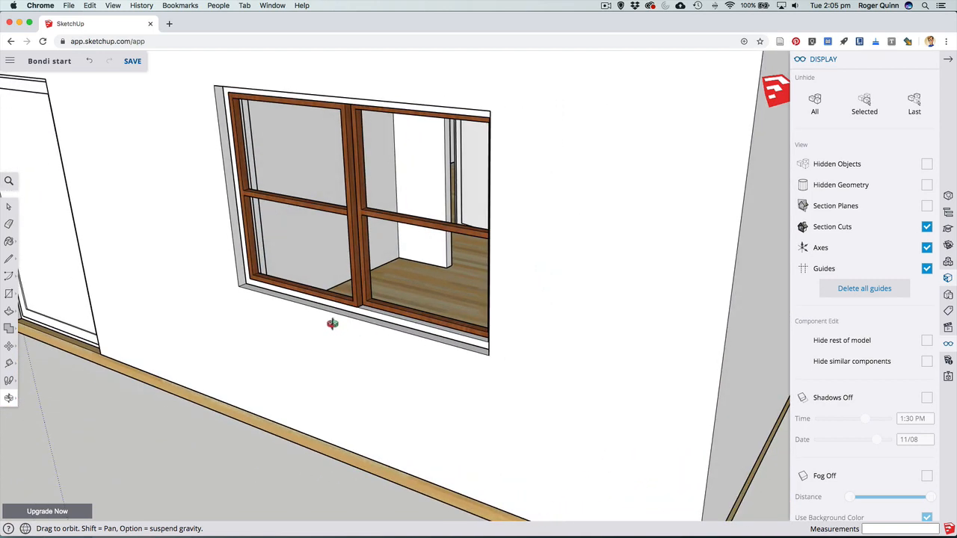
scroll(348, 320, "down", 5)
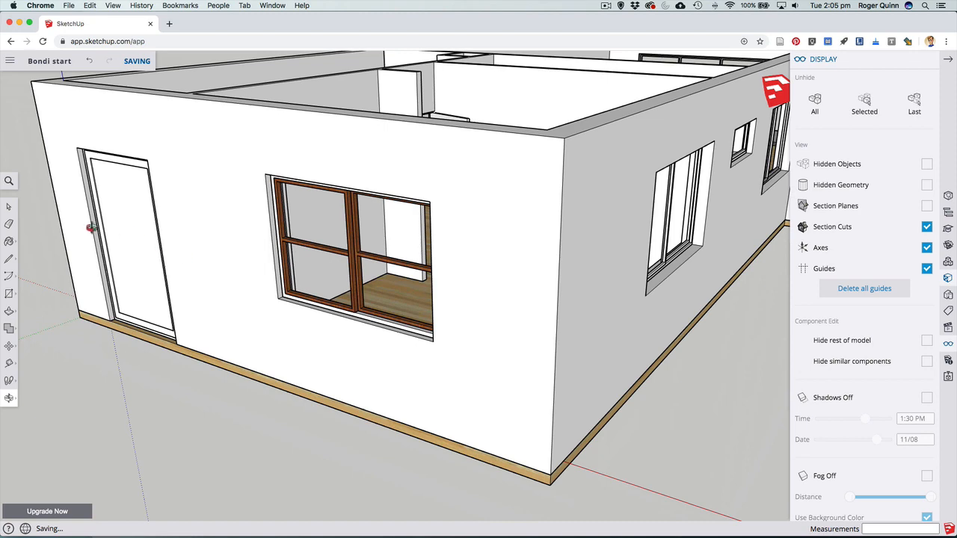
left_click(10, 209)
left_click(174, 191)
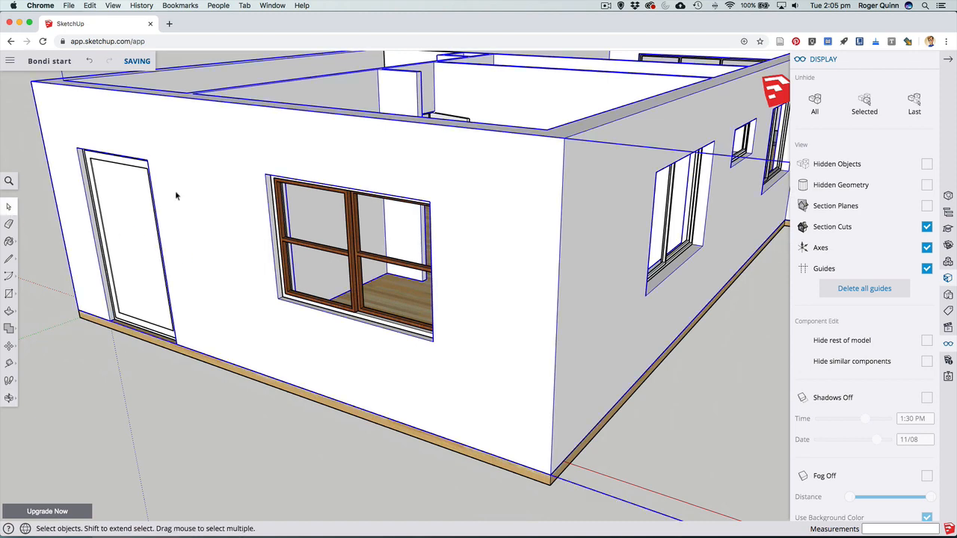
right_click(219, 236)
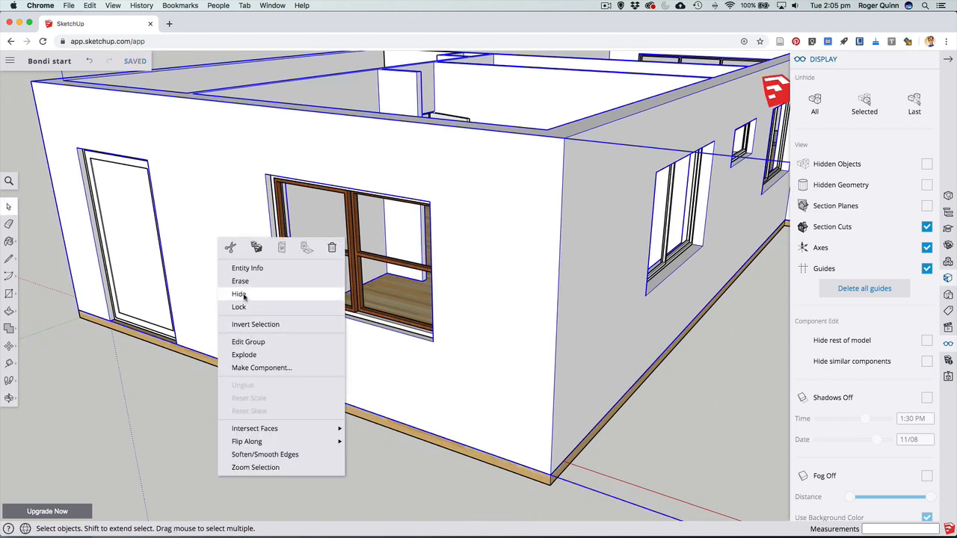
left_click(254, 294)
Step: Move the front door leaf about 316 mm back out of its frame, towards the house interior
key("o")
scroll(129, 286, "up", 4)
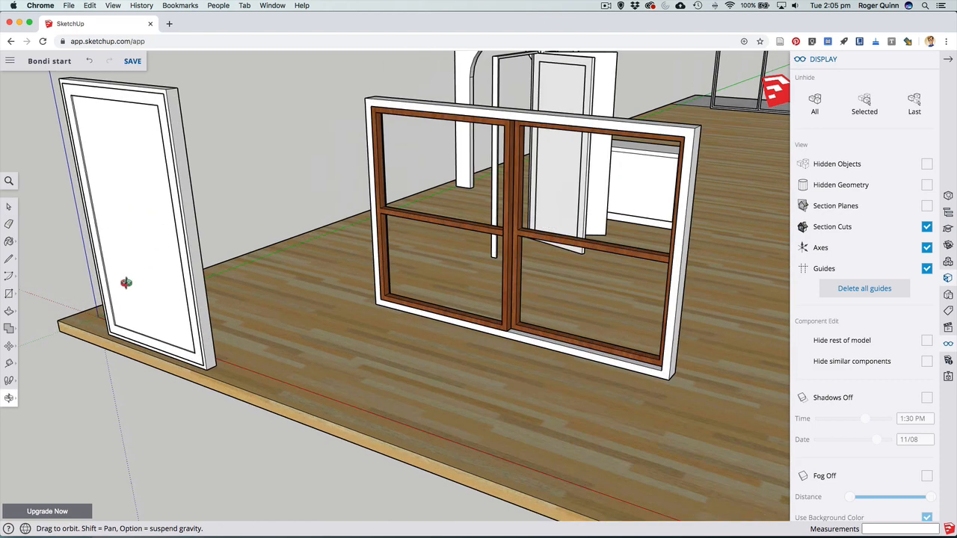
left_click(10, 207)
left_click(124, 223)
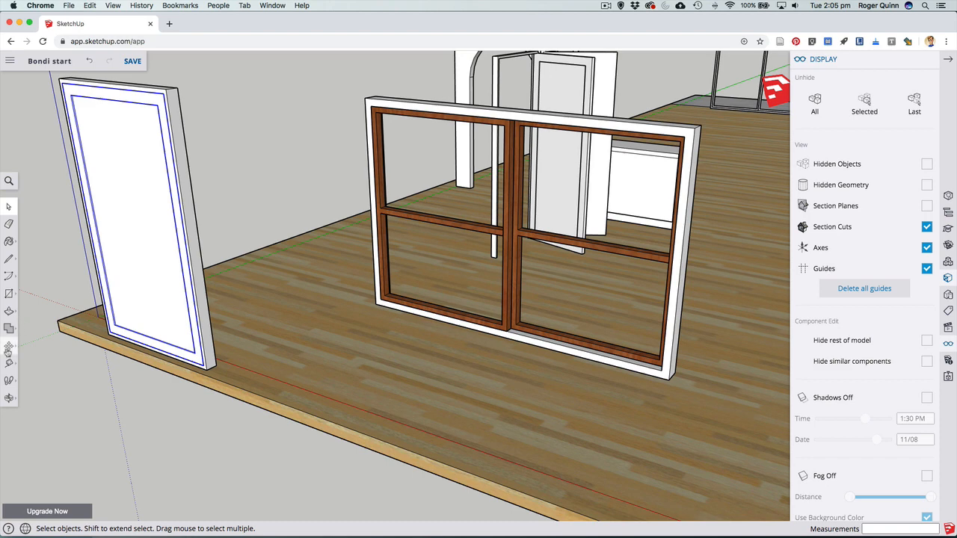
left_click(9, 345)
left_click(110, 331)
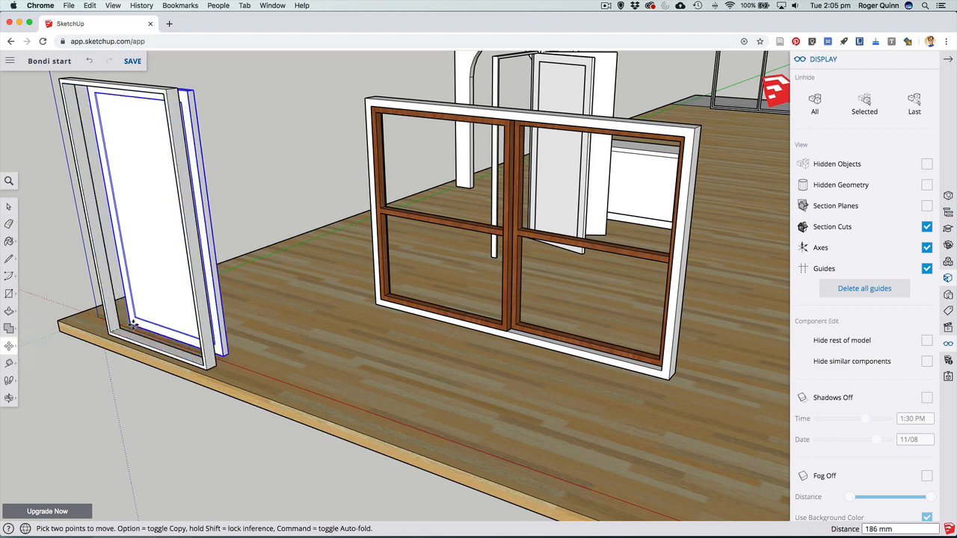
left_click(142, 323)
Step: Select the front door's frame on its own, examine it beside the detached leaf, and clear the selection
left_click(10, 207)
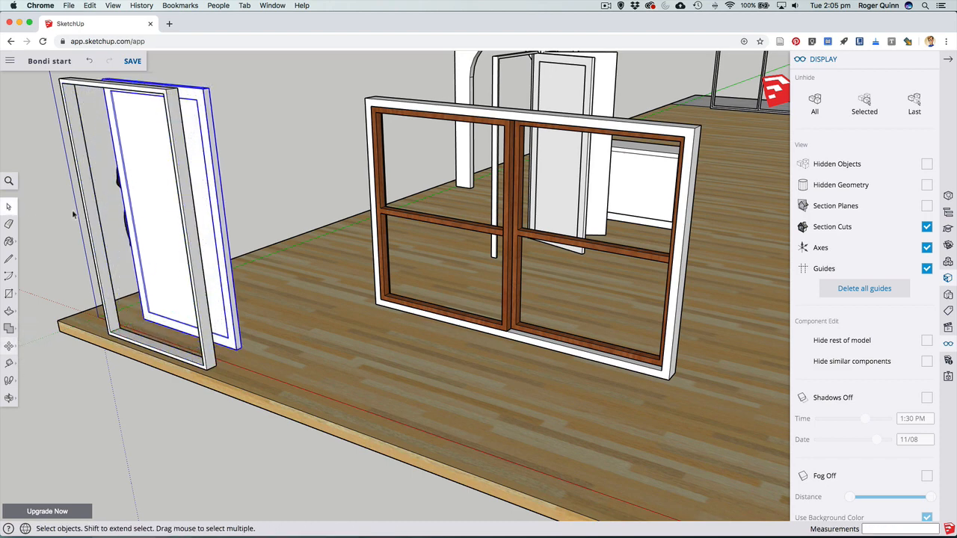
left_click(62, 218)
left_click(208, 329)
scroll(208, 329, "up", 3)
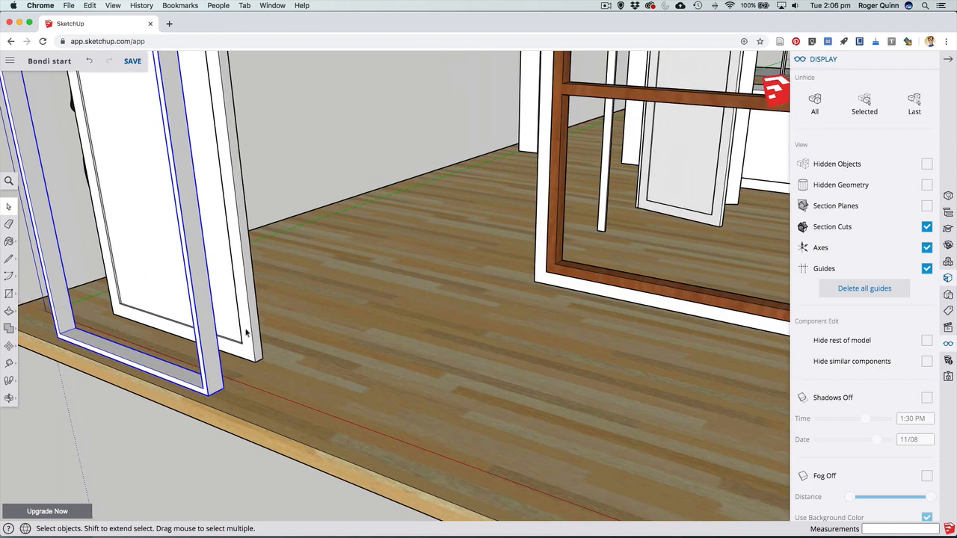
scroll(248, 334, "down", 3)
left_click(66, 272)
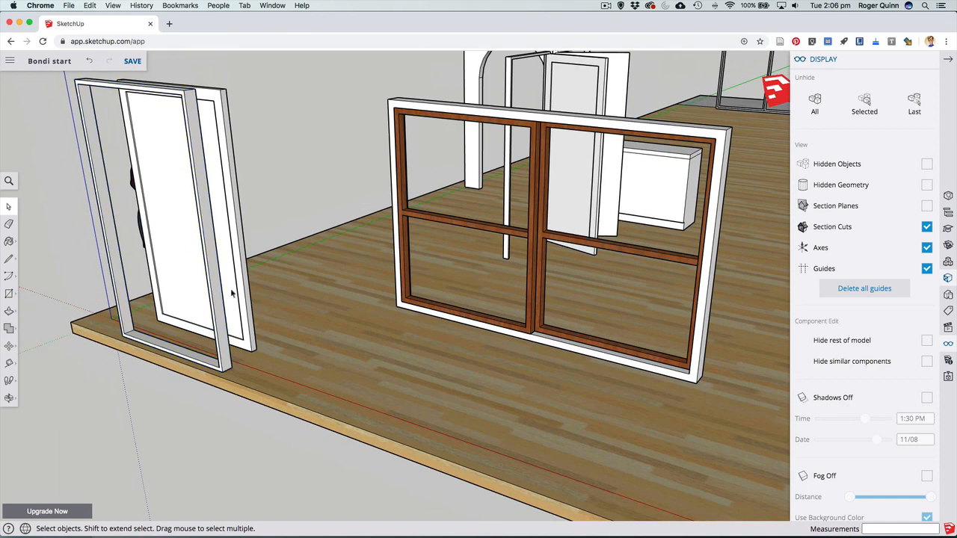
Step: Move the detached front door leaf about 316 mm back into its frame and clear the selection
left_click(181, 293)
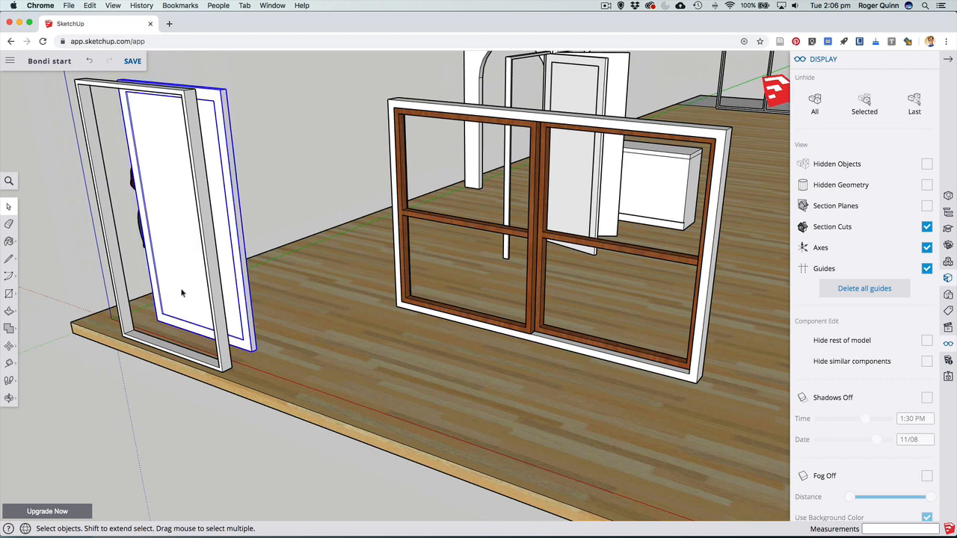
left_click(9, 345)
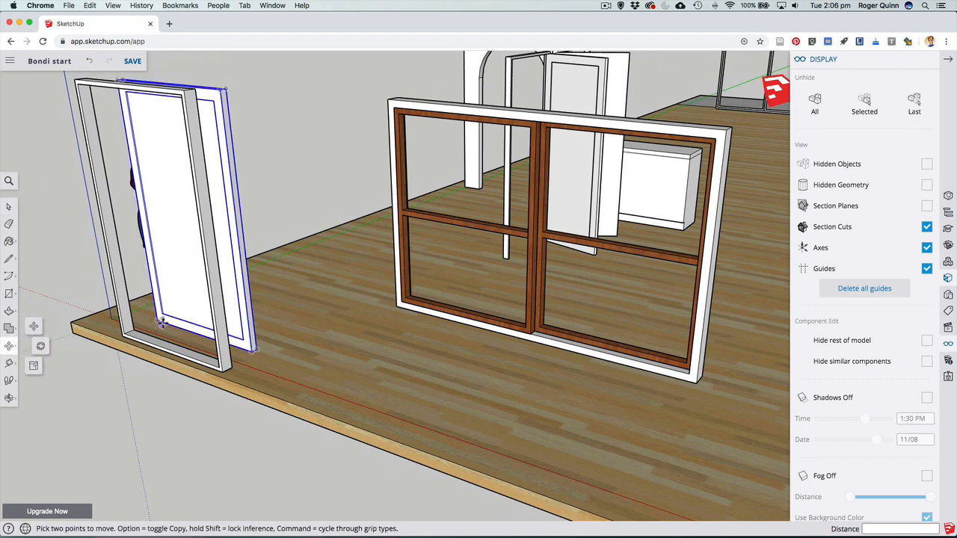
left_click(159, 330)
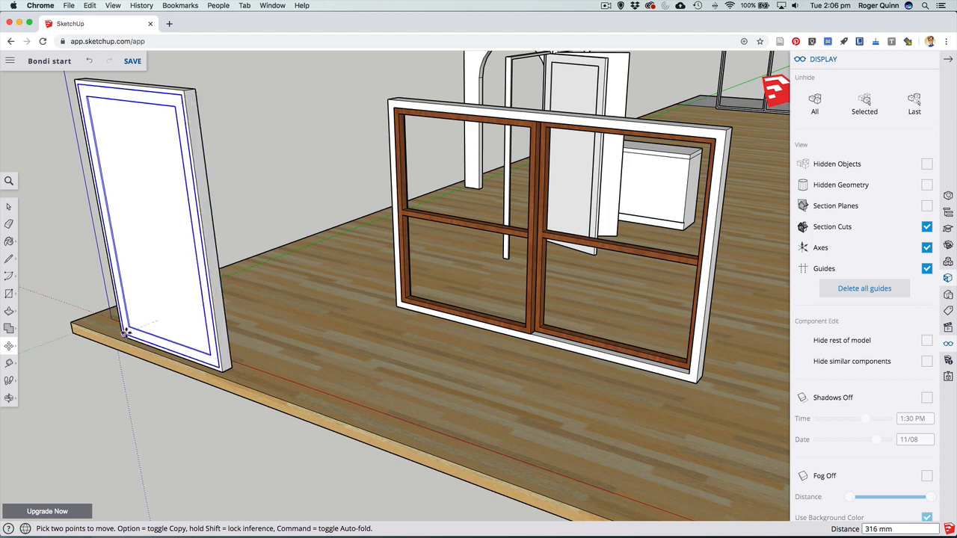
left_click(125, 333)
key("space")
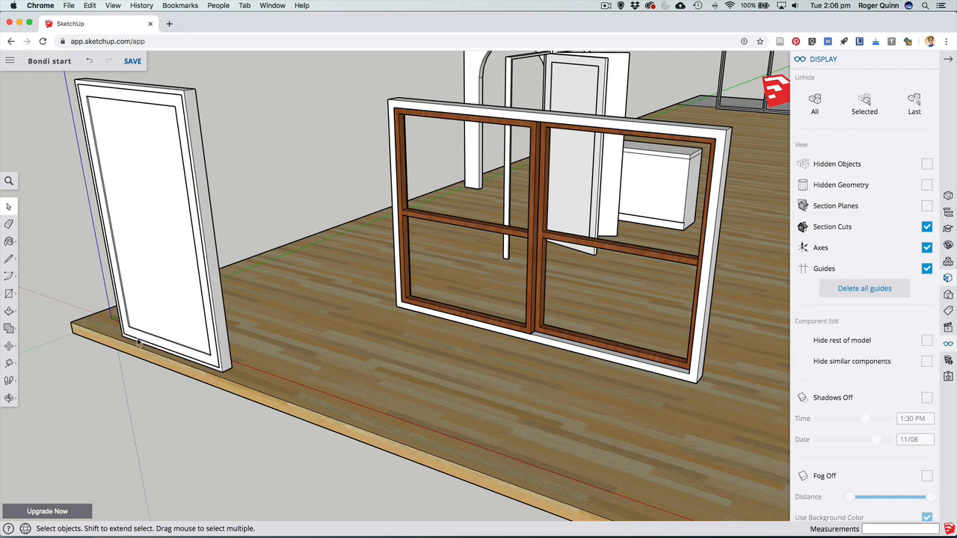
Step: Unhide everything in the model and examine the internal doors beside the arched opening
scroll(131, 342, "up", 3)
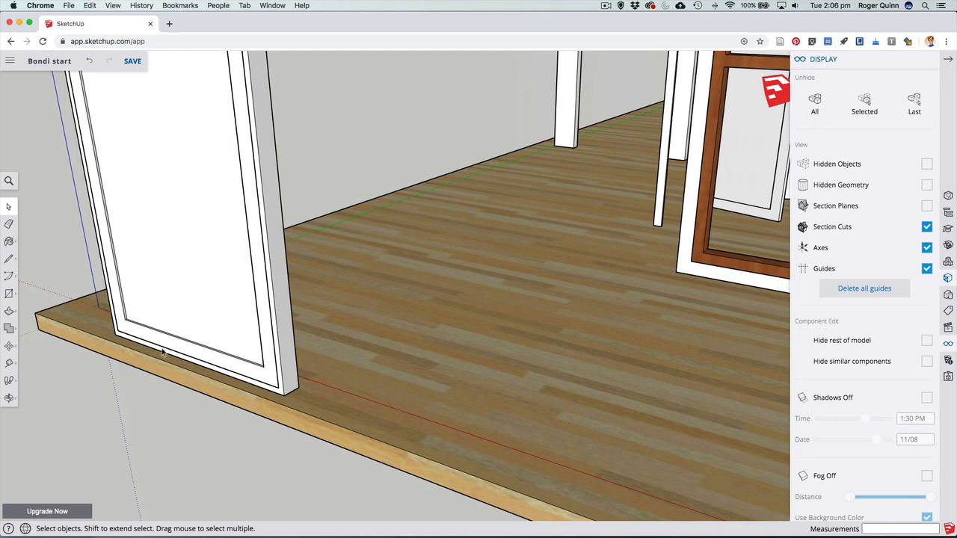
scroll(199, 362, "down", 10)
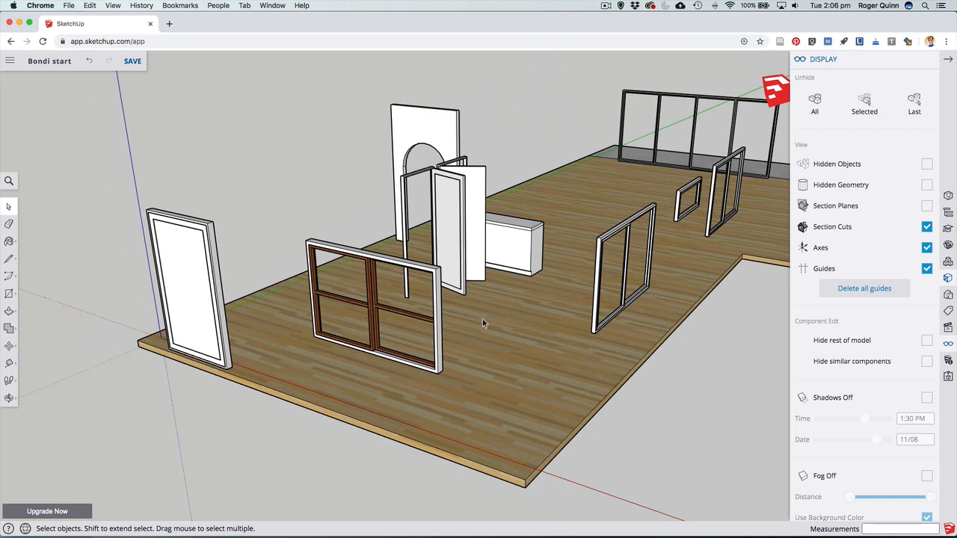
left_click(814, 105)
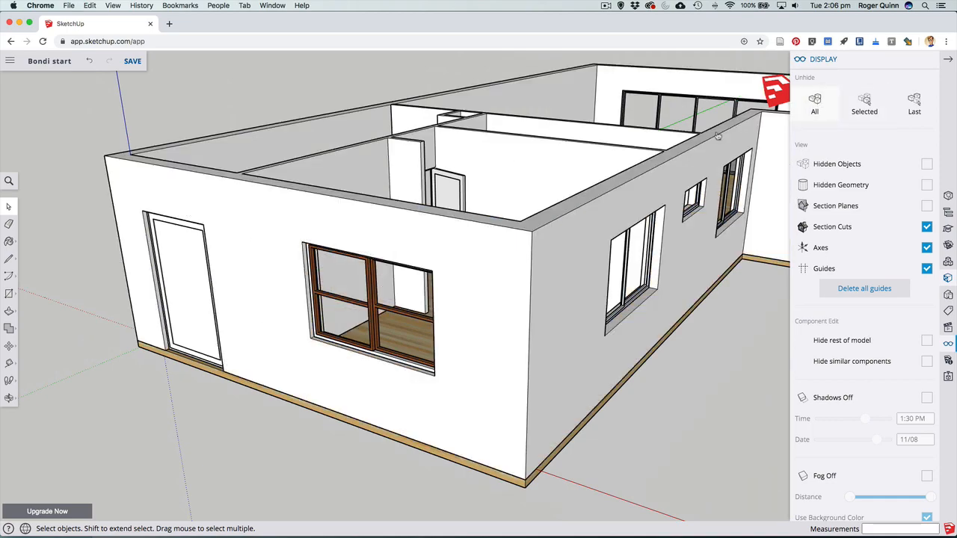
middle_click_drag(446, 155, 663, 299)
scroll(662, 299, "up", 8)
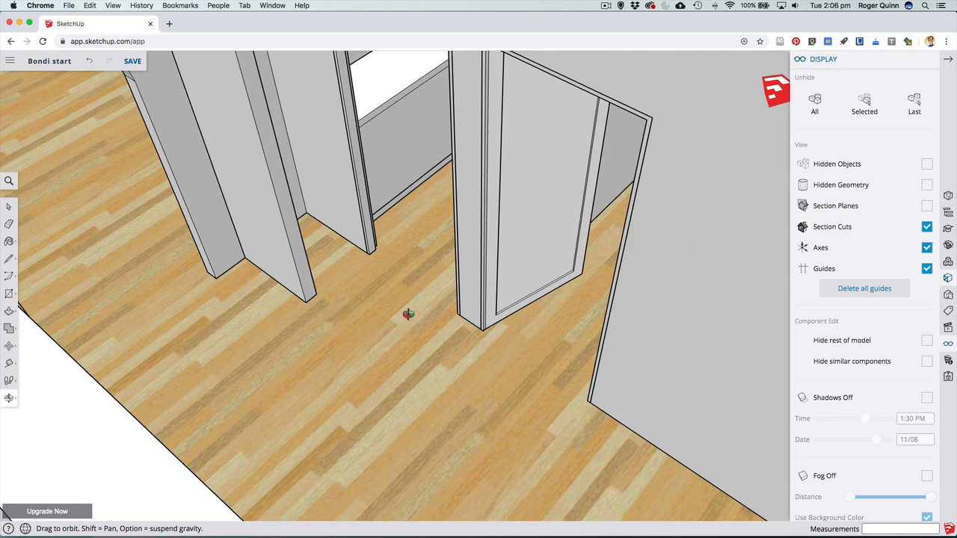
scroll(400, 278, "up", 3)
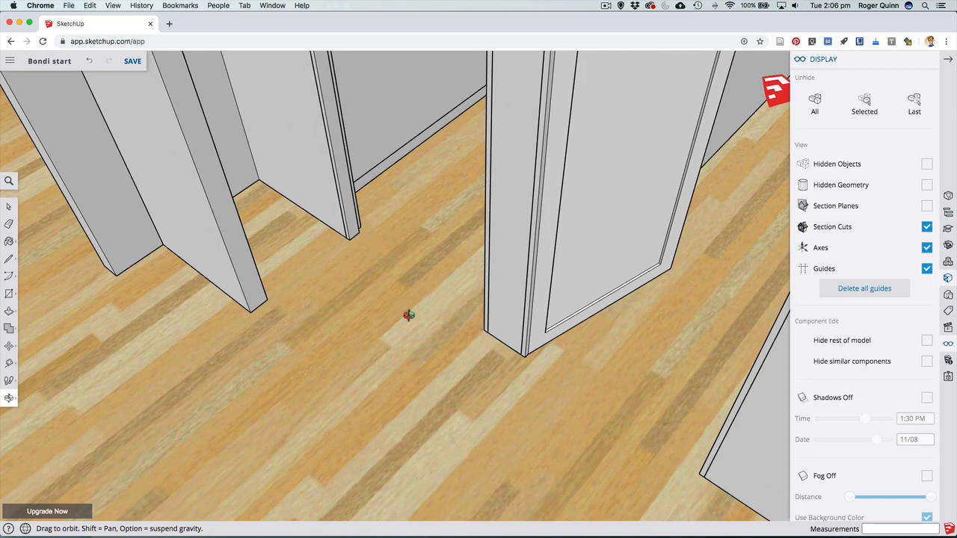
scroll(408, 314, "down", 5)
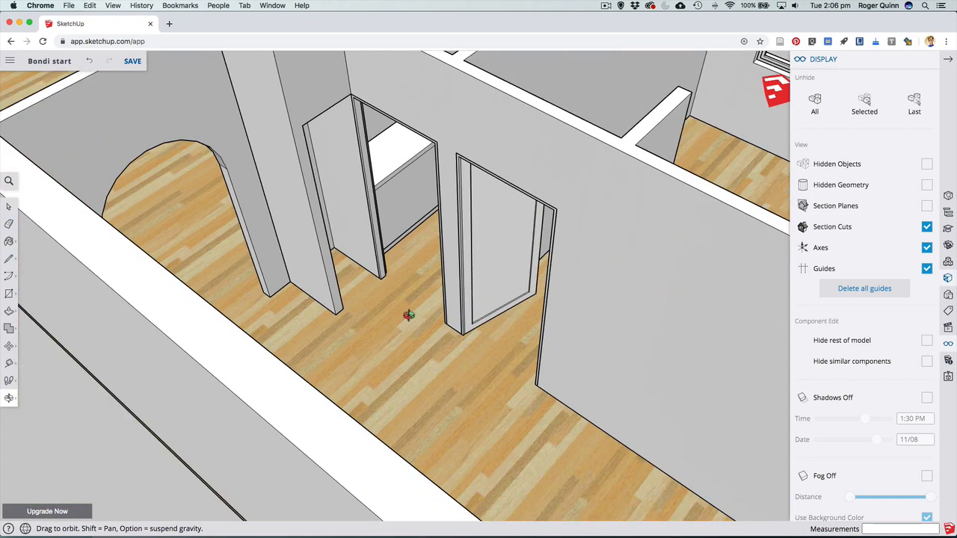
scroll(408, 315, "down", 2)
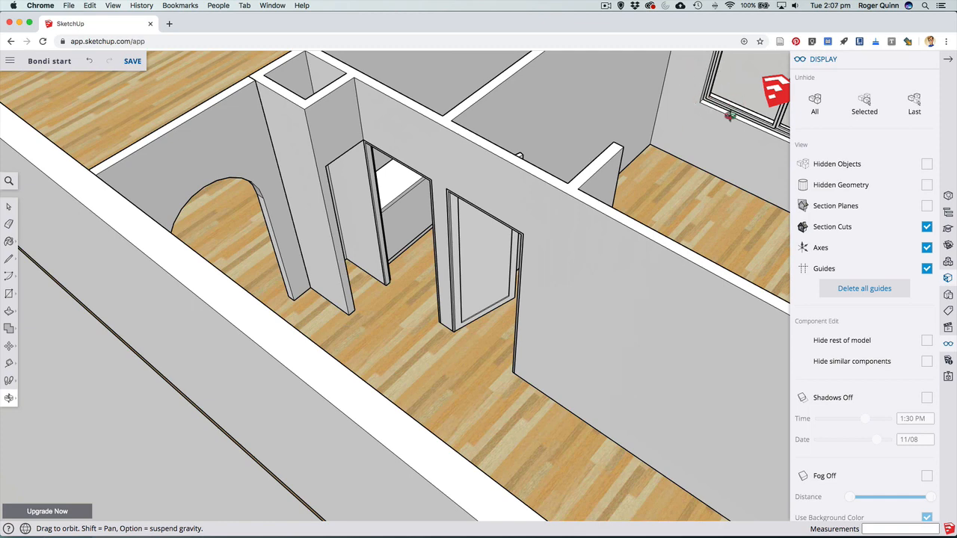
Step: Place a guide parallel to the outer wall at half of 3810 mm, midway along the internal wall next to the arch
left_click_drag(187, 156, 316, 211)
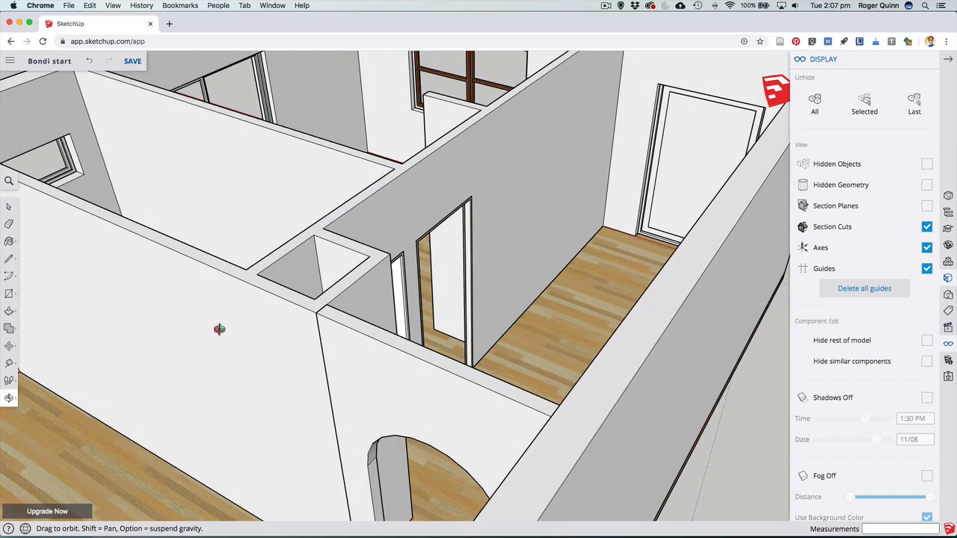
left_click_drag(200, 324, 446, 261, "shift")
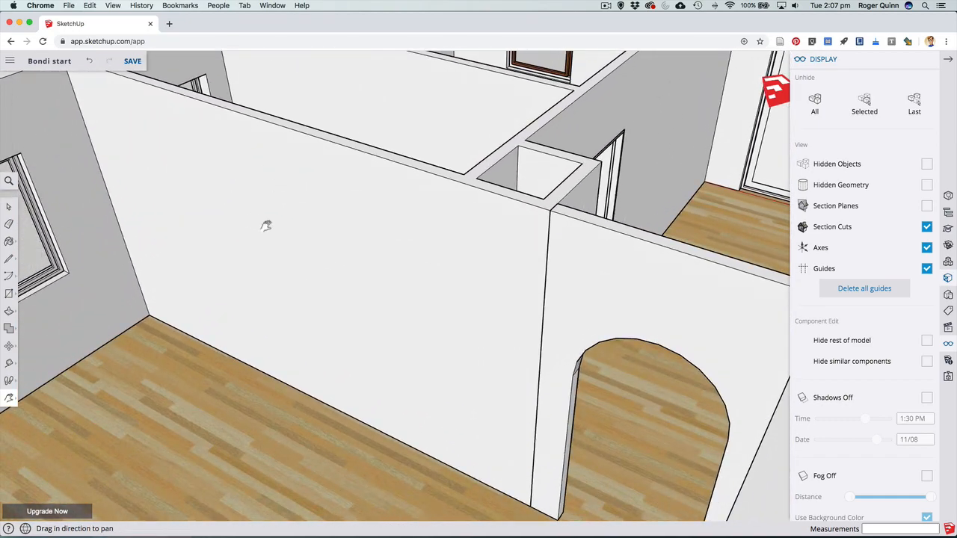
left_click_drag(274, 247, 307, 275)
scroll(307, 275, "down", 3)
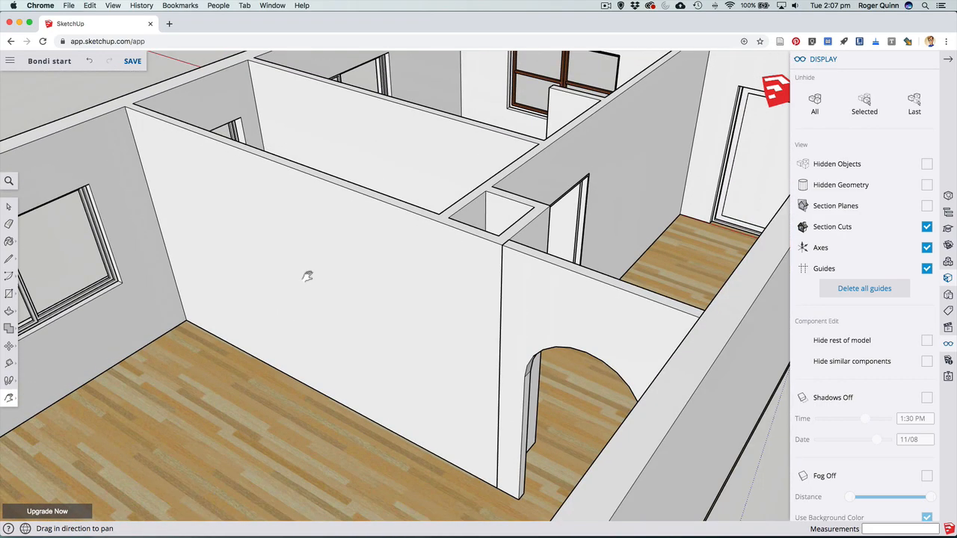
left_click(8, 206)
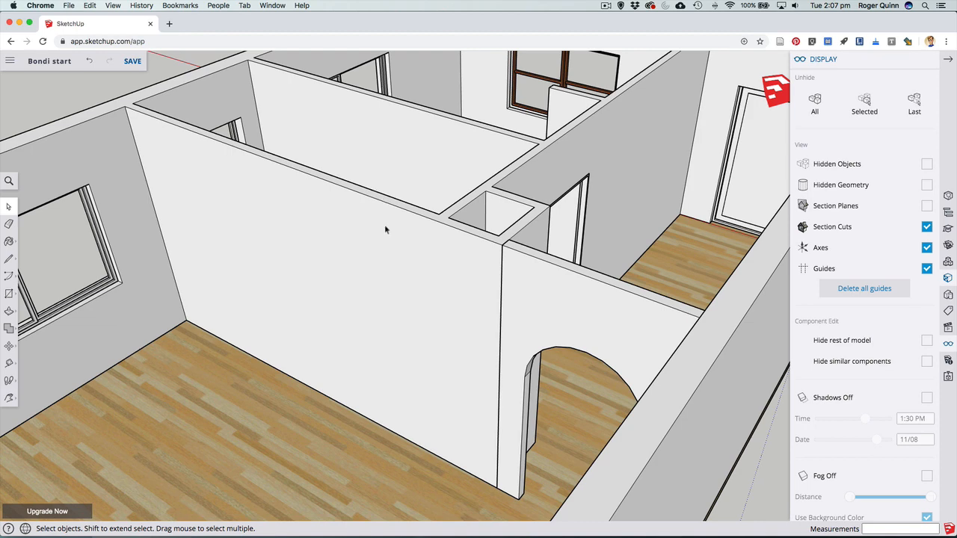
left_click(9, 362)
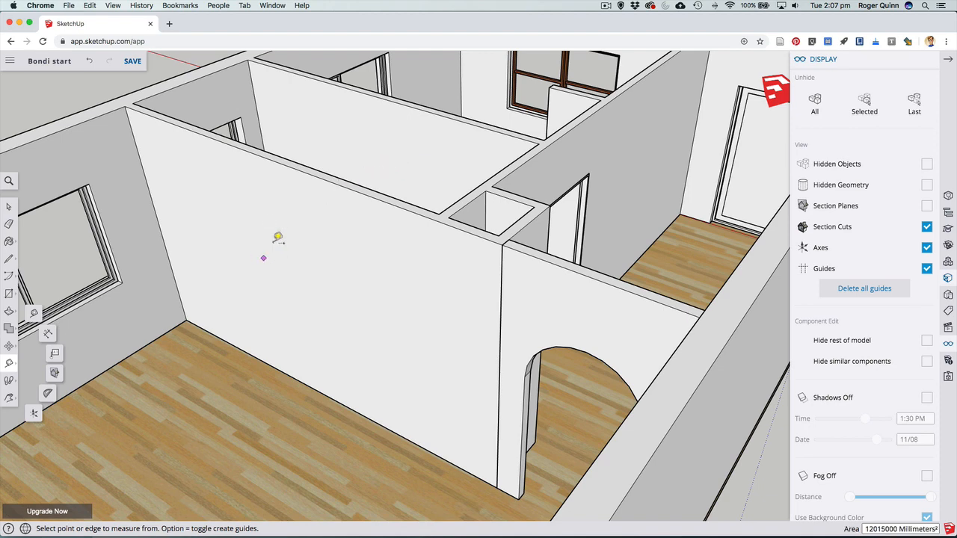
left_click(165, 90)
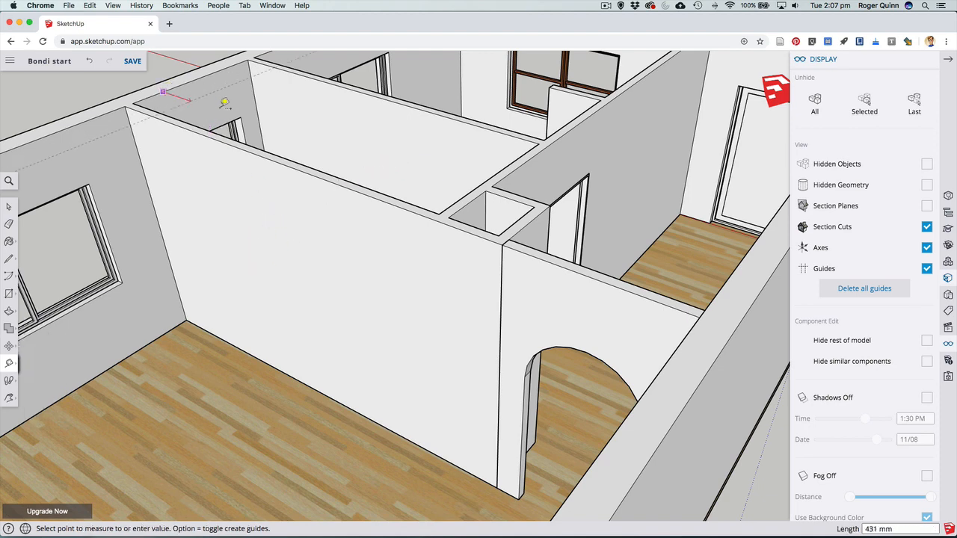
left_click(467, 193)
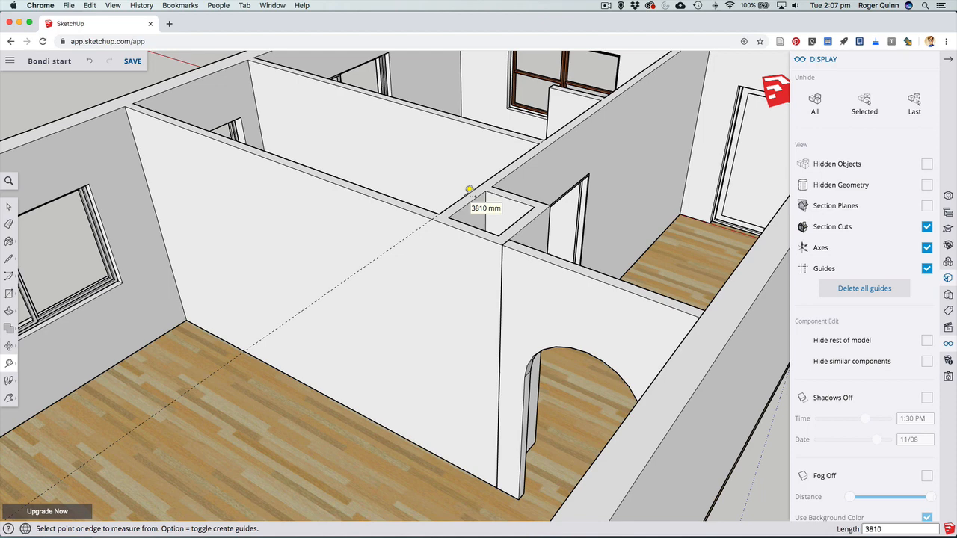
key("Return")
Step: Add a vertical guide 1905 mm from the internal wall's corner and a horizontal guide 2040 mm above the floor
left_click(132, 130)
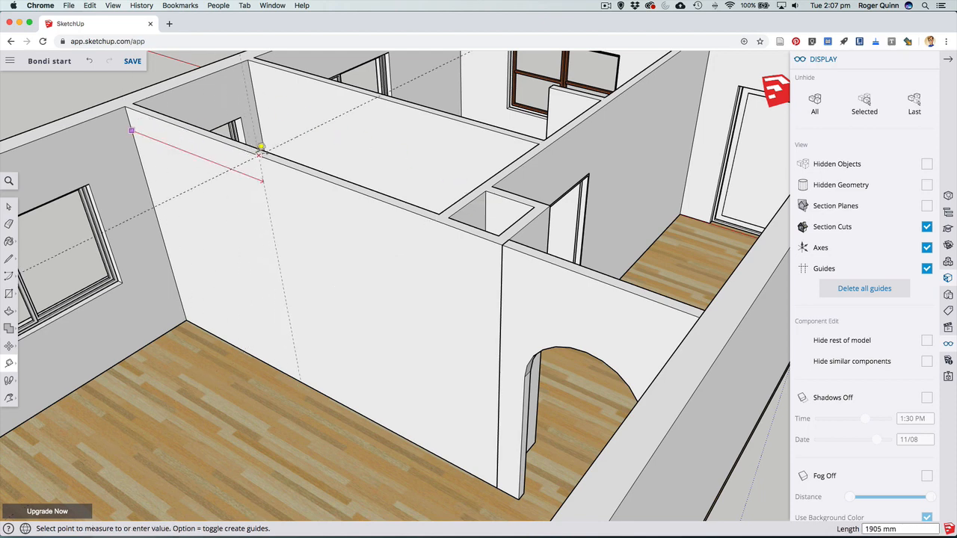
left_click(261, 152)
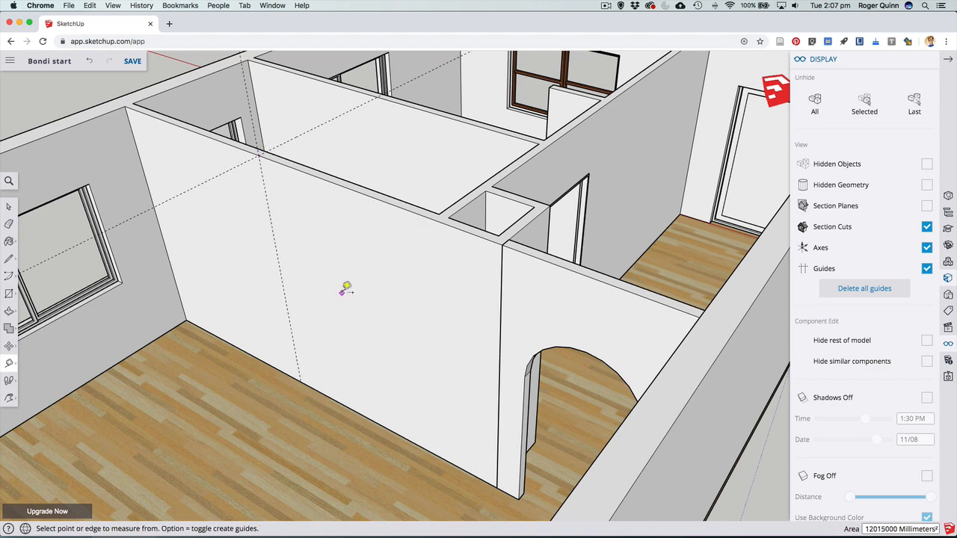
left_click(337, 400)
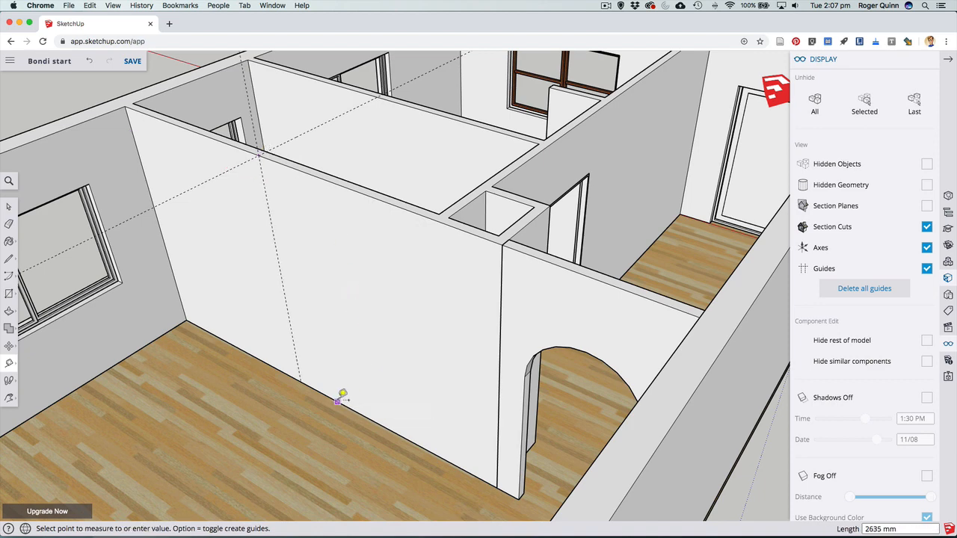
left_click(319, 222)
type("2015000")
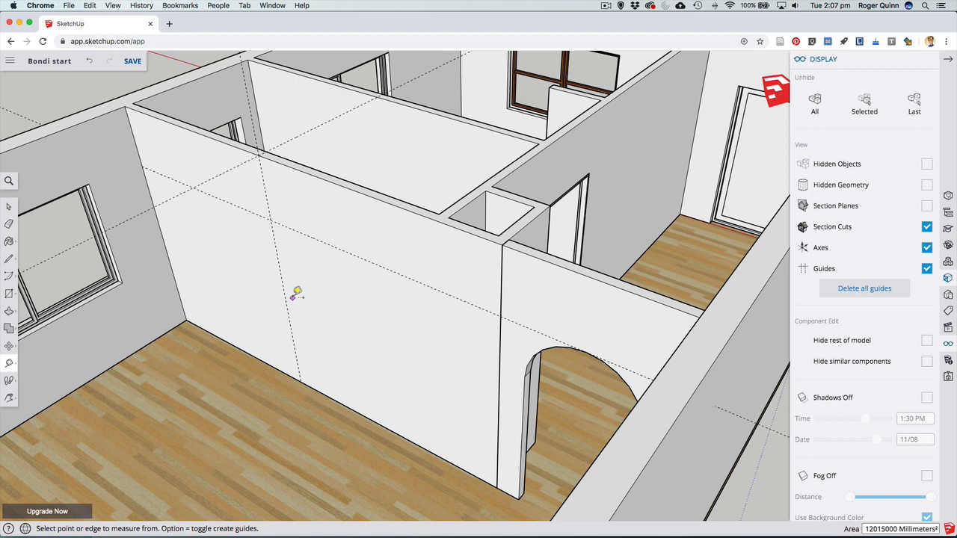
Step: Offset a vertical guide by 820/2 mm to each side of the wall's centre guide
left_click(277, 250)
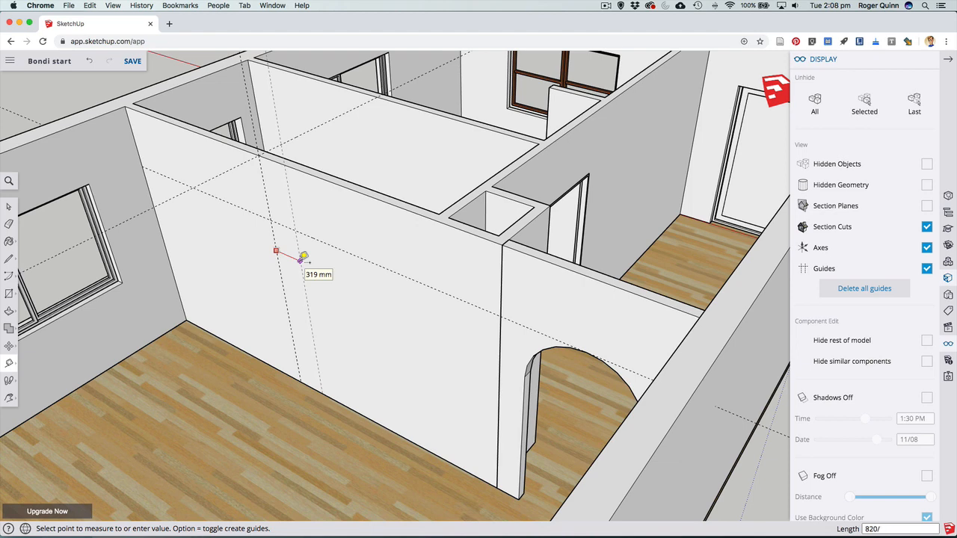
left_click(302, 258)
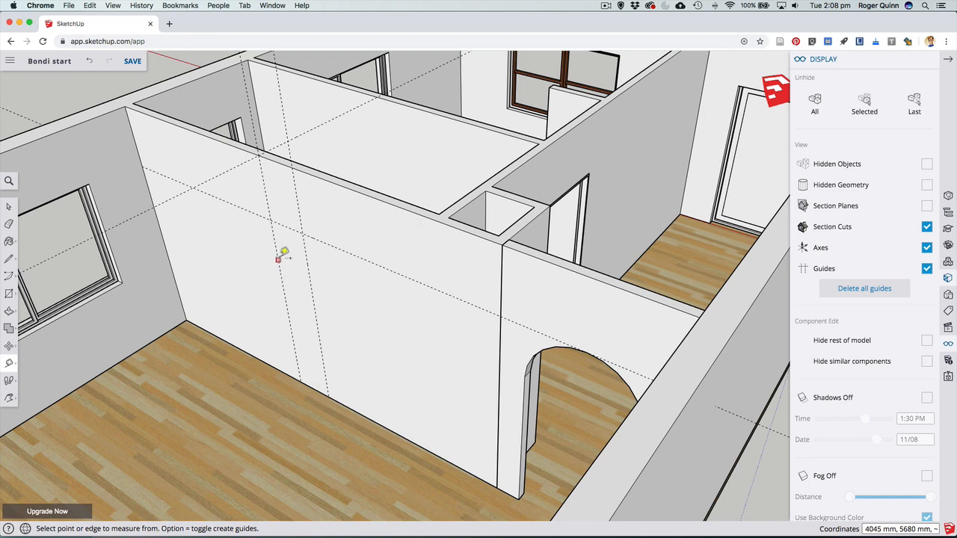
left_click(278, 254)
left_click(258, 241)
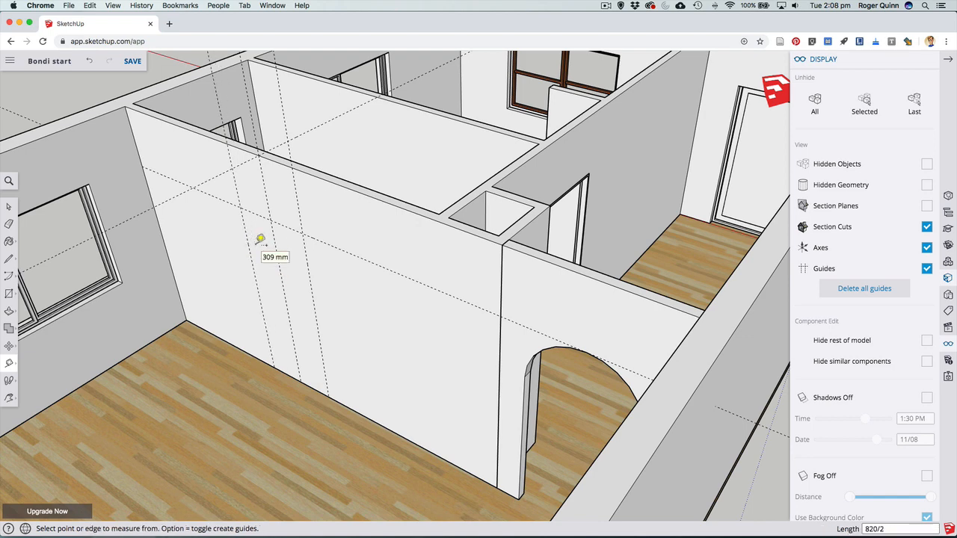
Step: Open the wall group for editing and draw a doorway rectangle about 2040 by 824 mm between the guides, down to the floor
mouse_move(257, 276)
middle_mouse_down()
mouse_move(305, 273)
mouse_move(256, 286)
middle_mouse_up()
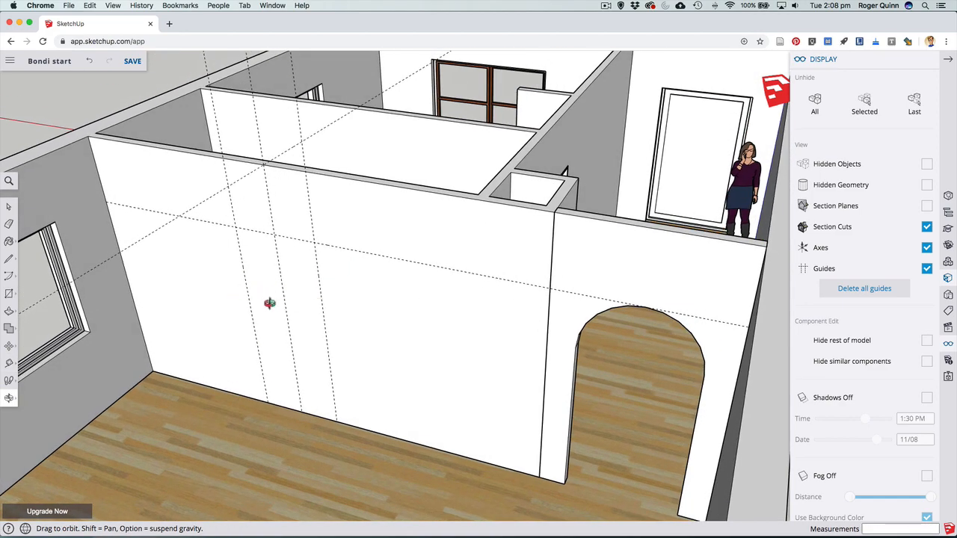
scroll(269, 302, "up", 3)
scroll(269, 302, "down", 3)
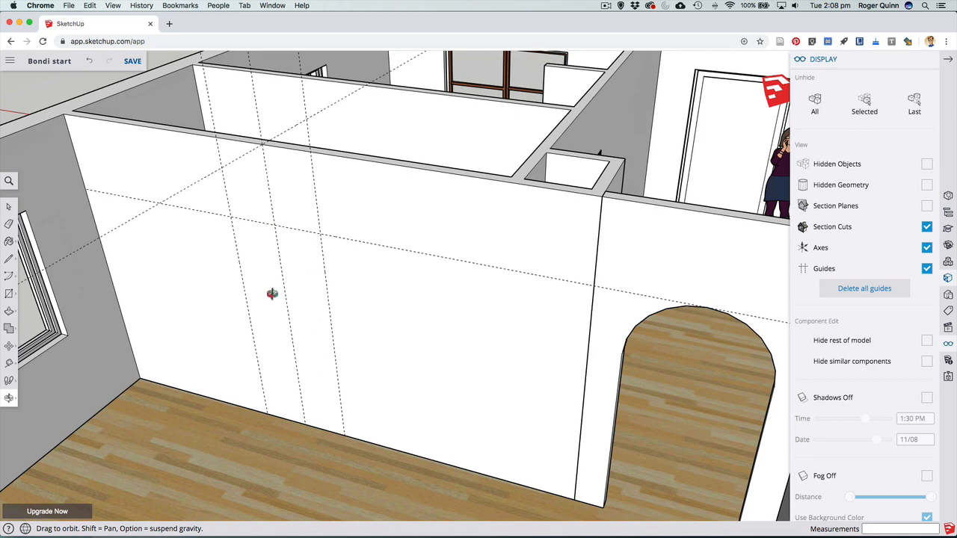
left_click(10, 207)
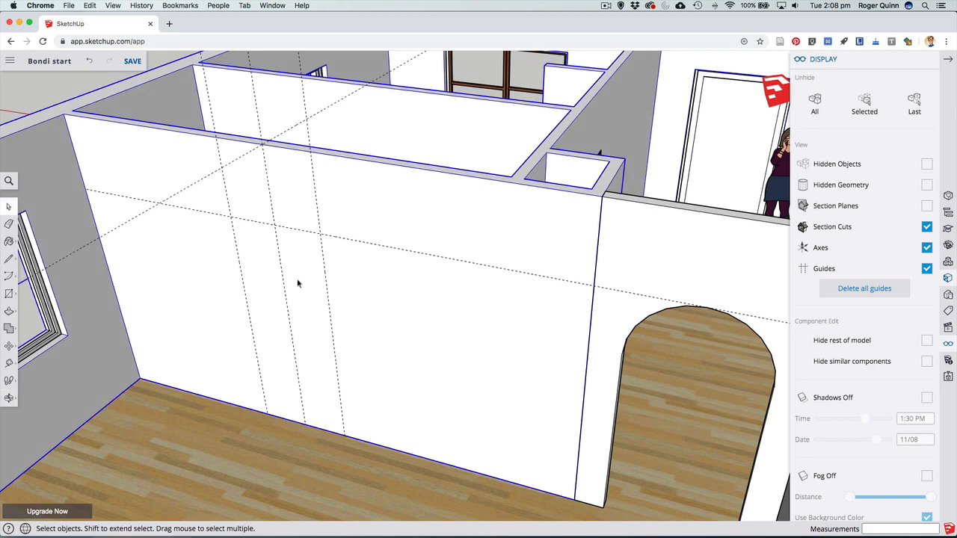
double_click(266, 272)
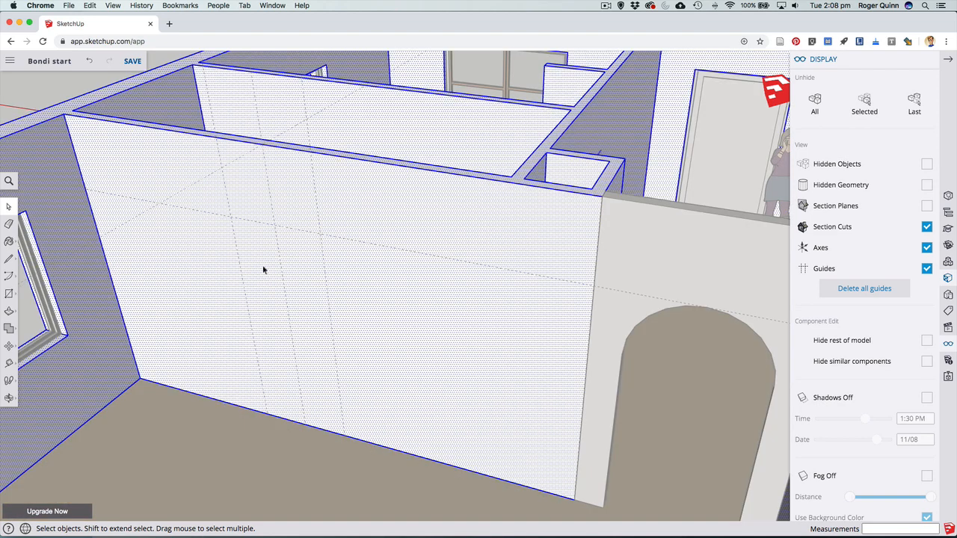
left_click(263, 275)
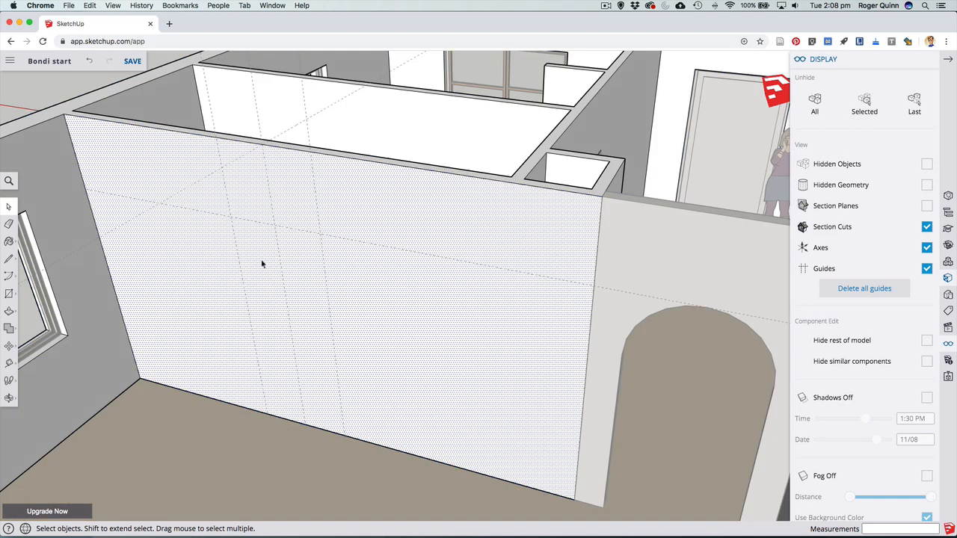
left_click(9, 294)
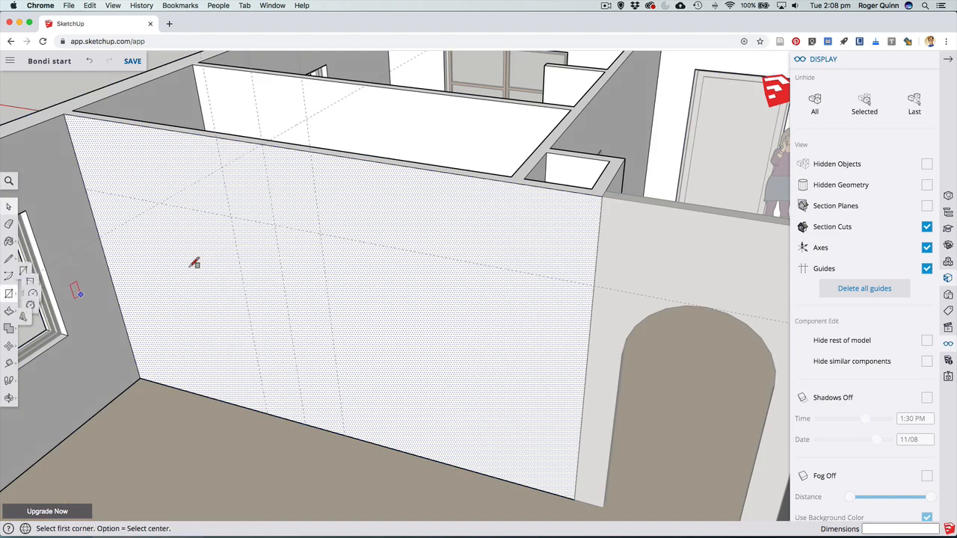
left_click(223, 202)
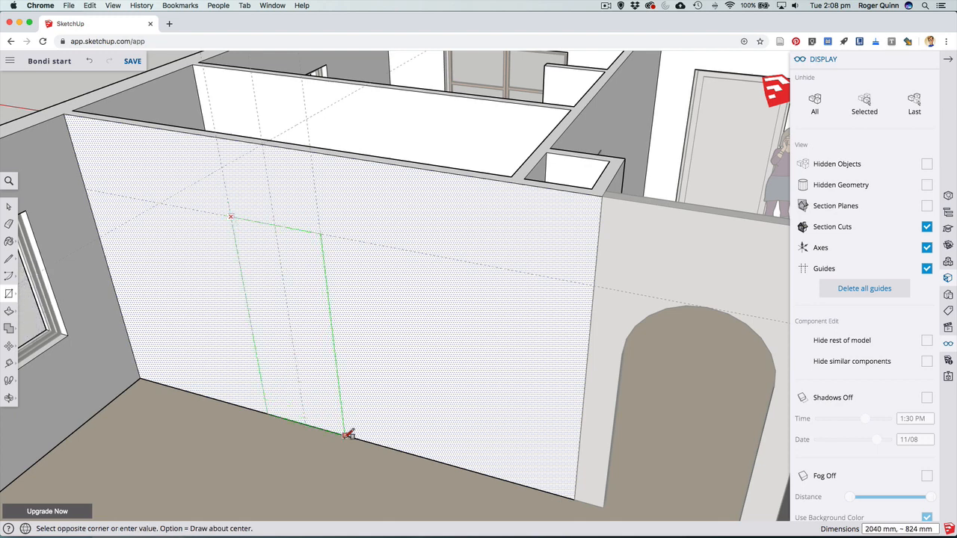
left_click(346, 432)
Step: Push the doorway face 90 mm through the internal wall with Push/Pull to cut the opening
left_click(9, 207)
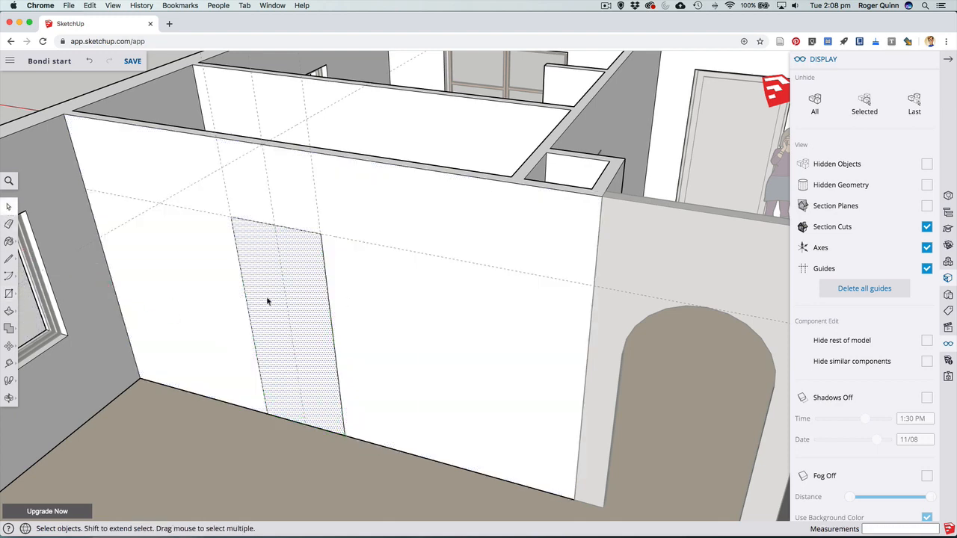
key("p")
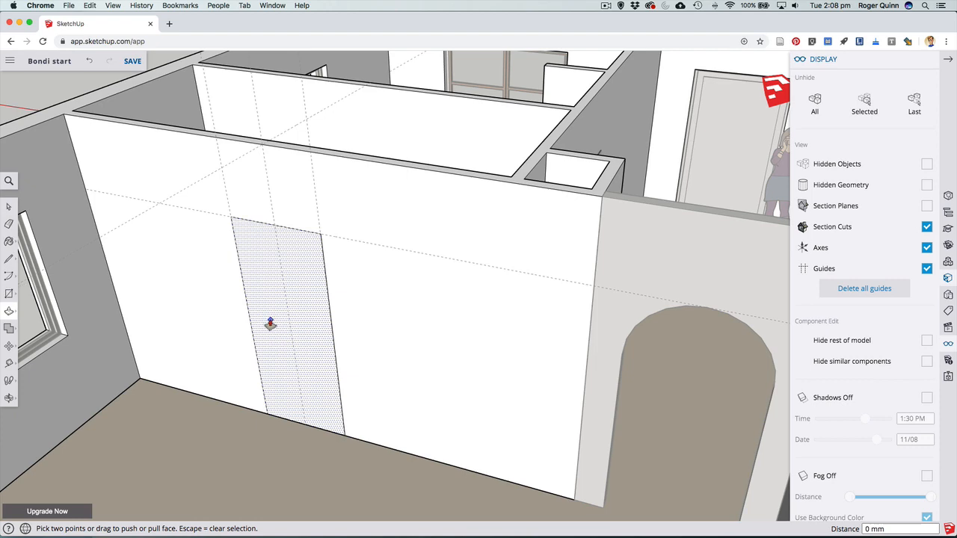
left_click(270, 322)
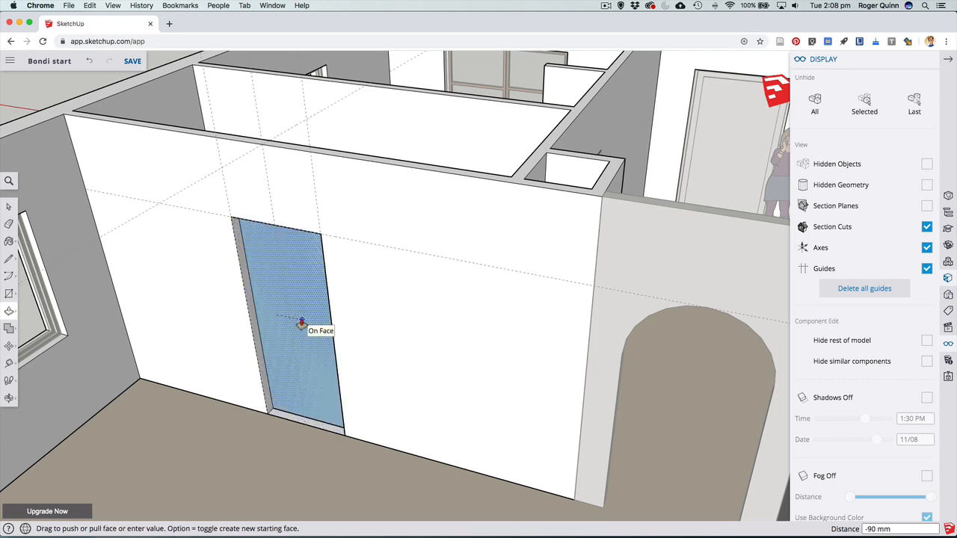
left_click(303, 324)
key("space")
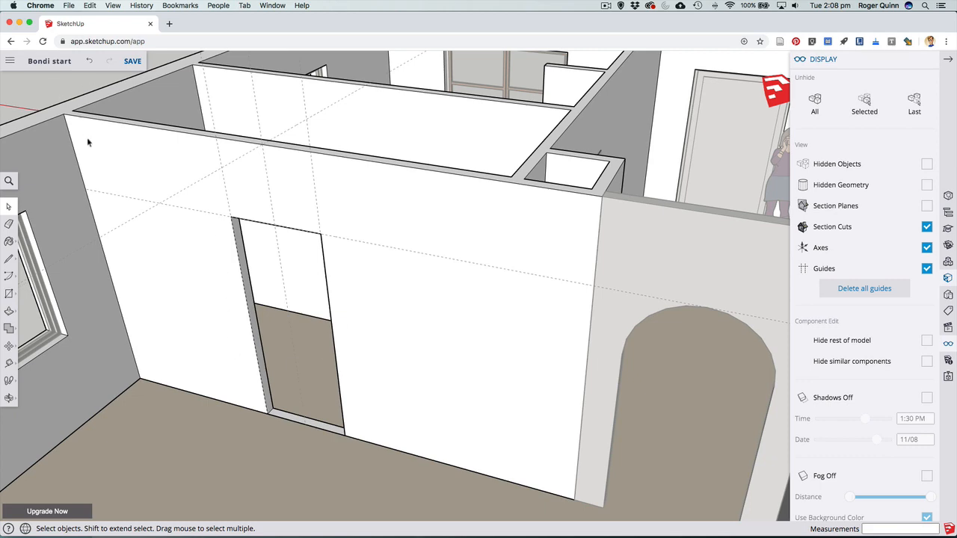
Step: Hide the house's floor group and delete all guides from the model
middle_click_drag(87, 138, 155, 120)
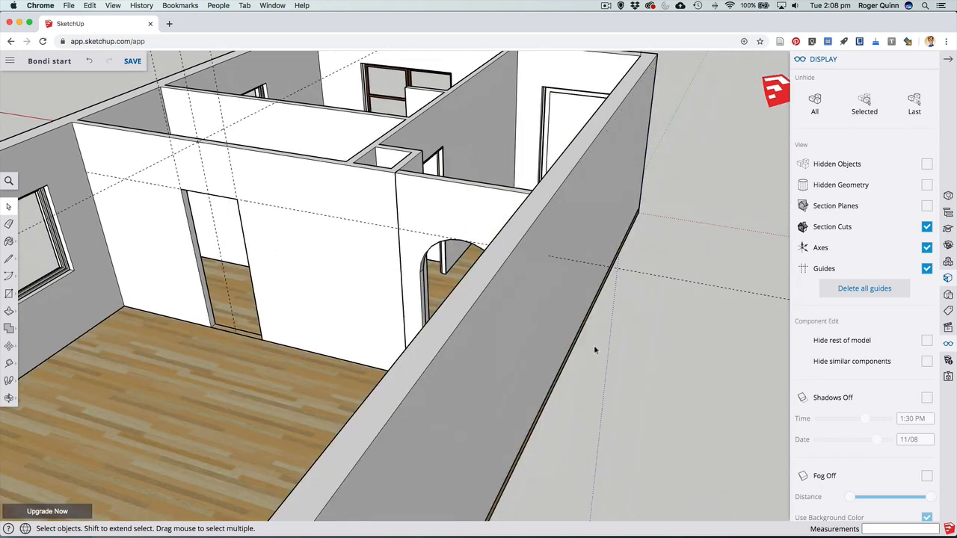
scroll(234, 370, "up", 5)
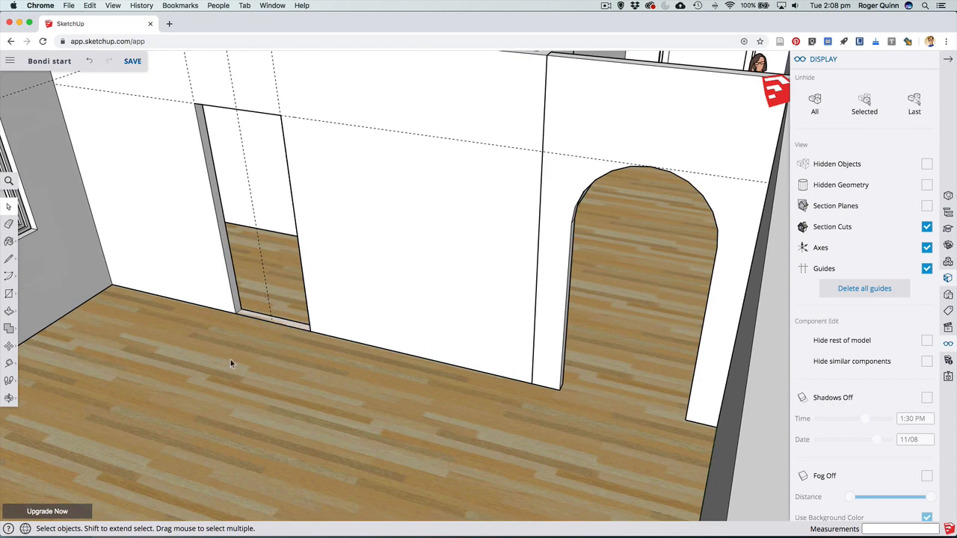
scroll(222, 383, "down", 10)
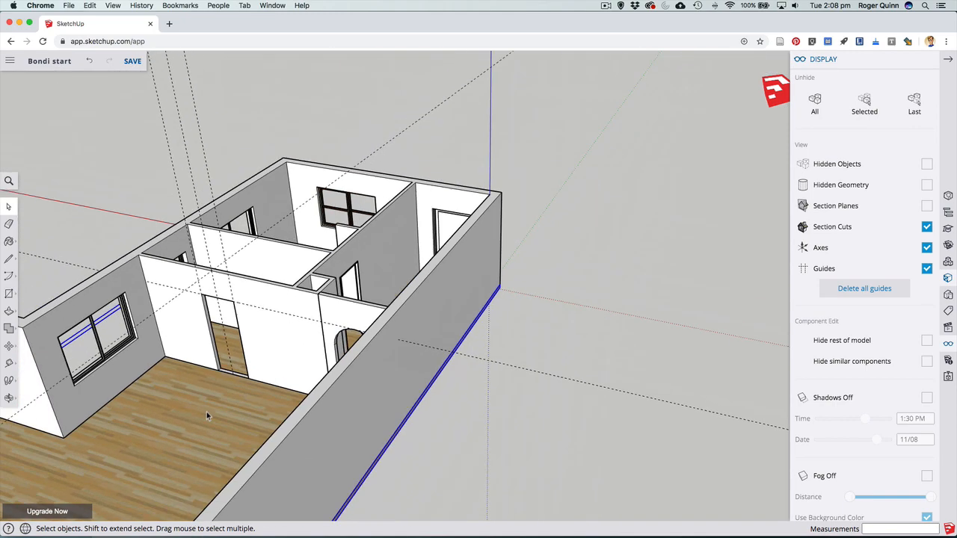
scroll(129, 452, "up", 4)
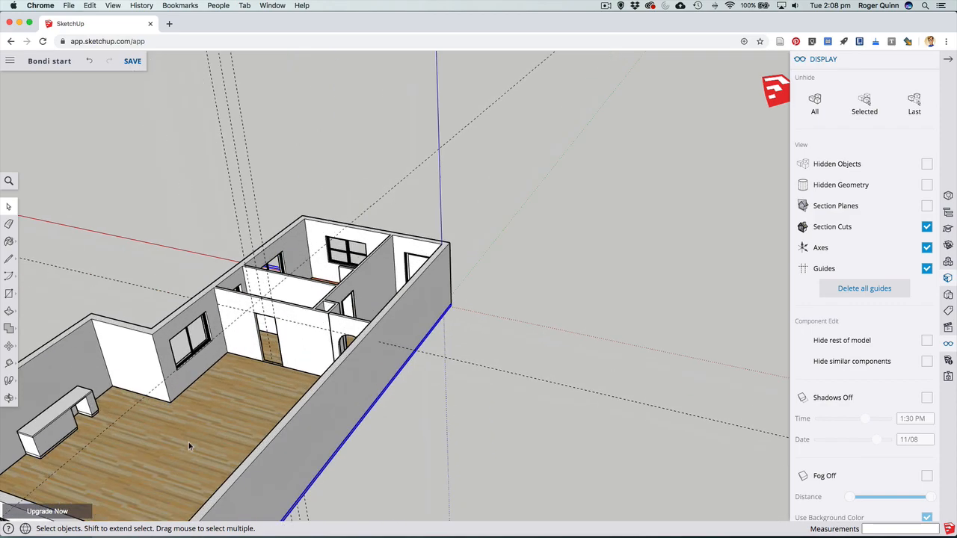
middle_click_drag(192, 442, 451, 246, "shift")
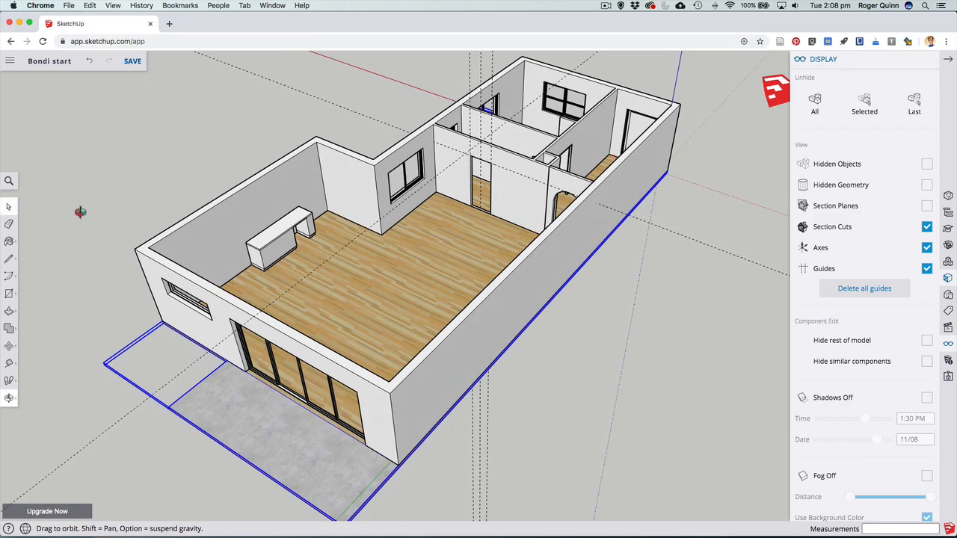
key("space")
right_click(434, 229)
left_click(464, 290)
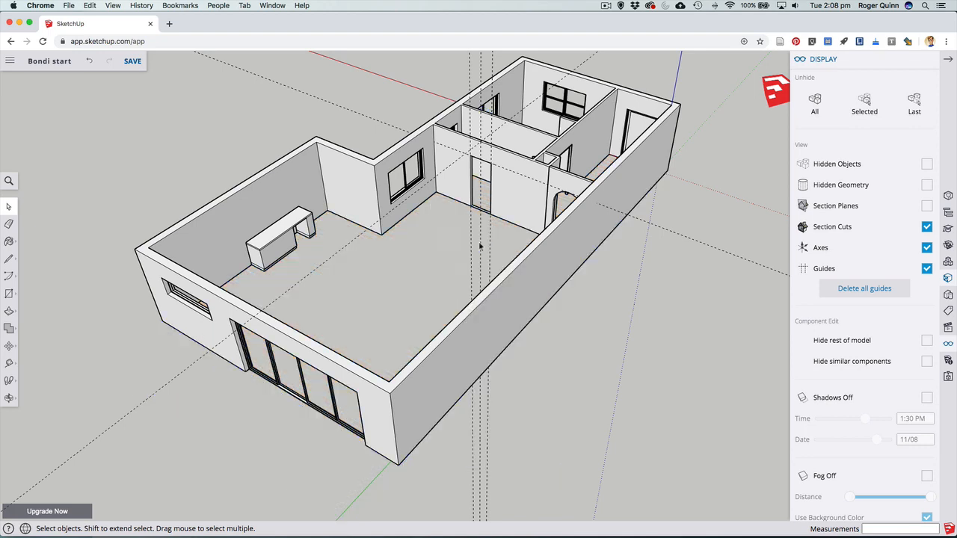
scroll(486, 212, "up", 10)
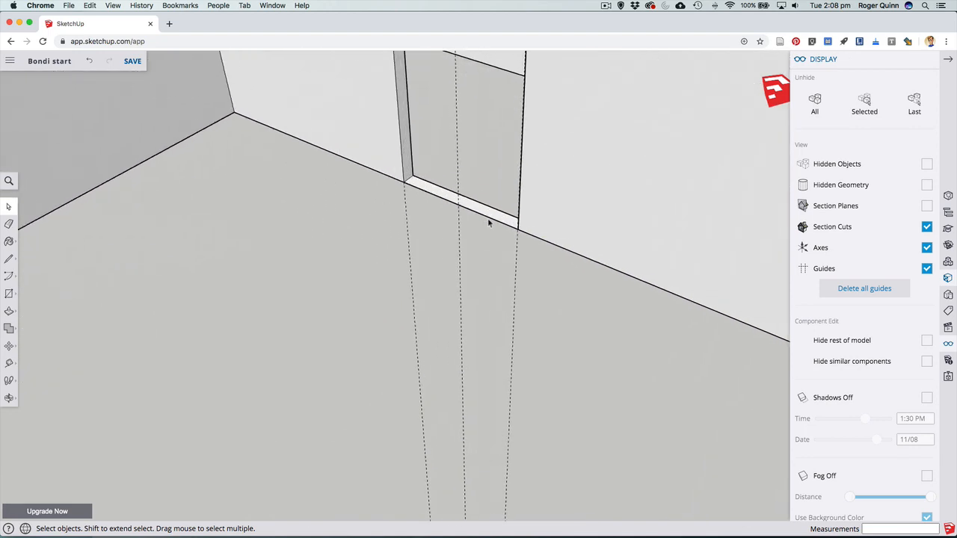
left_click(862, 293)
Step: Inside the wall group, erase the leftover edges of the threshold strip across the base of the new doorway, and leave the group
middle_click_drag(467, 211, 449, 359, "shift")
key("o")
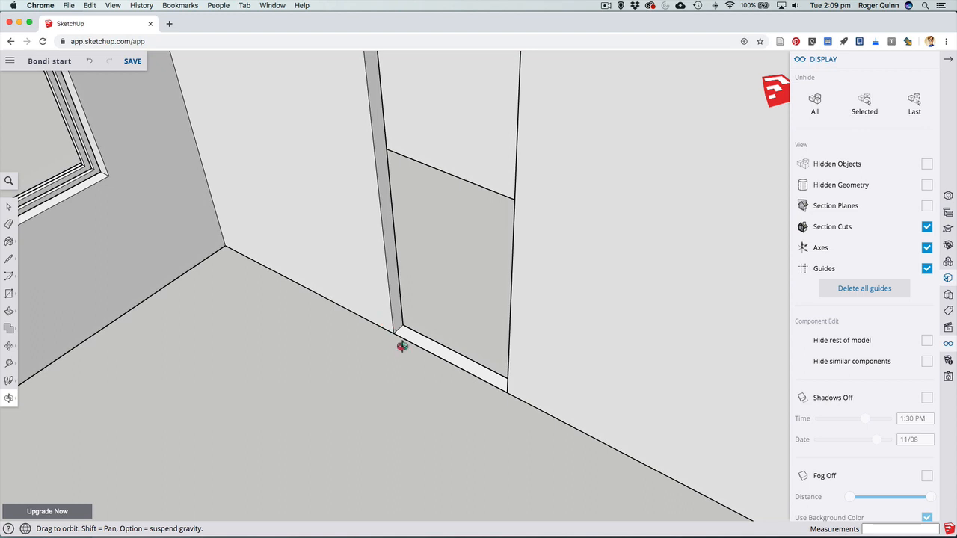
left_click_drag(464, 384, 400, 362)
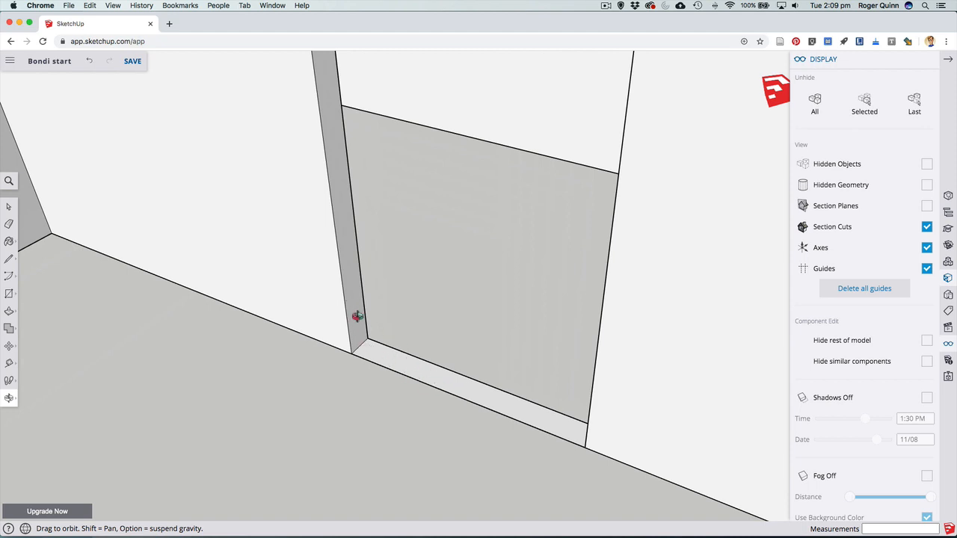
left_click(10, 205)
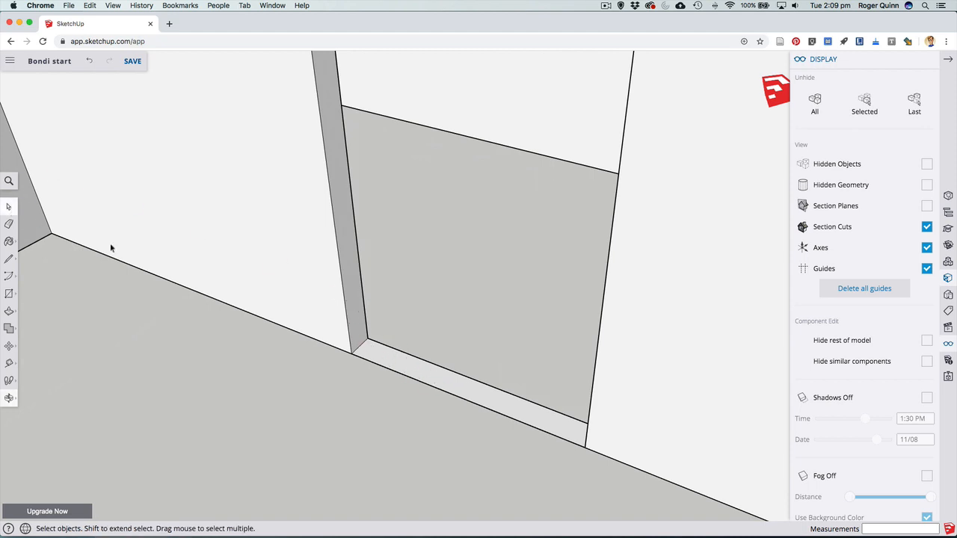
left_click(346, 291)
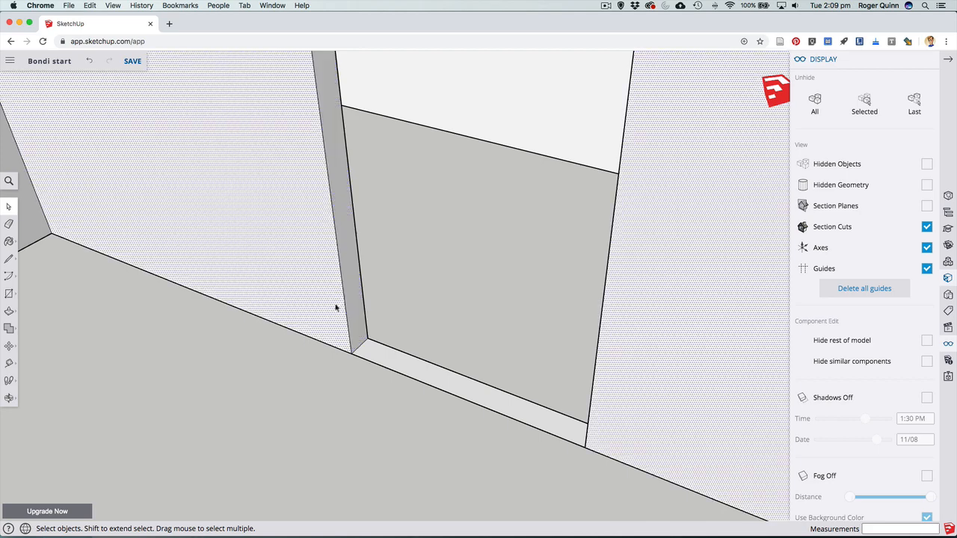
left_click(315, 286)
left_click(10, 224)
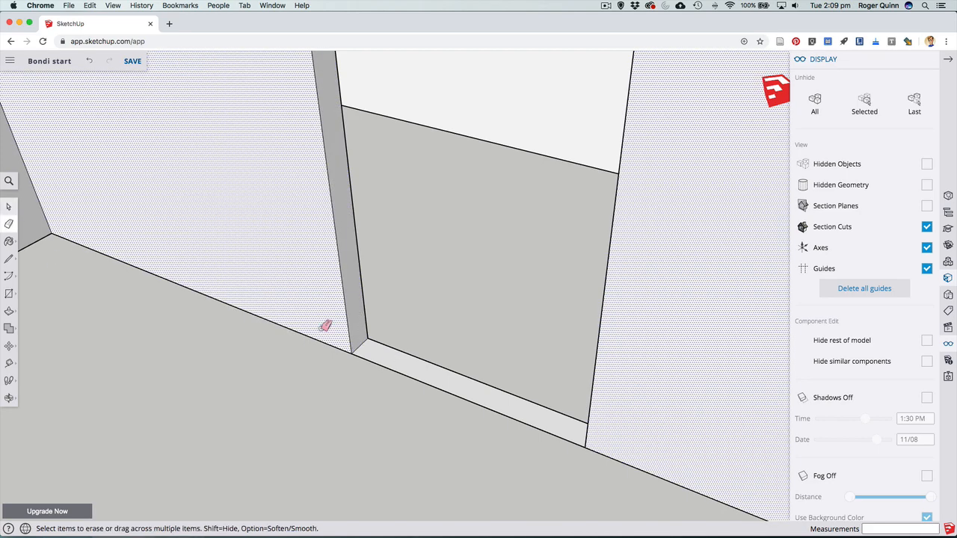
left_click(384, 363)
left_click(393, 346)
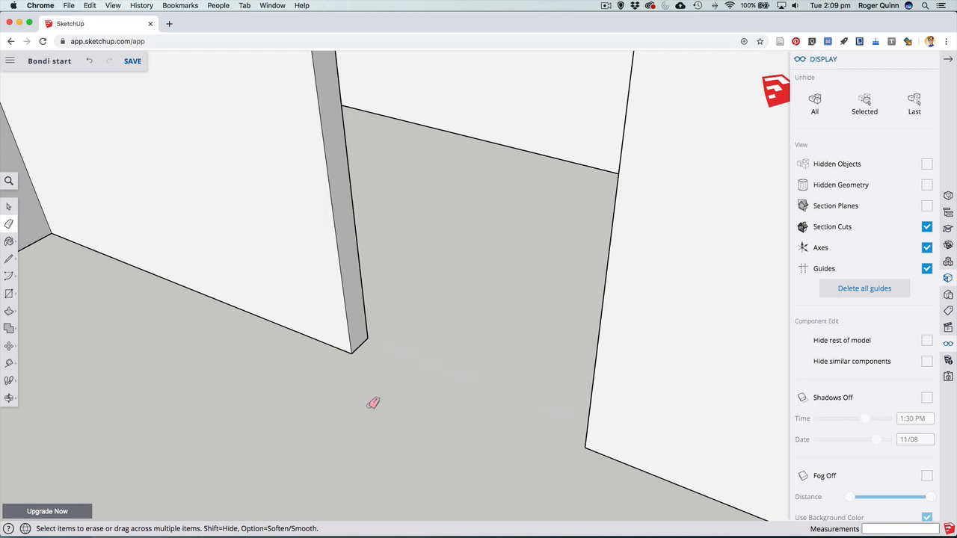
scroll(373, 403, "down", 2)
scroll(373, 403, "down", 5)
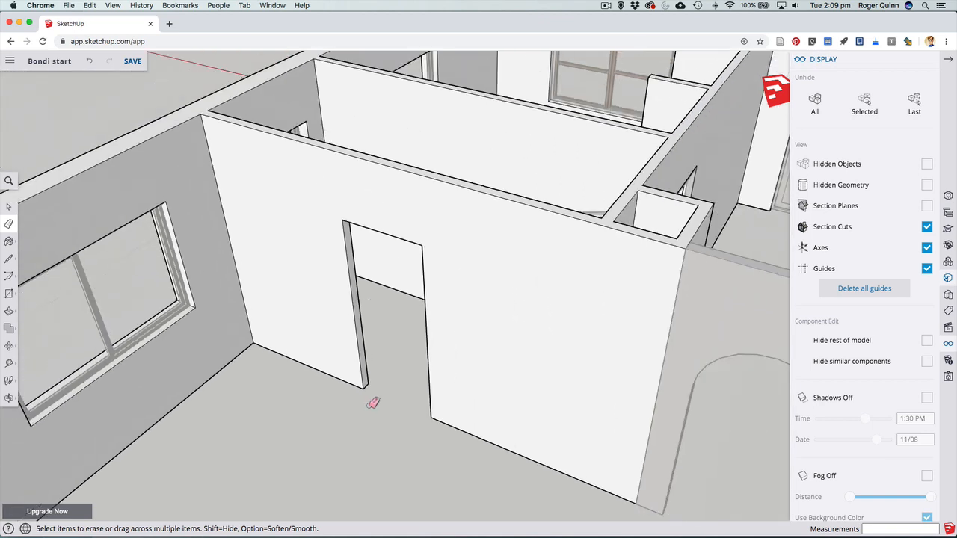
left_click(9, 207)
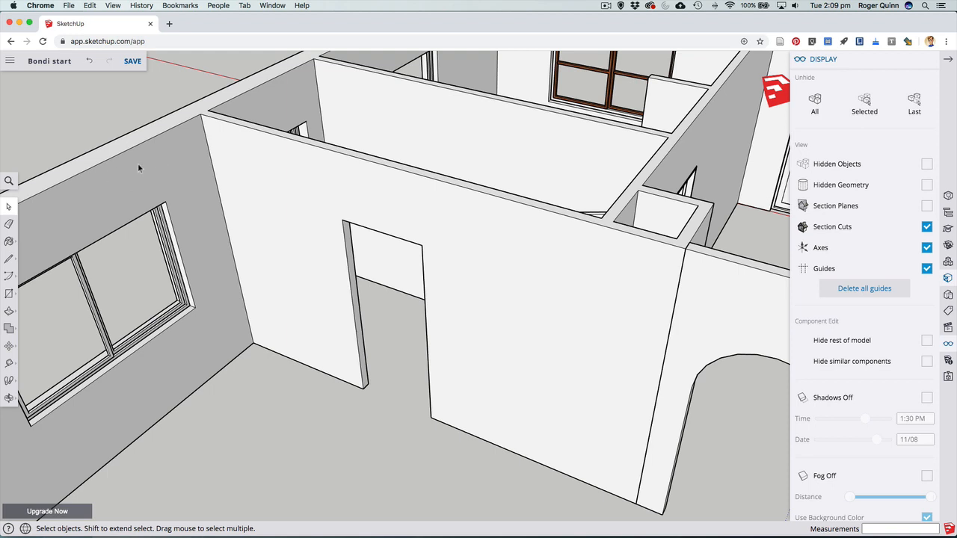
left_click(191, 188)
left_click(102, 109)
Step: Draw a rectangle outside the wall group that fills the new doorway from its upper corner to the opposite floor corner
scroll(388, 348, "up", 3)
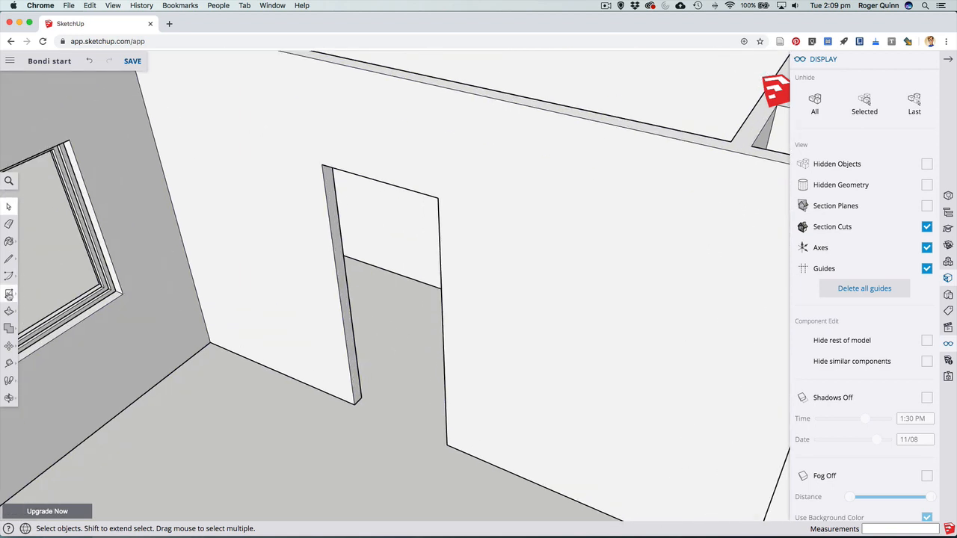
left_click(9, 293)
left_click(322, 165)
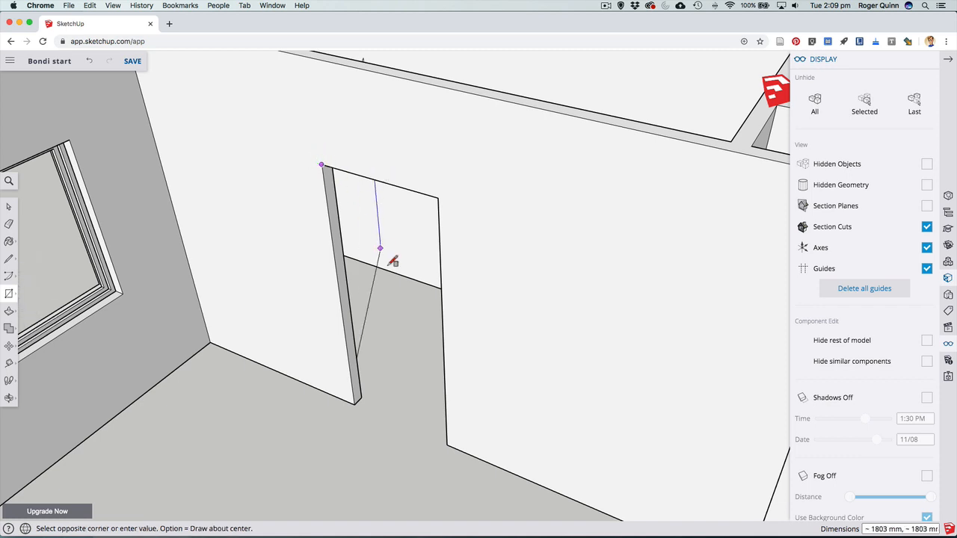
left_click(448, 444)
Step: Extrude the doorway rectangle 90 mm with Push/Pull to match the thickness of the wall
middle_click_drag(474, 303, 346, 256)
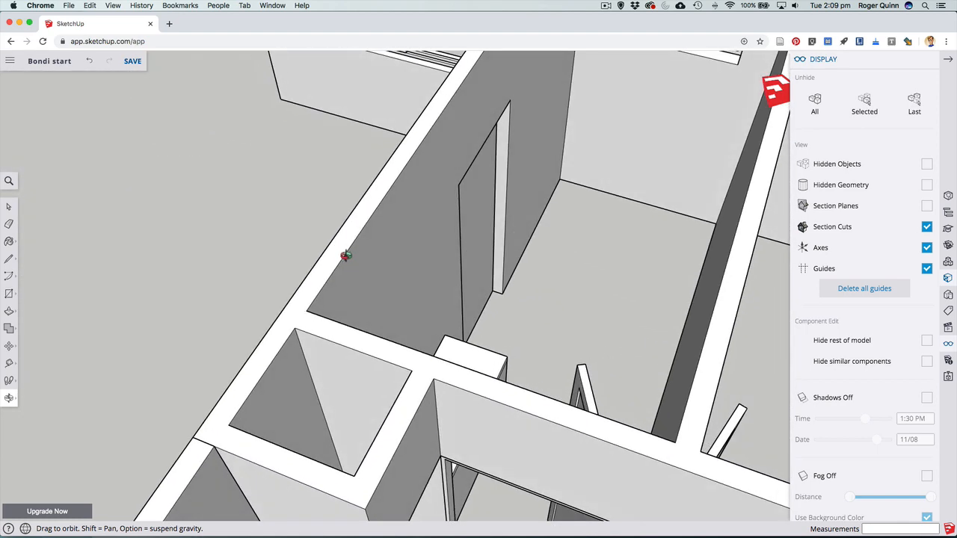
key("space")
scroll(478, 260, "up", 3)
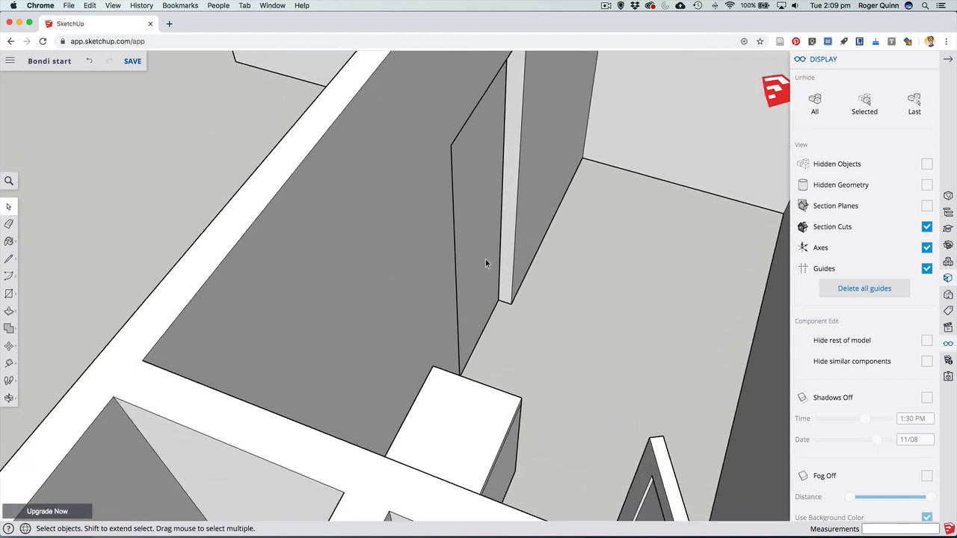
key("p")
left_click(474, 243)
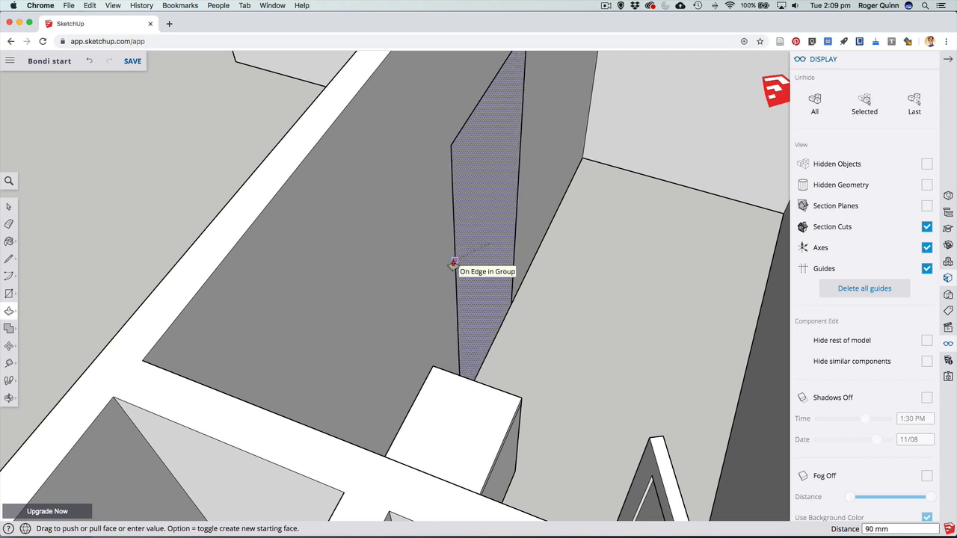
left_click(453, 262)
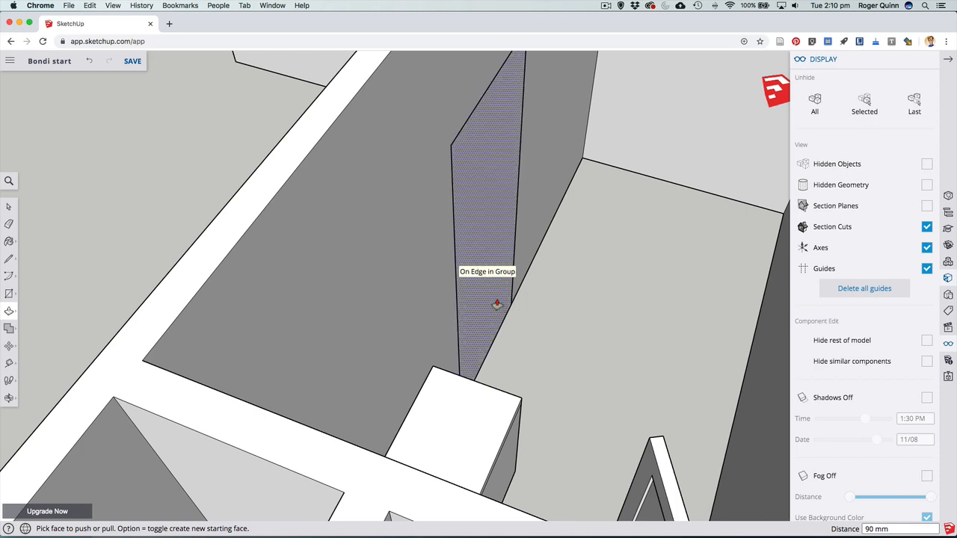
Step: Hide the wall group surrounding the new door block
key("o")
left_click_drag(386, 290, 666, 264)
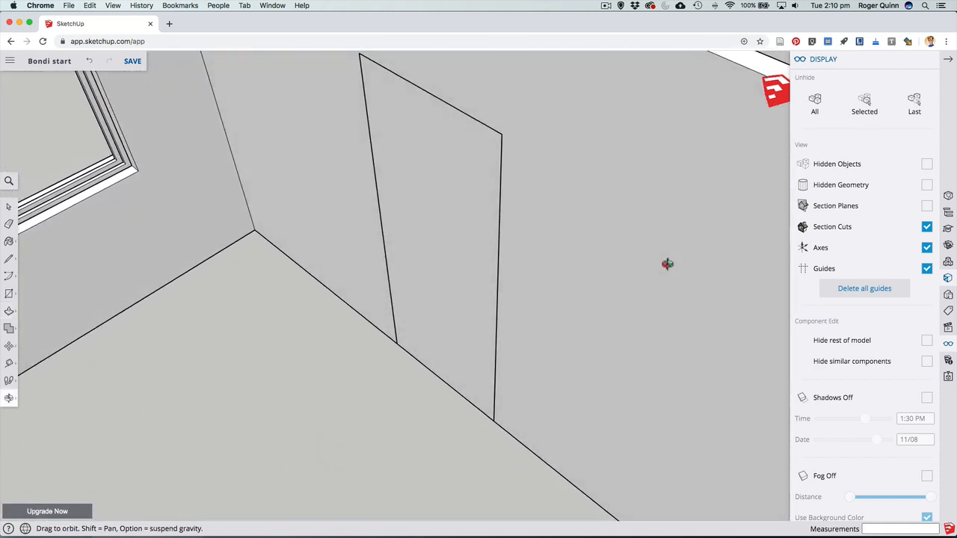
left_click(9, 206)
double_click(588, 285)
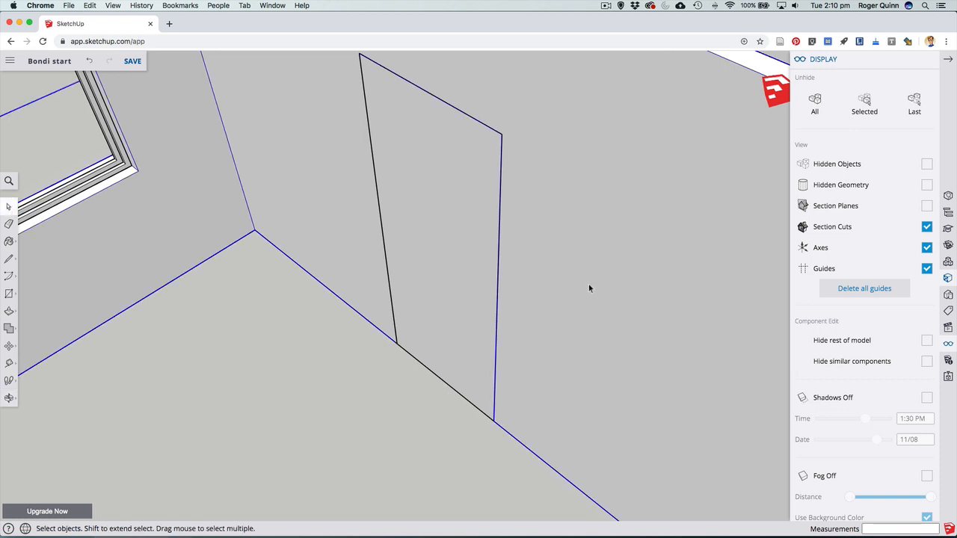
right_click(575, 283)
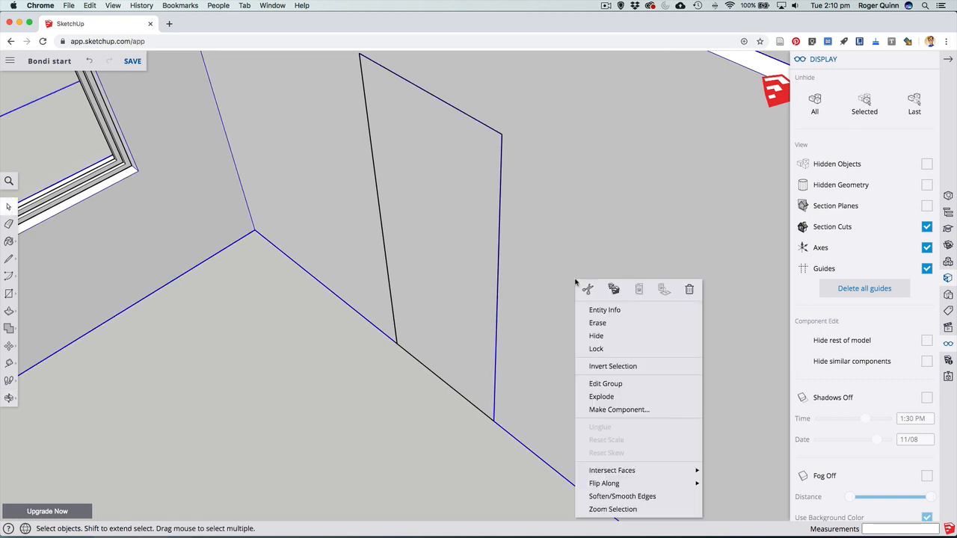
left_click(603, 339)
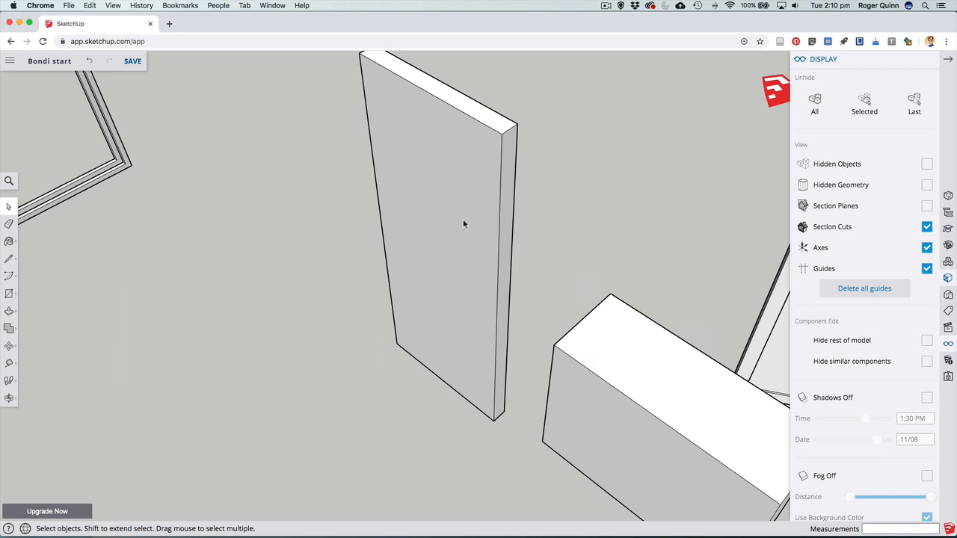
Step: Offset the outline of the door block's front face inward by 40 mm to form the frame
middle_click_drag(441, 225, 424, 198)
left_click(416, 201)
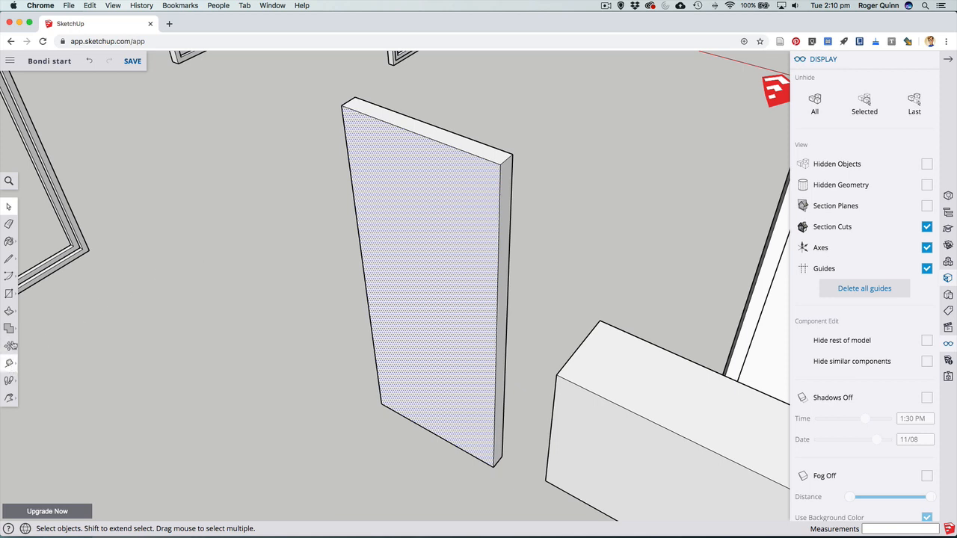
left_click(12, 314)
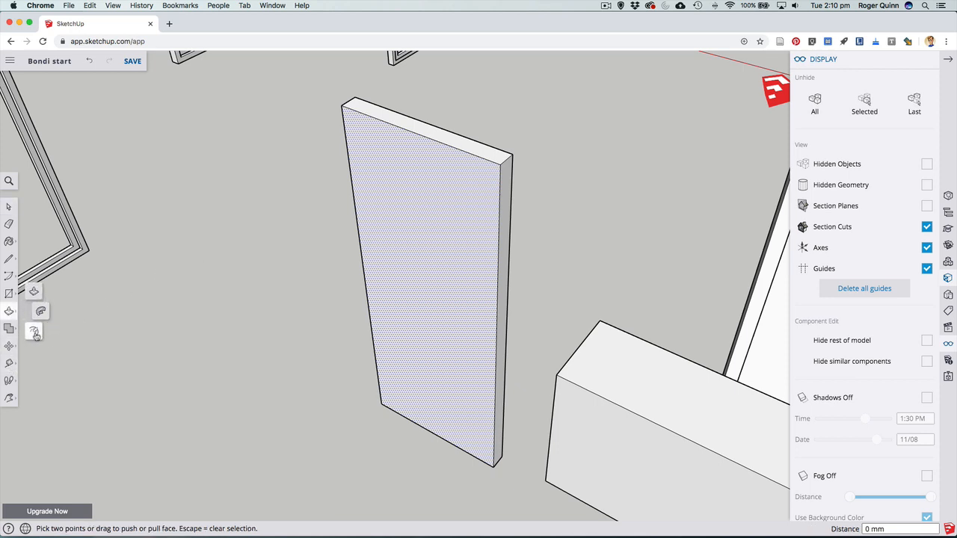
left_click(33, 330)
left_click(393, 132)
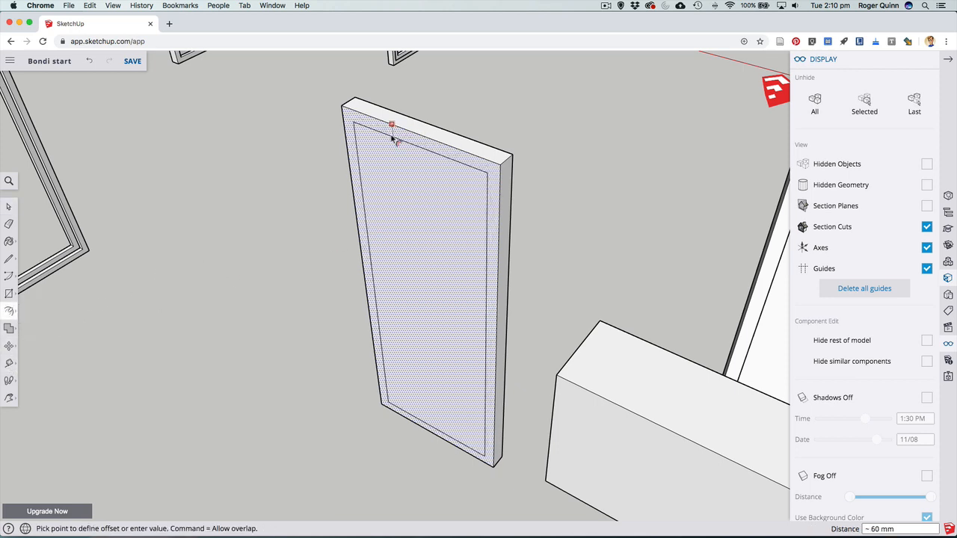
left_click(392, 138)
type("40")
key("Return")
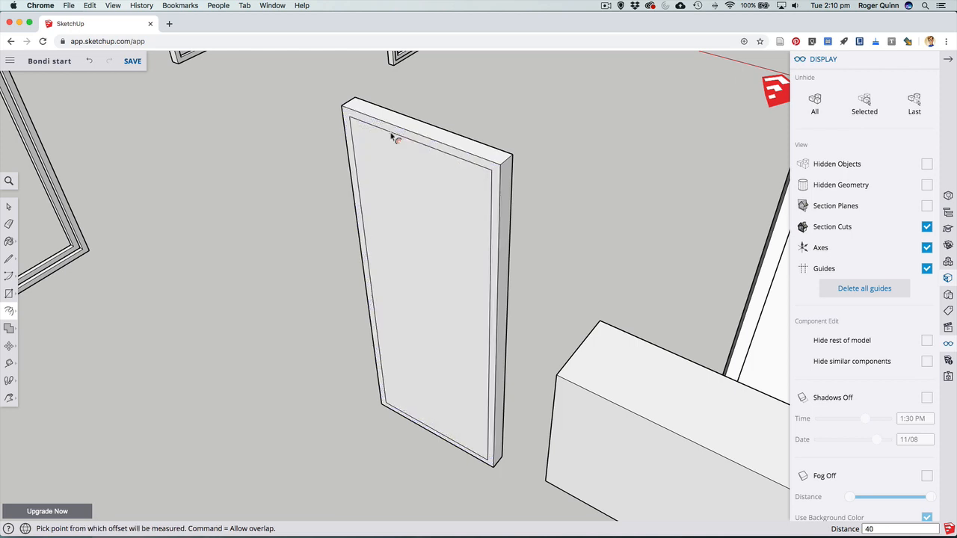
key("space")
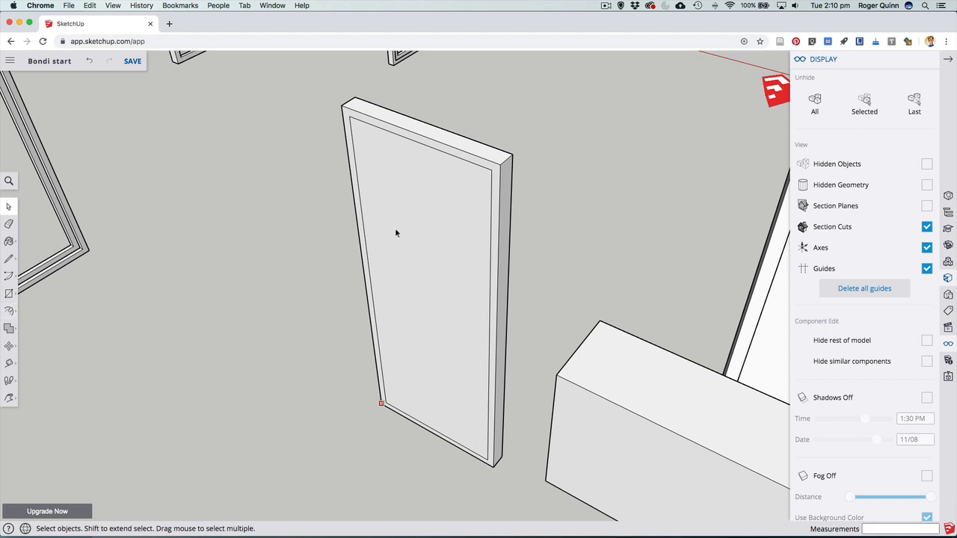
Step: Push the inner face of the door block 90 mm through to the back, leaving an open frame
left_click(397, 233)
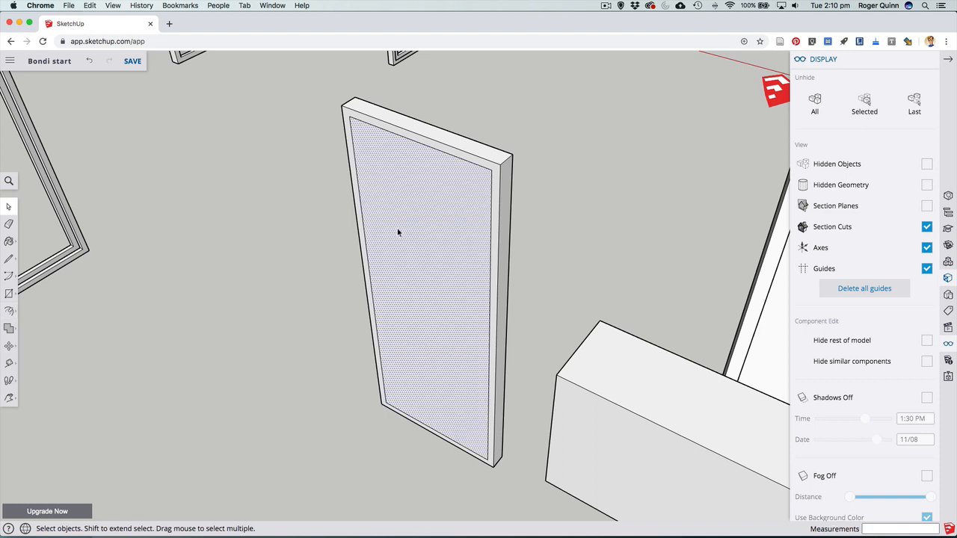
key("p")
left_click(393, 252)
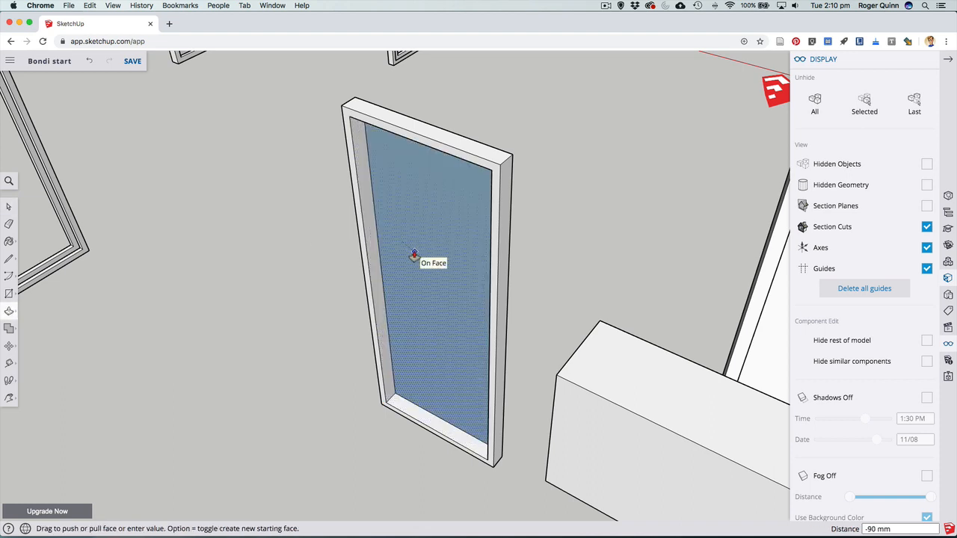
left_click(413, 254)
left_click(9, 207)
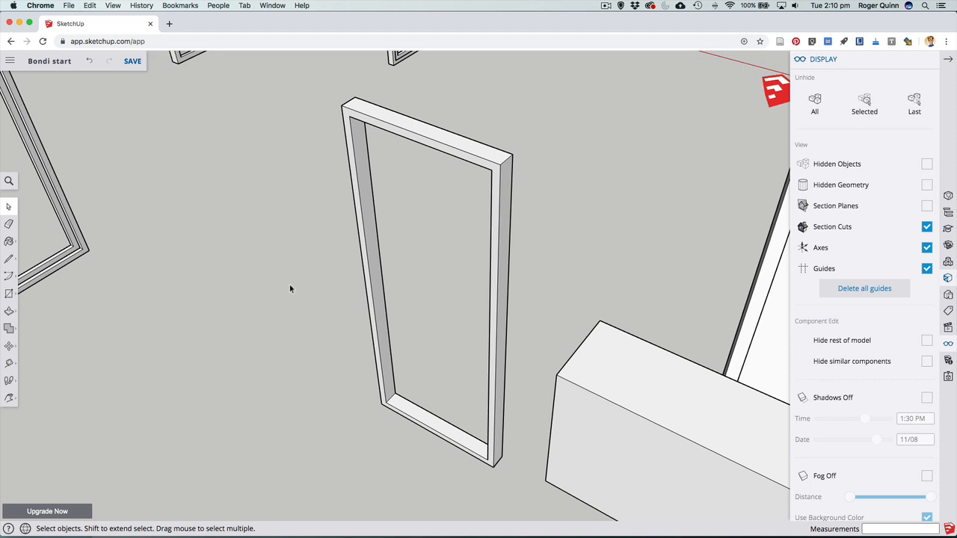
Step: Unhide all hidden objects to bring the wall back around the door frame
left_click(815, 103)
scroll(414, 430, "down", 3)
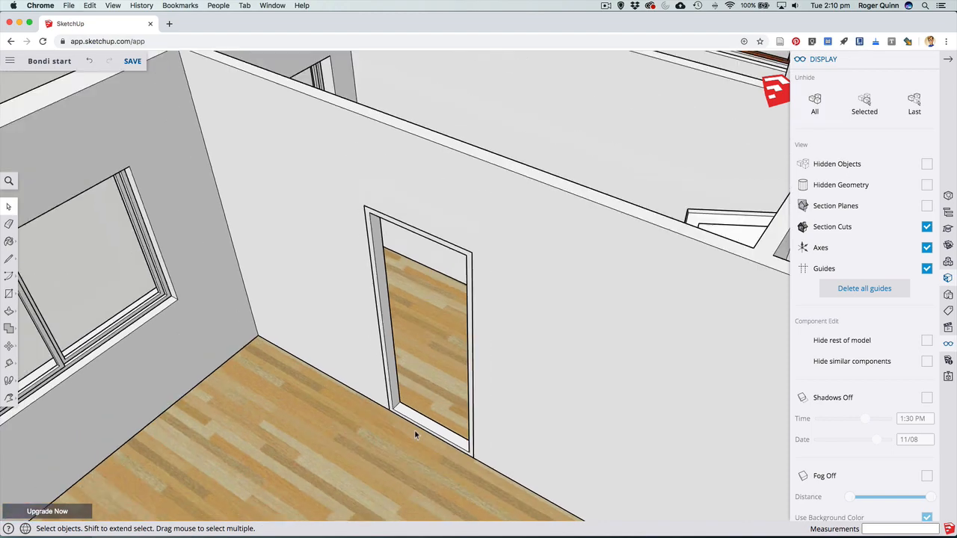
key("o")
left_click_drag(414, 451, 473, 370)
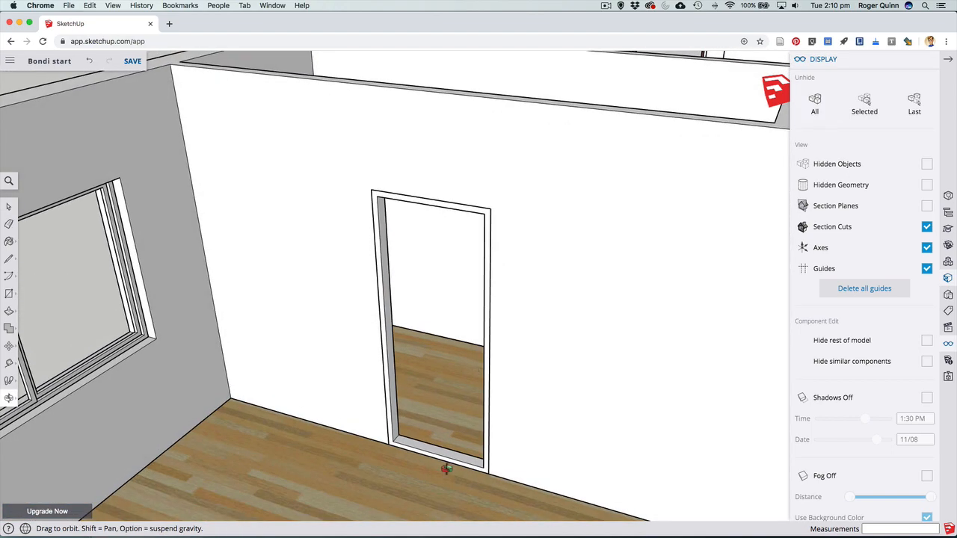
scroll(441, 481, "up", 5)
scroll(441, 481, "down", 3)
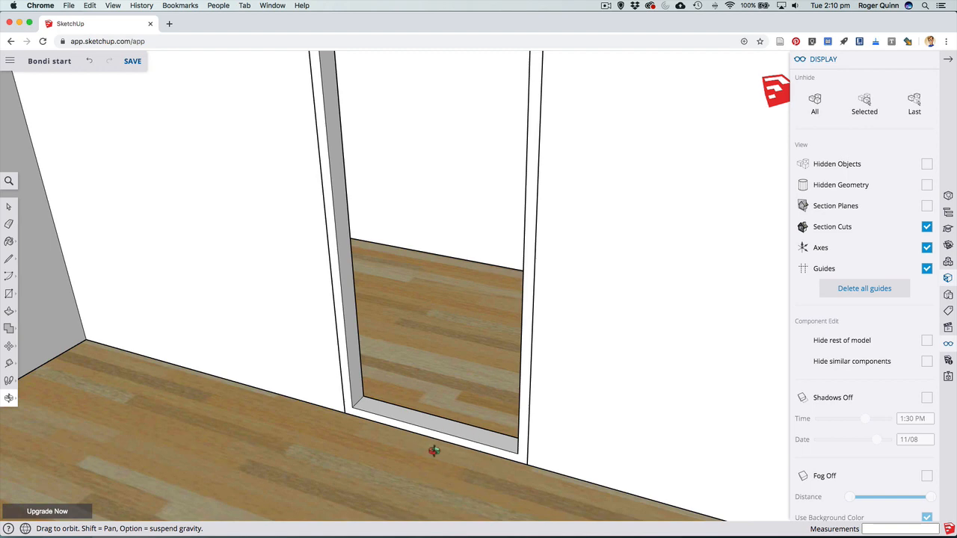
left_click_drag(439, 444, 374, 406)
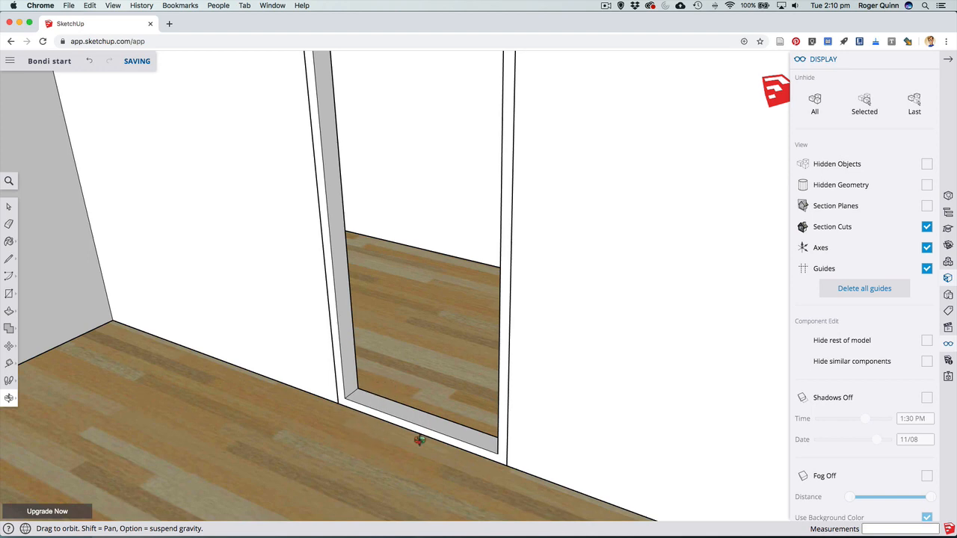
left_click_drag(418, 439, 480, 438)
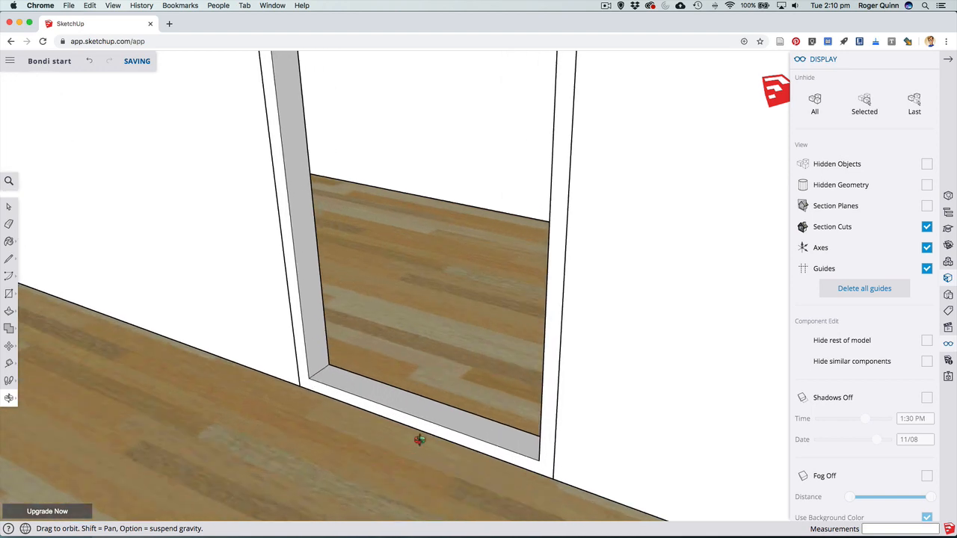
Step: Draw two 40 mm vertical lines from the frame's inner bottom corners down to the floor, separating the bottom rail from the jambs
left_click(9, 208)
left_click(314, 334)
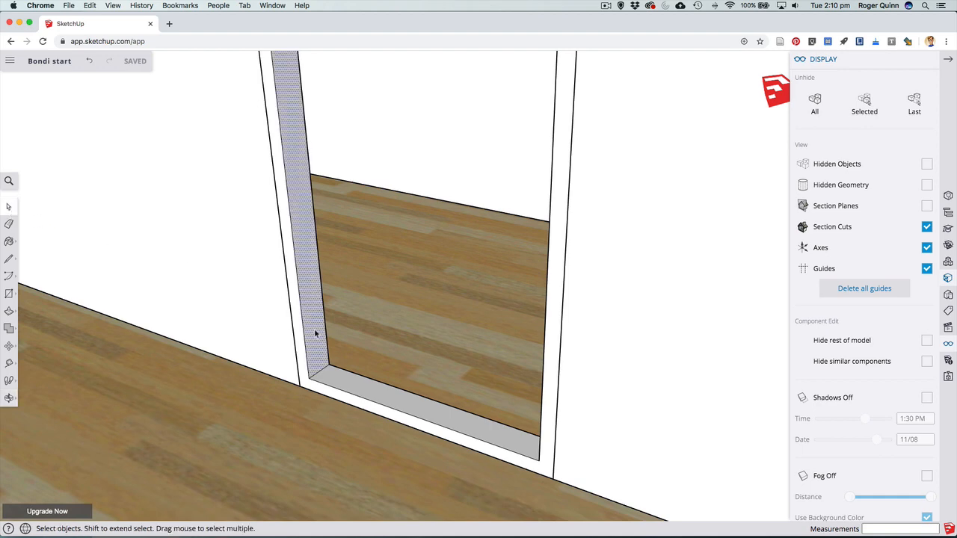
left_click(336, 391)
scroll(313, 403, "up", 2)
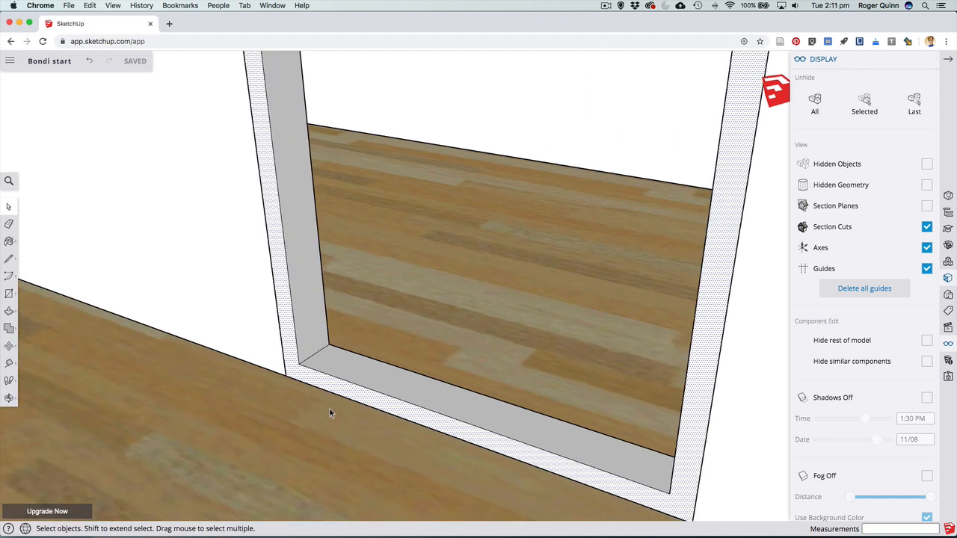
left_click(9, 259)
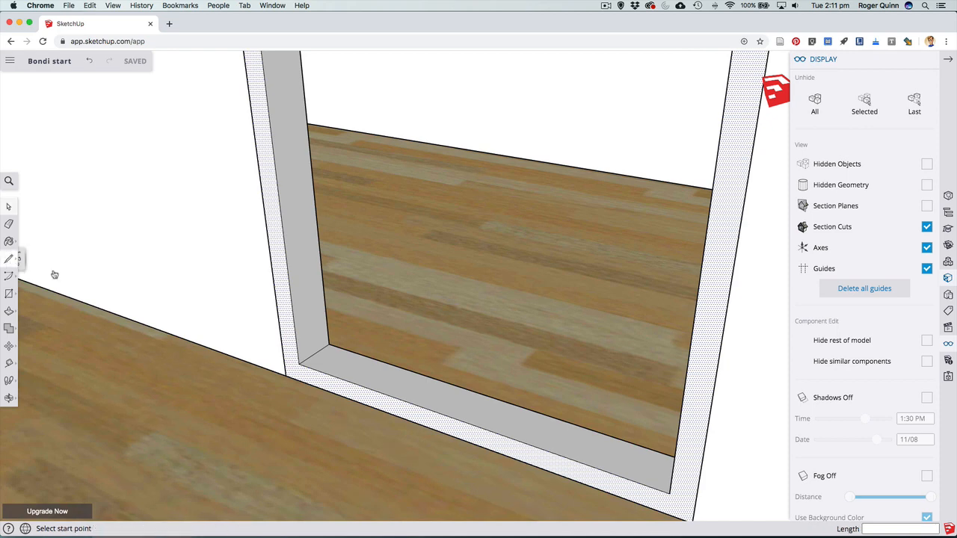
left_click(300, 364)
left_click(303, 376)
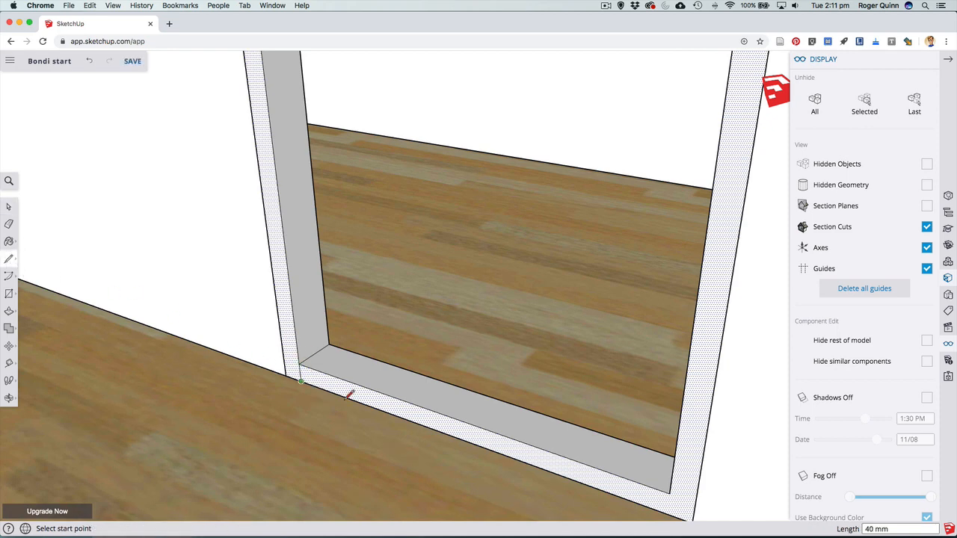
left_click(673, 495)
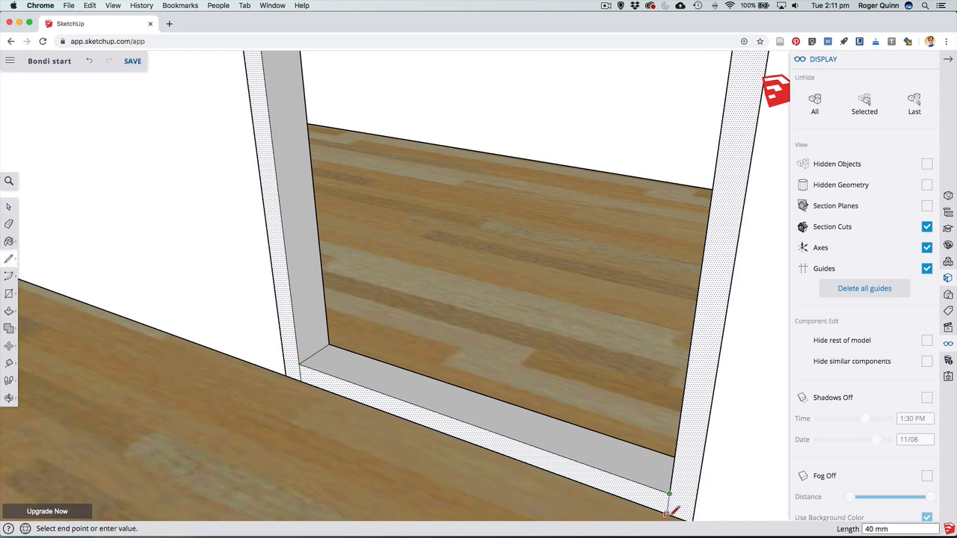
left_click(672, 512)
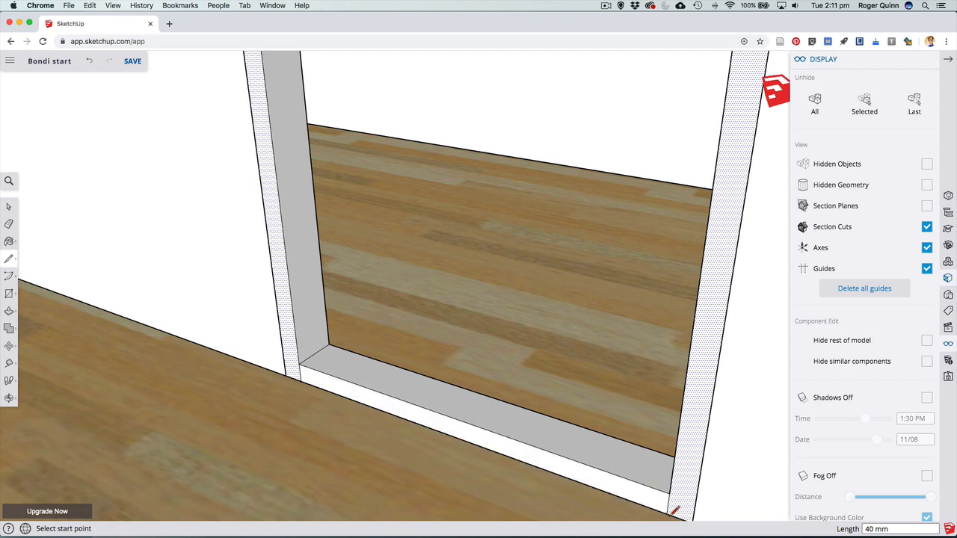
Step: Push the bottom rail's front face 90 mm back through the frame's full depth to remove the rail
left_click(9, 206)
left_click(339, 391)
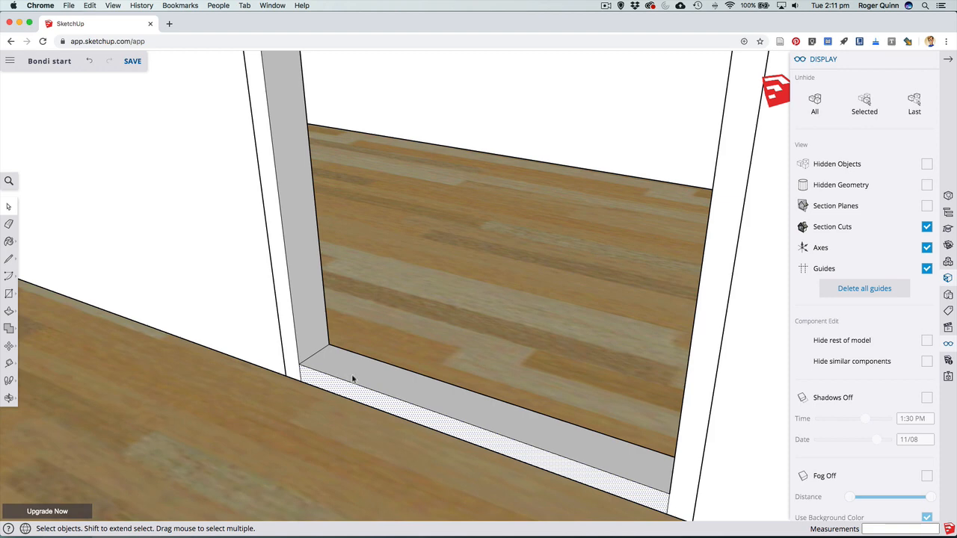
key("p")
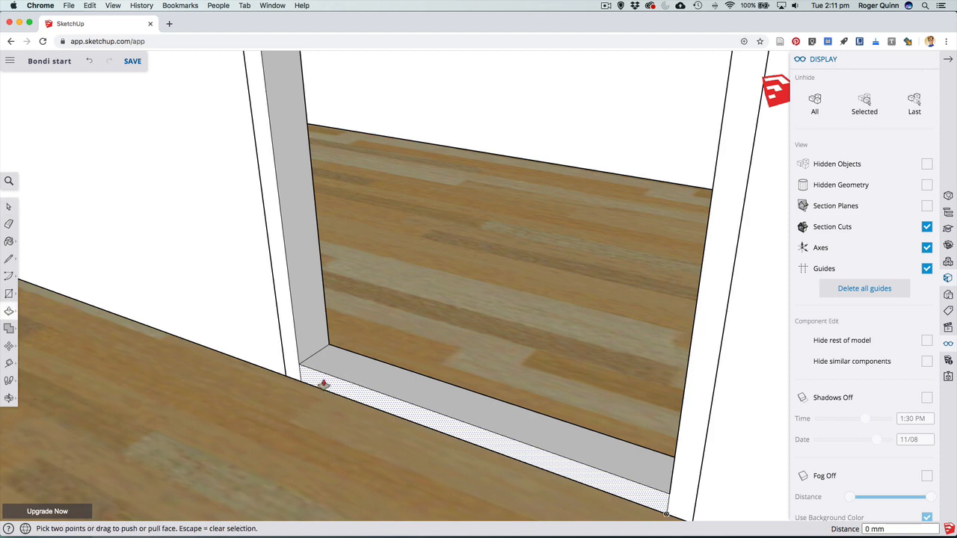
left_click(323, 384)
left_click(368, 363)
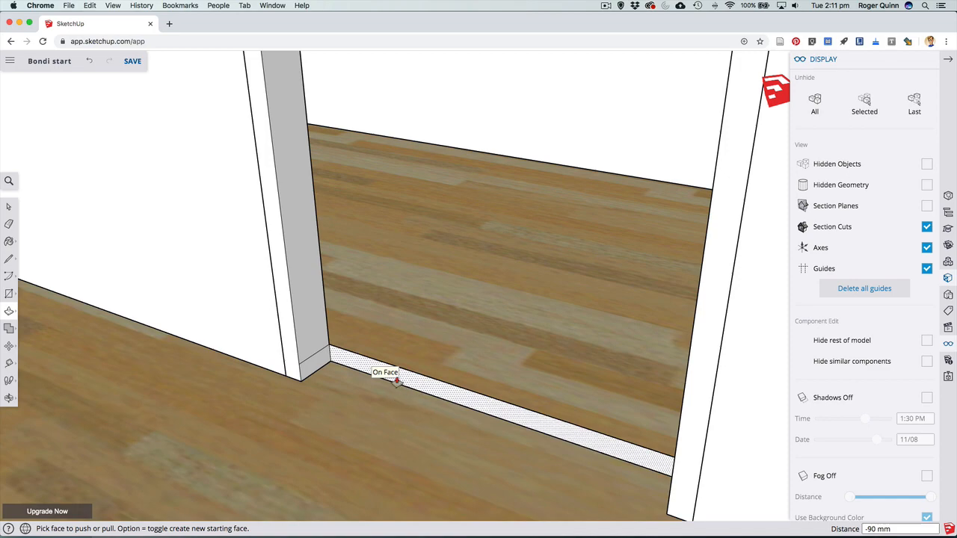
middle_click_drag(412, 388, 372, 412)
Step: Hide the wall group around the door frame
left_click(9, 207)
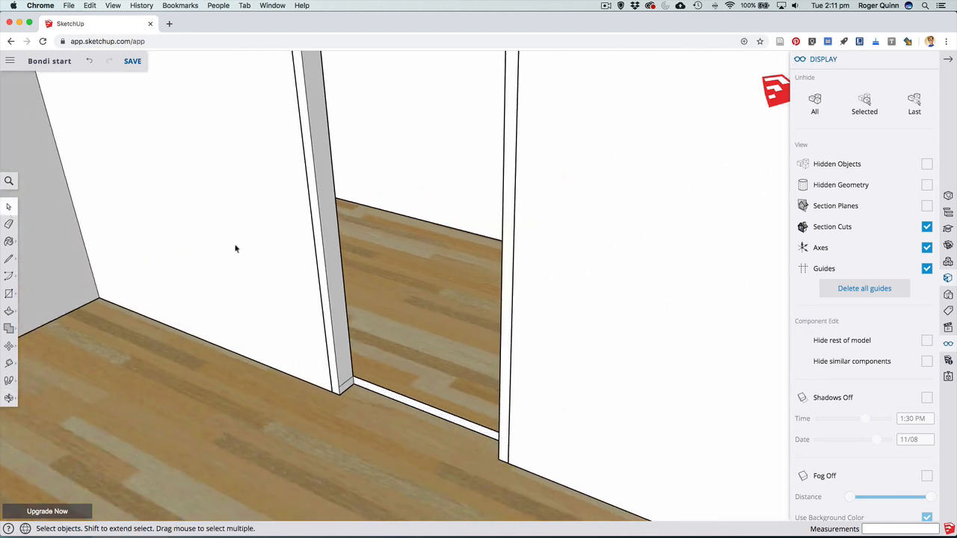
right_click(224, 253)
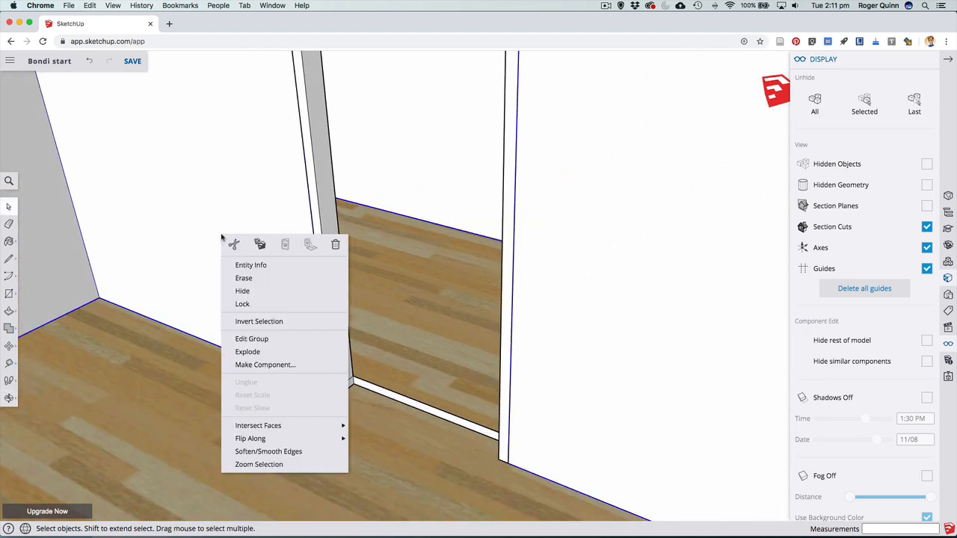
left_click(256, 294)
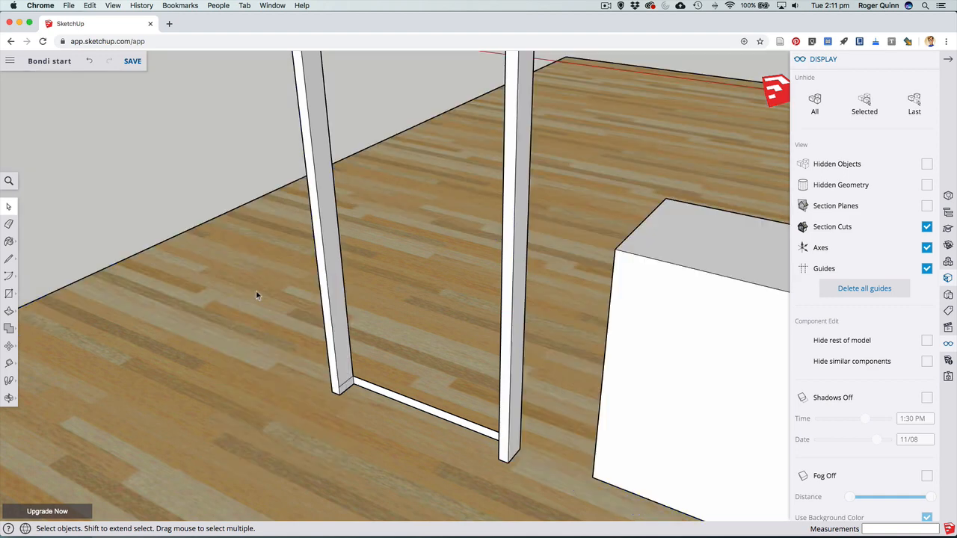
Step: Erase the leftover face strip at floor level between the two jambs
scroll(394, 399, "up", 3)
left_click(397, 401)
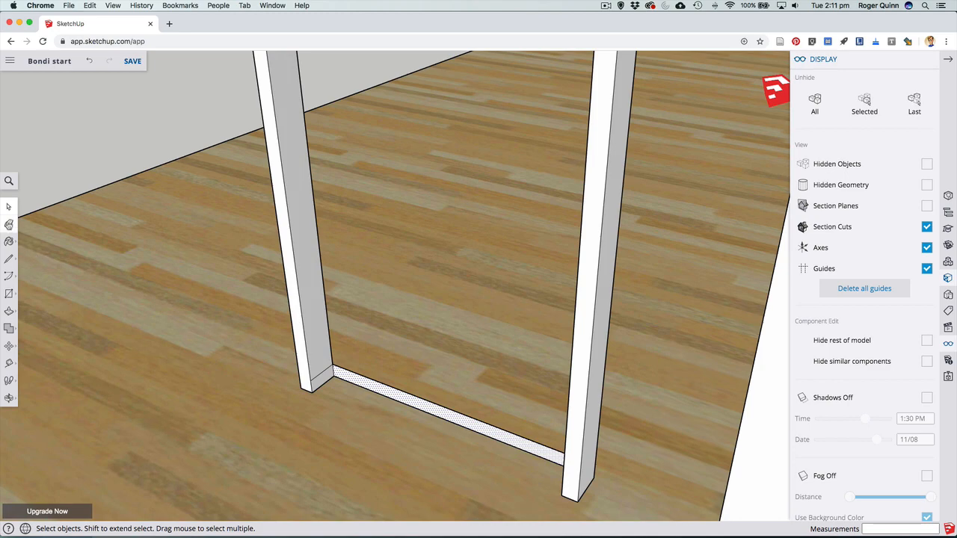
left_click(9, 223)
left_click(373, 379)
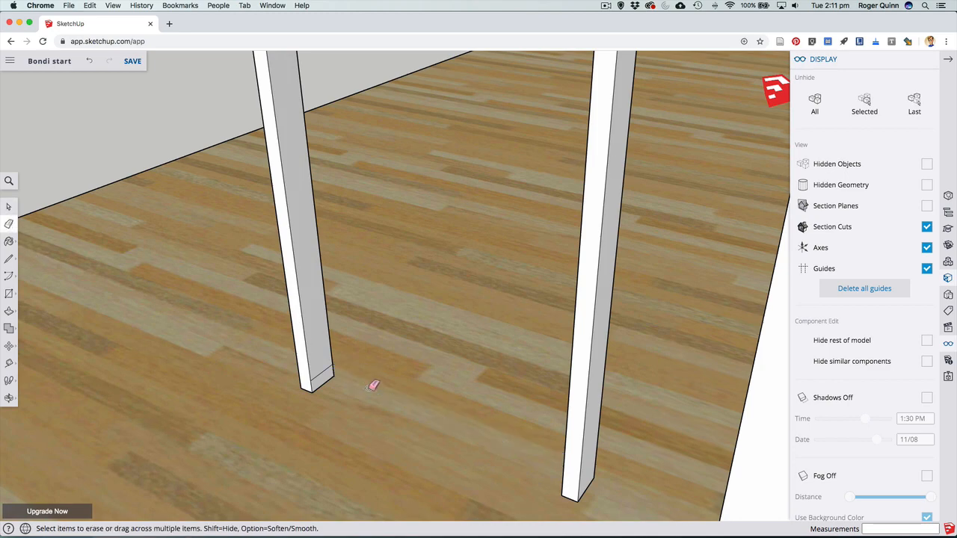
Step: Erase the leftover horizontal edges on the inner faces of both jambs near the floor
scroll(324, 399, "up", 2)
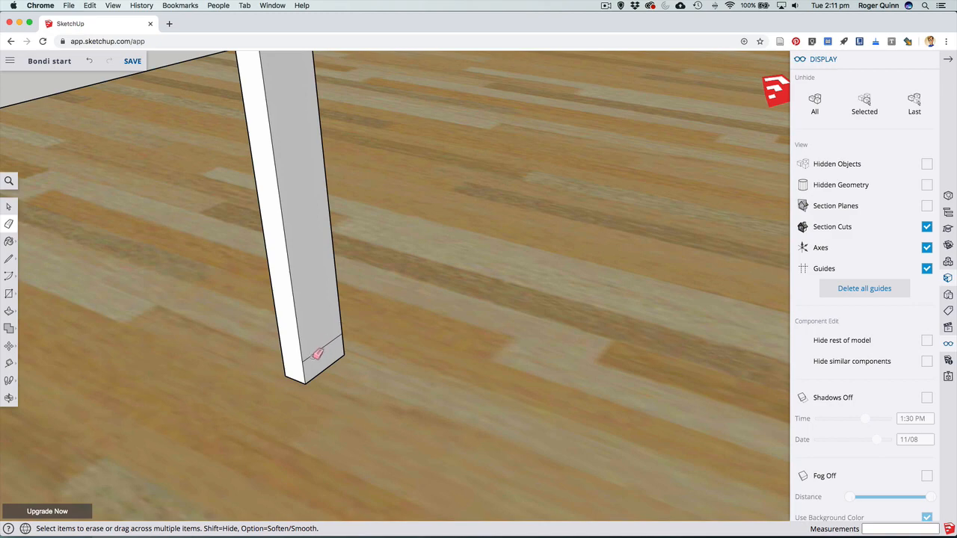
scroll(323, 349, "down", 3)
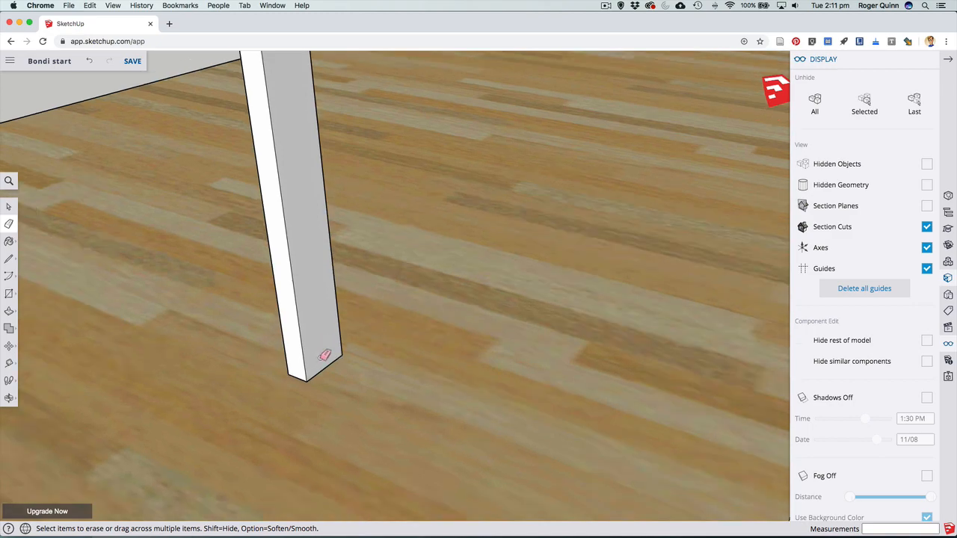
middle_click_drag(485, 372, 609, 389)
left_click_drag(610, 389, 619, 390)
scroll(602, 395, "up", 3)
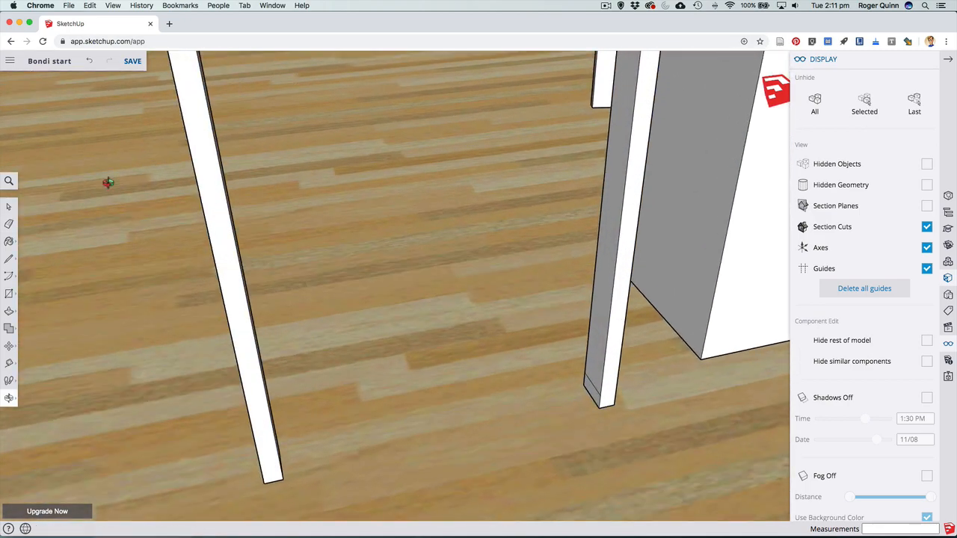
left_click(10, 223)
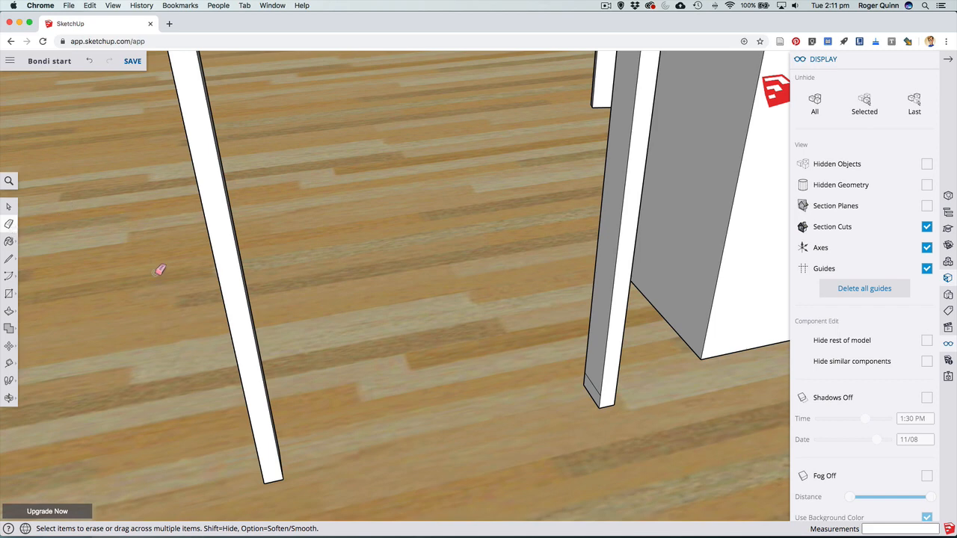
left_click(10, 207)
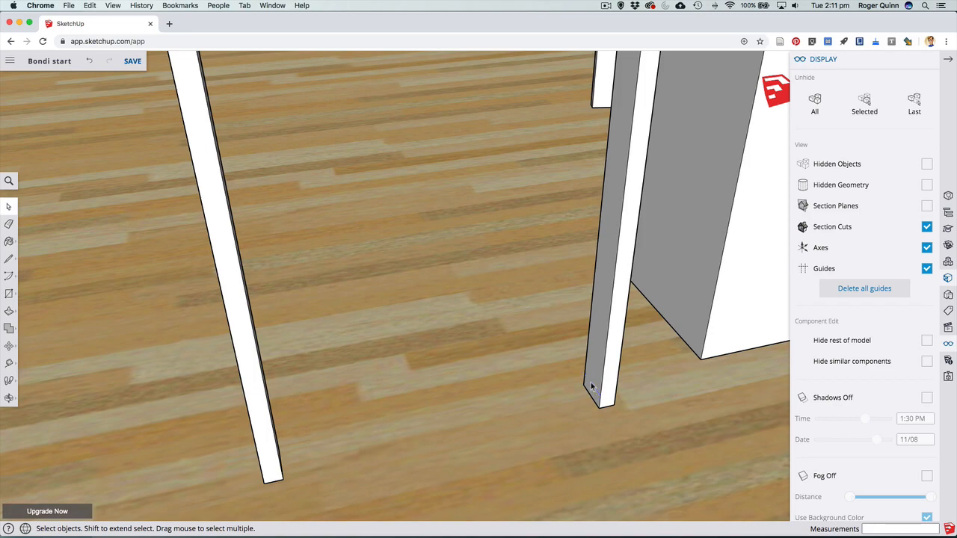
Step: Select the entire connected door frame and make it a group
scroll(591, 384, "down", 10)
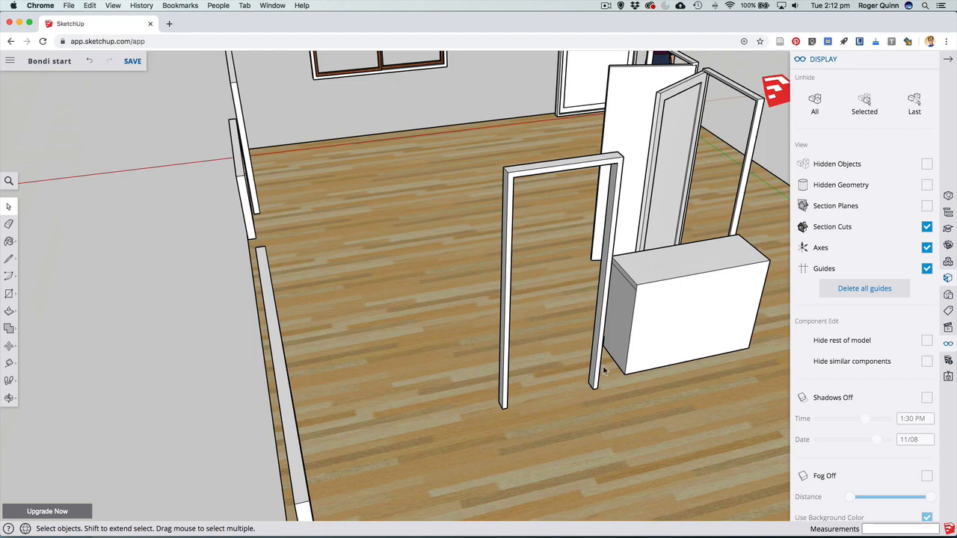
key("o")
left_click_drag(602, 365, 441, 416)
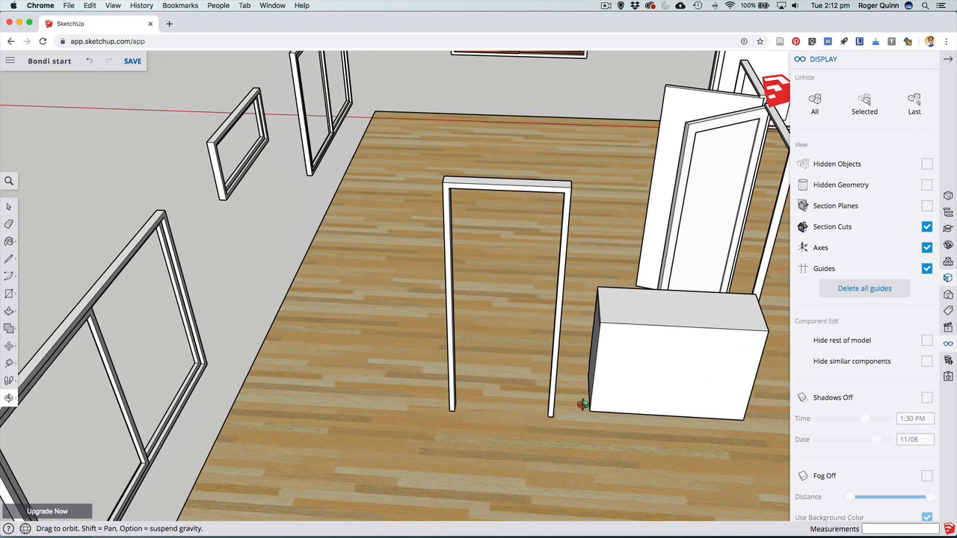
left_click_drag(582, 404, 518, 406)
left_click(8, 206)
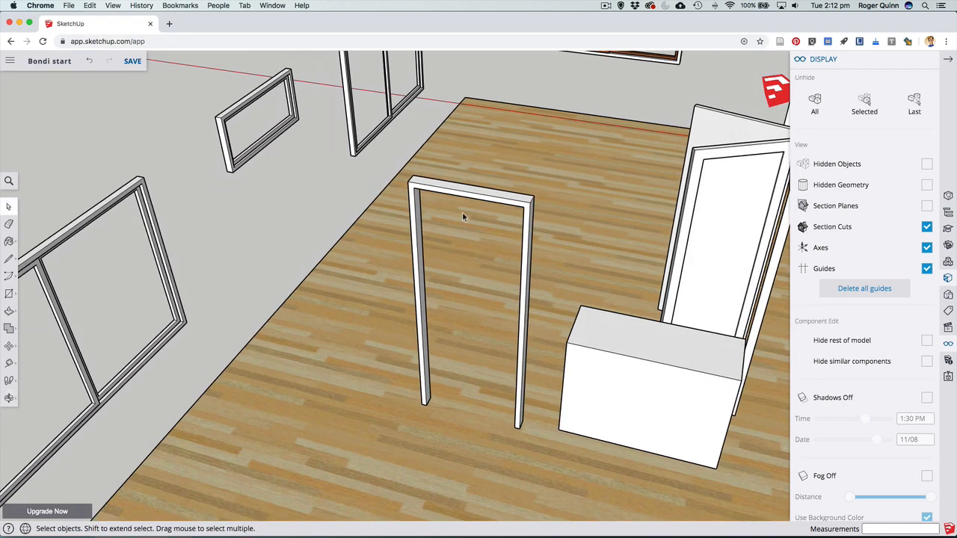
scroll(463, 214, "up", 5)
triple_click(302, 166)
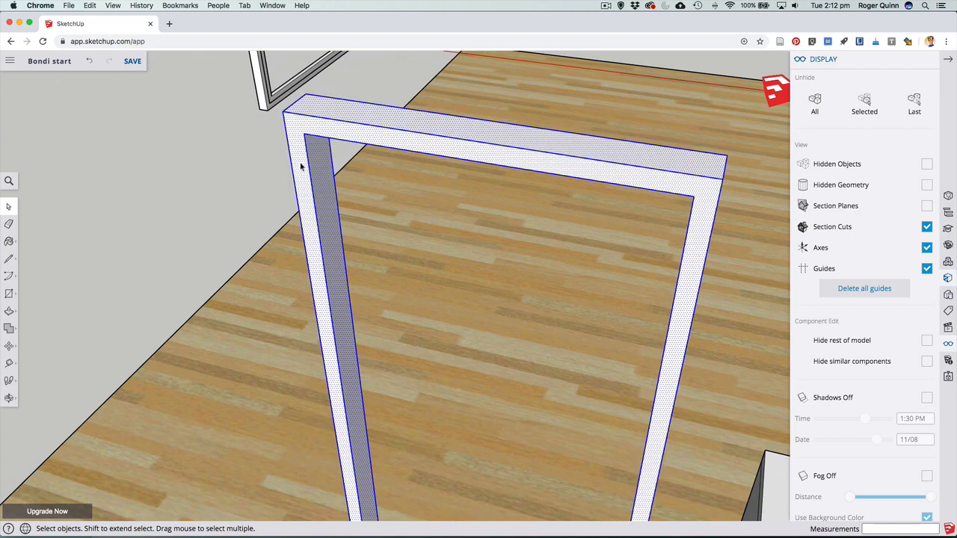
right_click(302, 165)
left_click(363, 287)
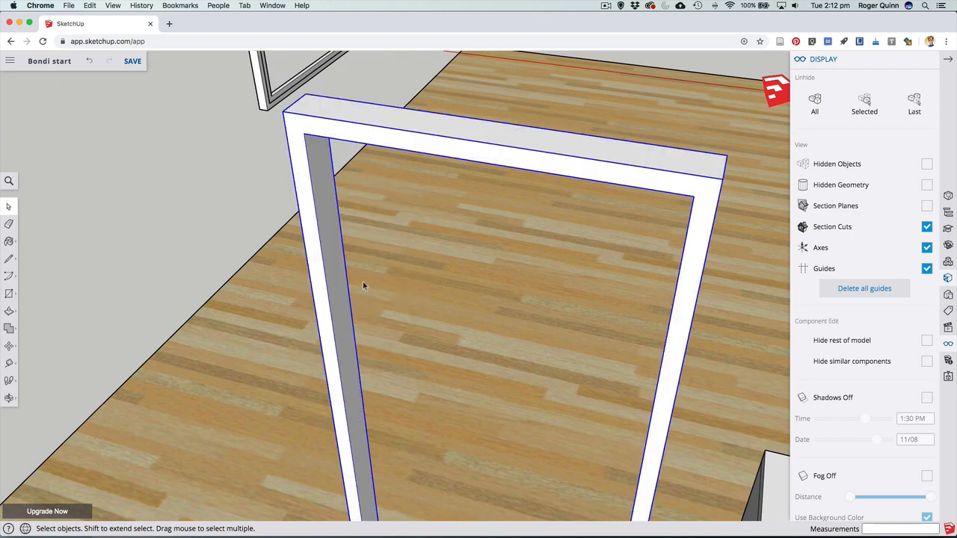
Step: Unhide all hidden objects so the grouped frame sits within the wall's doorway
scroll(348, 263, "down", 8)
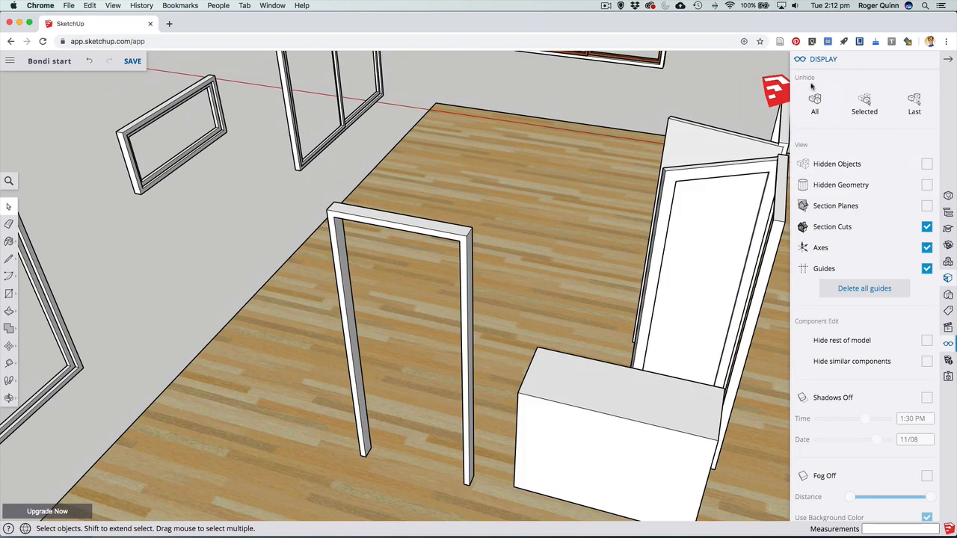
left_click(816, 103)
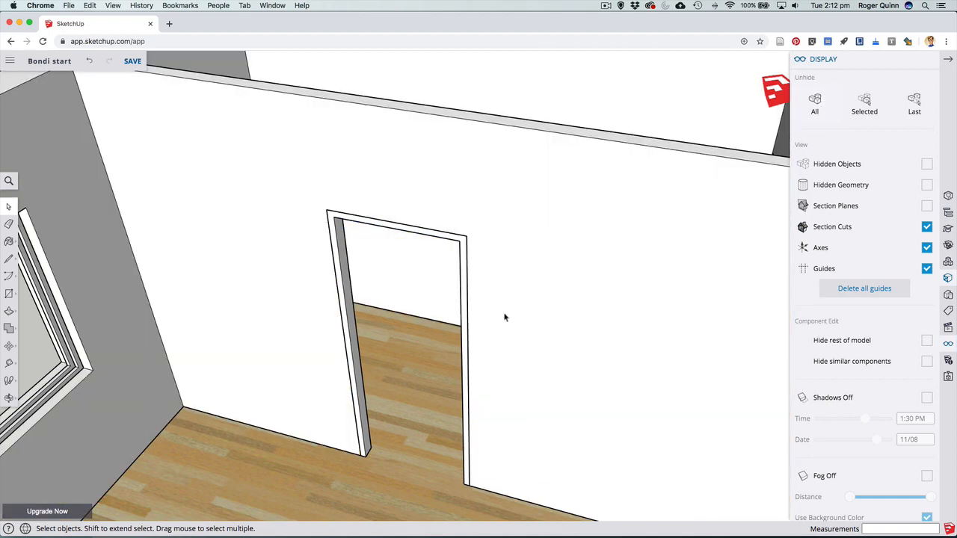
middle_click_drag(483, 342, 493, 299)
Step: Draw a rectangle about 744 by 2000 mm across the door frame's inner opening, from upper inner corner to opposite floor-level corner
left_click(9, 294)
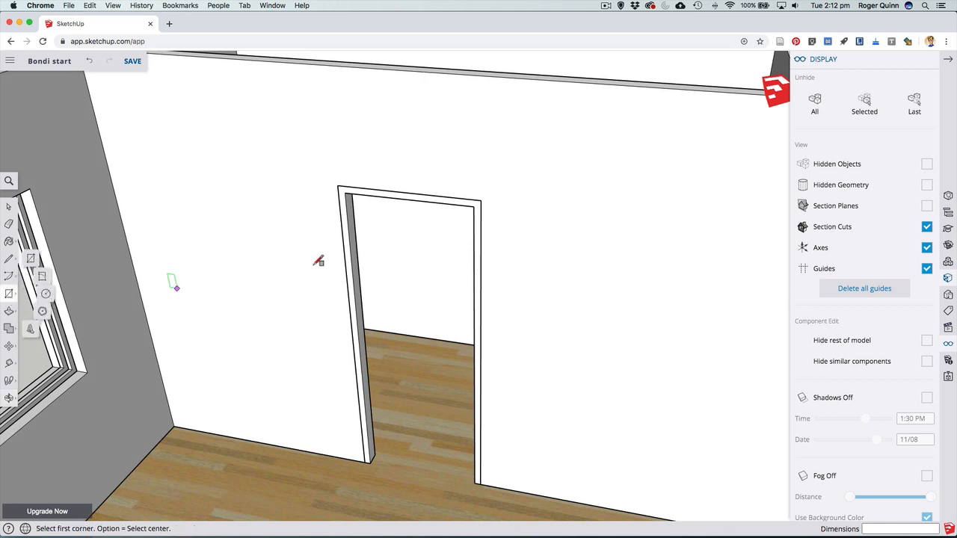
left_click(344, 193)
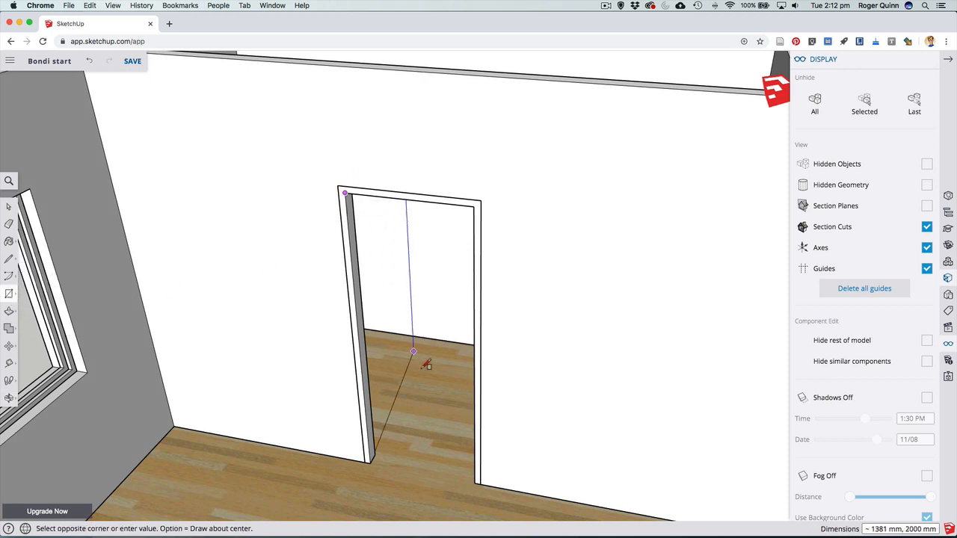
left_click(476, 482)
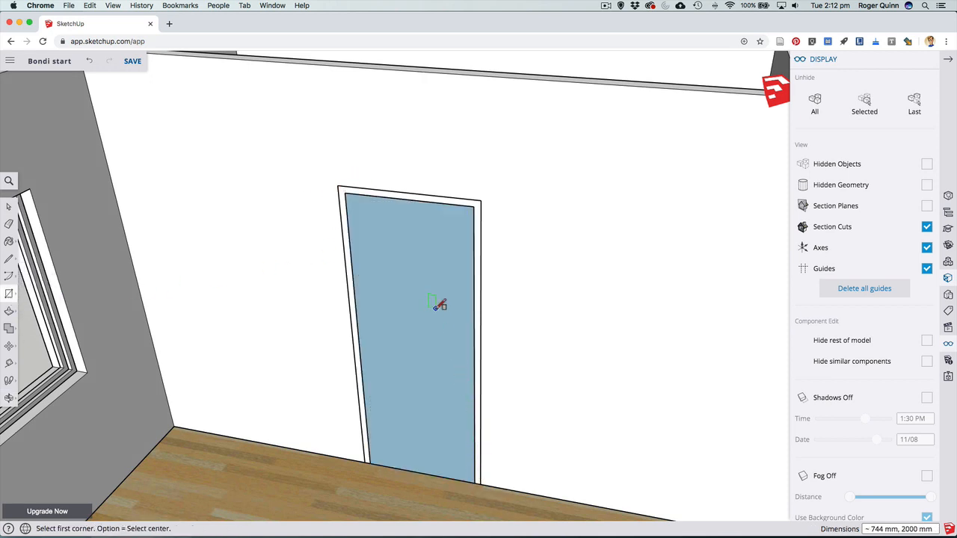
Step: Measure the thickness of an existing door's top edge in the neighbouring doorway
middle_click_drag(449, 284, 314, 288)
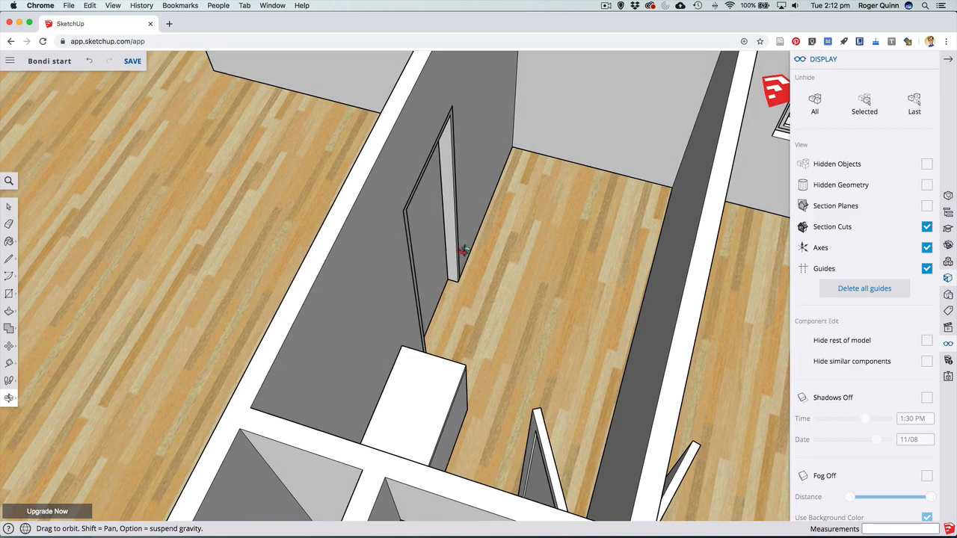
scroll(553, 459, "up", 6)
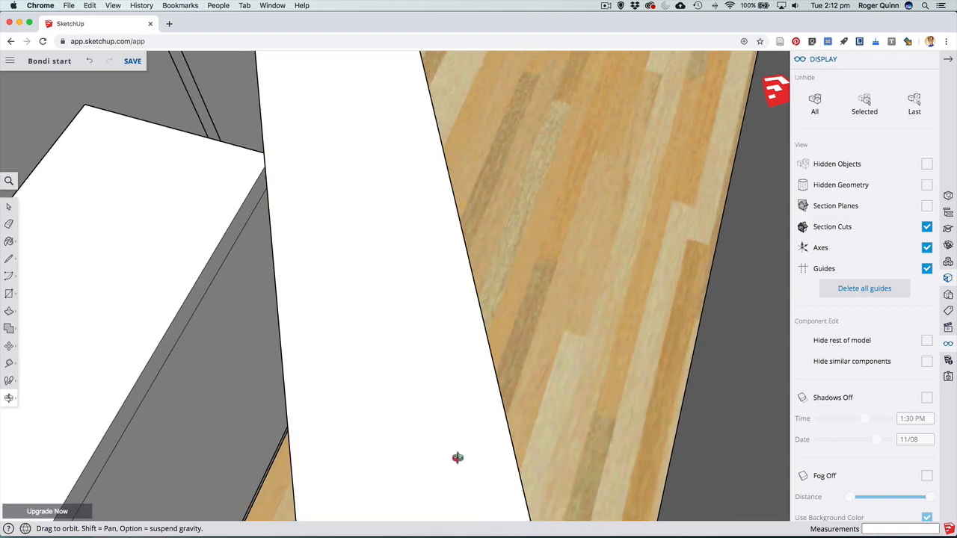
scroll(457, 457, "down", 8)
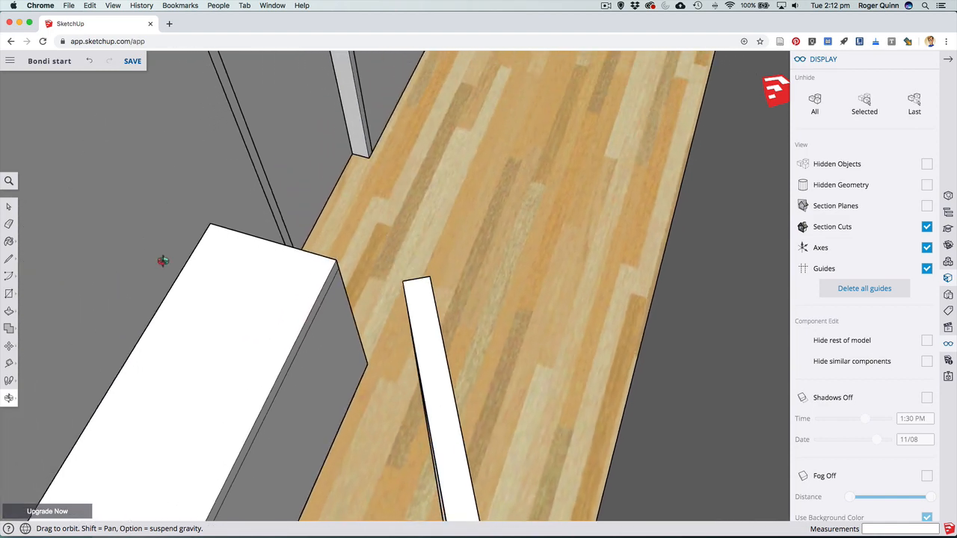
key("t")
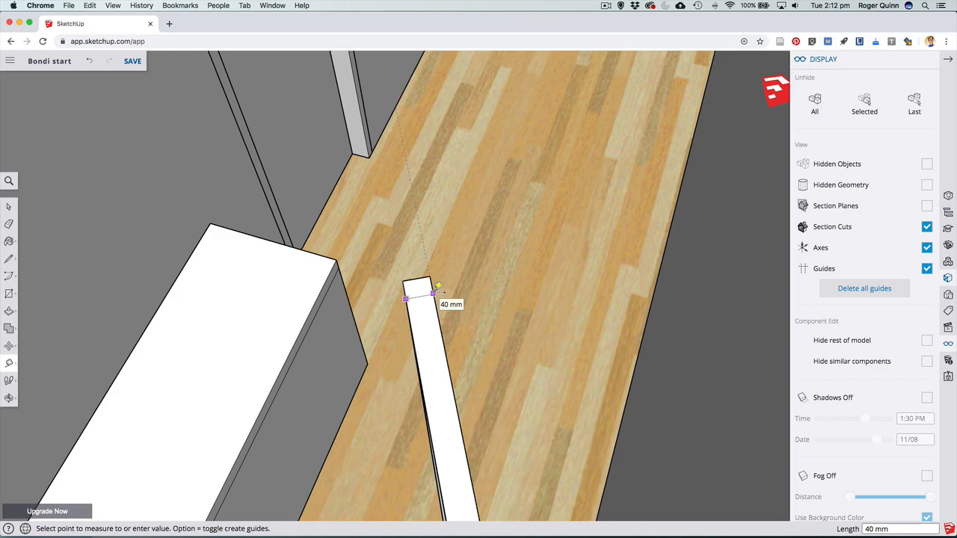
left_click(438, 286)
scroll(309, 207, "down", 5)
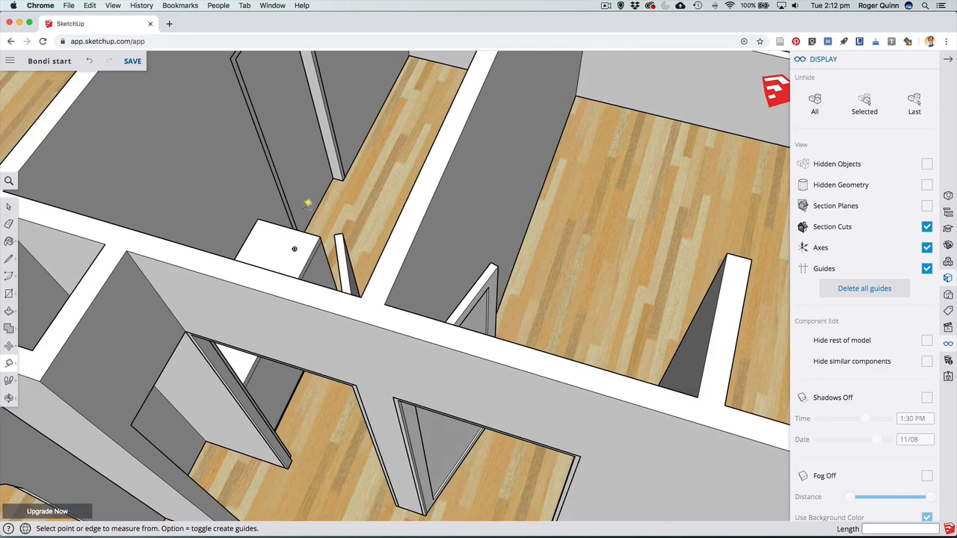
Step: Push/pull the new door face inside the frame to a thickness of 40 mm
middle_click_drag(308, 204, 395, 328, "shift")
key("space")
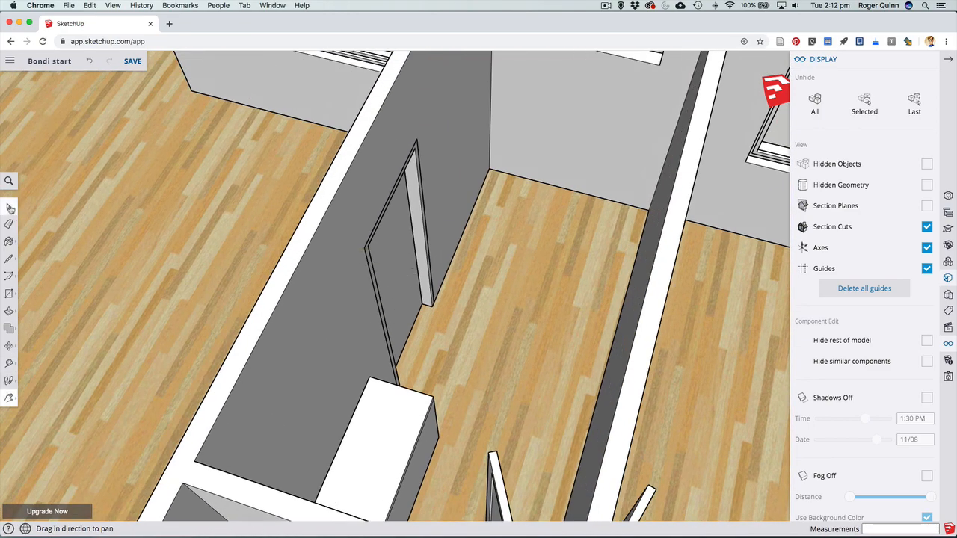
left_click(404, 272)
scroll(404, 289, "up", 3)
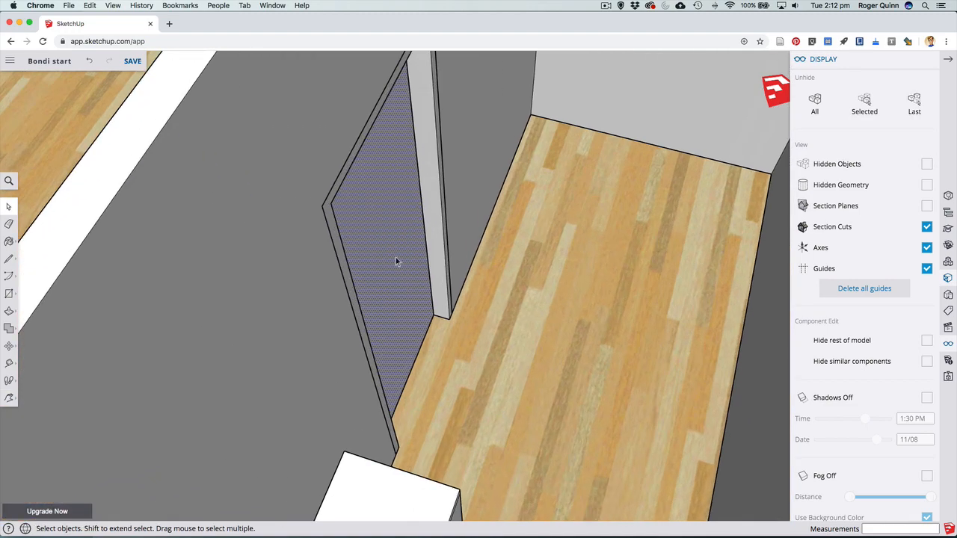
key("p")
left_click(378, 246)
left_click(380, 247)
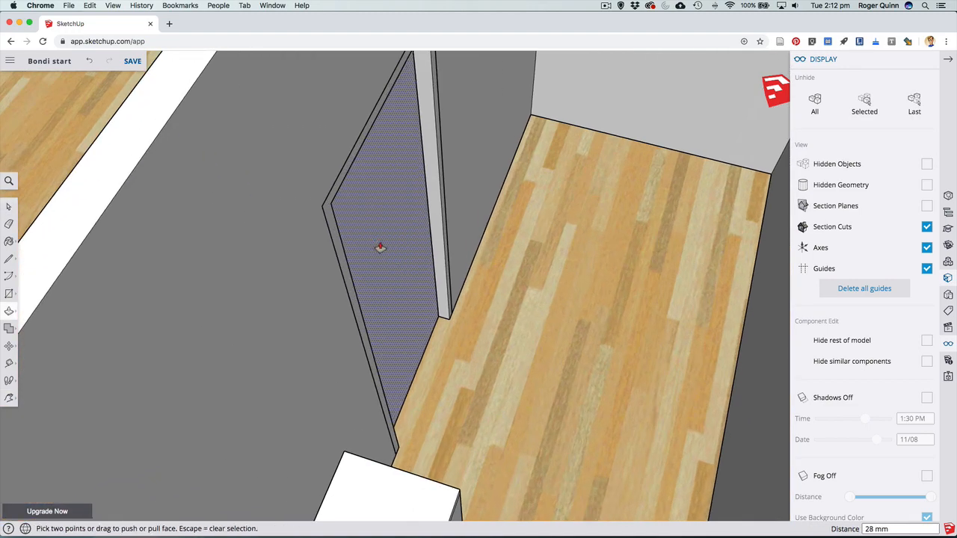
key("Escape")
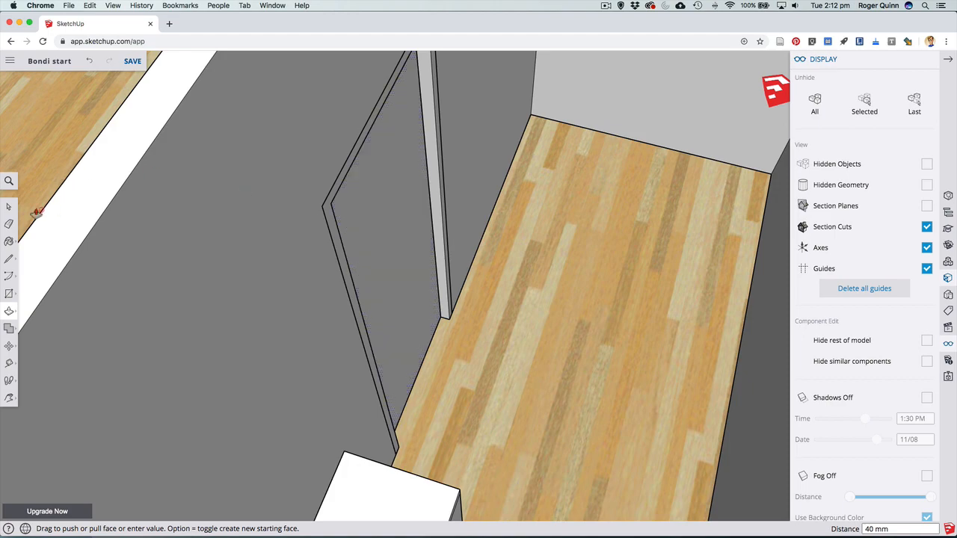
left_click(9, 206)
Step: Hide the wall group around the new door and its frame
scroll(234, 281, "down", 5)
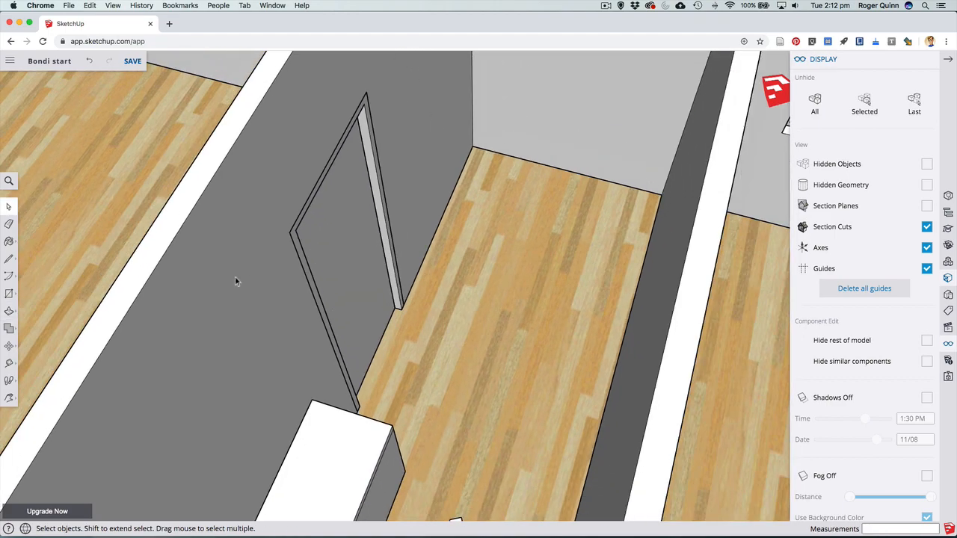
middle_click_drag(233, 276, 472, 192)
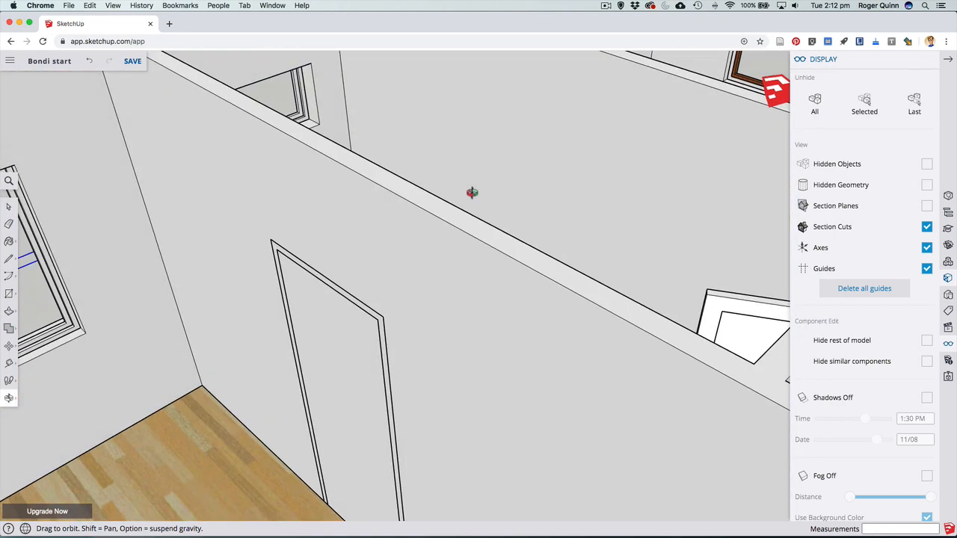
left_click(9, 206)
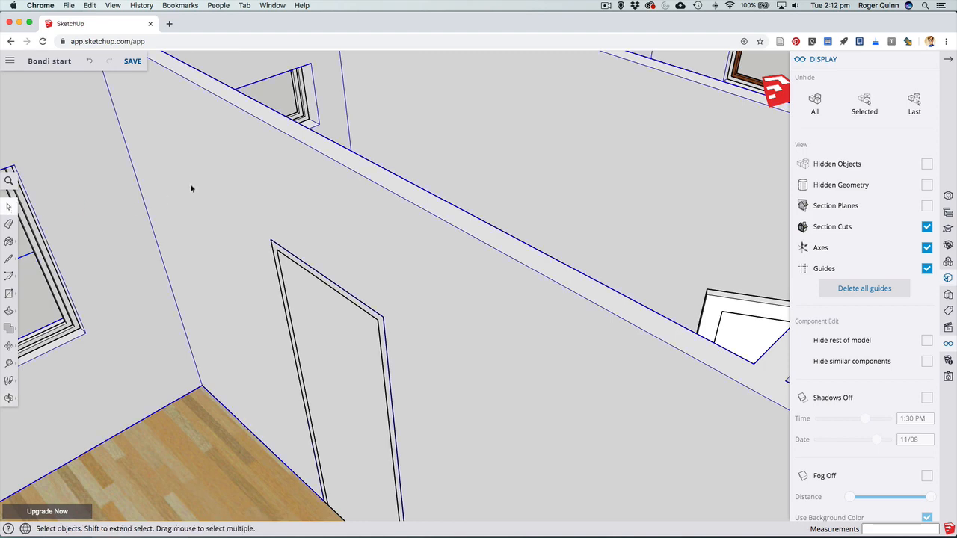
right_click(228, 213)
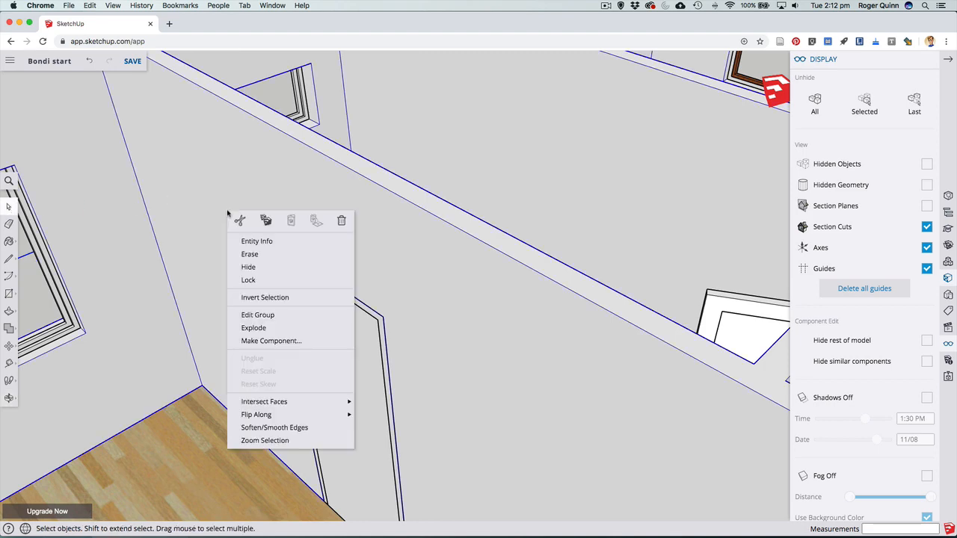
left_click(251, 267)
Step: Offset the outline of the new door's front face inward by 100 mm
middle_click_drag(365, 392, 482, 251)
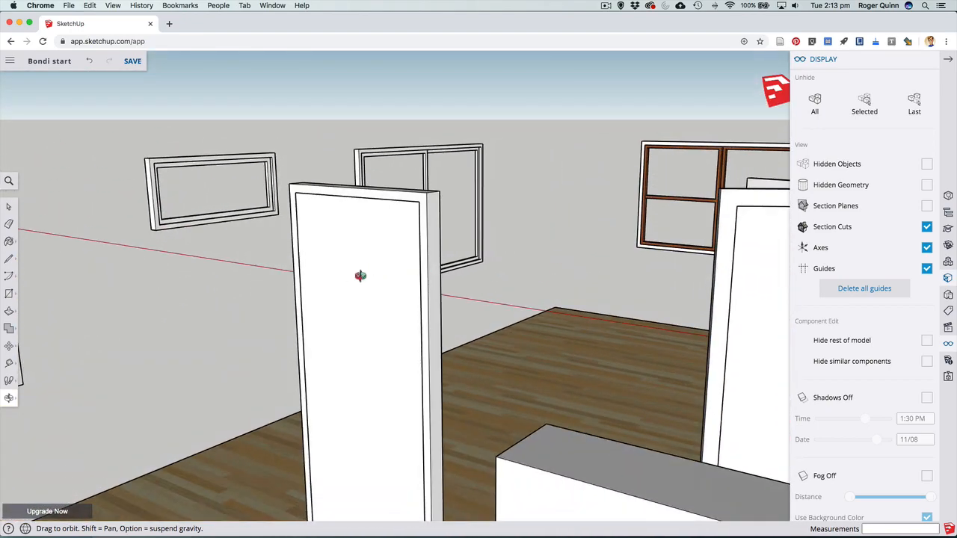
left_click(9, 208)
left_click(323, 292)
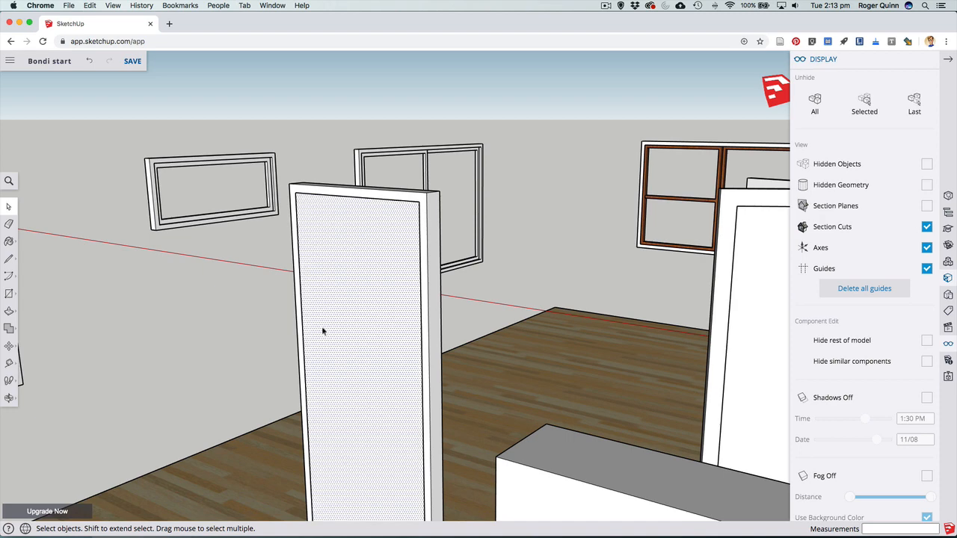
middle_click_drag(321, 326, 406, 273)
left_click_drag(407, 273, 402, 216)
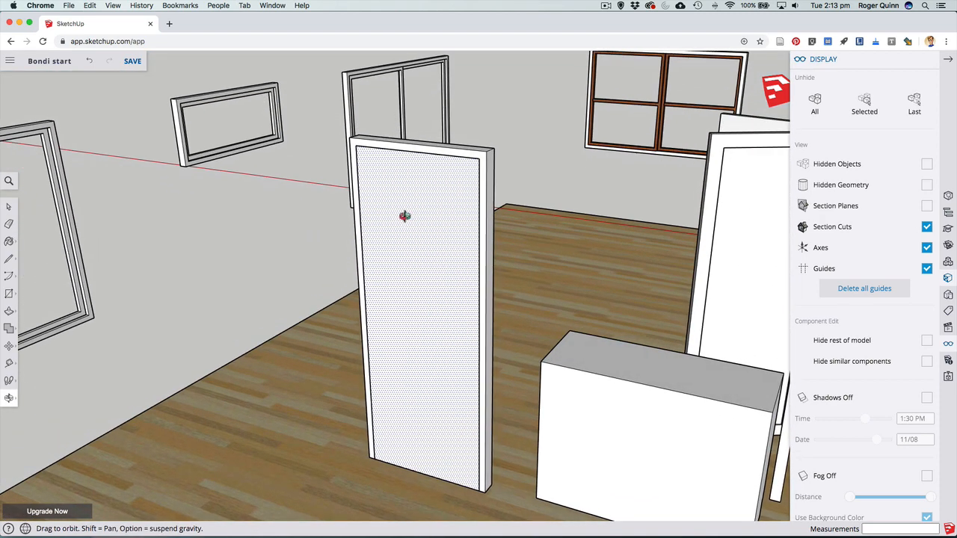
scroll(421, 287, "up", 2)
left_click(9, 208)
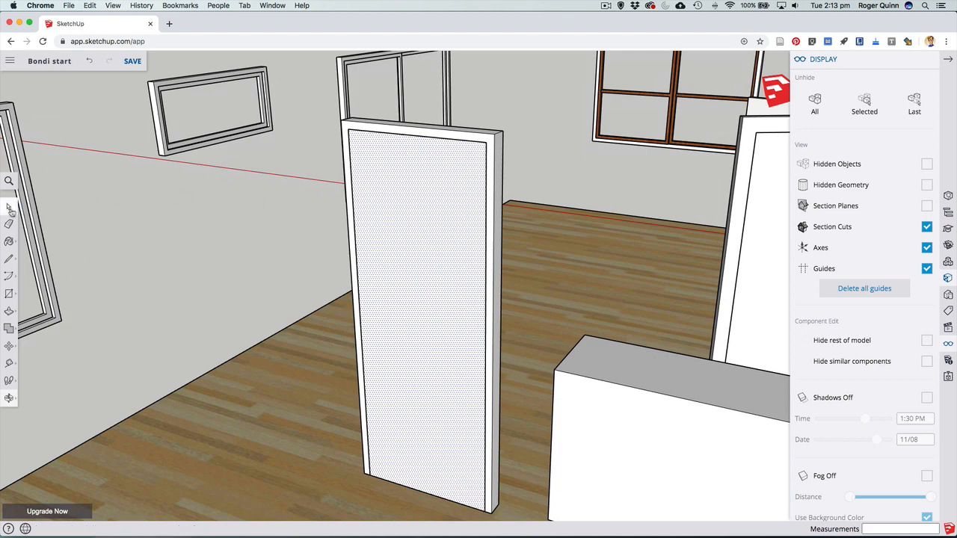
left_click(8, 313)
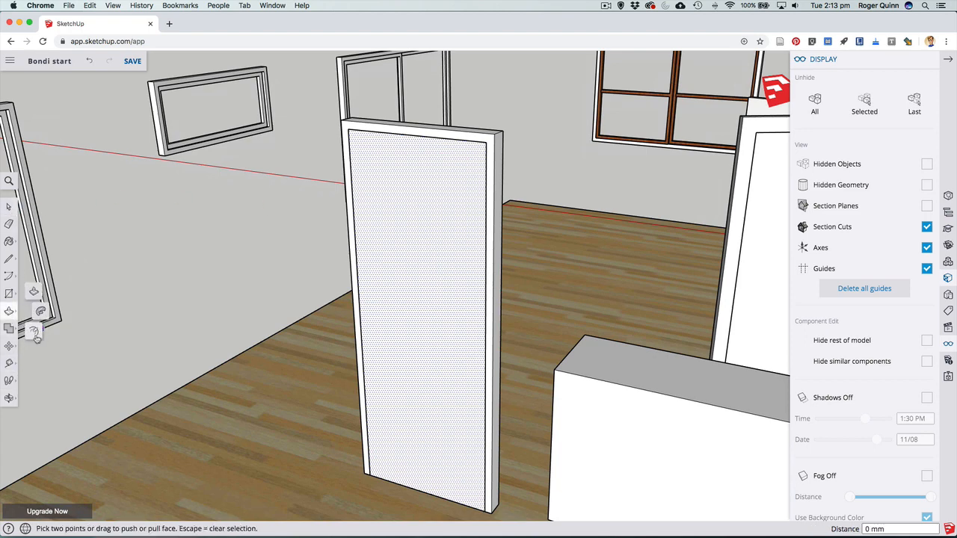
left_click(32, 331)
left_click(387, 139)
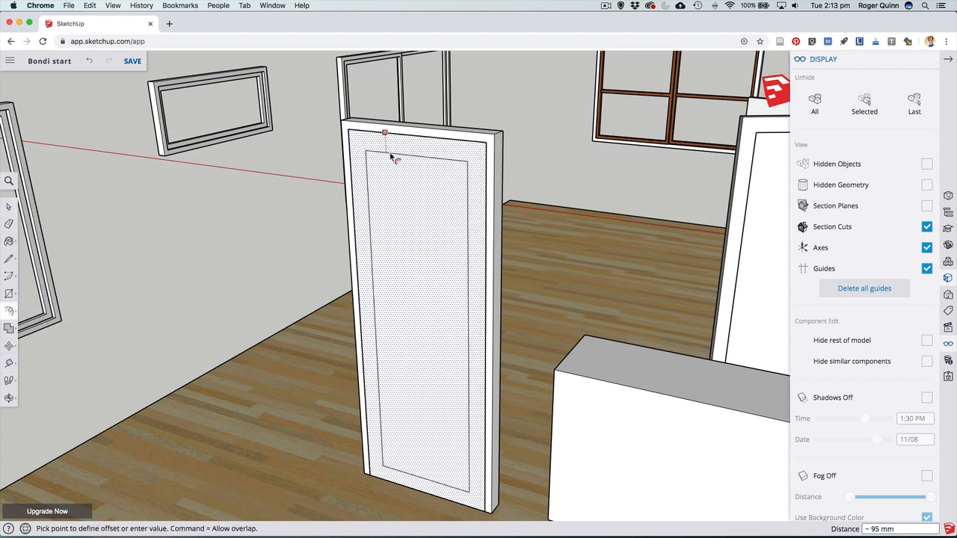
left_click(392, 156)
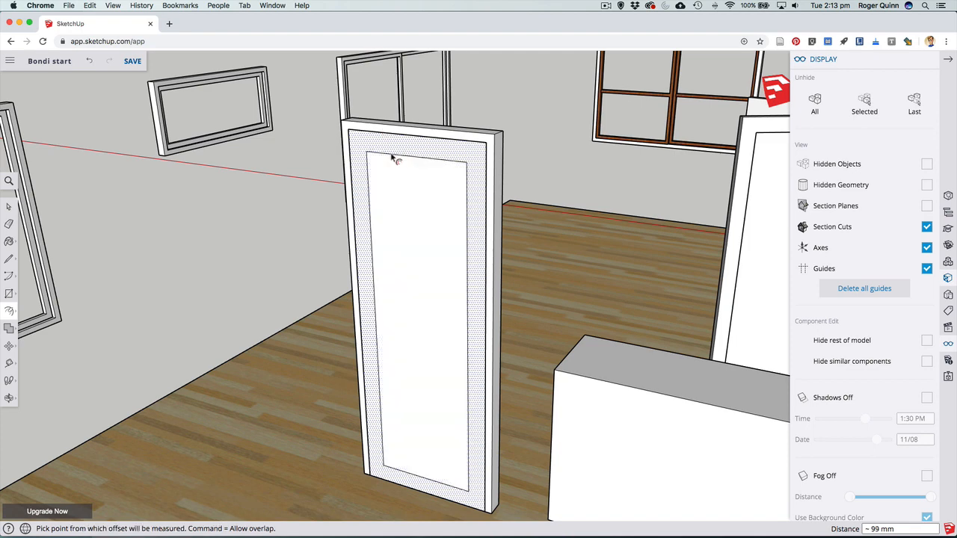
type("100")
key("Return")
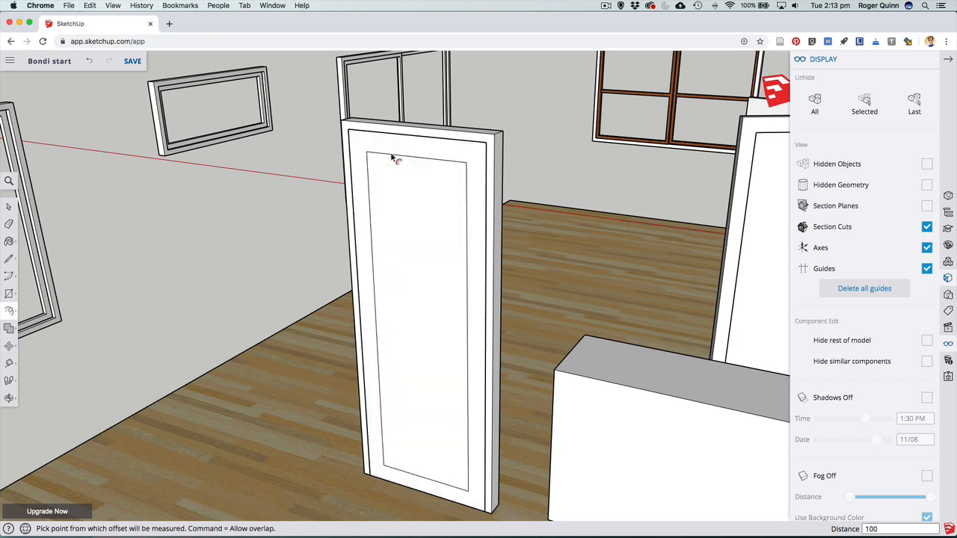
Step: Recess the inner panel of the new door's front face by 15 mm
left_click(9, 206)
left_click(416, 329)
scroll(415, 331, "up", 2)
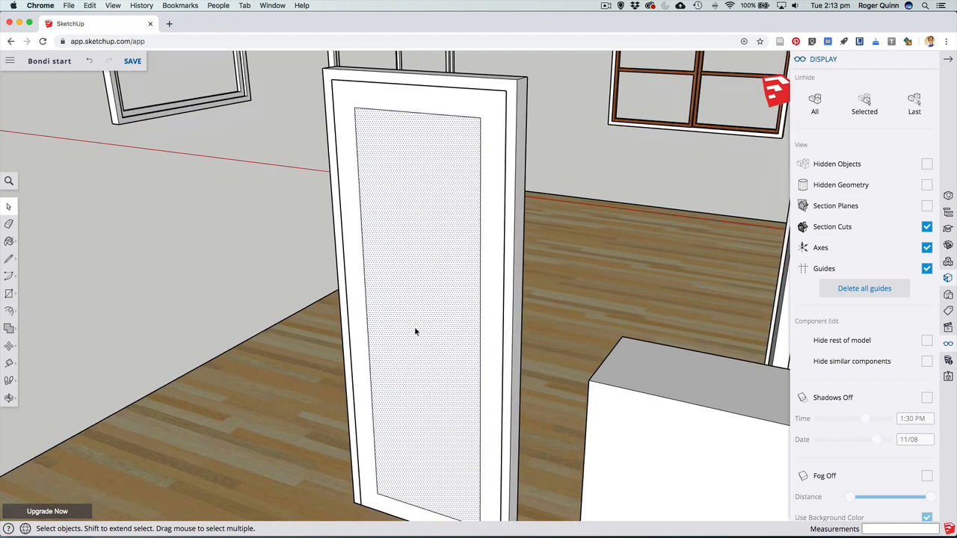
key("p")
left_click(388, 378)
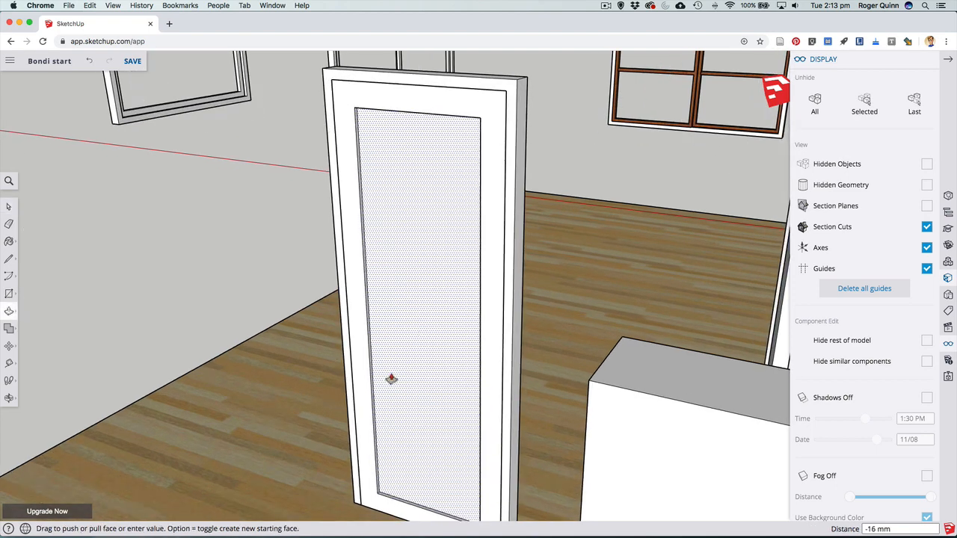
left_click(391, 378)
left_click(391, 378)
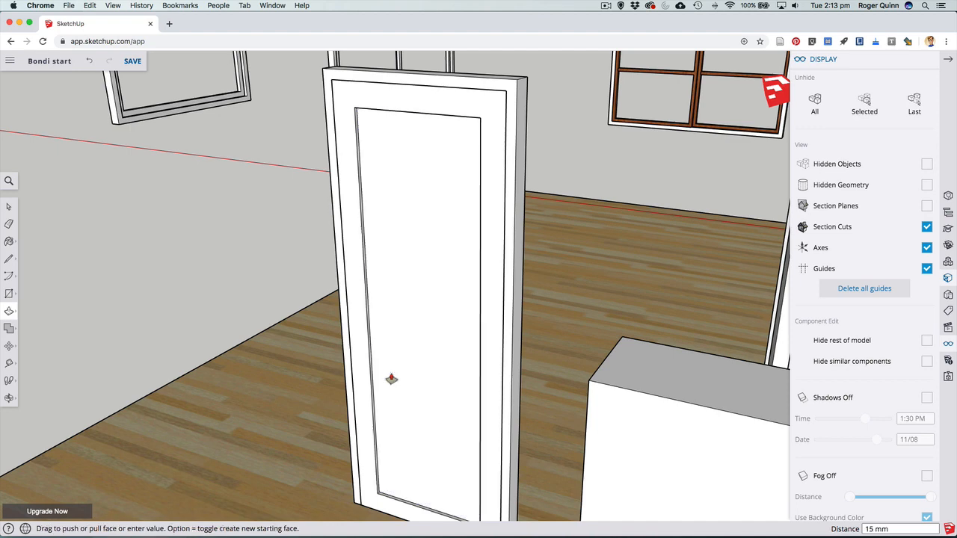
left_click(8, 207)
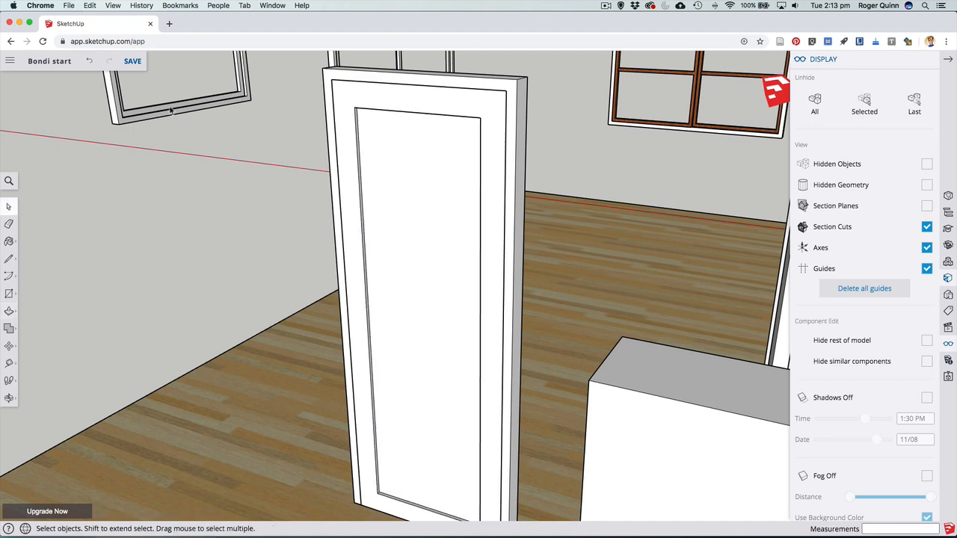
Step: Select the connected geometry of the new door, including its recessed panel, and make it a group
scroll(260, 325, "down", 6)
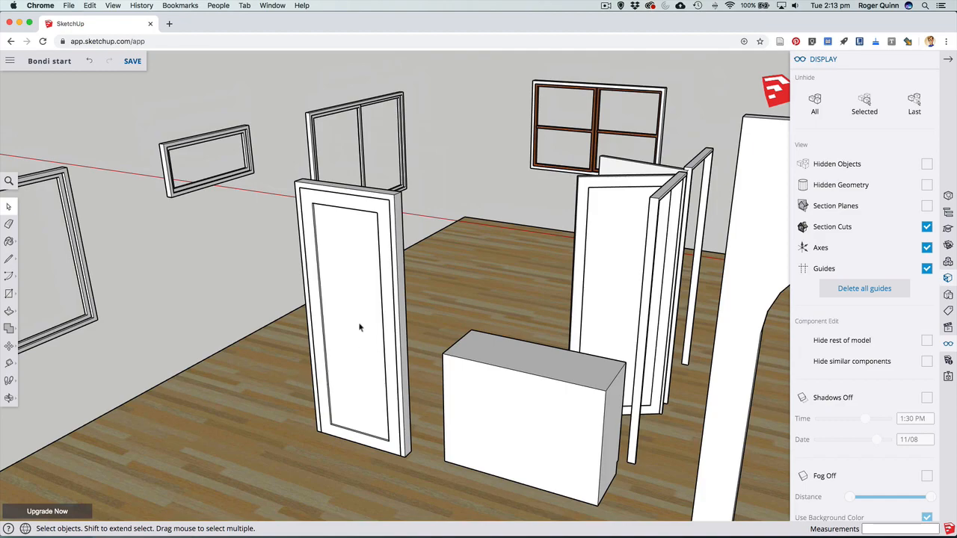
middle_click_drag(360, 326, 535, 204)
left_click(9, 207)
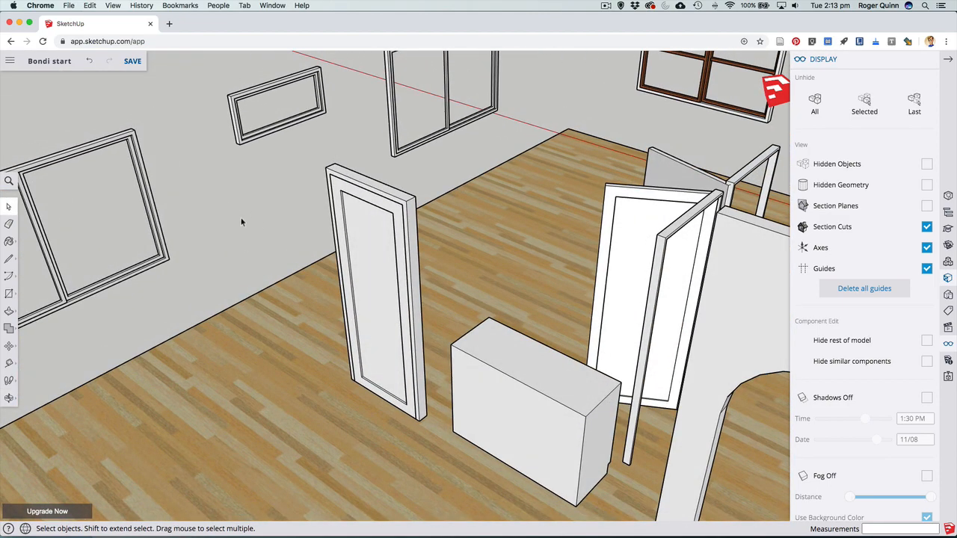
scroll(241, 221, "up", 2)
left_click(376, 244)
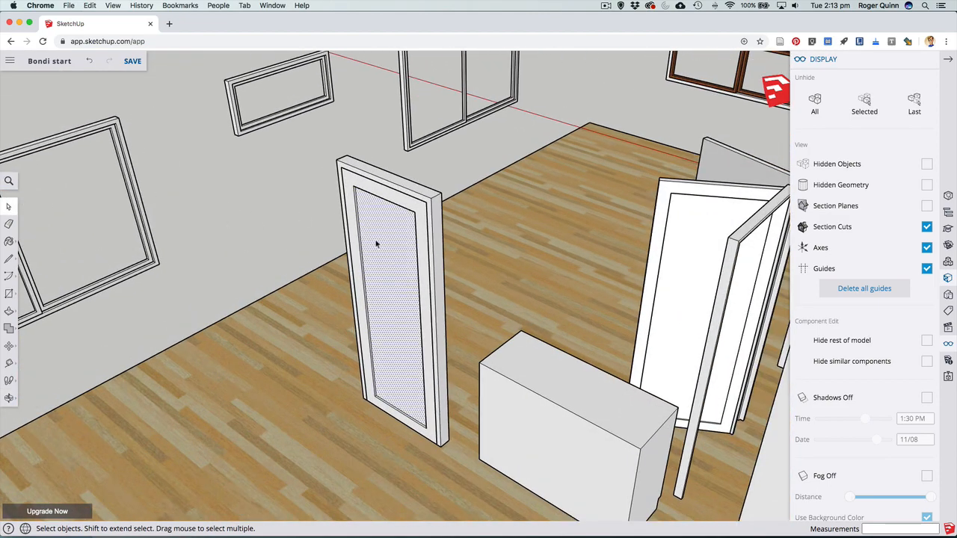
scroll(377, 243, "up", 2)
double_click(345, 212)
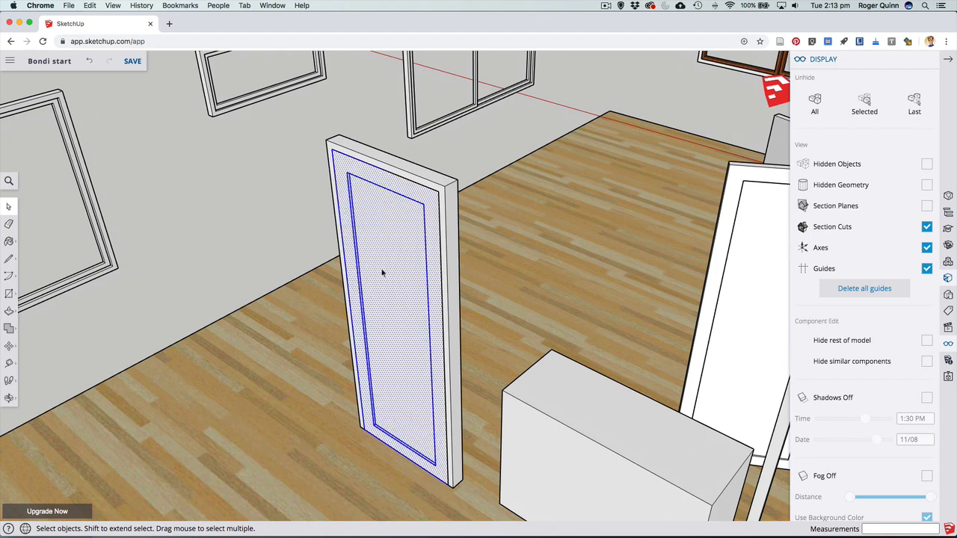
right_click(346, 211)
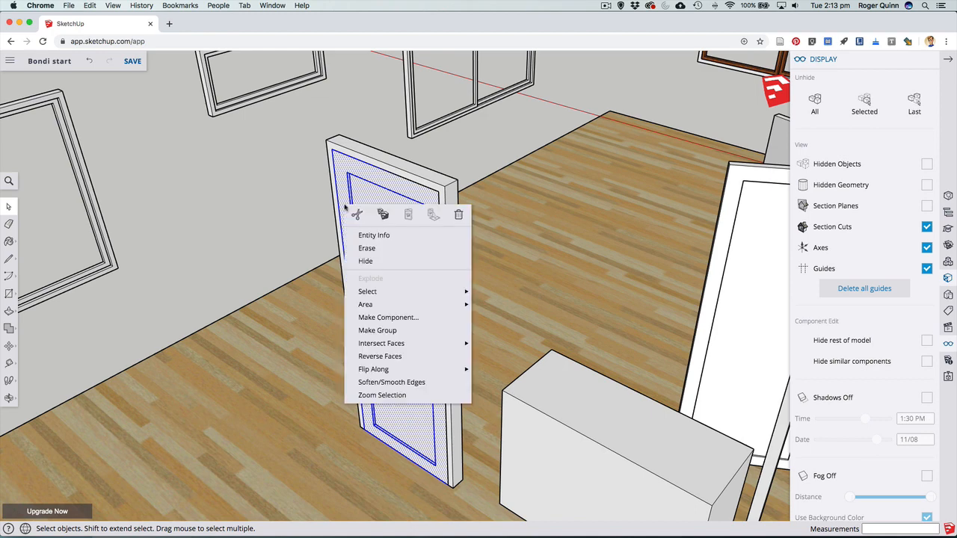
left_click(392, 331)
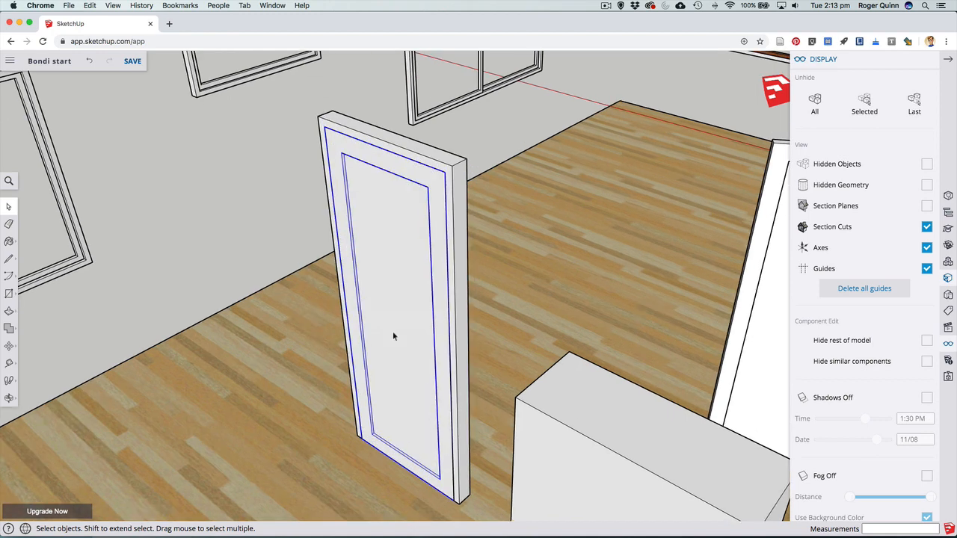
scroll(359, 444, "up", 5)
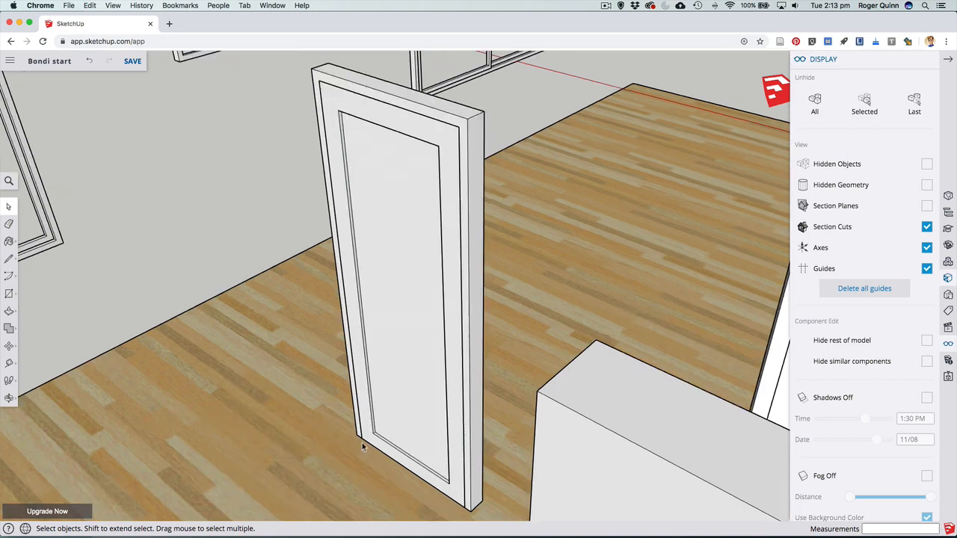
Step: Move the new door group 45 mm back into its frame, from its lower front corner to the midpoint of the frame's depth
left_click(378, 423)
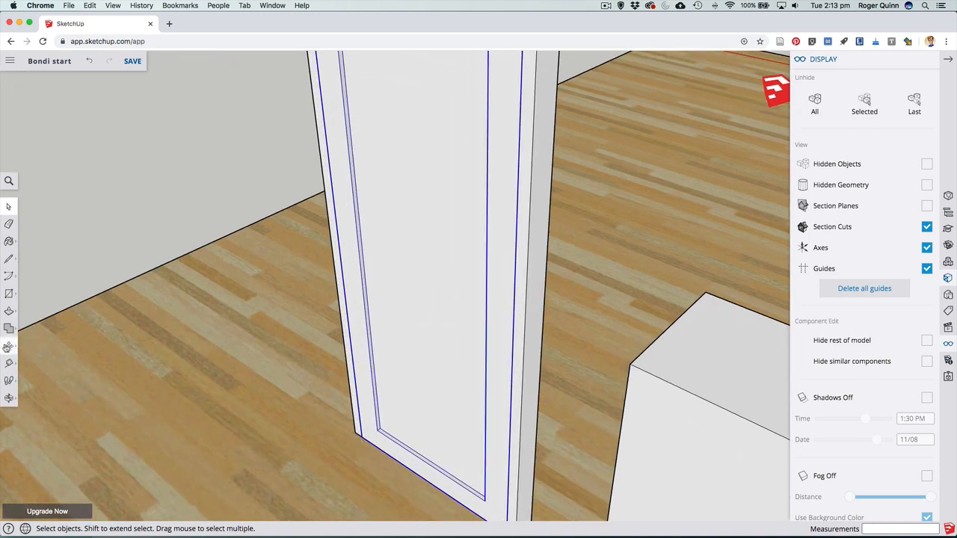
left_click(9, 346)
left_click(362, 438)
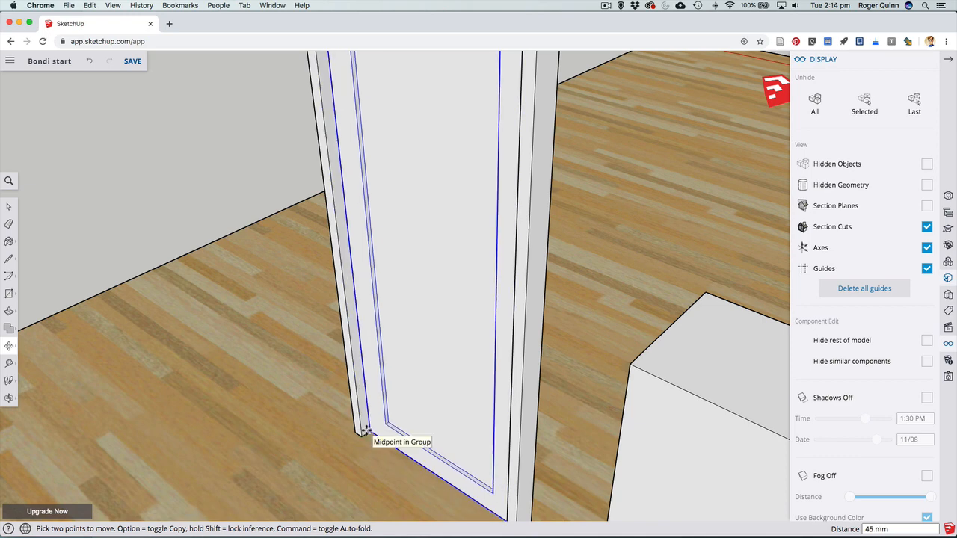
left_click(366, 431)
left_click(8, 206)
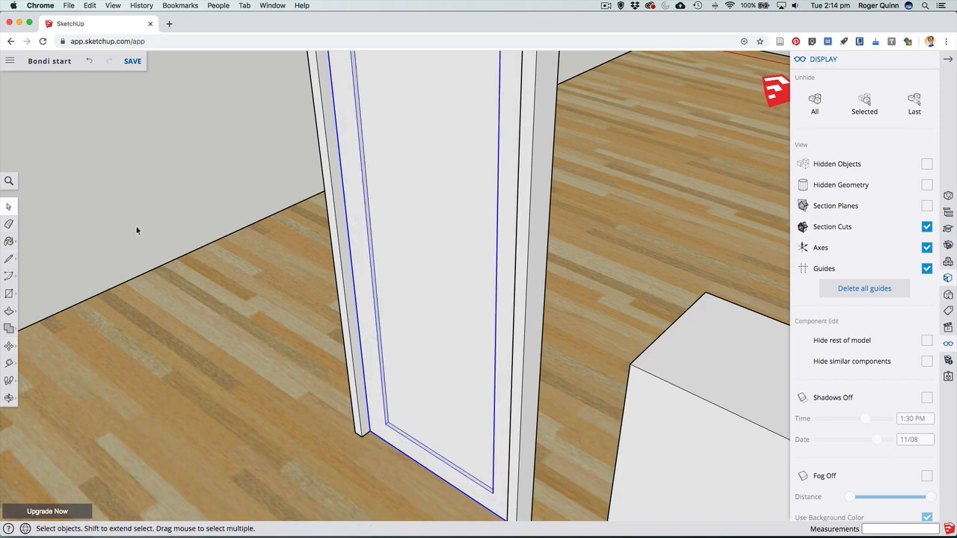
key("Escape")
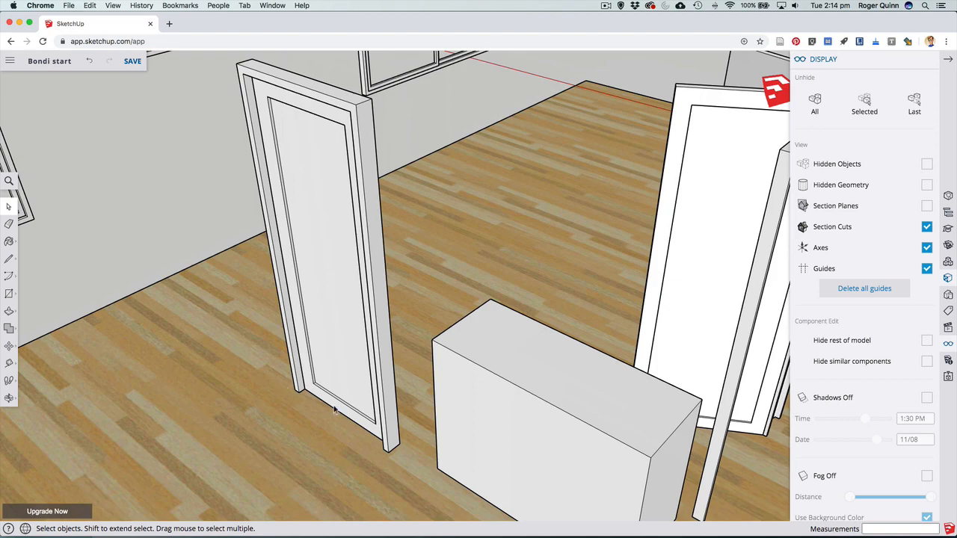
Step: Unhide all hidden objects to bring back the house walls around the doors and windows
scroll(342, 373, "down", 5)
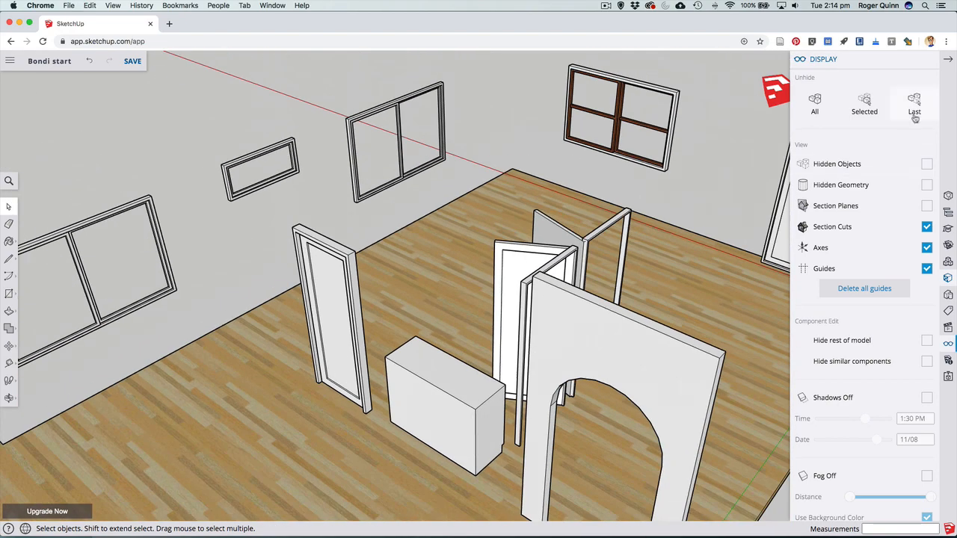
left_click(815, 101)
scroll(397, 363, "down", 6)
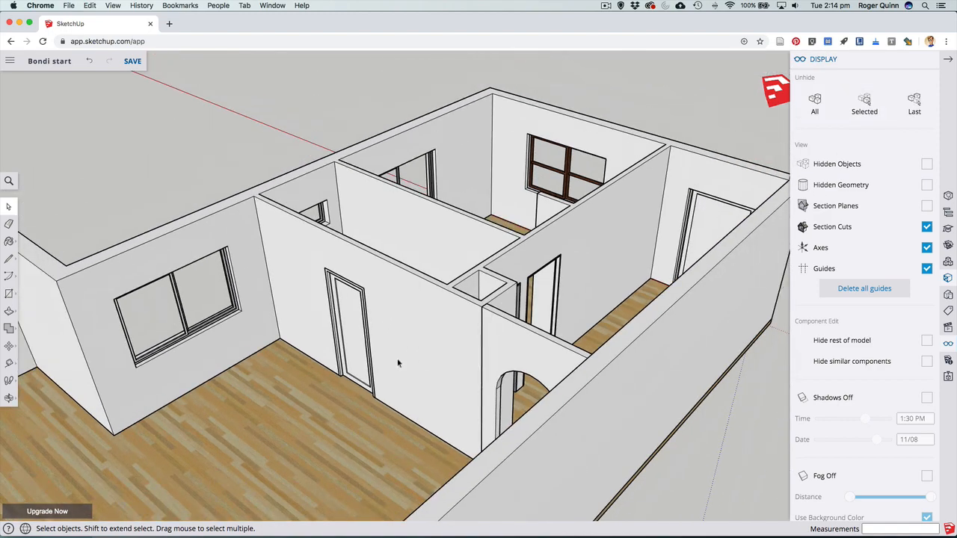
Step: Examine the completed doors and windows from inside and outside the house, including the timber-framed window and the exterior walls
middle_click_drag(397, 358, 604, 337)
left_click_drag(604, 337, 318, 347)
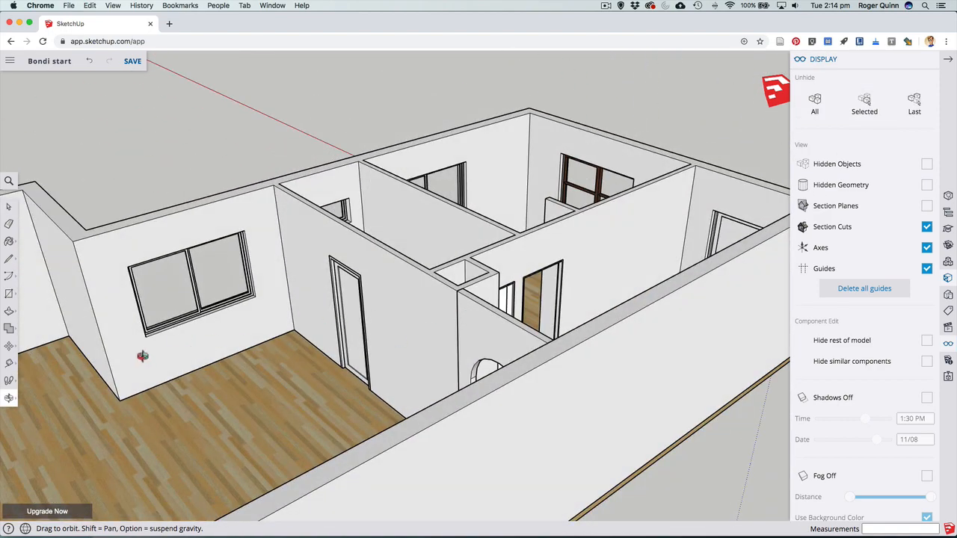
left_click_drag(143, 356, 320, 362)
mouse_move(176, 327)
left_mouse_down()
mouse_move(354, 331)
mouse_move(299, 350)
left_mouse_up()
left_click_drag(240, 354, 316, 355)
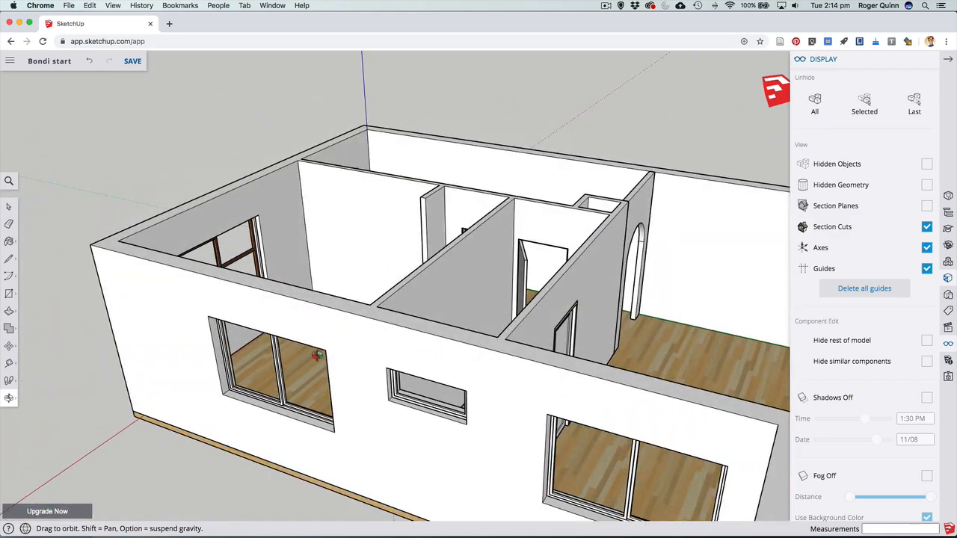
mouse_move(191, 366)
left_mouse_down()
mouse_move(572, 275)
mouse_move(568, 302)
mouse_move(604, 284)
mouse_move(613, 291)
left_mouse_up()
scroll(393, 422, "up", 10)
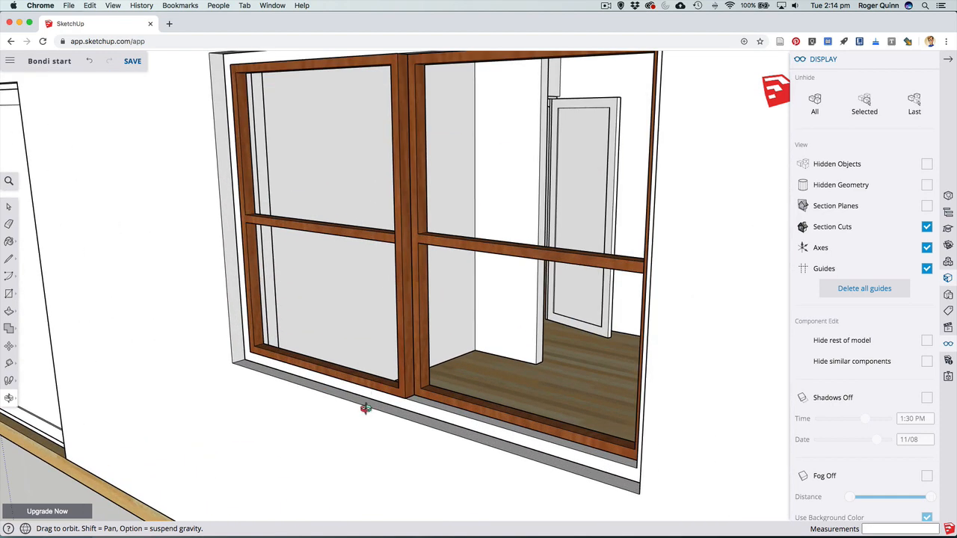
scroll(364, 396, "down", 10)
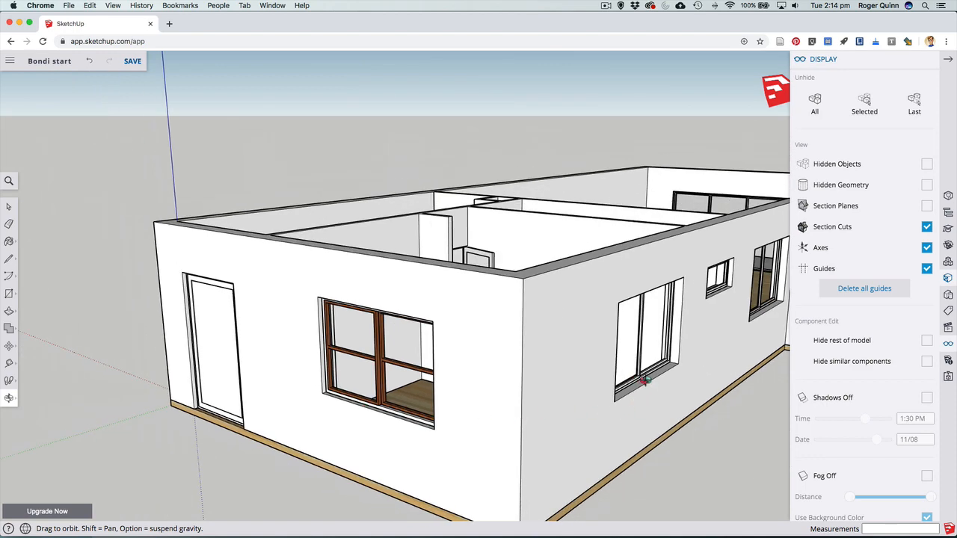
left_click_drag(641, 382, 589, 375)
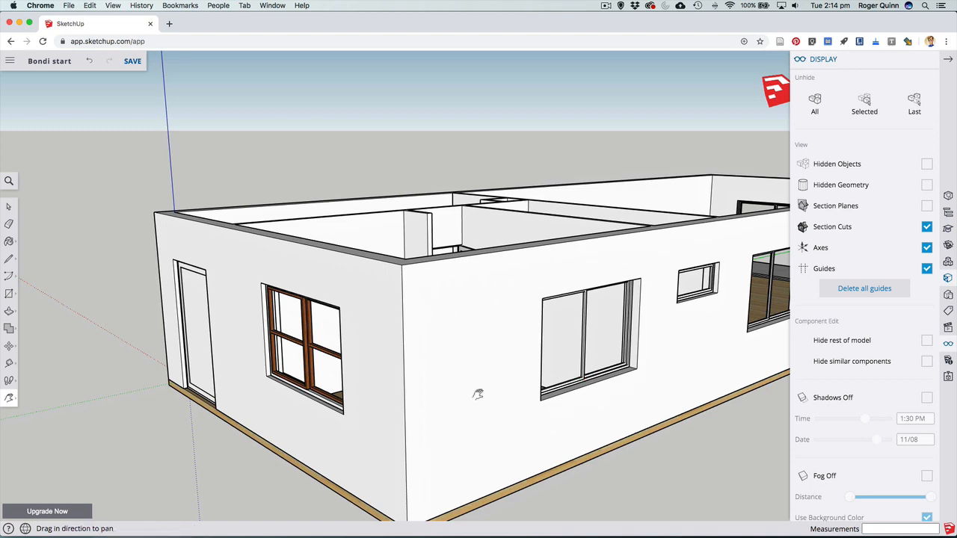
left_click_drag(478, 393, 411, 348, "shift")
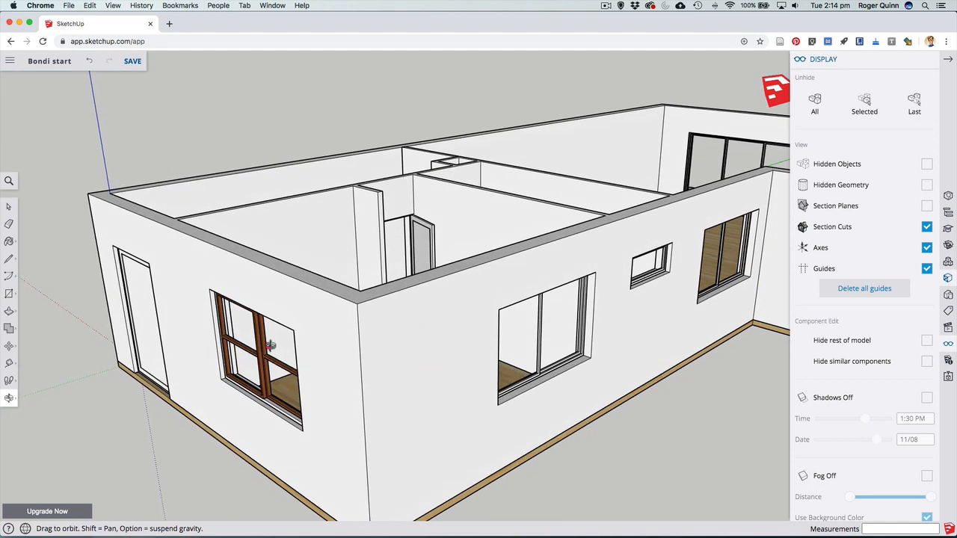